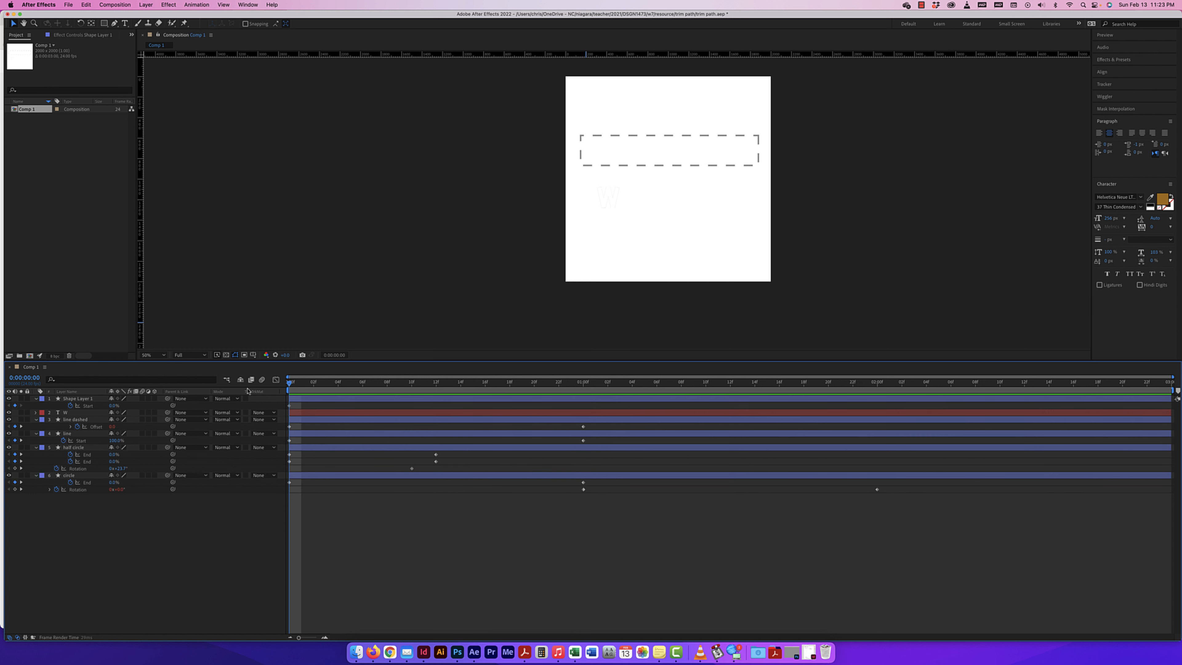
Step: Collapse the expanded properties of all layers in the Comp 1 timeline
{"action": "left_click", "coordinate": [36, 399]}
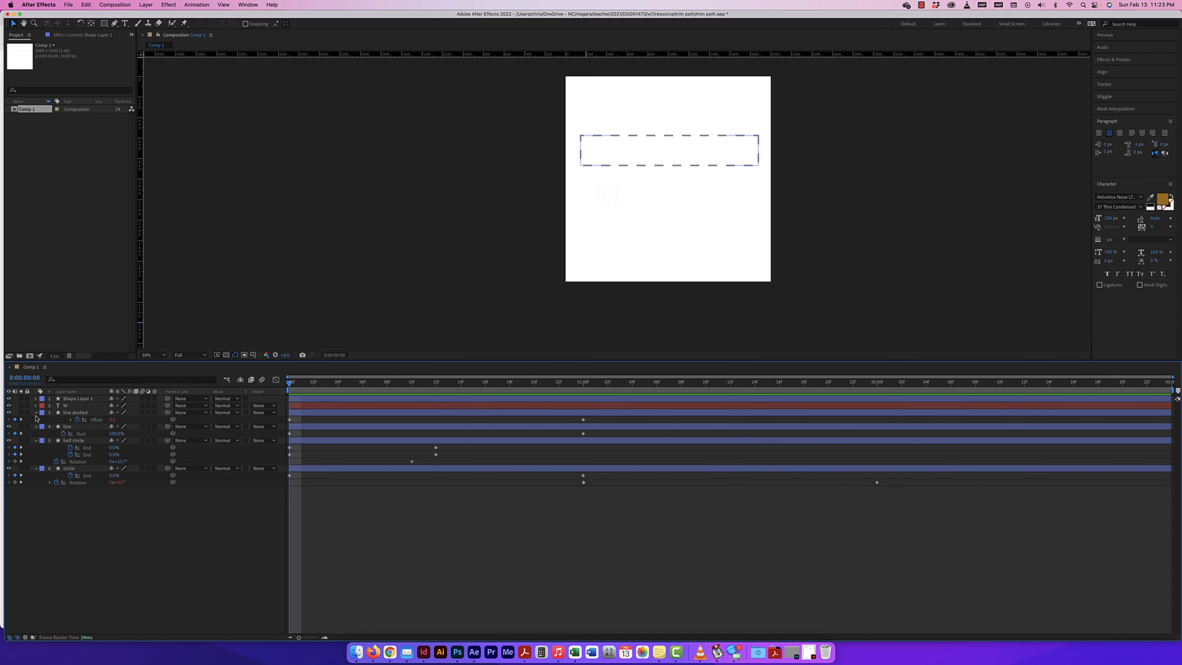
{"action": "left_click", "coordinate": [36, 413]}
{"action": "left_click", "coordinate": [36, 419]}
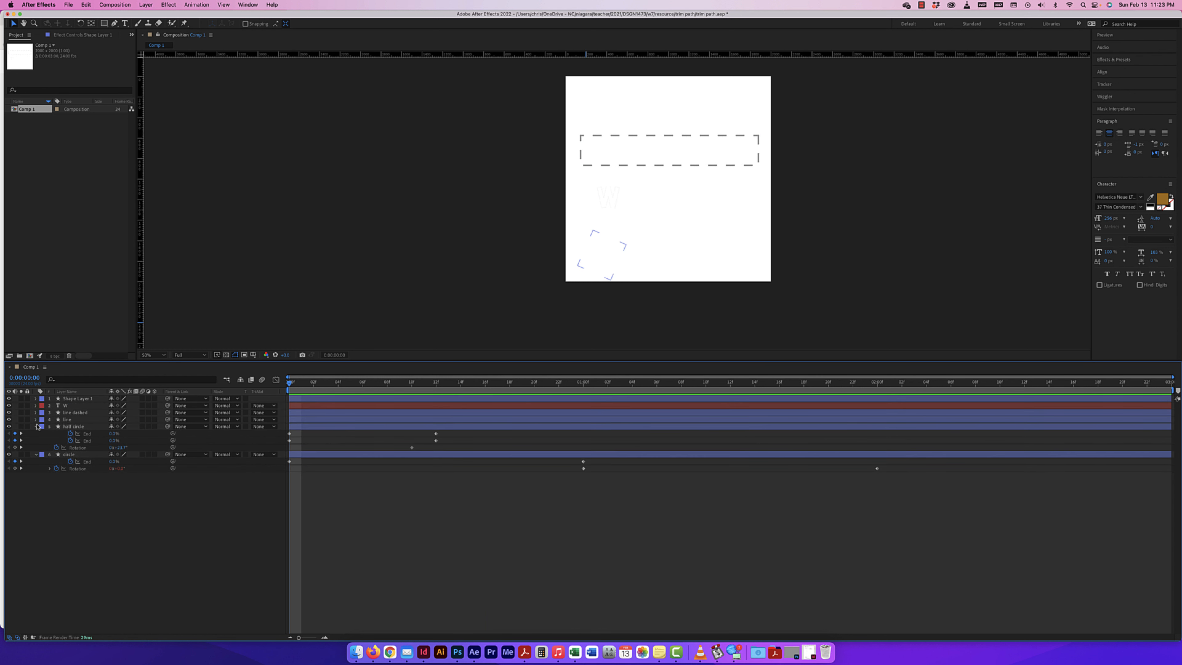
{"action": "left_click", "coordinate": [36, 426]}
{"action": "left_click", "coordinate": [36, 434]}
{"action": "left_click", "coordinate": [33, 413]}
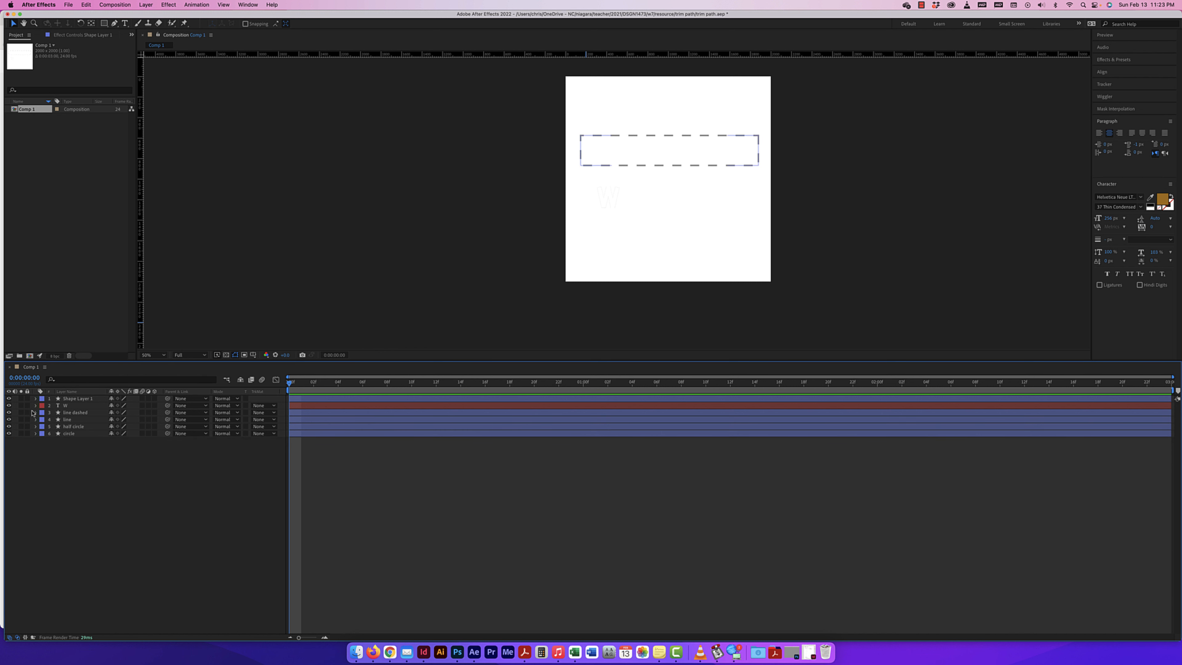
Step: Hide all six existing layers of Comp 1, from circle up to Shape Layer 1
{"action": "left_click_drag", "start_coordinate": [8, 434], "coordinate": [9, 399]}
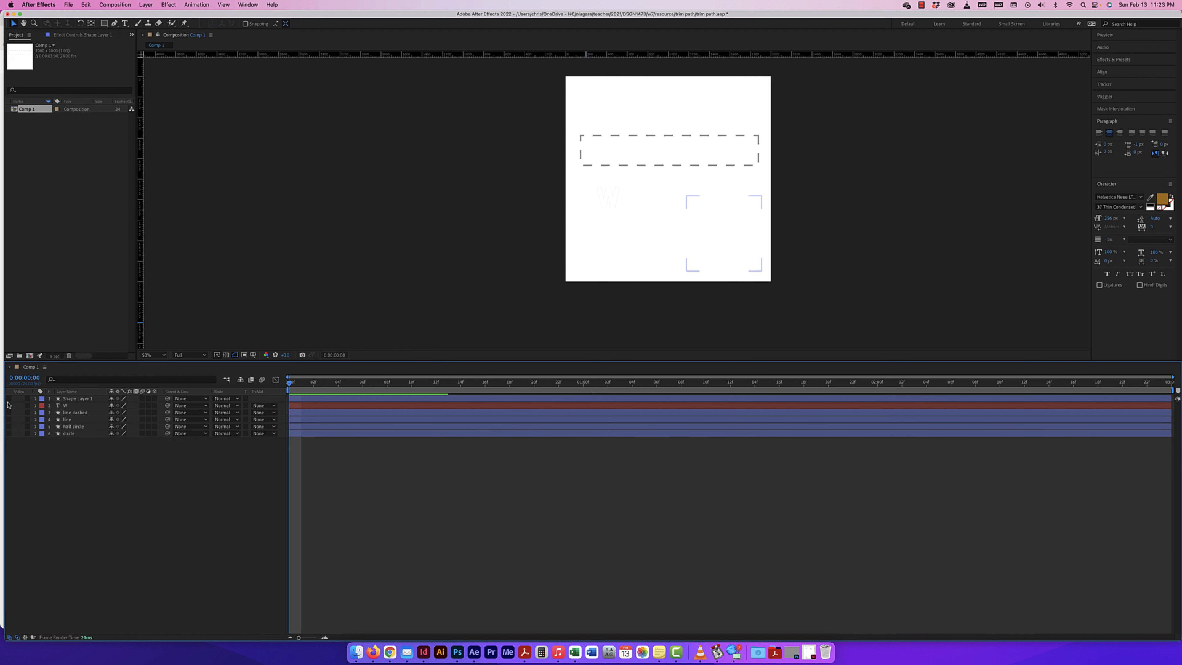
{"action": "key", "text": "period"}
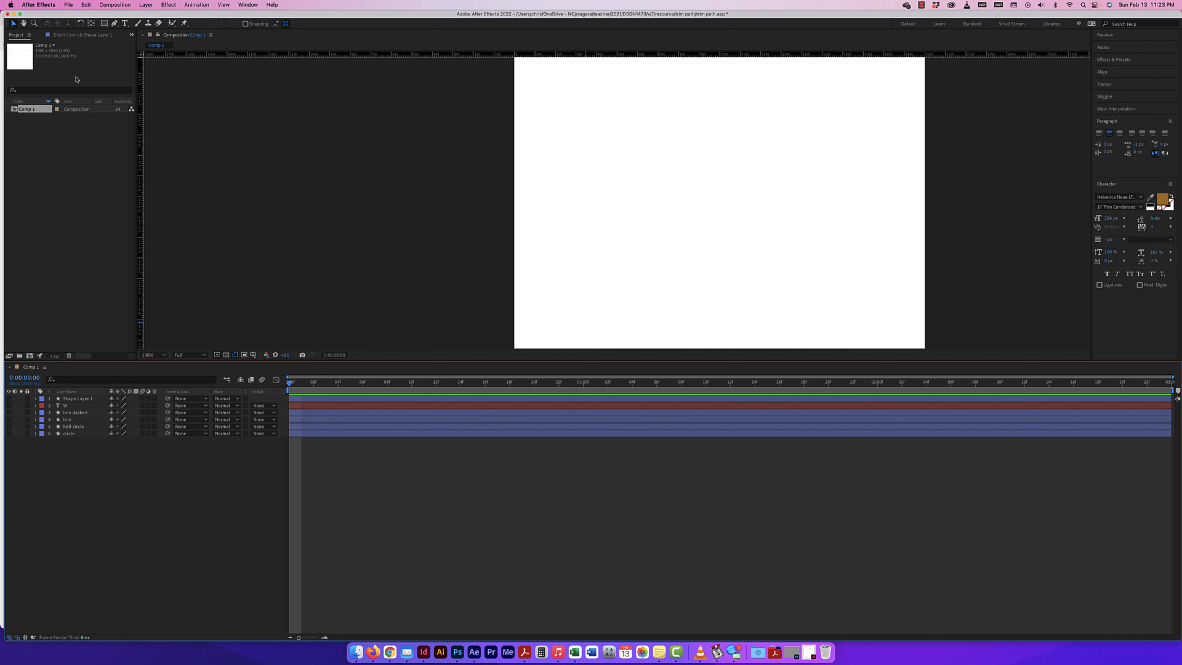
{"action": "key", "text": "super+minus"}
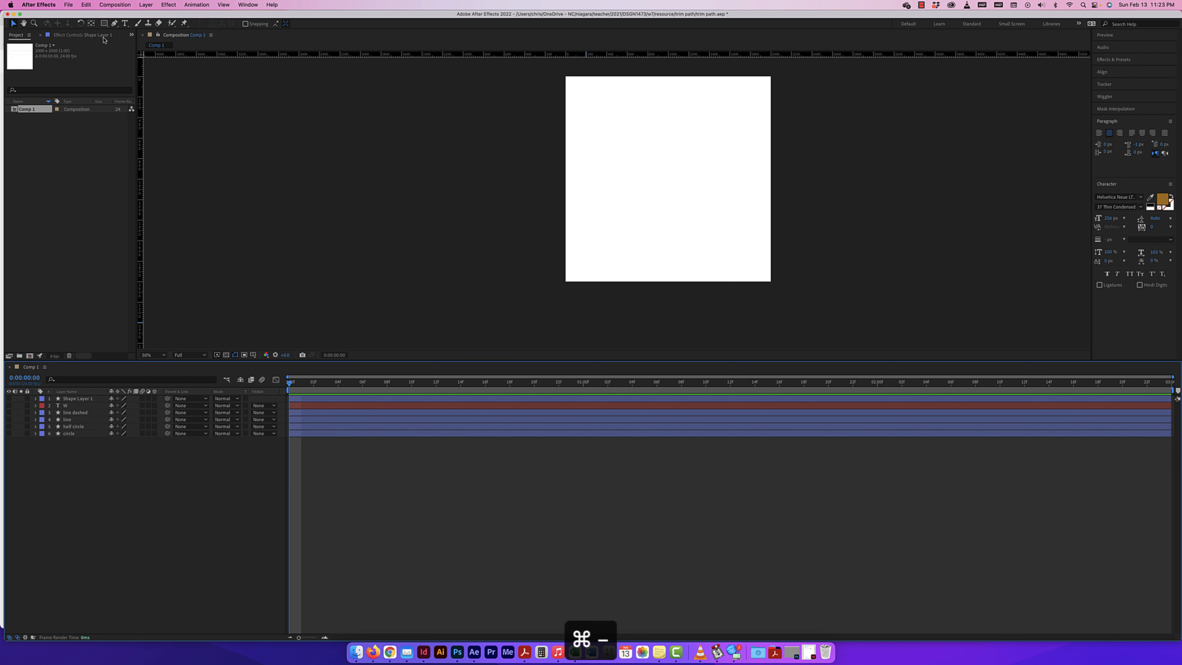
Step: Draw a straight horizontal line across the upper part of the canvas with the Pen tool and name its layer "line"
{"action": "left_click", "coordinate": [114, 24]}
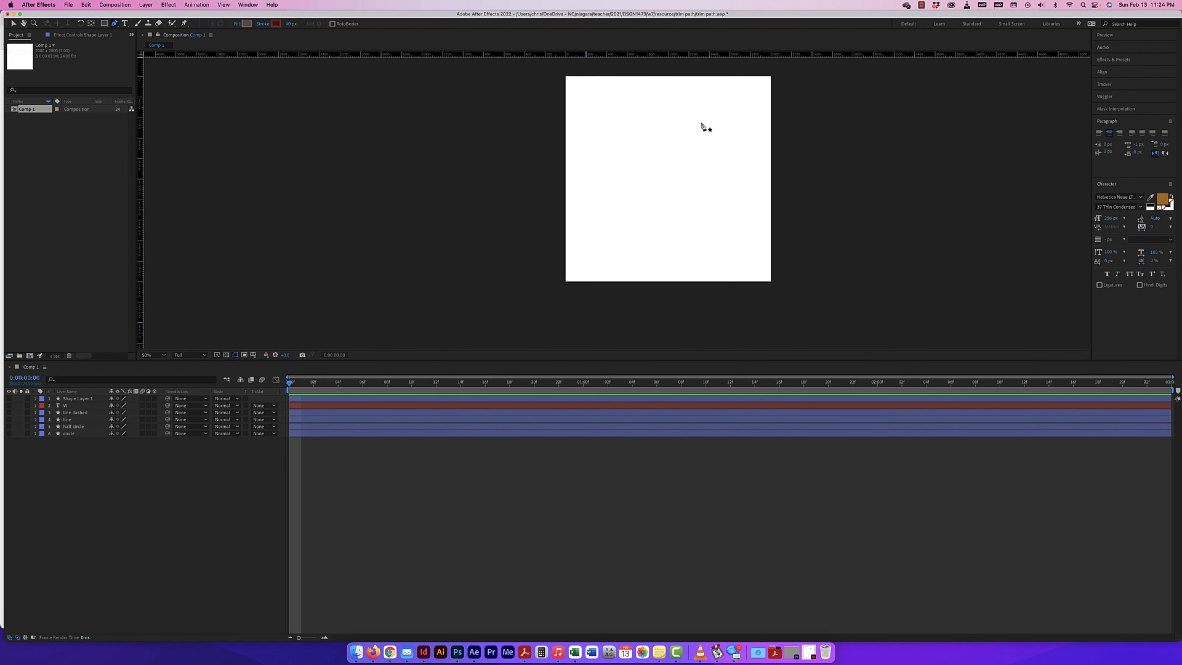
{"action": "left_click", "coordinate": [585, 99]}
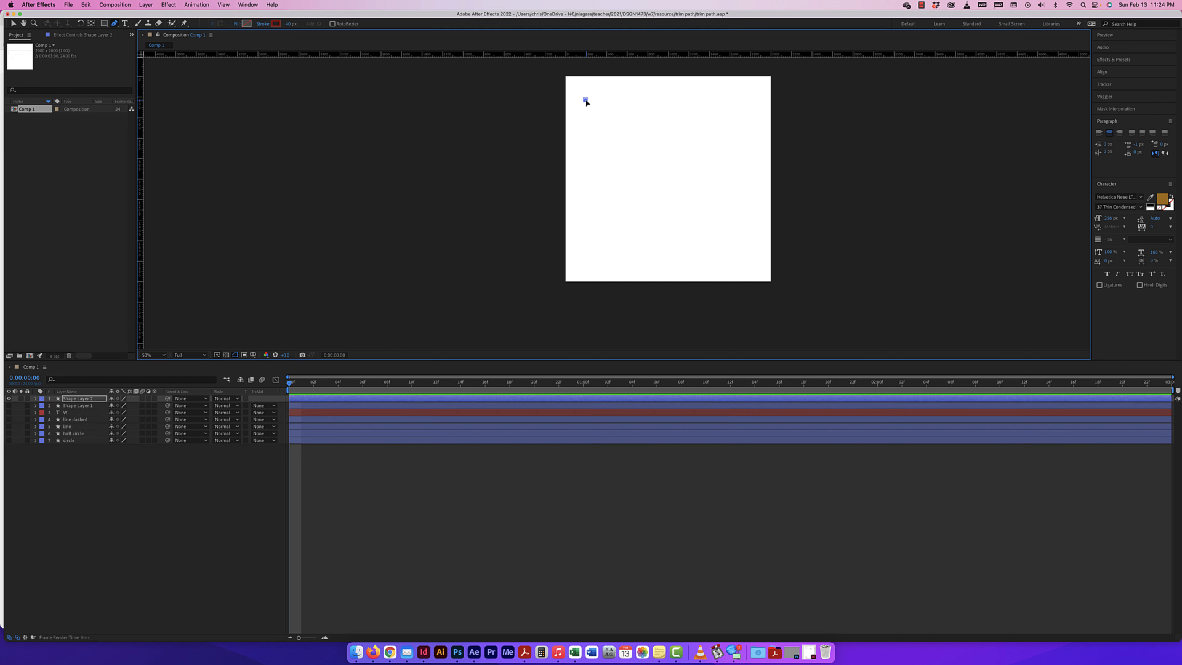
{"action": "left_click", "coordinate": [755, 100]}
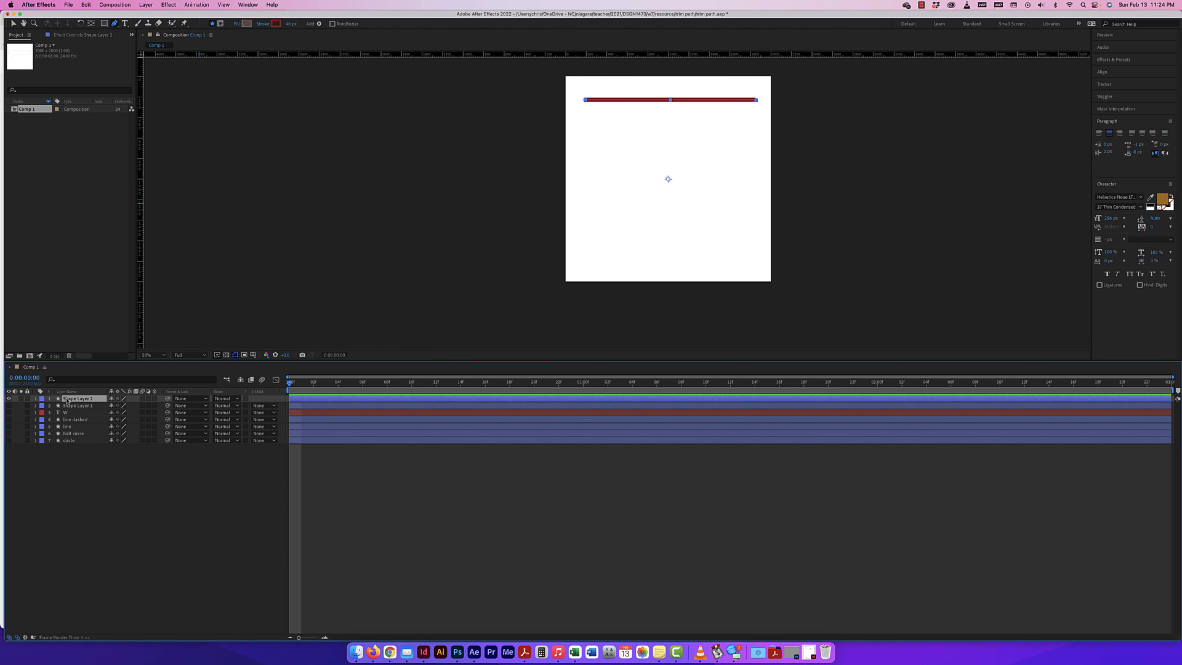
{"action": "type", "text": "line"}
{"action": "key", "text": "Return"}
Step: Expand the Stroke 1 properties of the new line layer and slightly reduce its stroke width
{"action": "left_click", "coordinate": [36, 399]}
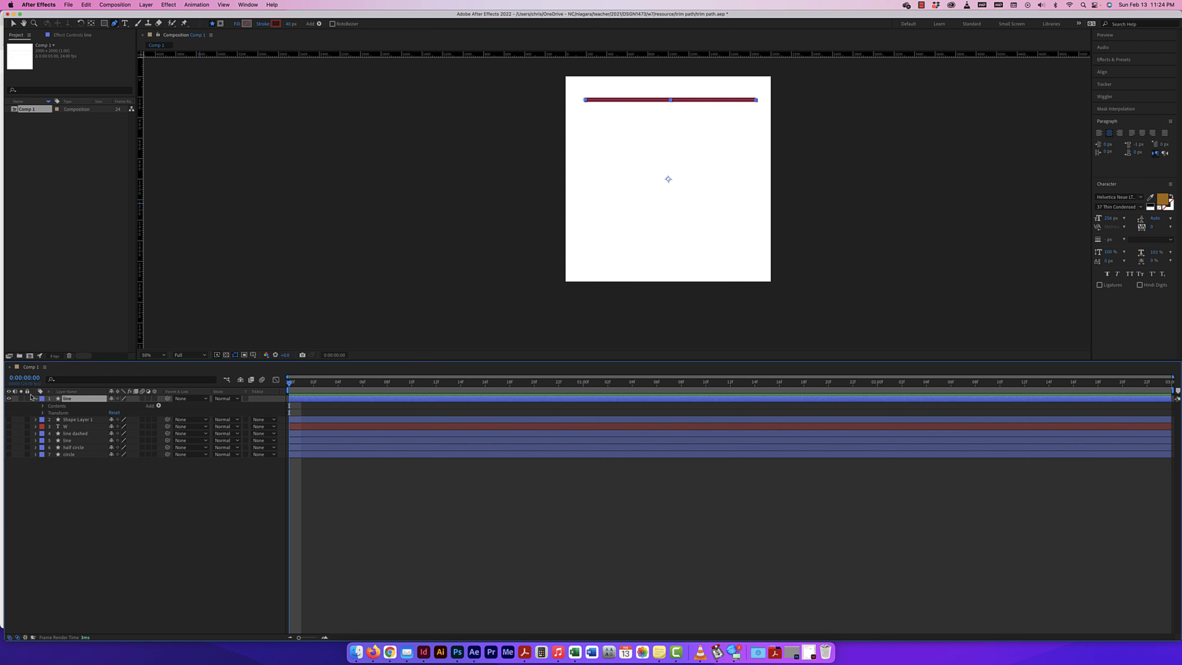
{"action": "left_click", "coordinate": [44, 407]}
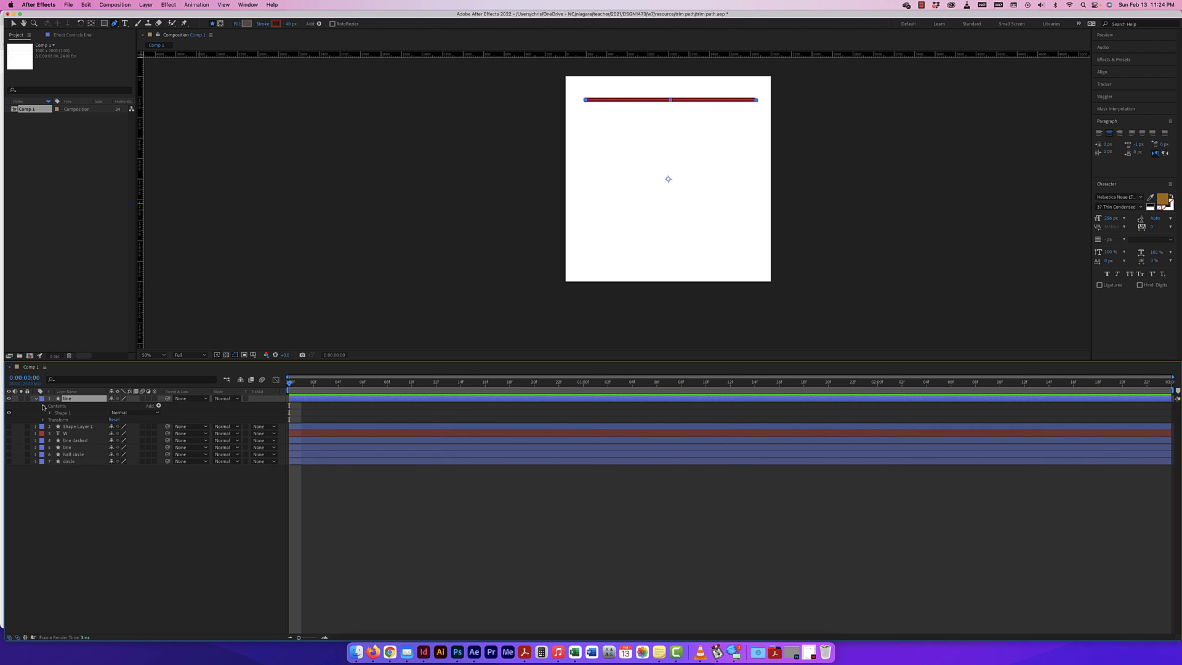
{"action": "left_click", "coordinate": [49, 414]}
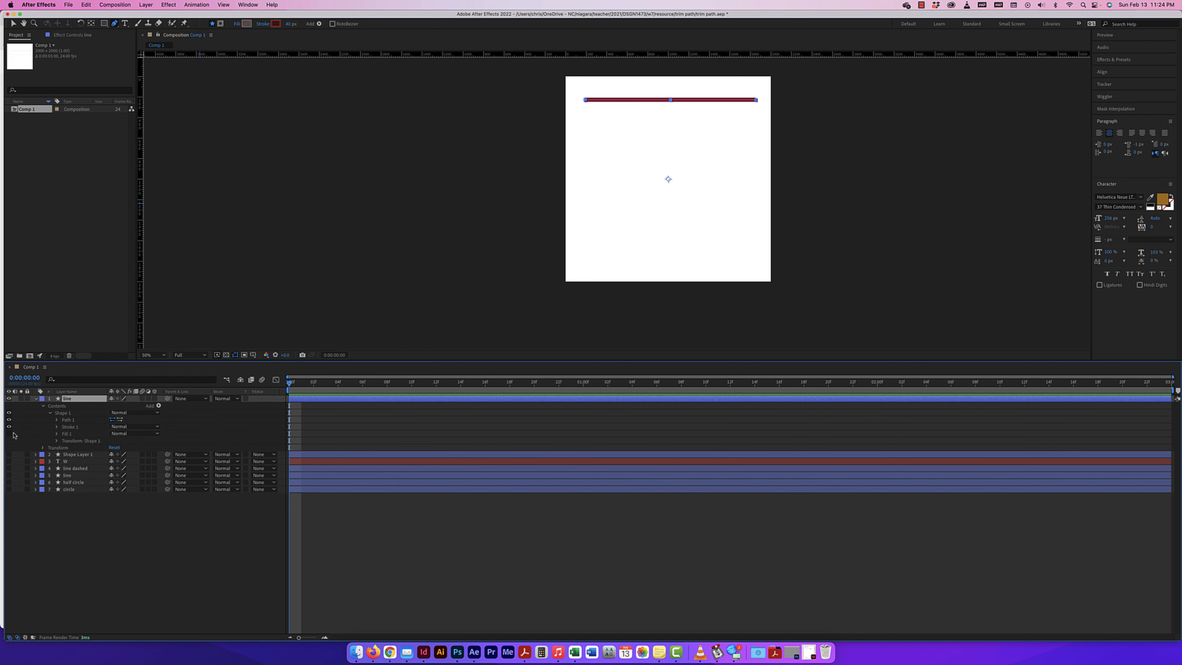
{"action": "left_click", "coordinate": [56, 427]}
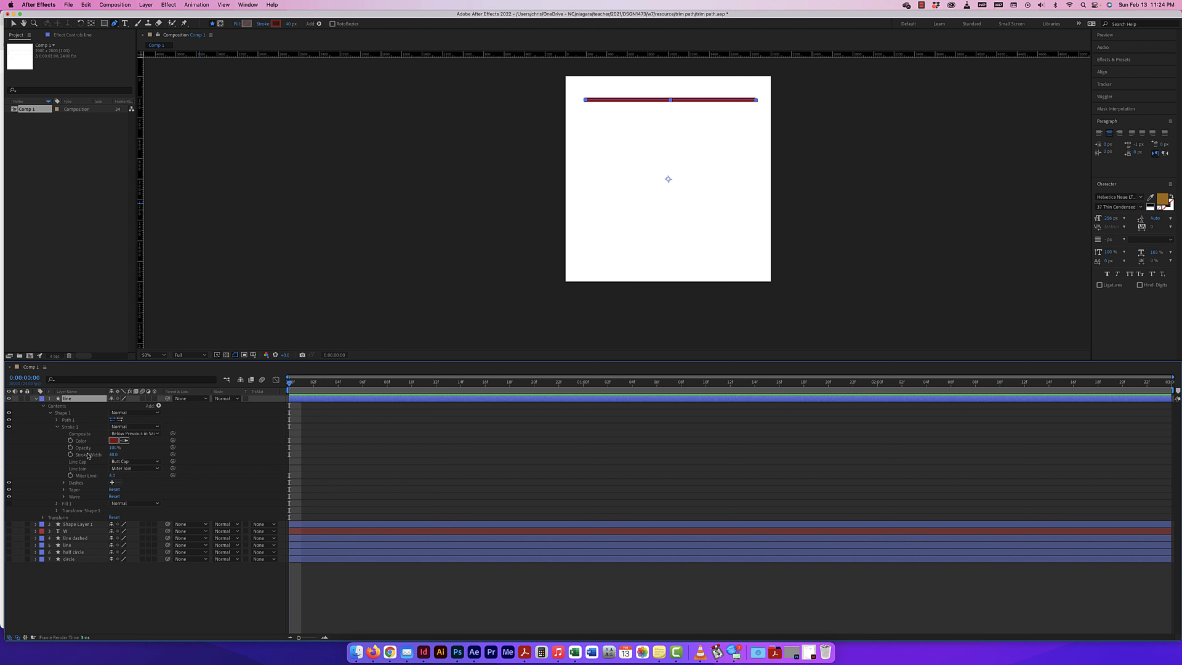
{"action": "mouse_move", "coordinate": [113, 455]}
{"action": "left_mouse_down"}
{"action": "mouse_move", "coordinate": [95, 455]}
{"action": "mouse_move", "coordinate": [113, 456]}
{"action": "left_mouse_up"}
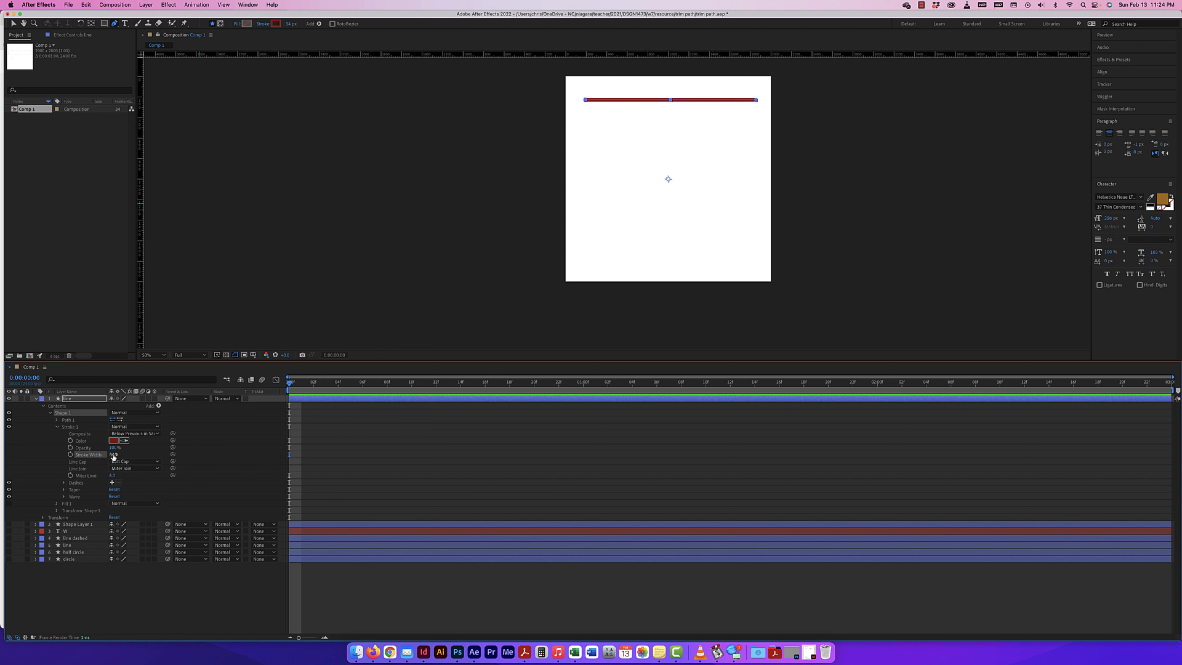
{"action": "left_click_drag", "start_coordinate": [113, 456], "coordinate": [114, 457]}
Step: Set the line's stroke to Round Cap for the line cap and Round Join for the line join
{"action": "left_click", "coordinate": [134, 462]}
{"action": "left_click", "coordinate": [138, 482]}
{"action": "left_click", "coordinate": [135, 469]}
{"action": "left_click", "coordinate": [137, 487]}
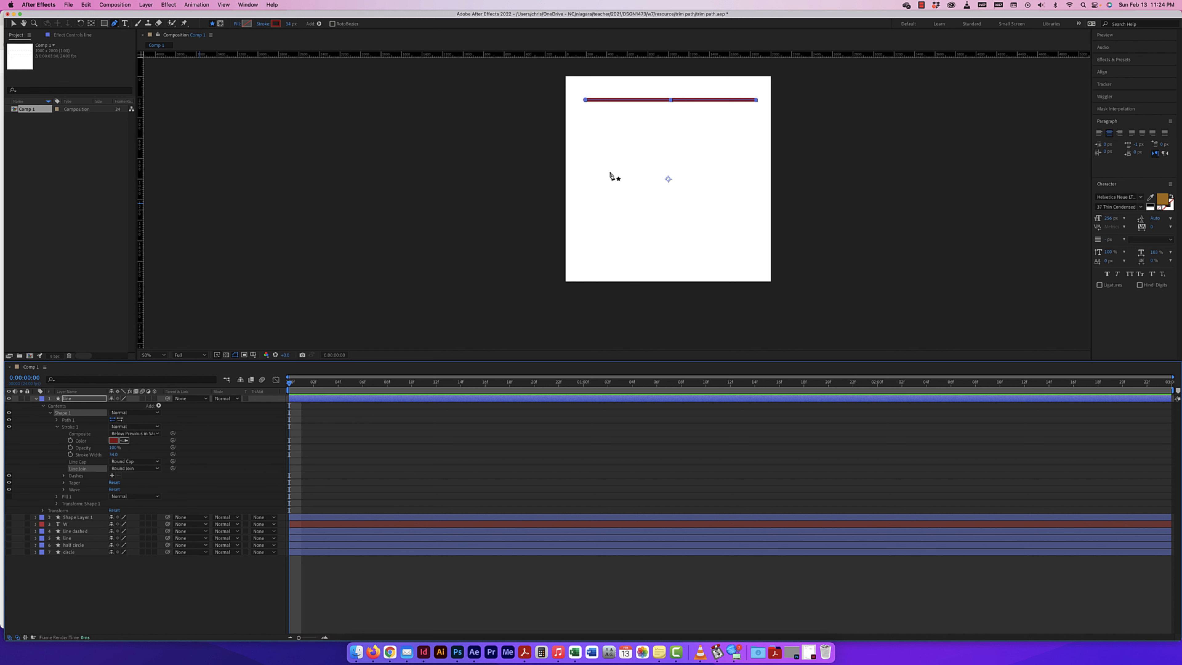
Step: Add Trim Paths to Shape 1 of the new line layer and expand its properties
{"action": "key", "text": "super+equal"}
{"action": "key", "text": "super+equal"}
{"action": "key", "text": "space"}
{"action": "left_click_drag", "start_coordinate": [706, 151], "coordinate": [641, 282]}
{"action": "left_click_drag", "start_coordinate": [774, 150], "coordinate": [649, 296]}
{"action": "key", "text": "super+minus"}
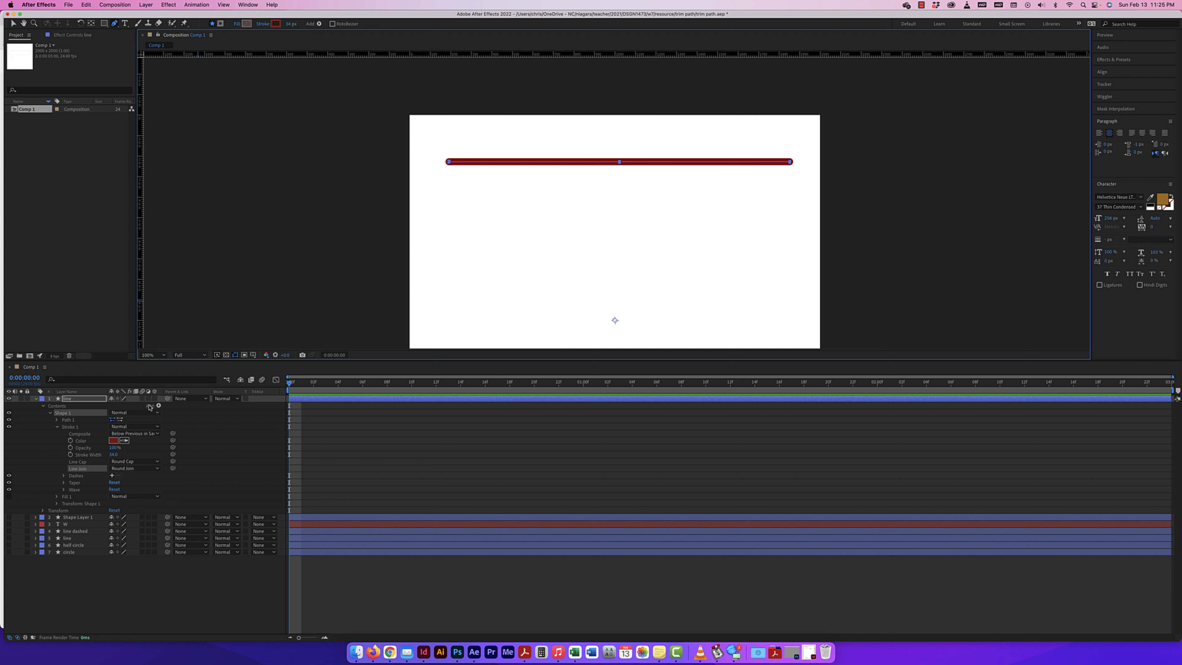
{"action": "left_click", "coordinate": [159, 406]}
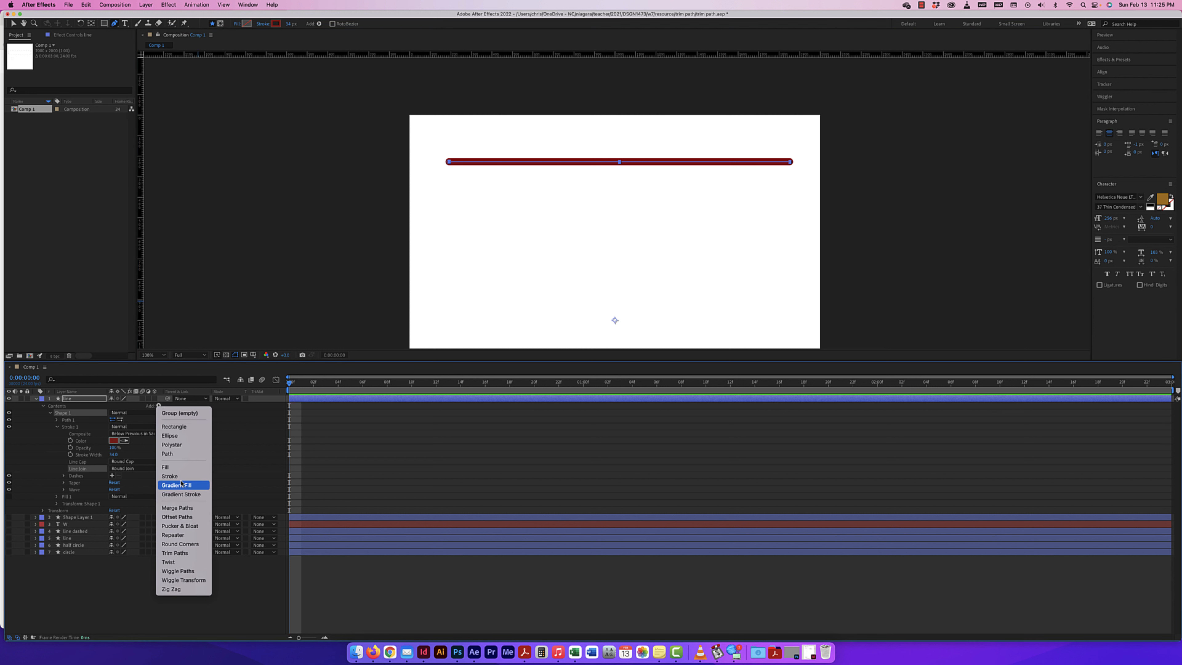
{"action": "left_click", "coordinate": [179, 554]}
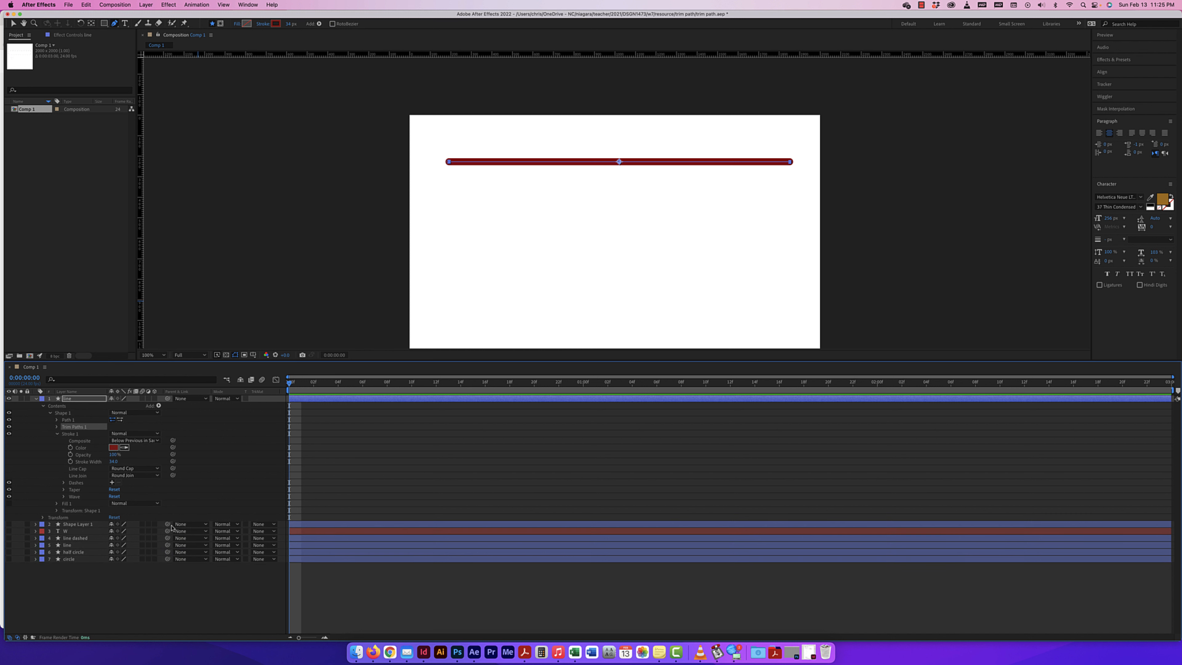
{"action": "left_click", "coordinate": [56, 427]}
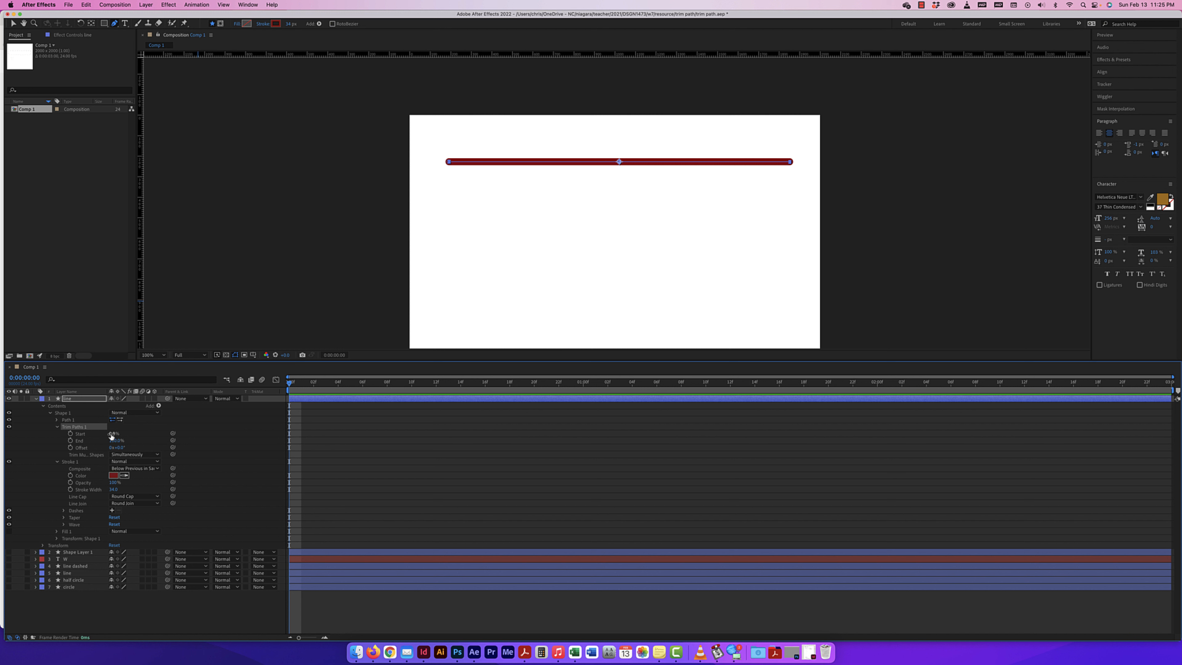
Step: Try out different Start, End and Offset values in the line's Trim Paths
{"action": "mouse_move", "coordinate": [112, 434]}
{"action": "left_mouse_down"}
{"action": "mouse_move", "coordinate": [155, 434]}
{"action": "mouse_move", "coordinate": [86, 434]}
{"action": "left_mouse_up"}
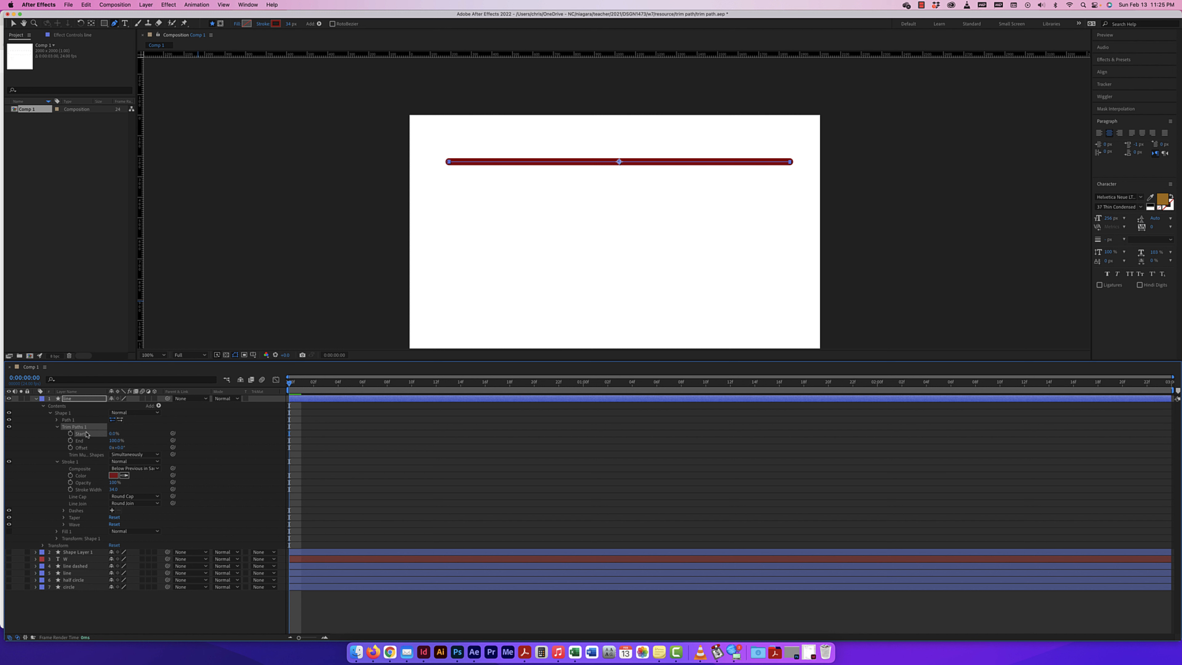
{"action": "left_click", "coordinate": [115, 440]}
{"action": "mouse_move", "coordinate": [125, 440]}
{"action": "left_mouse_down"}
{"action": "mouse_move", "coordinate": [104, 441]}
{"action": "mouse_move", "coordinate": [134, 440]}
{"action": "mouse_move", "coordinate": [88, 440]}
{"action": "mouse_move", "coordinate": [161, 440]}
{"action": "left_mouse_up"}
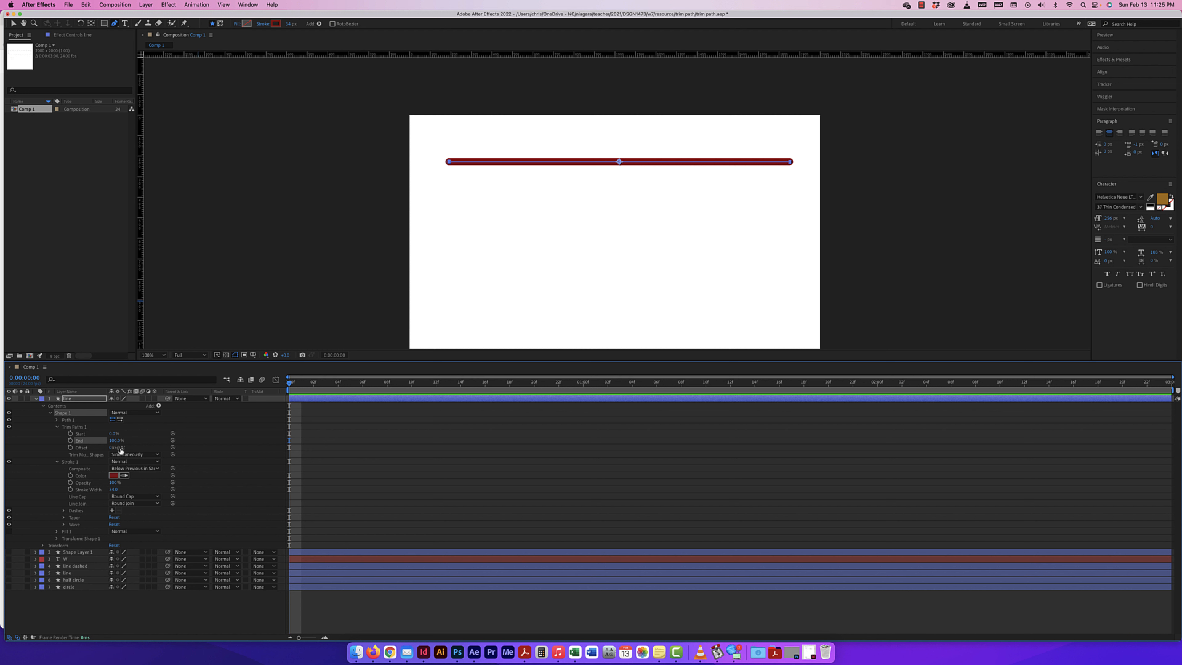
{"action": "left_click", "coordinate": [120, 448]}
{"action": "left_click_drag", "start_coordinate": [120, 448], "coordinate": [130, 445]}
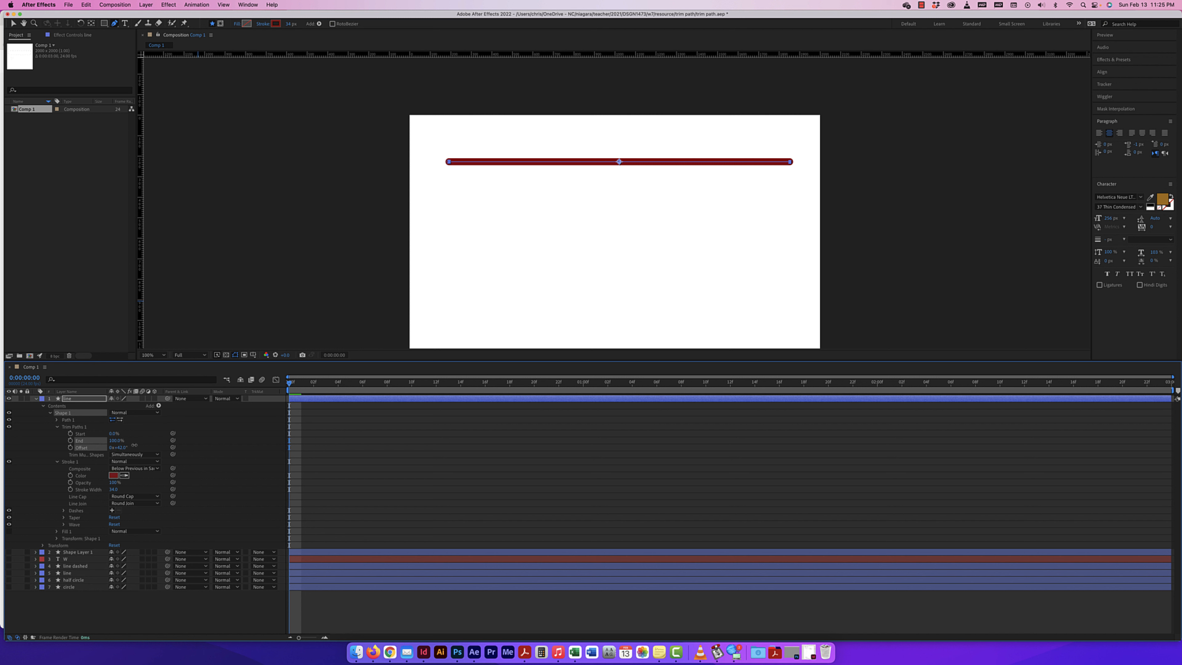
{"action": "mouse_move", "coordinate": [116, 440]}
{"action": "left_mouse_down"}
{"action": "mouse_move", "coordinate": [103, 442]}
{"action": "mouse_move", "coordinate": [351, 454]}
{"action": "mouse_move", "coordinate": [160, 451]}
{"action": "left_mouse_up"}
Step: Undo the trial changes to the Trim Paths Start, End and Offset values
{"action": "key", "text": "super+z"}
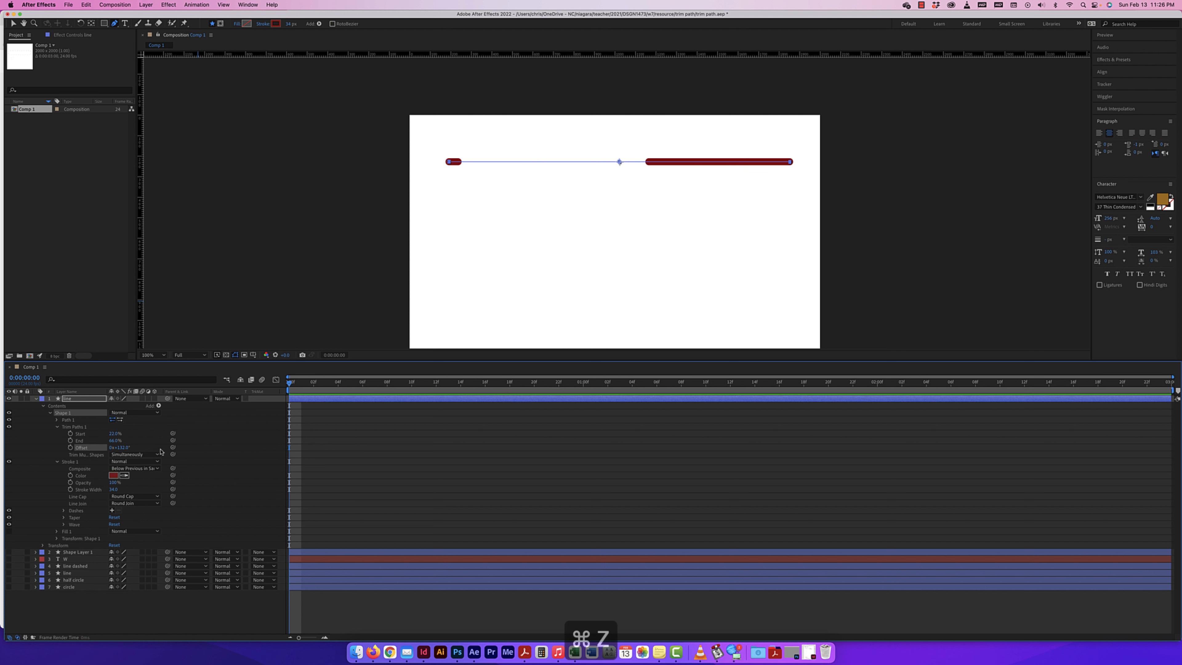
{"action": "key", "text": "super+z"}
{"action": "key", "text": "super+z"}
{"action": "key", "text": "super+z"}
{"action": "key", "text": "super+z"}
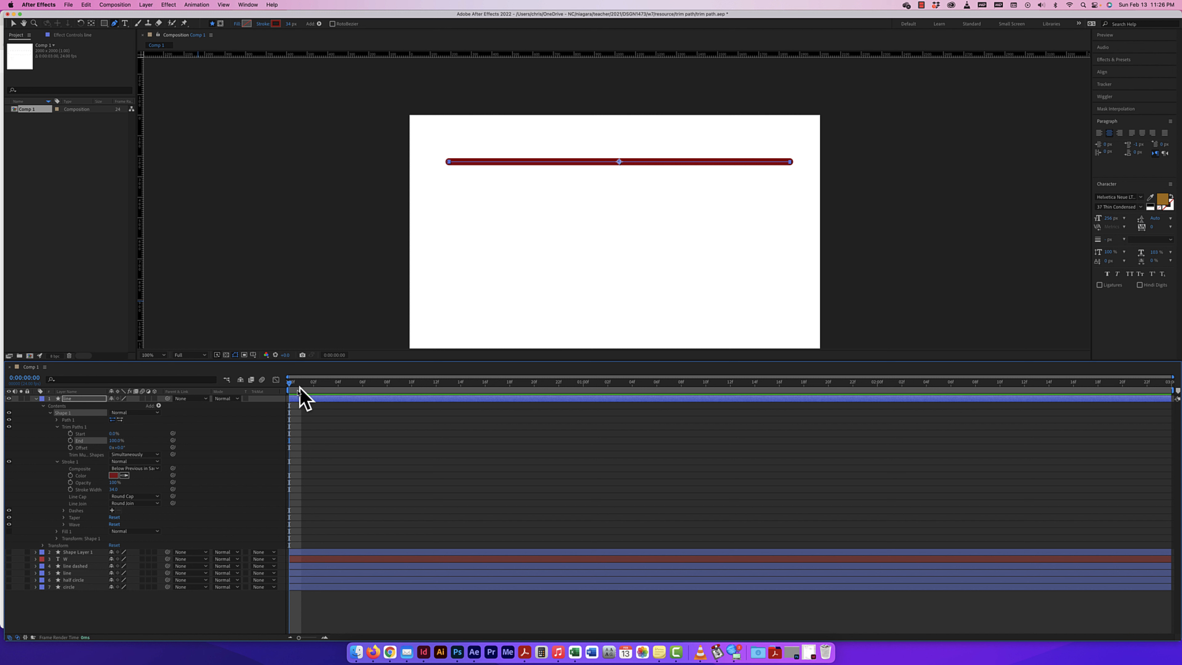
Step: Animate the Trim Paths Start from 0% at frame 0 to 100% at frame 10 and preview the line's animation
{"action": "left_click", "coordinate": [71, 433]}
{"action": "left_click_drag", "start_coordinate": [289, 383], "coordinate": [411, 383]}
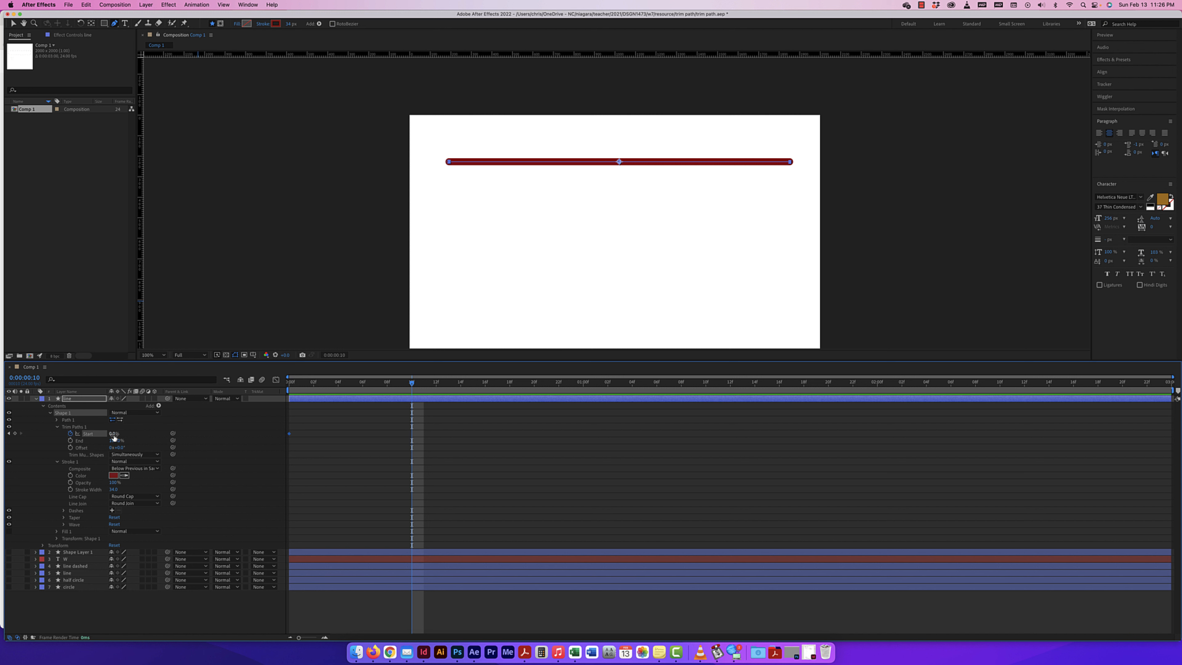
{"action": "left_click_drag", "start_coordinate": [113, 434], "coordinate": [229, 435]}
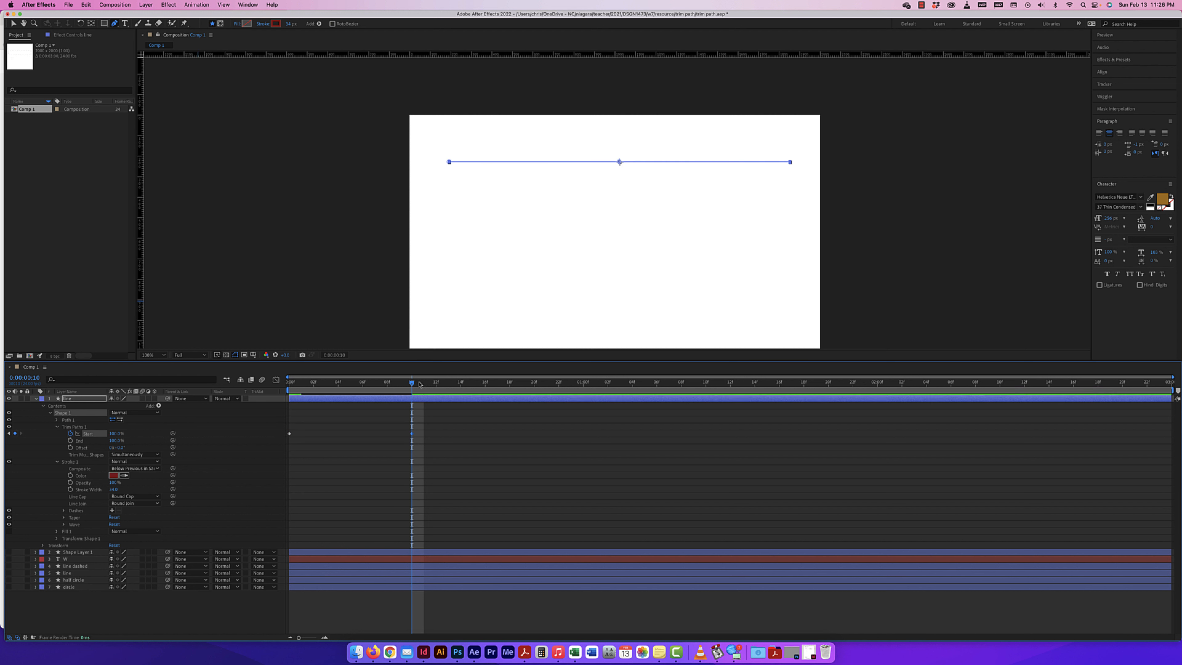
{"action": "left_click_drag", "start_coordinate": [412, 383], "coordinate": [239, 382]}
{"action": "key", "text": "space"}
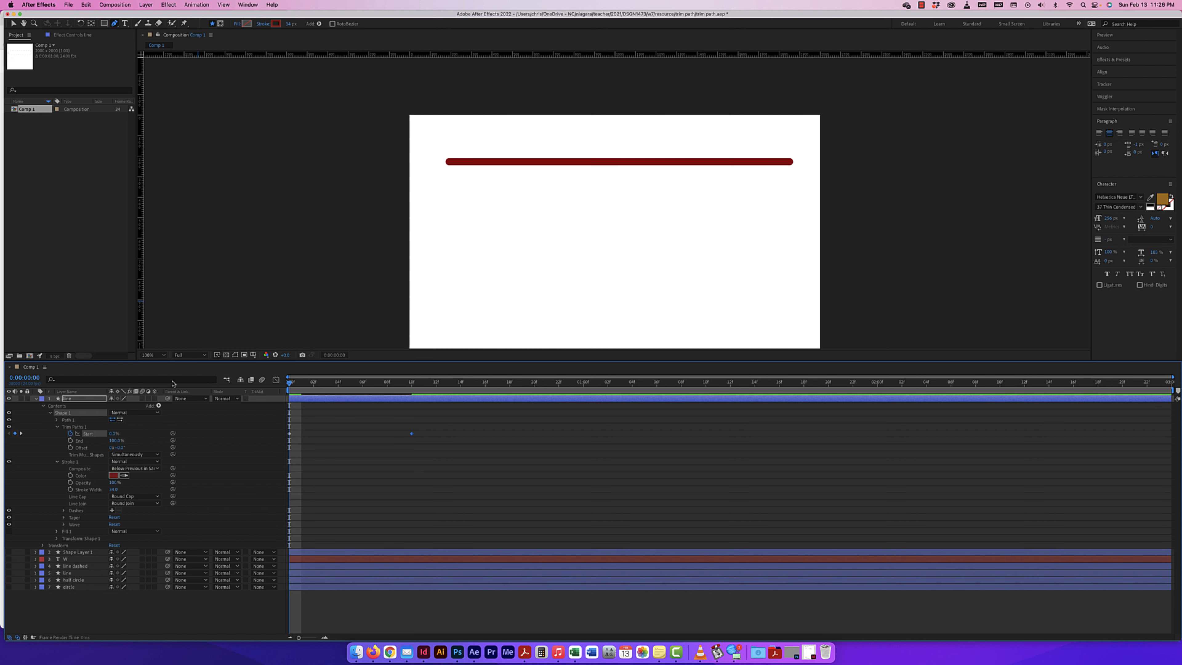
{"action": "key", "text": "space"}
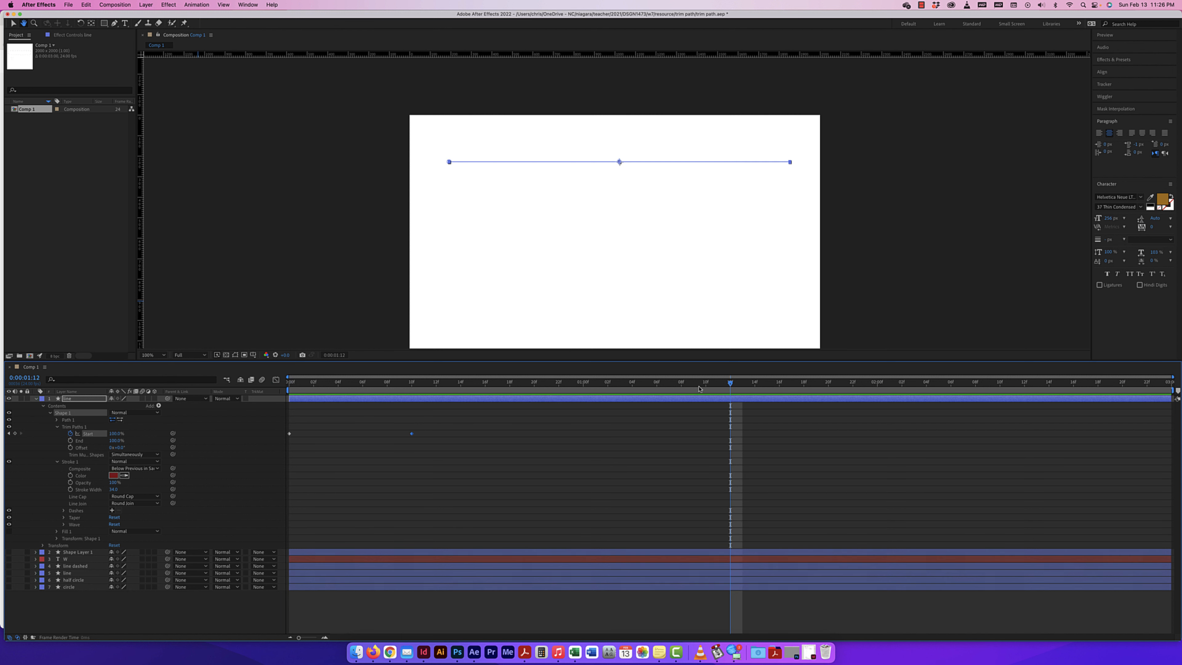
Step: Remove the Start keyframes at frame 10, leaving the Trim Paths Start fixed at 100%
{"action": "mouse_move", "coordinate": [730, 383]}
{"action": "left_mouse_down"}
{"action": "mouse_move", "coordinate": [289, 377]}
{"action": "mouse_move", "coordinate": [411, 377]}
{"action": "left_mouse_up"}
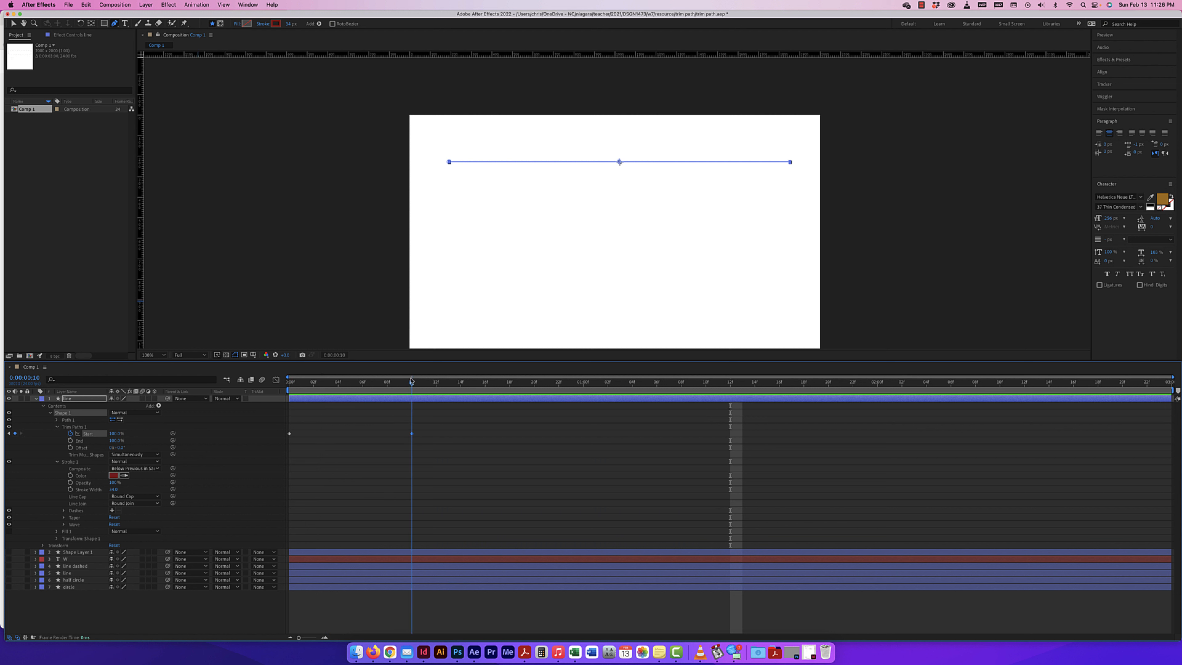
{"action": "left_click", "coordinate": [70, 433]}
{"action": "left_click", "coordinate": [70, 440]}
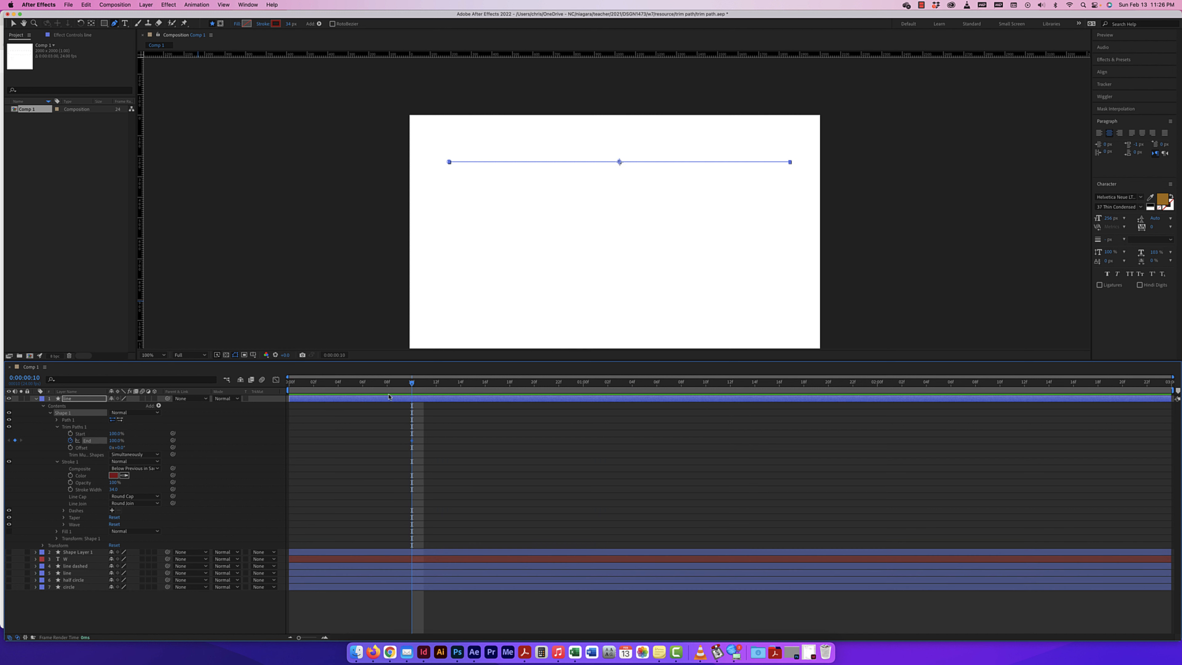
{"action": "left_click_drag", "start_coordinate": [414, 382], "coordinate": [270, 384]}
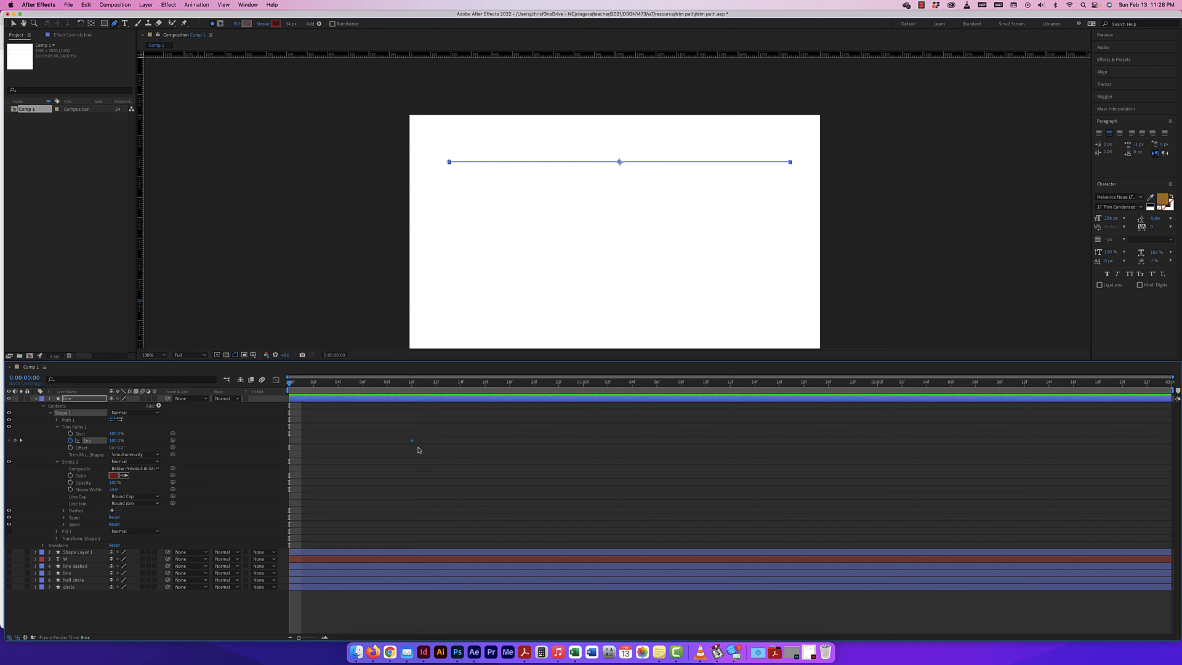
{"action": "left_click", "coordinate": [412, 440]}
{"action": "key", "text": "Delete"}
Step: Animate the Trim Paths End from 100% at frame 0 to 0% at frame 10 and preview the line's animation
{"action": "left_click", "coordinate": [70, 440]}
{"action": "left_click_drag", "start_coordinate": [290, 383], "coordinate": [302, 383]}
{"action": "left_click_drag", "start_coordinate": [399, 382], "coordinate": [412, 382]}
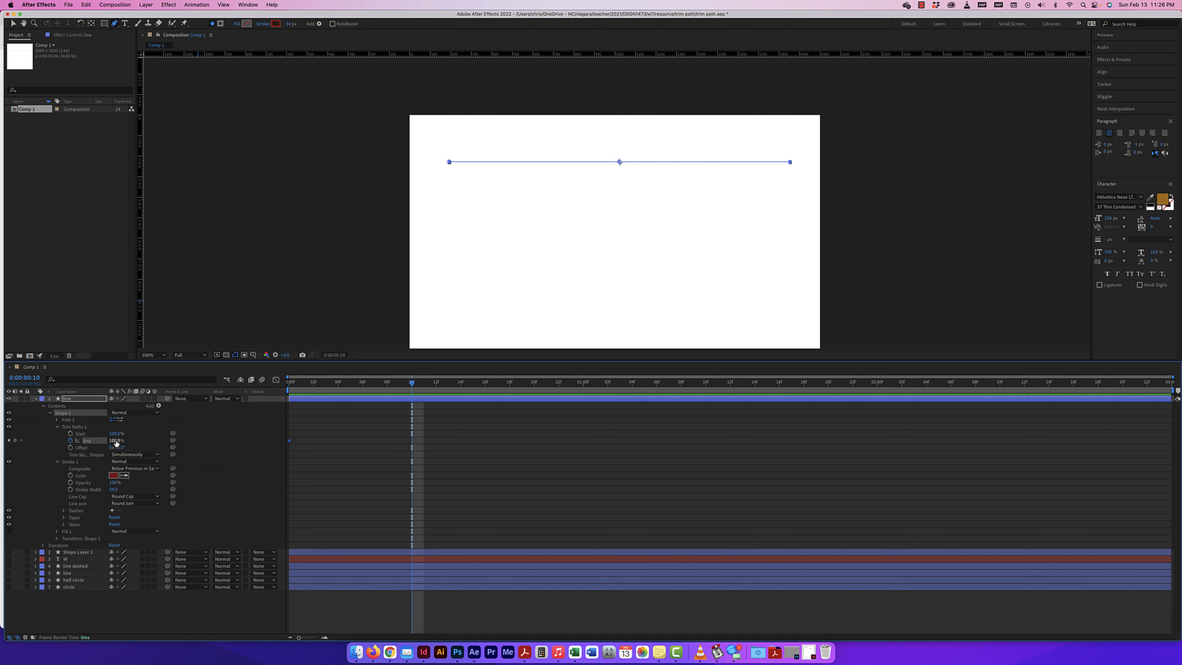
{"action": "left_click_drag", "start_coordinate": [115, 443], "coordinate": [70, 443]}
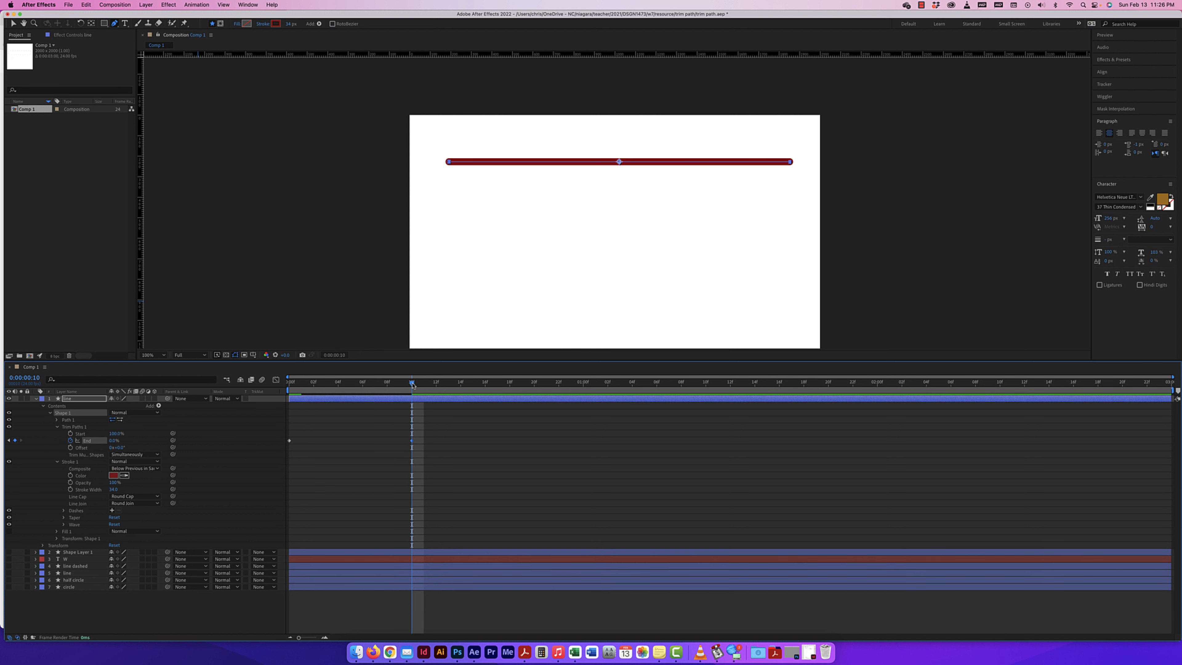
{"action": "key", "text": "space"}
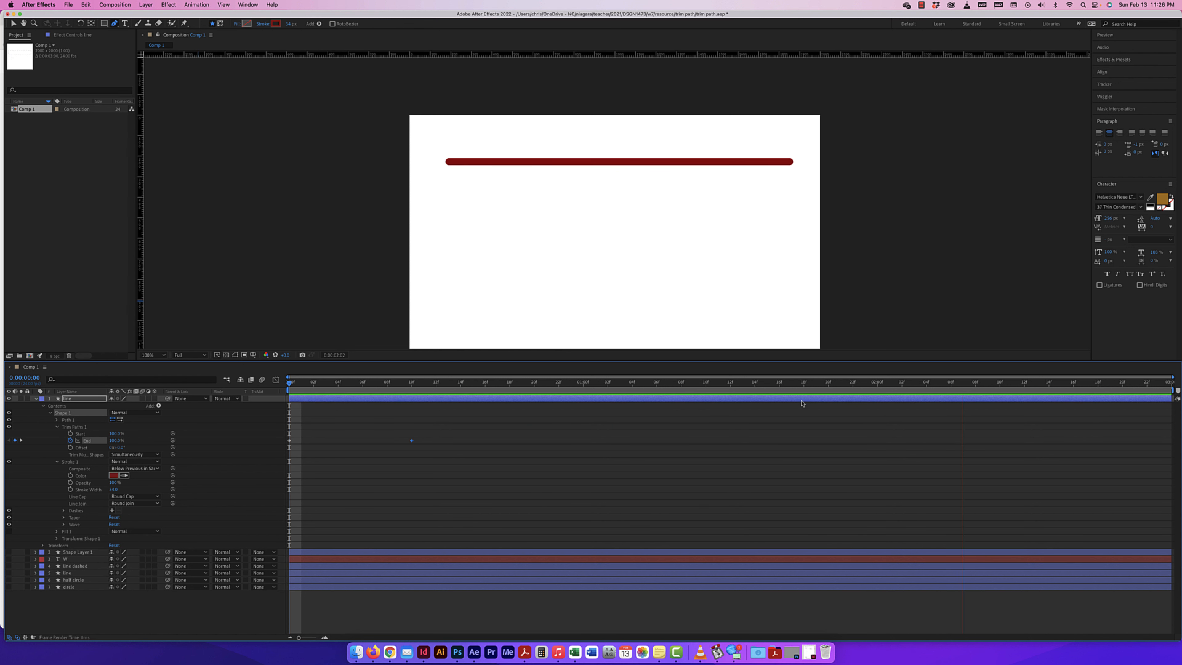
{"action": "key", "text": "space"}
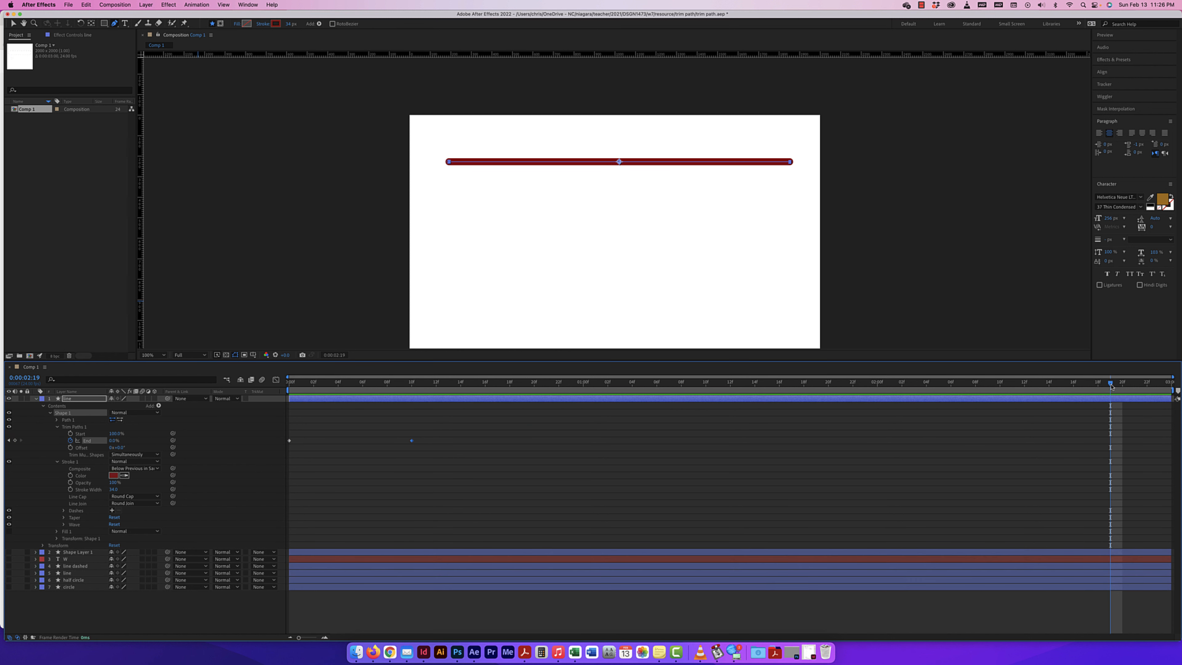
Step: Try a Trim Paths Offset of 72° on the line and preview how it changes the End animation
{"action": "left_click_drag", "start_coordinate": [1112, 386], "coordinate": [235, 389]}
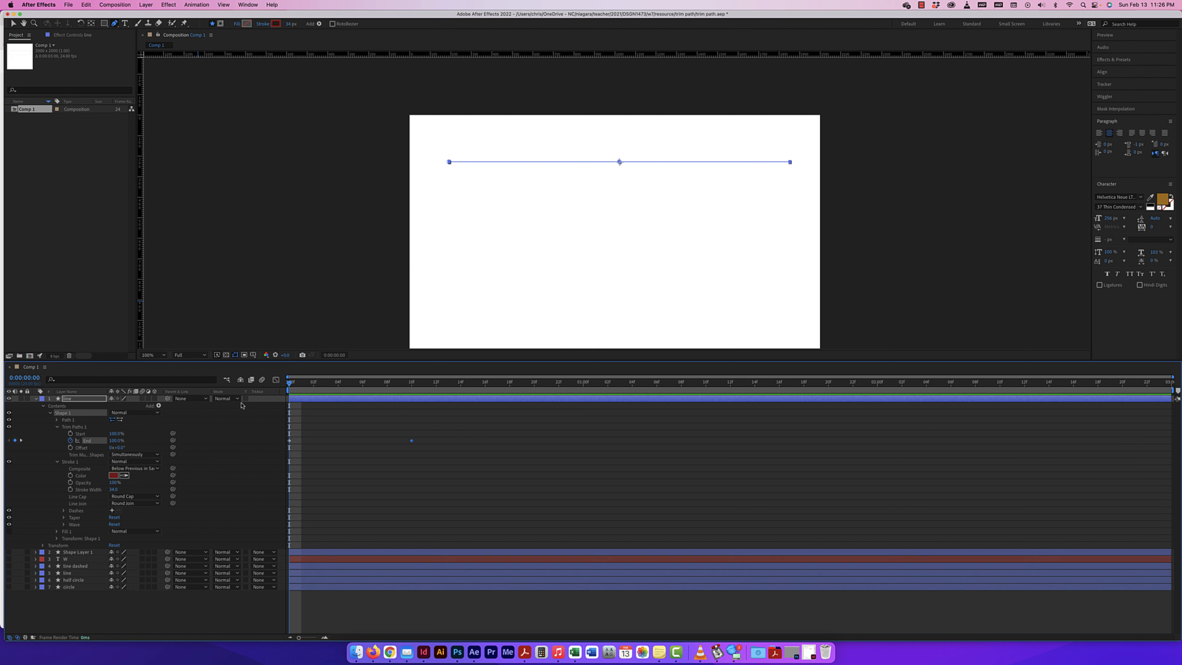
{"action": "left_click_drag", "start_coordinate": [306, 384], "coordinate": [350, 384]}
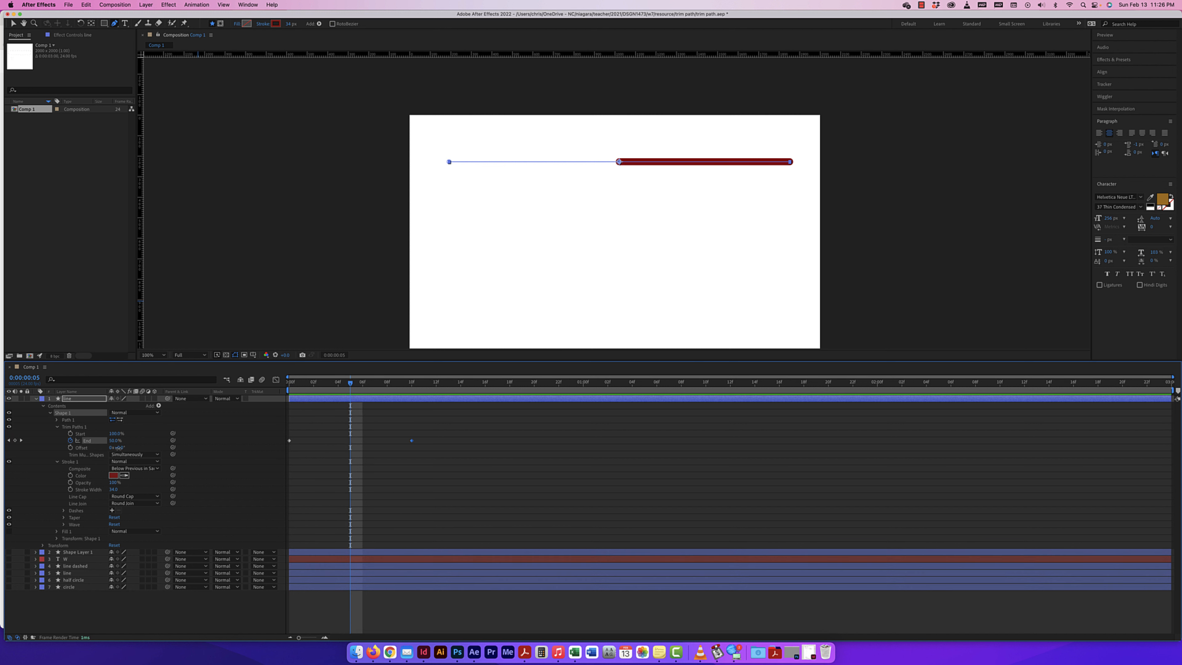
{"action": "left_click_drag", "start_coordinate": [117, 447], "coordinate": [147, 450]}
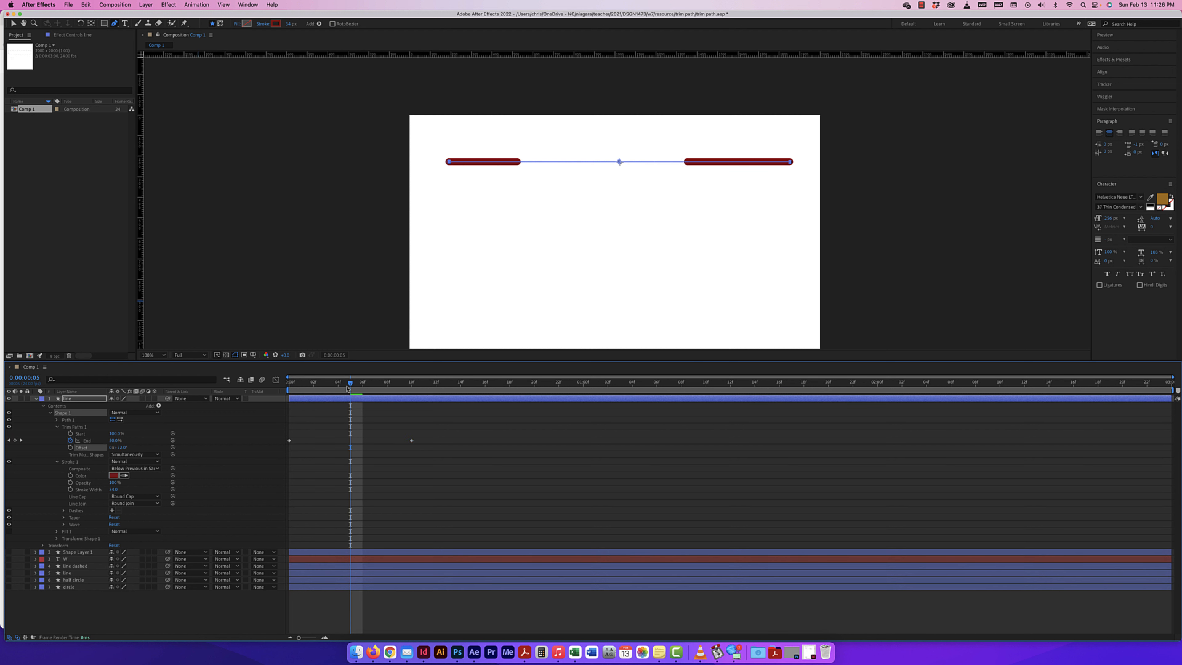
{"action": "key", "text": "space"}
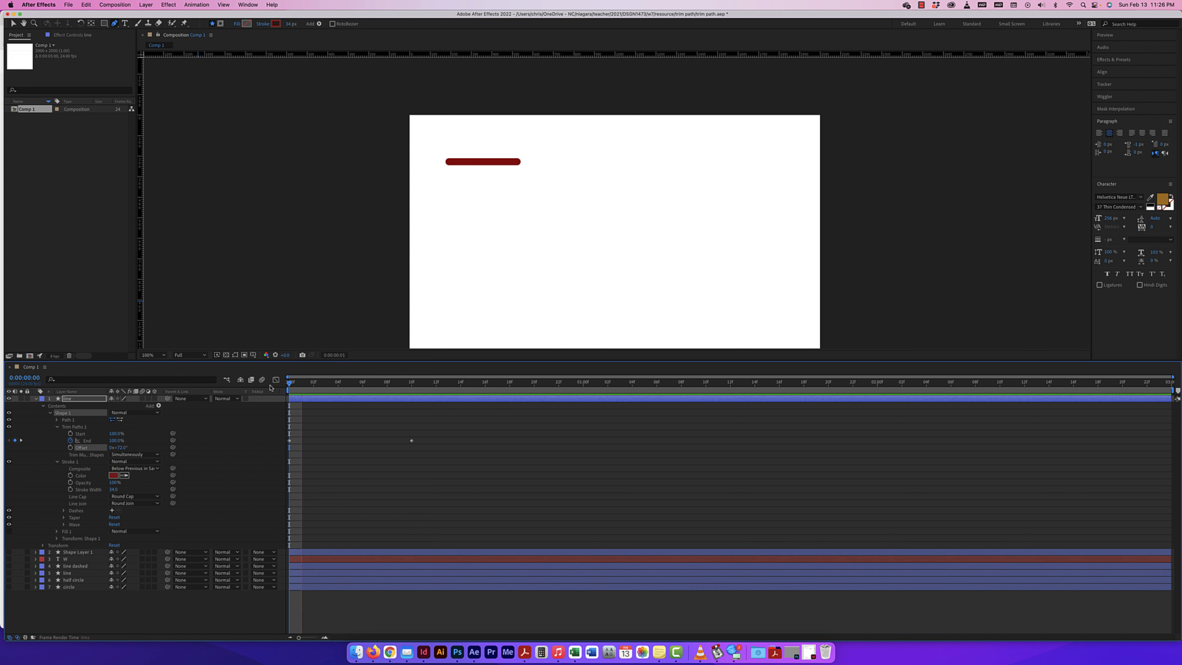
{"action": "left_click", "coordinate": [667, 384]}
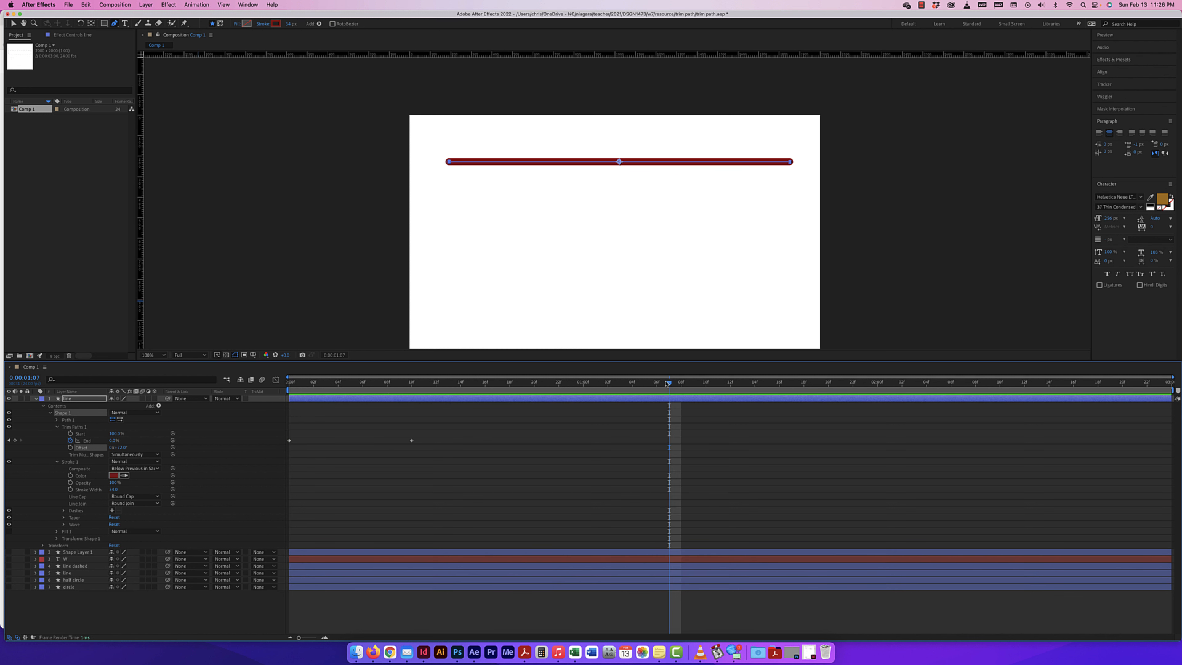
{"action": "left_click_drag", "start_coordinate": [610, 384], "coordinate": [275, 384]}
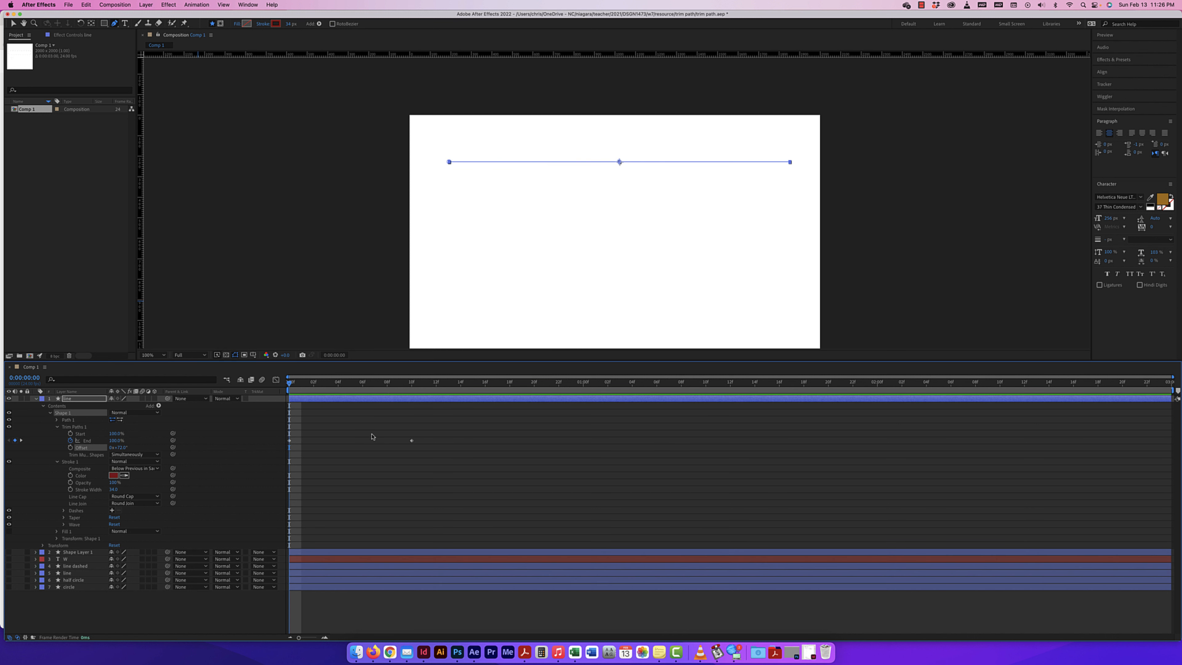
Step: Remove the Trim Paths End keyframes at frames 0 and 10
{"action": "left_click_drag", "start_coordinate": [424, 437], "coordinate": [288, 448]}
{"action": "key", "text": "Delete"}
{"action": "key", "text": "super+z"}
Step: Reset the Trim Paths Offset to 0° and set End to 46%
{"action": "left_click", "coordinate": [122, 447]}
{"action": "key", "text": "Return"}
{"action": "left_click_drag", "start_coordinate": [112, 440], "coordinate": [91, 442]}
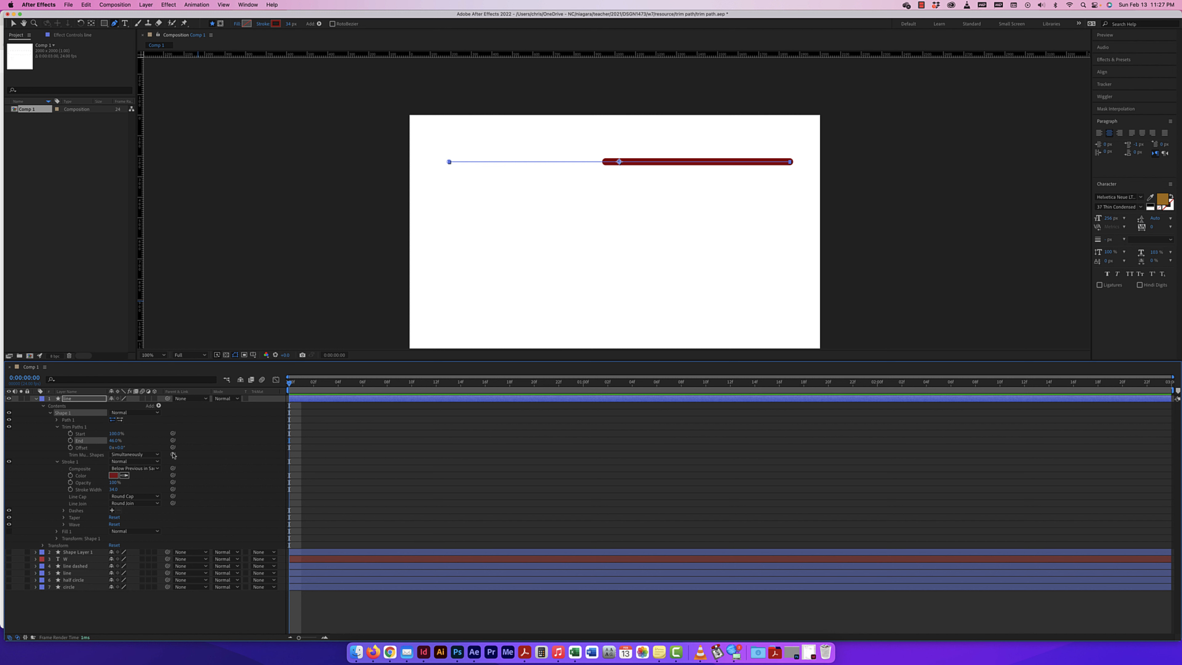
Step: Animate the Trim Paths Offset from 0° at frame 0 to 180° at frame 10 and preview the line's animation
{"action": "left_click", "coordinate": [70, 448]}
{"action": "left_click_drag", "start_coordinate": [317, 385], "coordinate": [410, 384]}
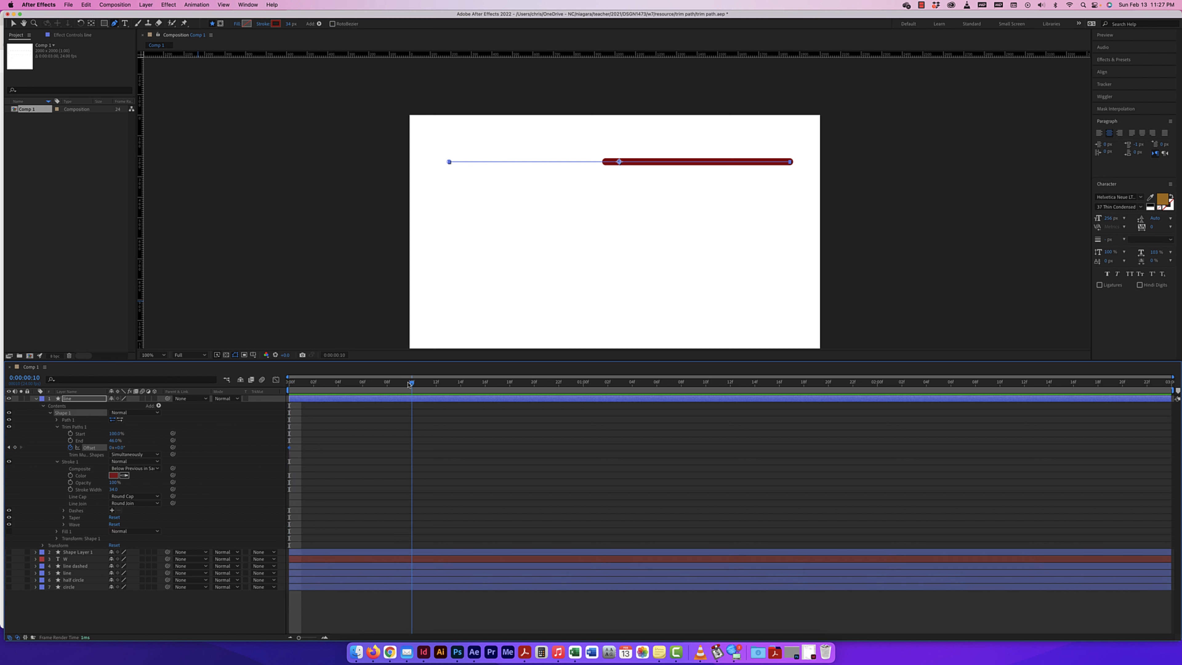
{"action": "left_click_drag", "start_coordinate": [121, 447], "coordinate": [205, 447]}
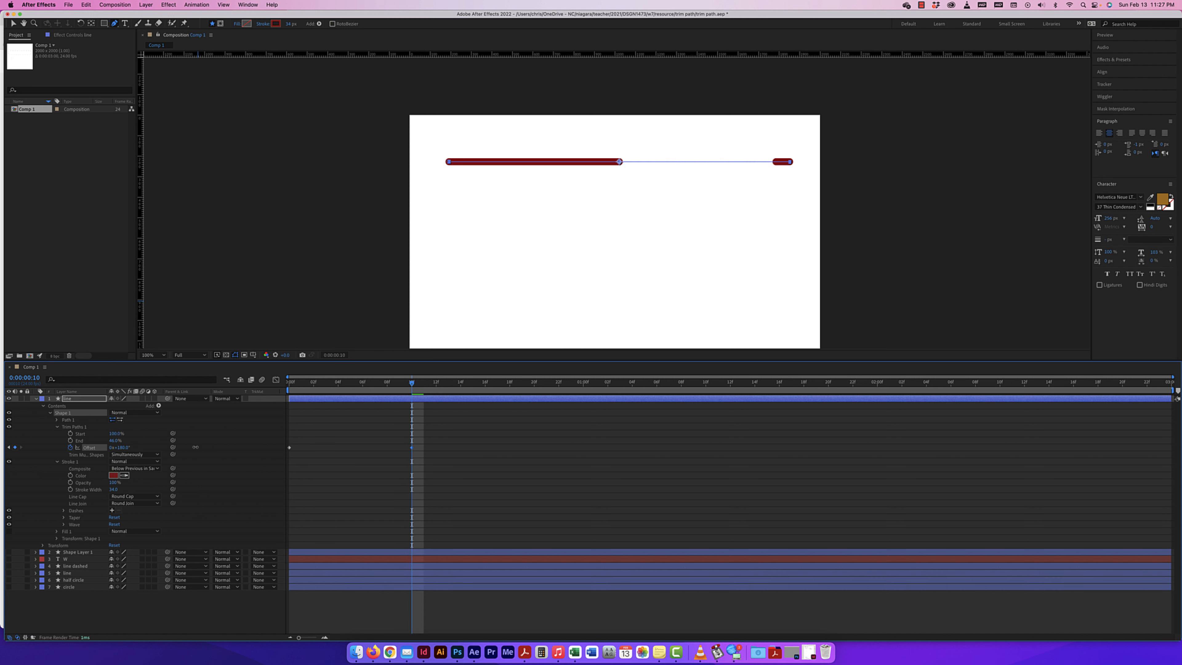
{"action": "key", "text": "space"}
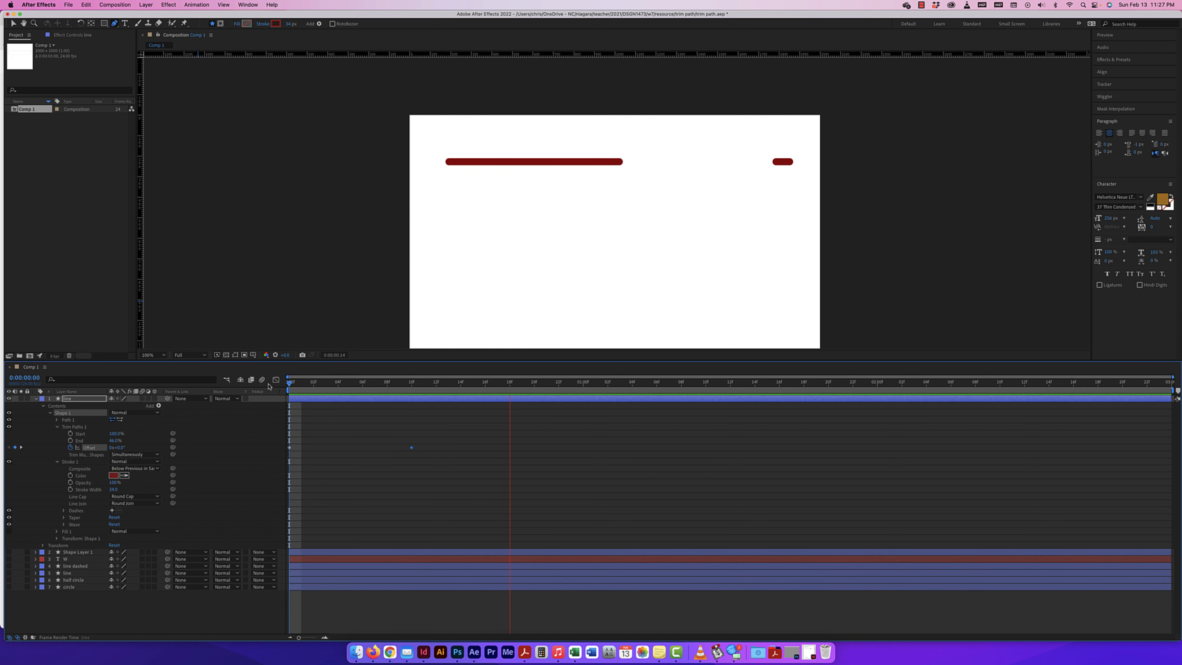
{"action": "key", "text": "space"}
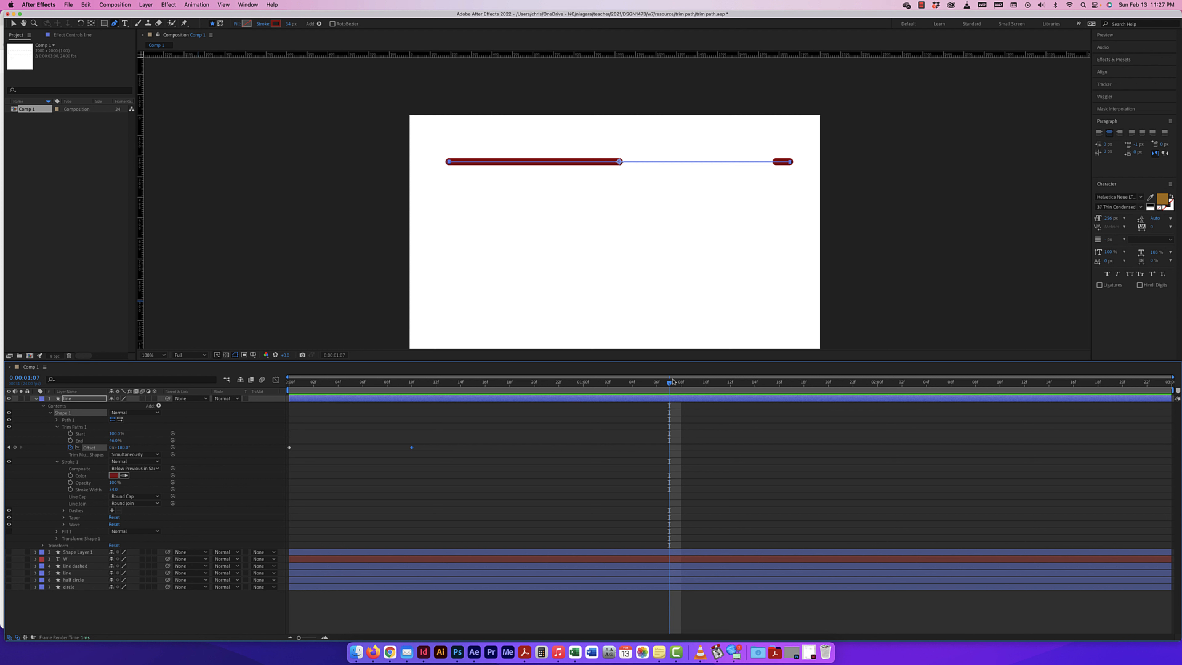
Step: Move the second Offset keyframe from frame 10 to 0:00:01:06 and preview the slower animation
{"action": "left_click_drag", "start_coordinate": [671, 384], "coordinate": [448, 384]}
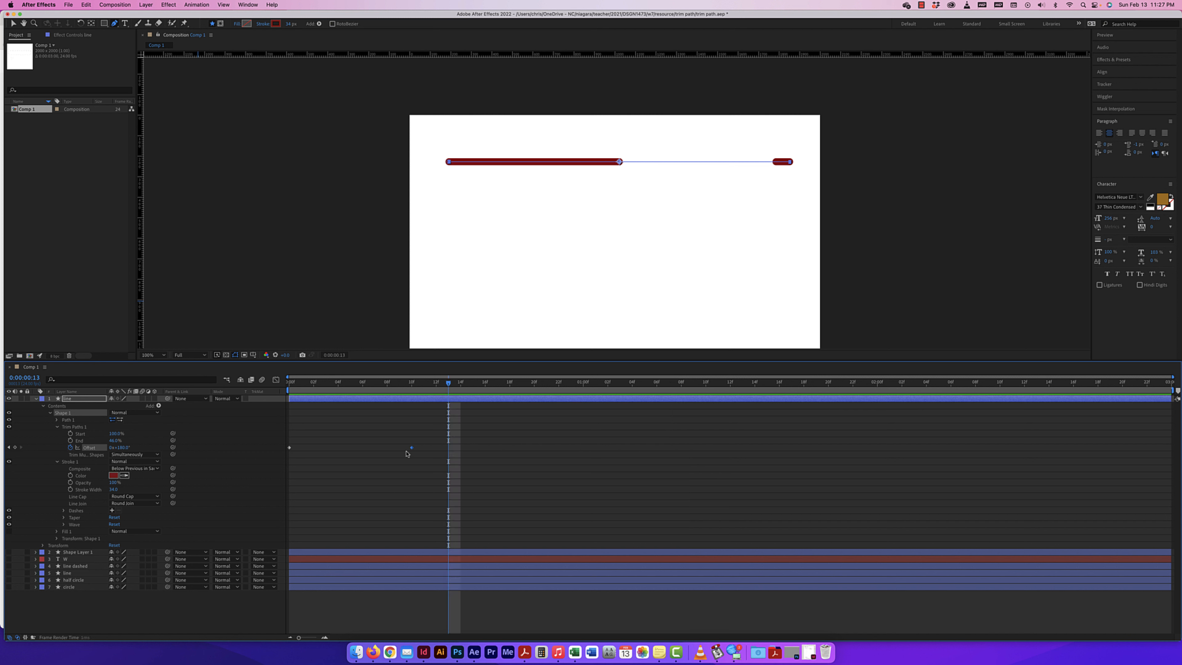
{"action": "left_click_drag", "start_coordinate": [412, 448], "coordinate": [656, 447]}
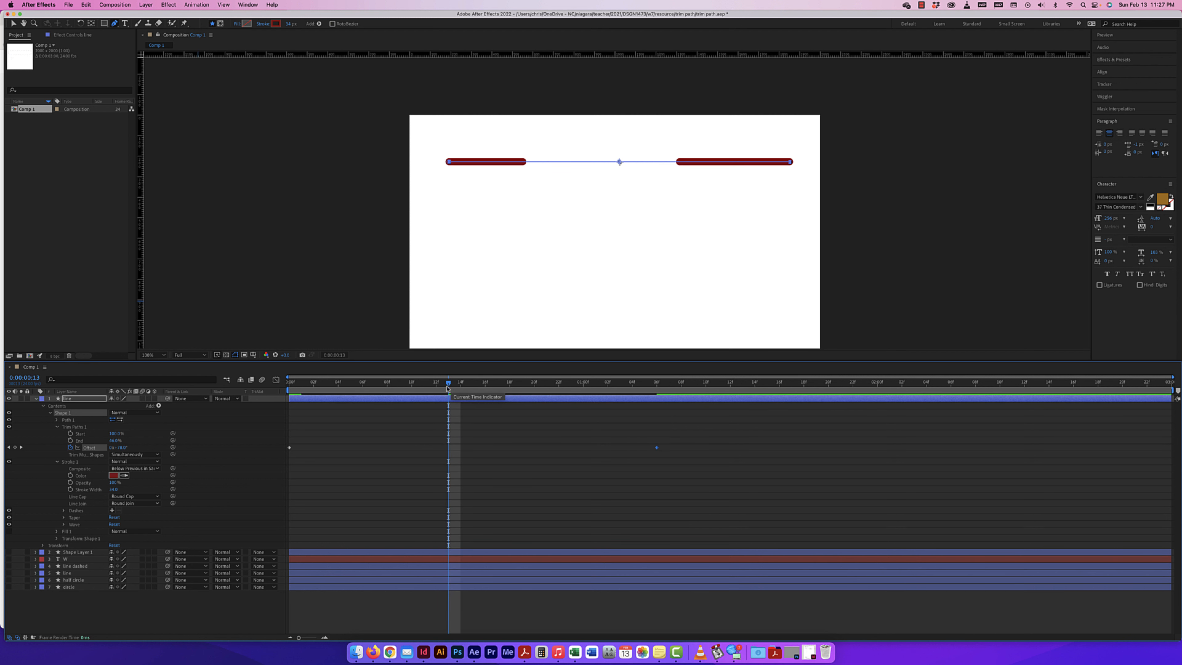
{"action": "left_click_drag", "start_coordinate": [448, 382], "coordinate": [274, 384]}
{"action": "key", "text": "space"}
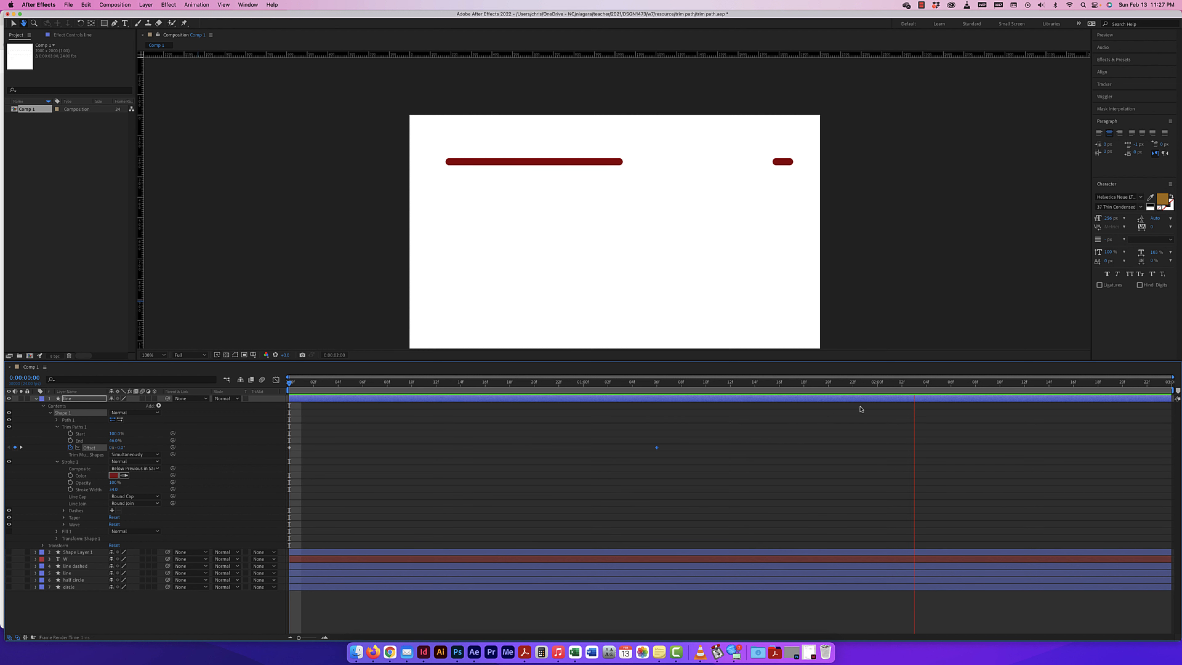
{"action": "key", "text": "space"}
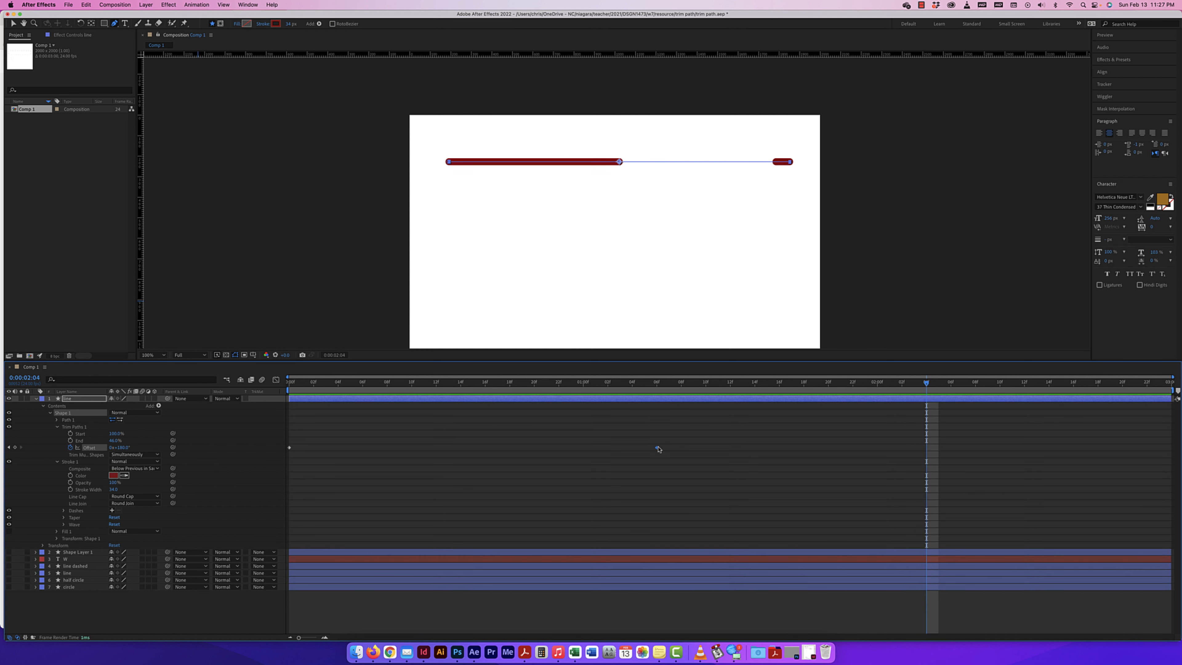
Step: Raise the Offset at 0:00:01:06 to three full revolutions plus extra degrees and preview the line
{"action": "left_click_drag", "start_coordinate": [926, 384], "coordinate": [657, 384]}
{"action": "mouse_move", "coordinate": [123, 450]}
{"action": "left_mouse_down"}
{"action": "mouse_move", "coordinate": [199, 447]}
{"action": "mouse_move", "coordinate": [157, 453]}
{"action": "left_mouse_up"}
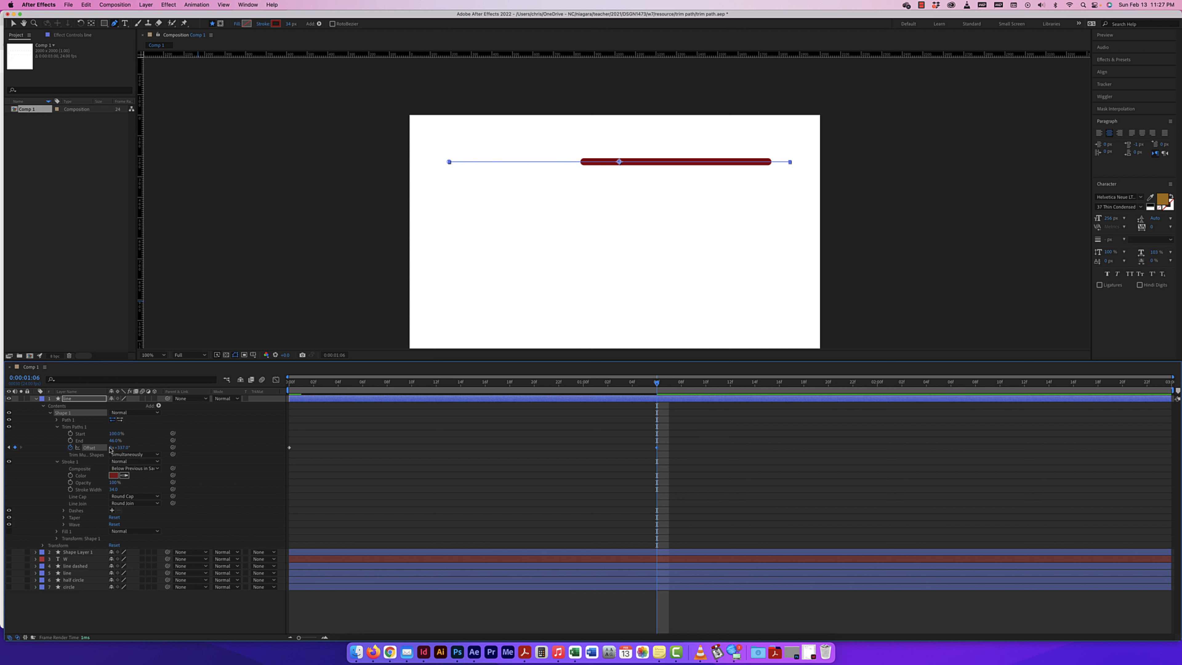
{"action": "left_click", "coordinate": [111, 448]}
{"action": "left_click", "coordinate": [144, 450]}
{"action": "key", "text": "space"}
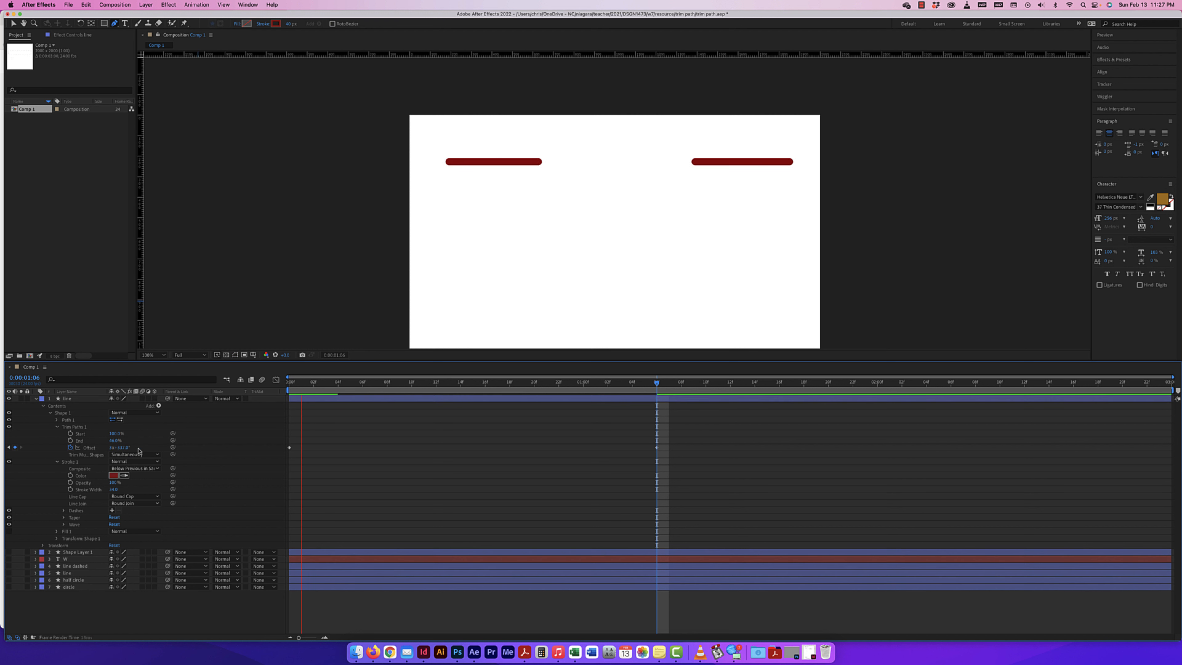
Step: Set the degrees of the second Offset keyframe to 0, making it 3x+0°, and preview the animation from frame 0
{"action": "left_click", "coordinate": [124, 448]}
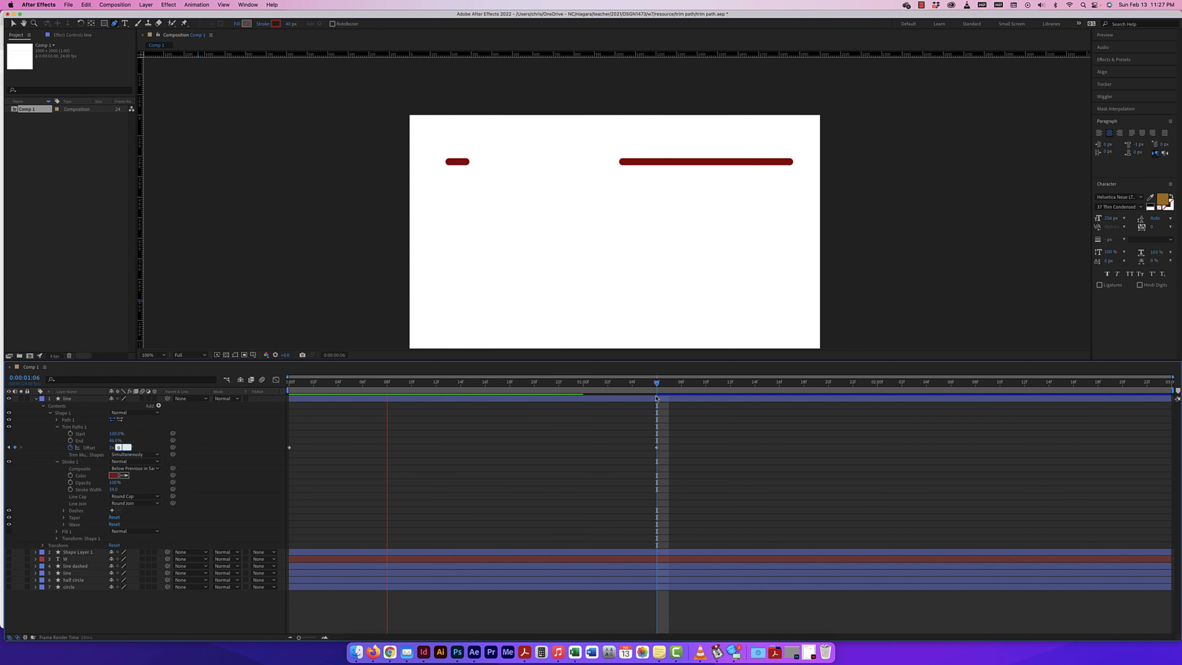
{"action": "left_click", "coordinate": [610, 432]}
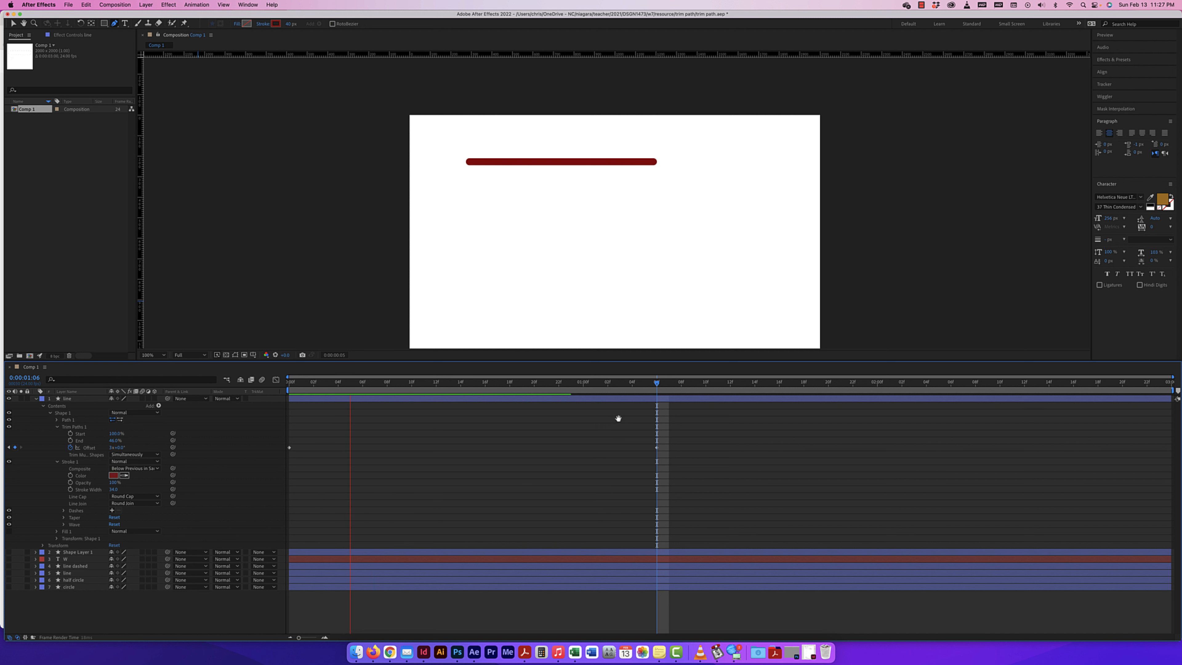
{"action": "key", "text": "space"}
{"action": "left_click_drag", "start_coordinate": [389, 383], "coordinate": [267, 380]}
{"action": "key", "text": "space"}
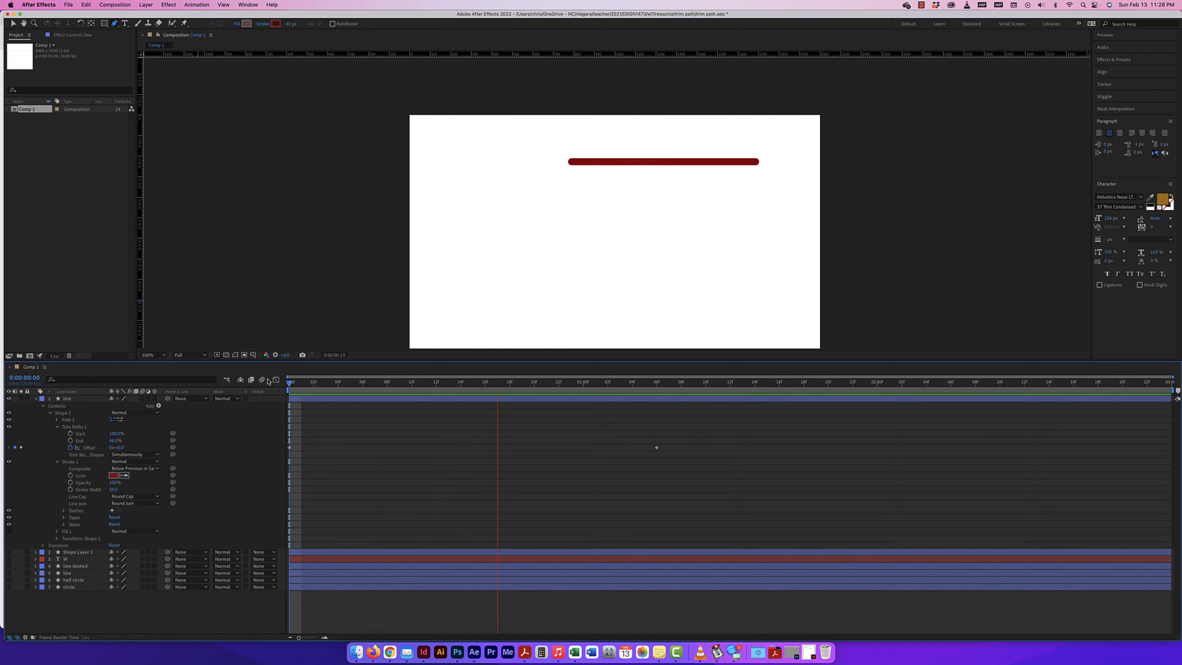
{"action": "key", "text": "space"}
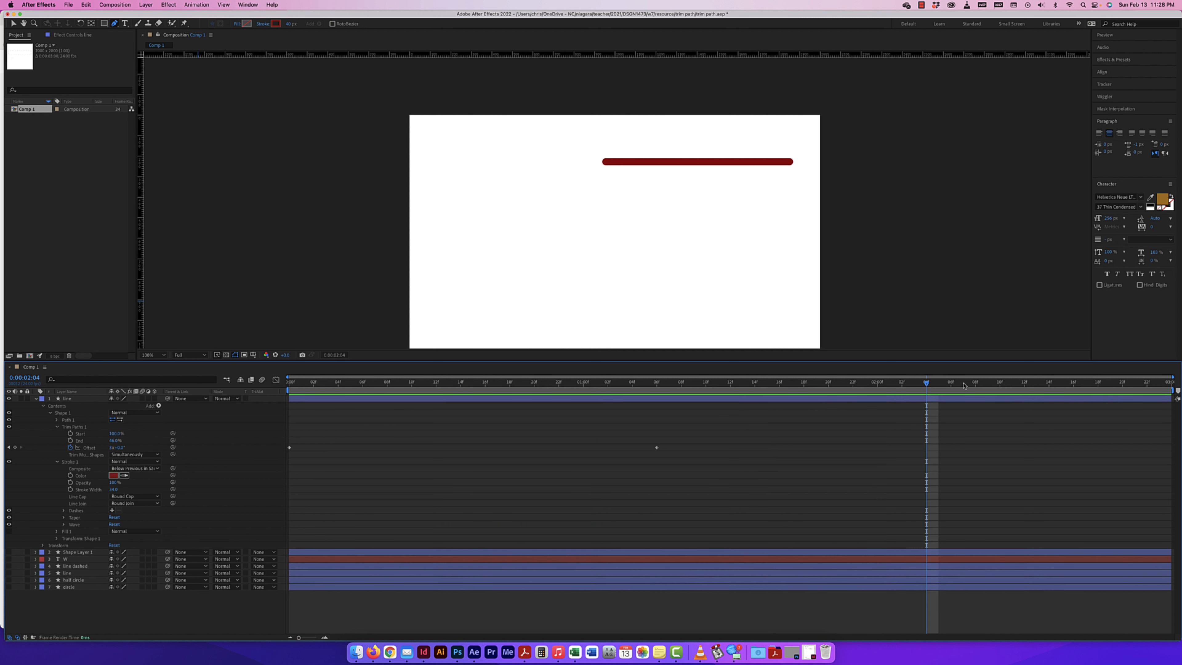
Step: Review the animation around frame 16 and move the second Offset keyframe to about 0:00:01:02
{"action": "mouse_move", "coordinate": [926, 385]}
{"action": "left_mouse_down"}
{"action": "mouse_move", "coordinate": [483, 384]}
{"action": "mouse_move", "coordinate": [492, 394]}
{"action": "left_mouse_up"}
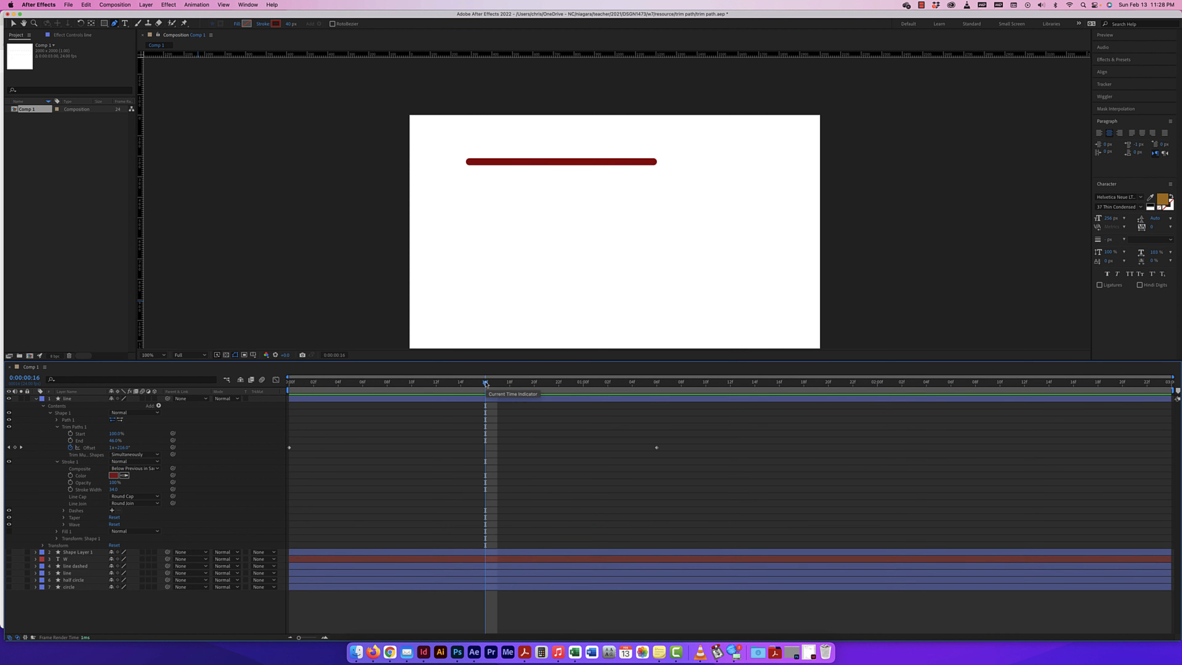
{"action": "left_click_drag", "start_coordinate": [657, 447], "coordinate": [603, 446]}
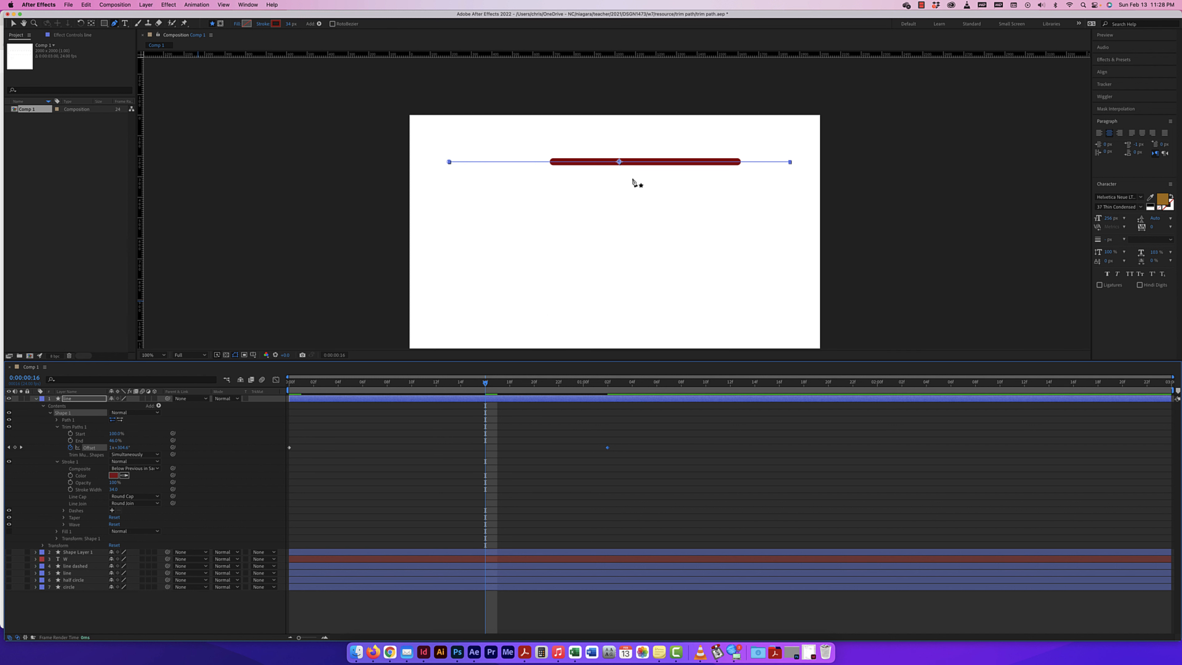
{"action": "key", "text": "period"}
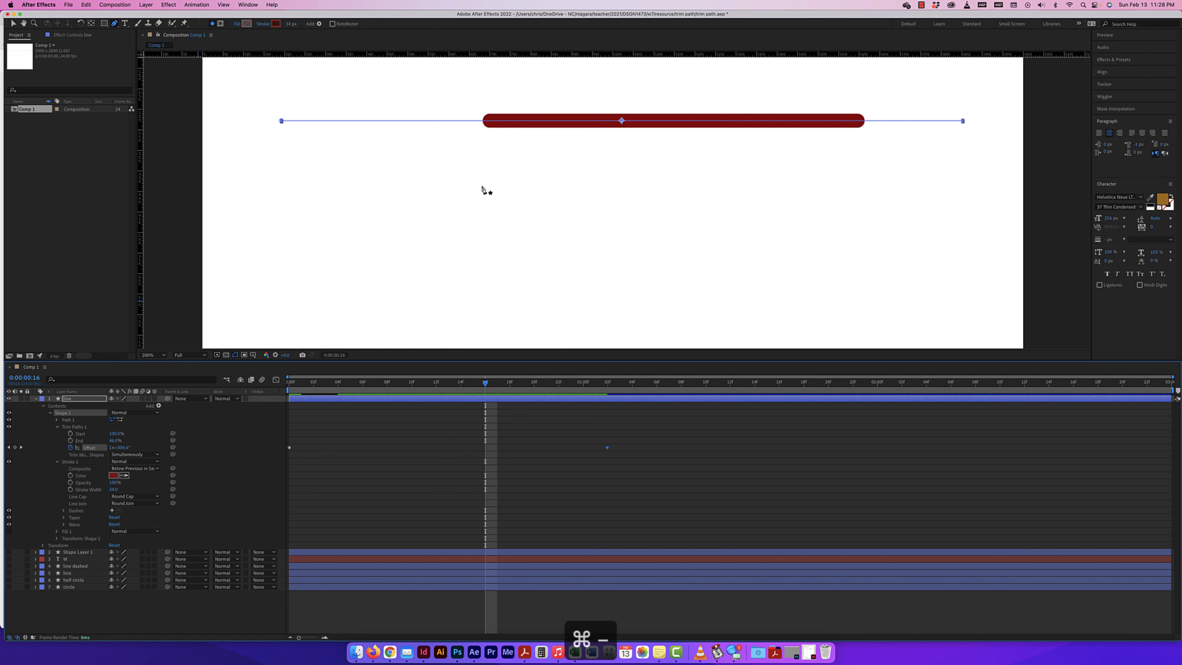
{"action": "key", "text": "super+minus"}
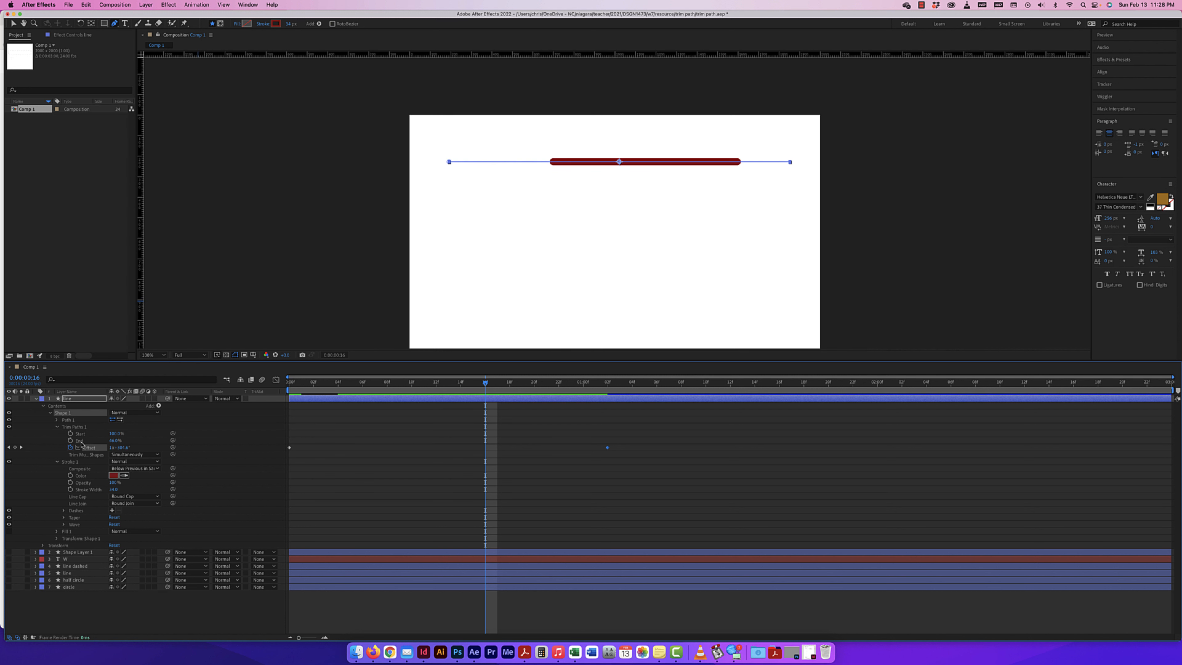
{"action": "key", "text": "equal"}
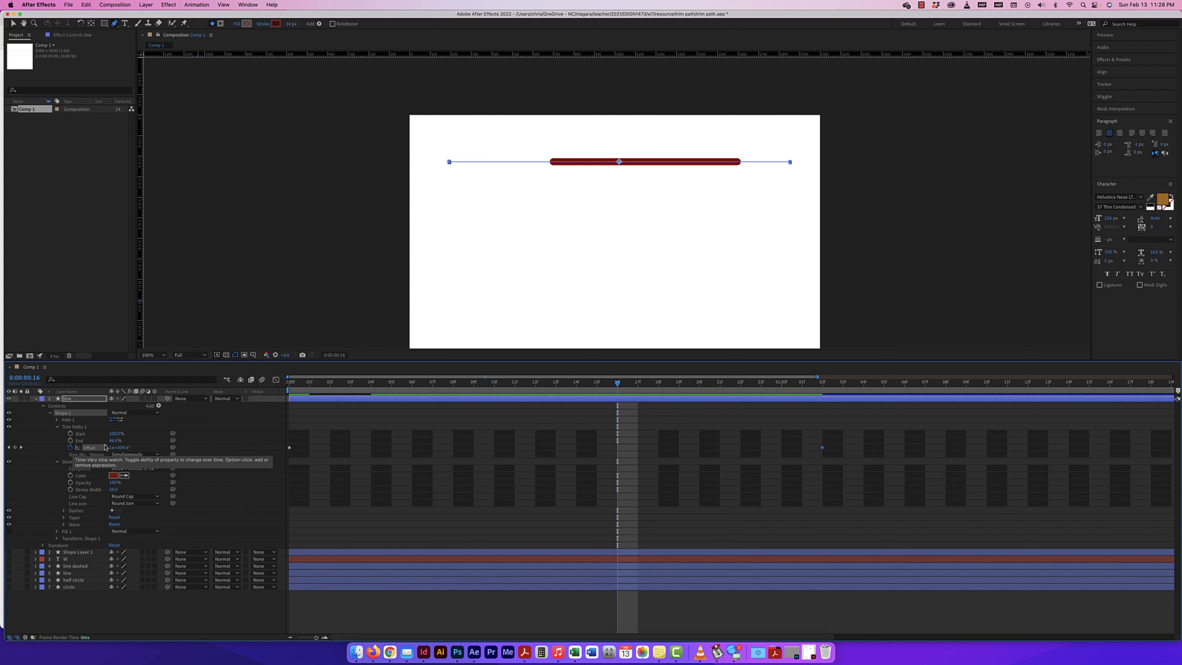
{"action": "left_click_drag", "start_coordinate": [316, 638], "coordinate": [298, 637]}
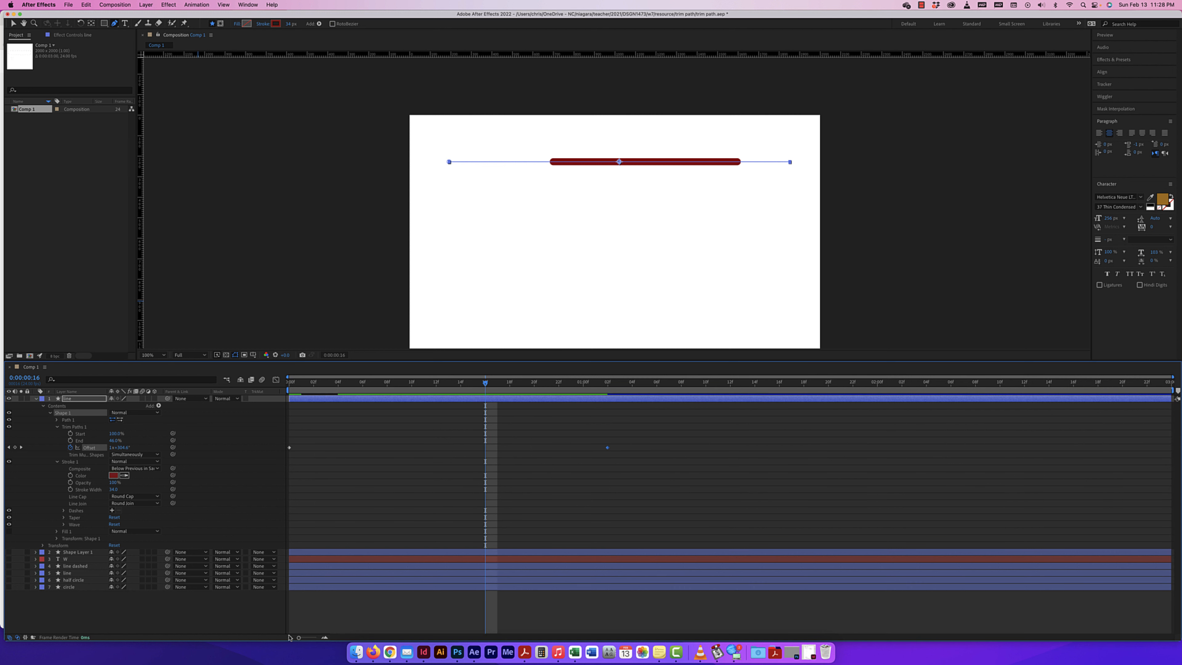
Step: Add an expression to the Trim Paths Offset with loopOut() on the line below the default code, and preview the loop
{"action": "left_click", "coordinate": [70, 448], "text": "alt"}
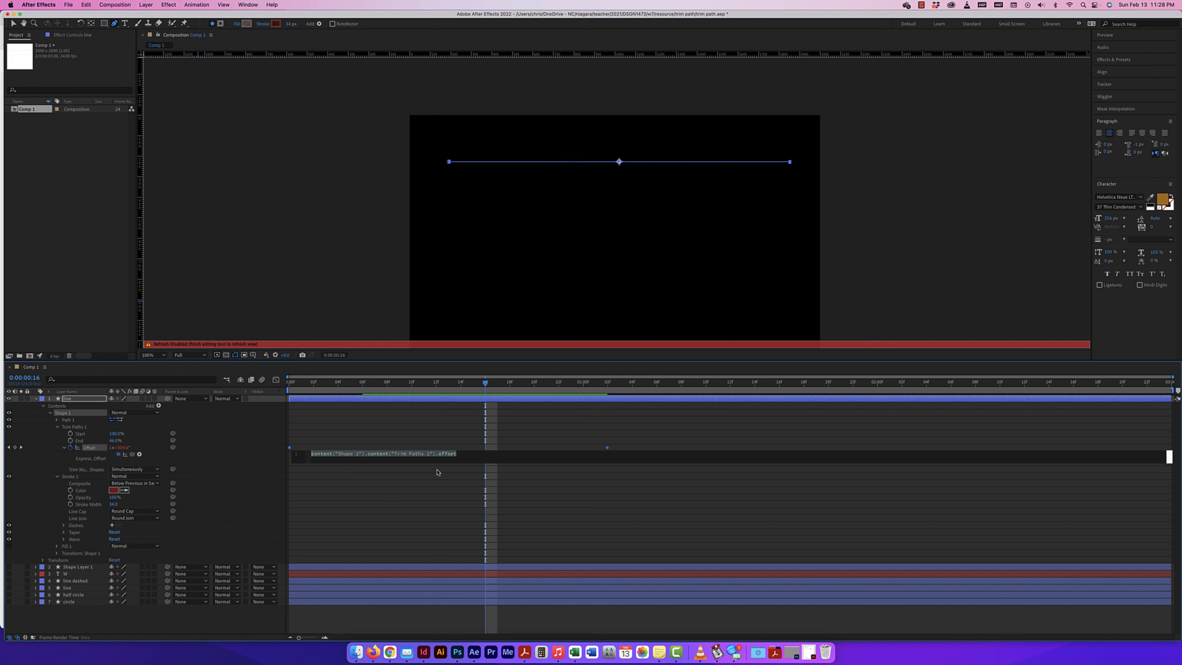
{"action": "left_click", "coordinate": [461, 454]}
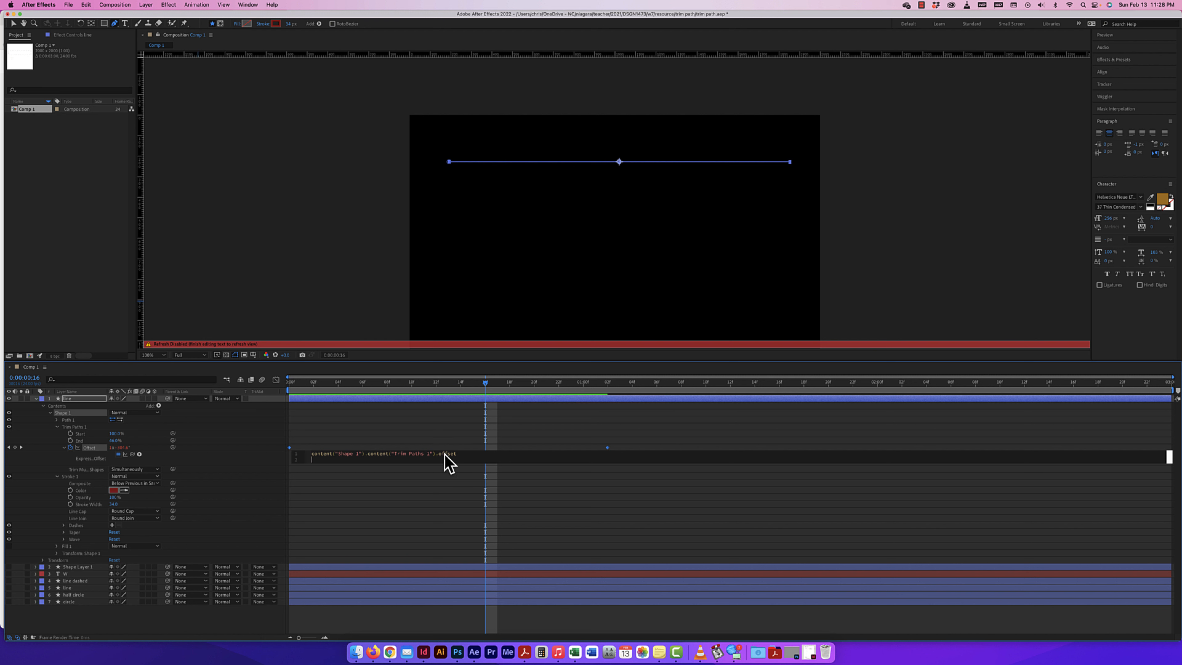
{"action": "left_click", "coordinate": [326, 459]}
{"action": "type", "text": "loop"}
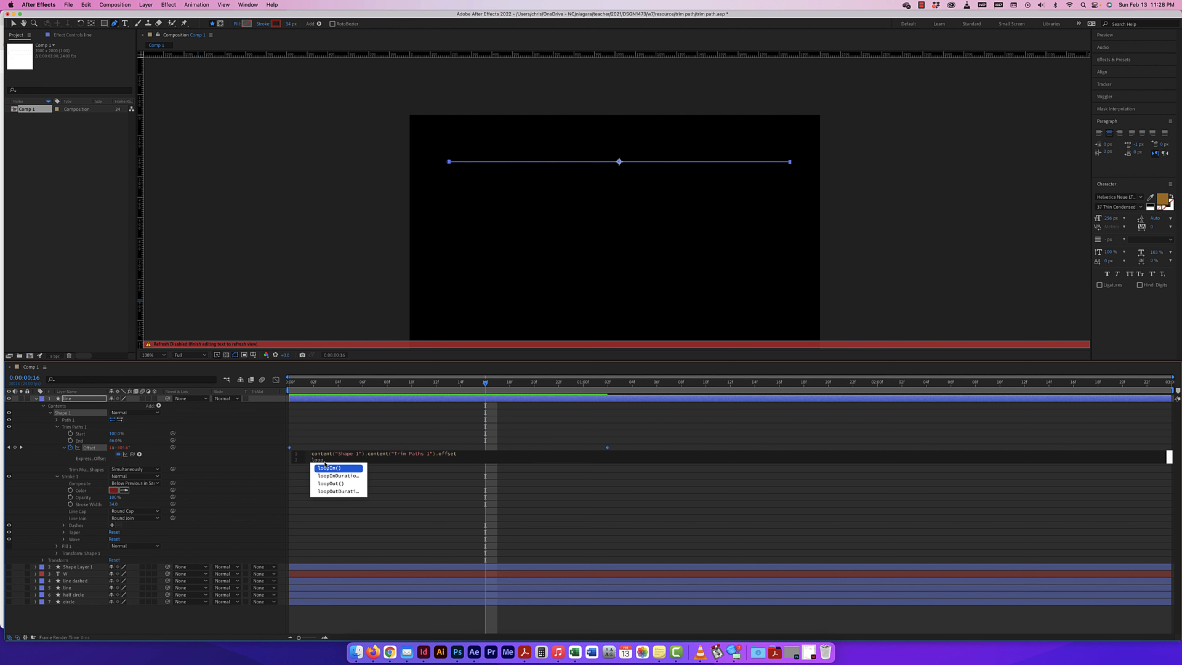
{"action": "left_click", "coordinate": [331, 484]}
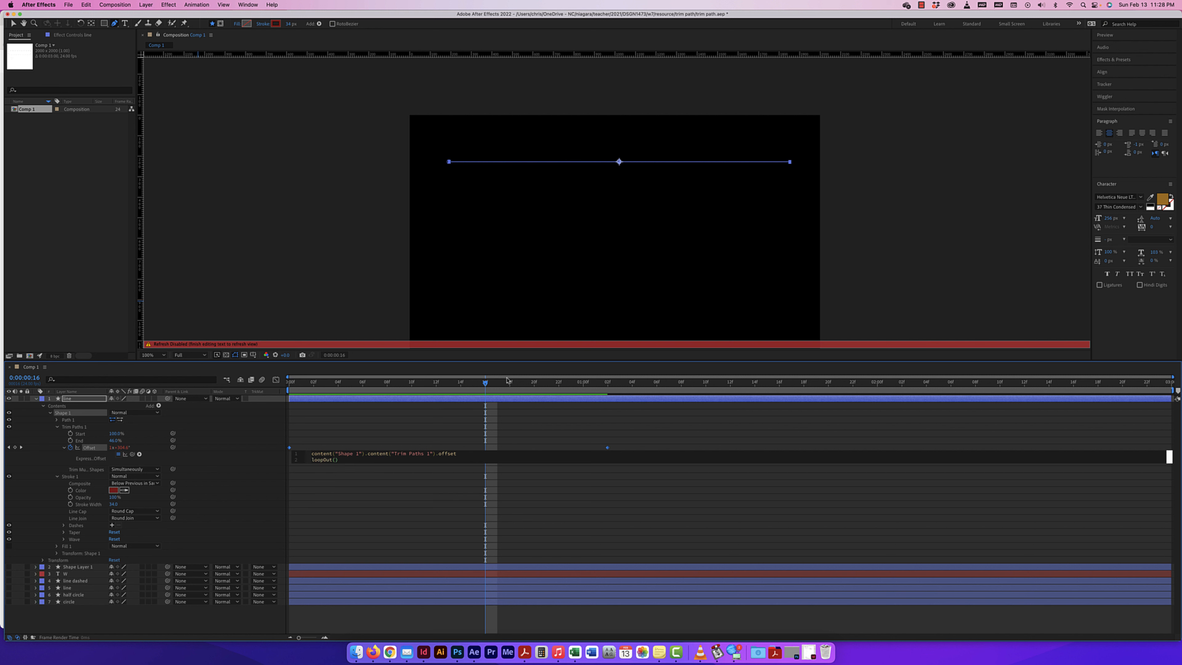
{"action": "left_click_drag", "start_coordinate": [485, 385], "coordinate": [260, 385]}
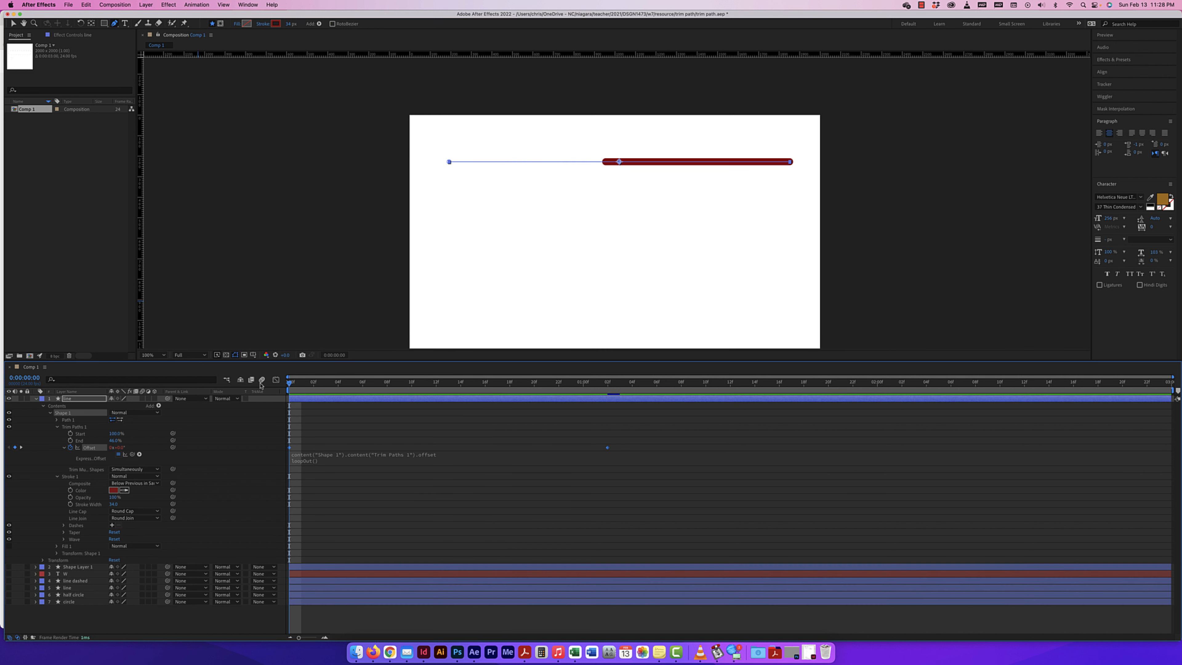
{"action": "key", "text": "space"}
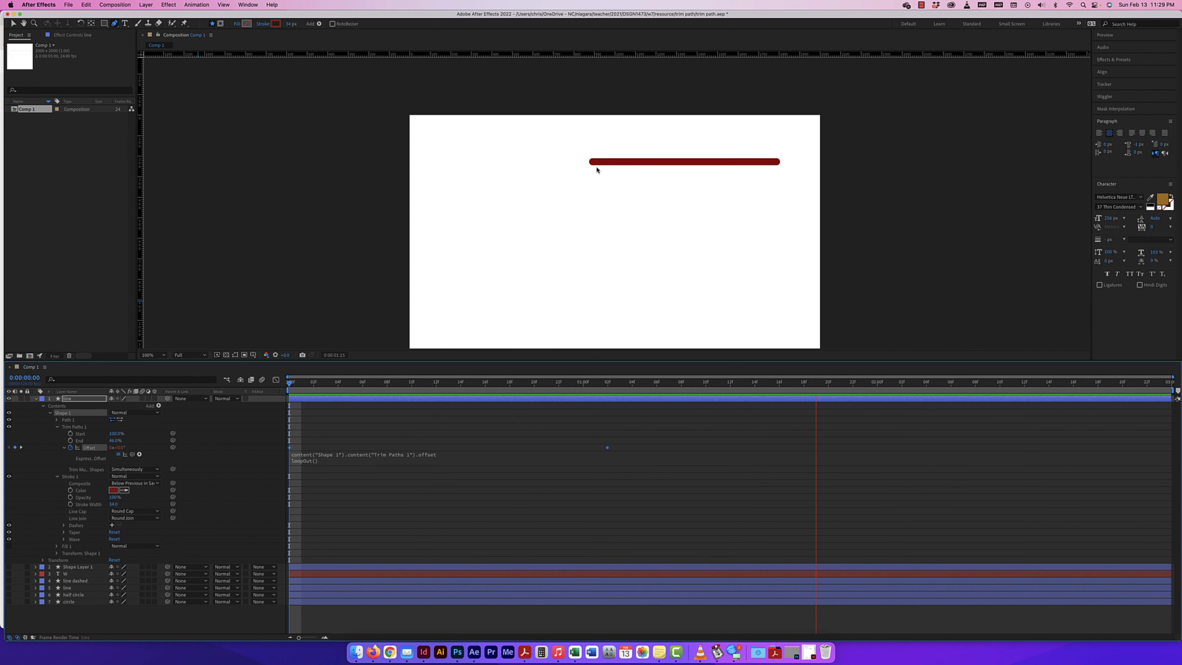
{"action": "key", "text": "space"}
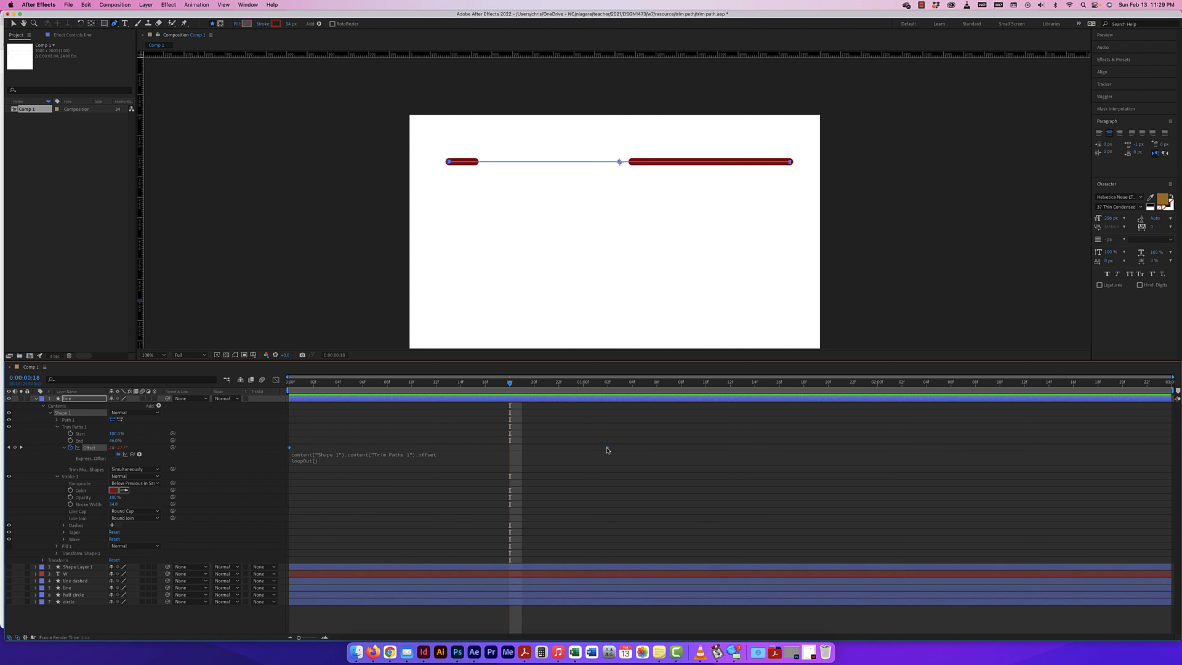
Step: Move the second Offset keyframe to about 0:00:01:23 and preview the looping line from frame 0
{"action": "left_click_drag", "start_coordinate": [847, 448], "coordinate": [871, 448]}
{"action": "left_click_drag", "start_coordinate": [547, 447], "coordinate": [291, 449]}
{"action": "left_click_drag", "start_coordinate": [510, 383], "coordinate": [251, 384]}
{"action": "key", "text": "space"}
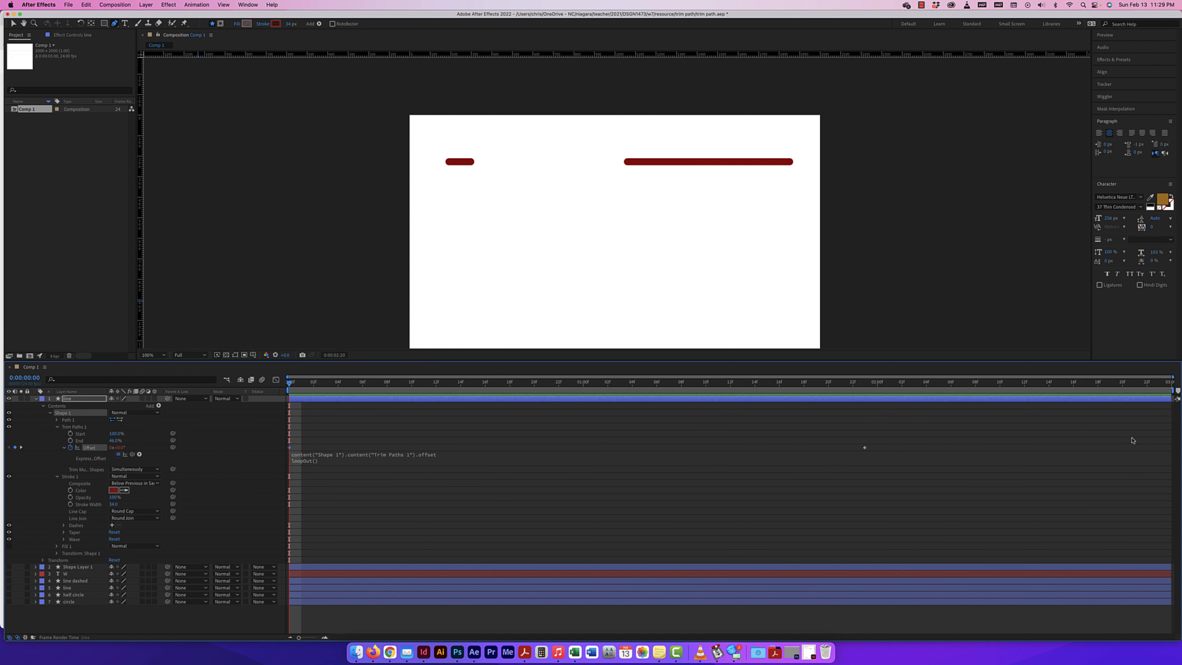
Step: Preview the looping line, move the second Offset keyframe to about 0:00:00:15, and return to frame 0
{"action": "key", "text": "space"}
{"action": "key", "text": "g"}
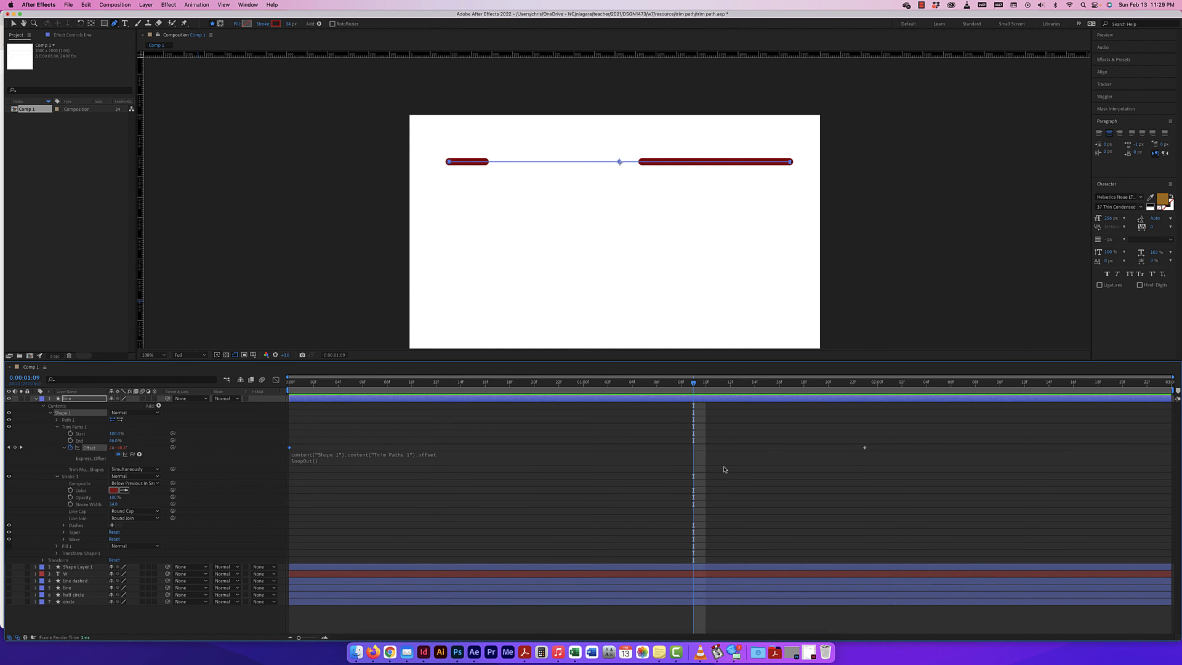
{"action": "left_click_drag", "start_coordinate": [853, 448], "coordinate": [473, 447]}
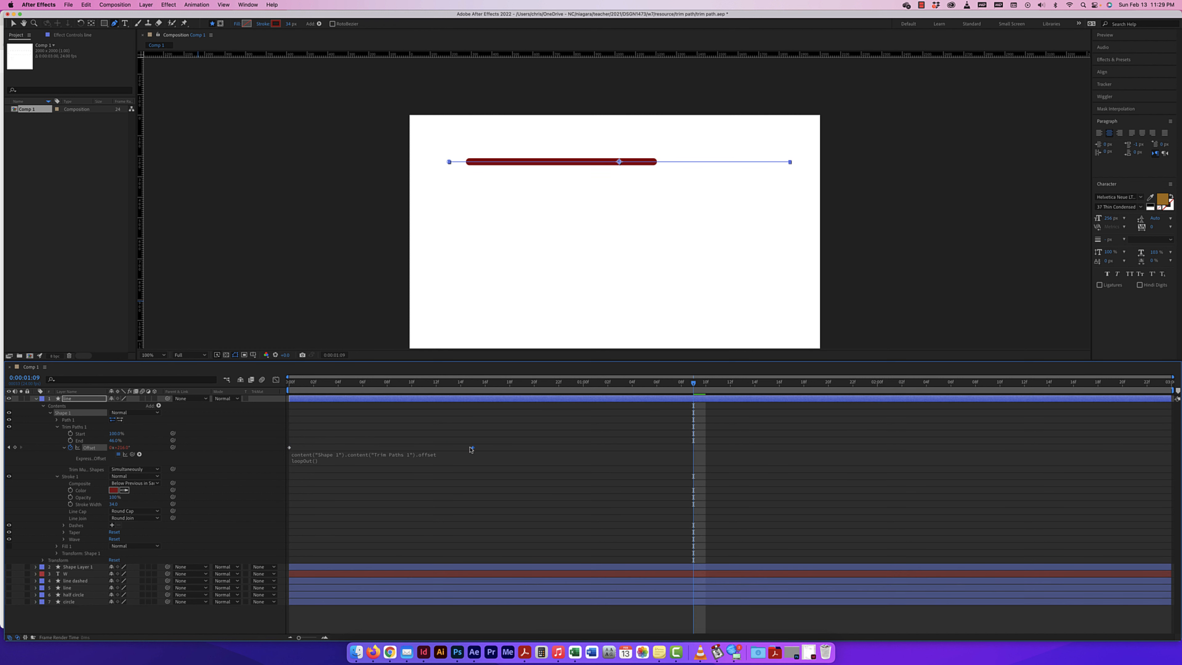
{"action": "left_click_drag", "start_coordinate": [693, 384], "coordinate": [267, 379]}
Step: Draw a wide rectangle on a new shape layer below the red line, spanning about the same width as the line's path
{"action": "key", "text": "super+minus"}
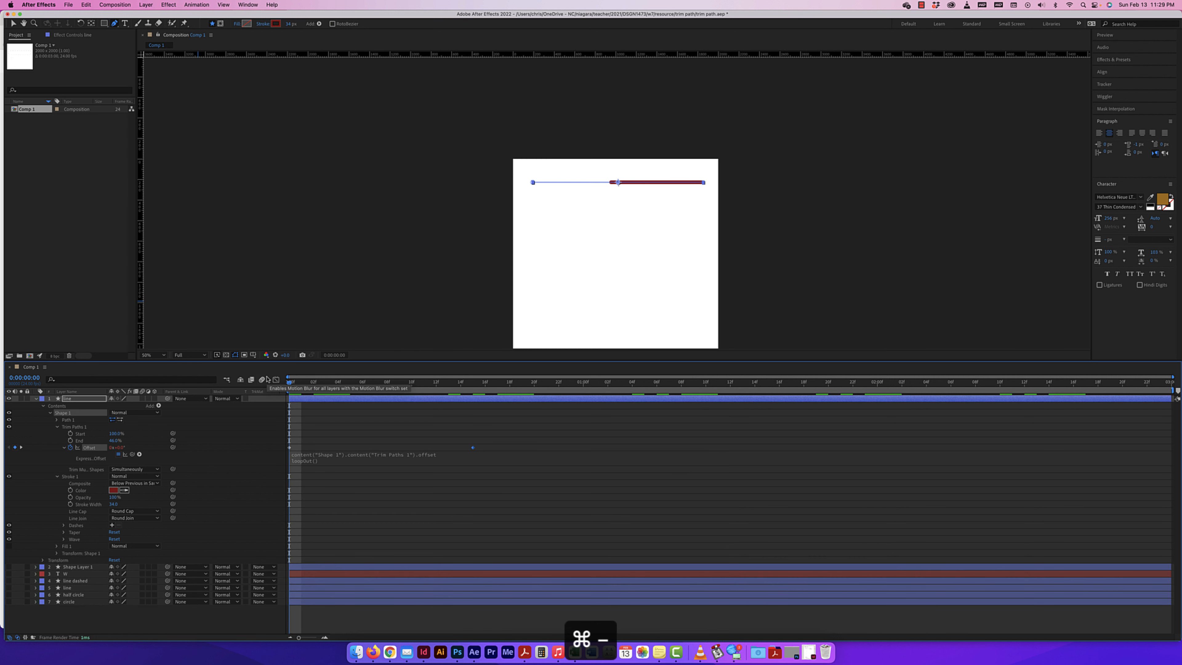
{"action": "left_click_drag", "start_coordinate": [568, 258], "coordinate": [569, 227]}
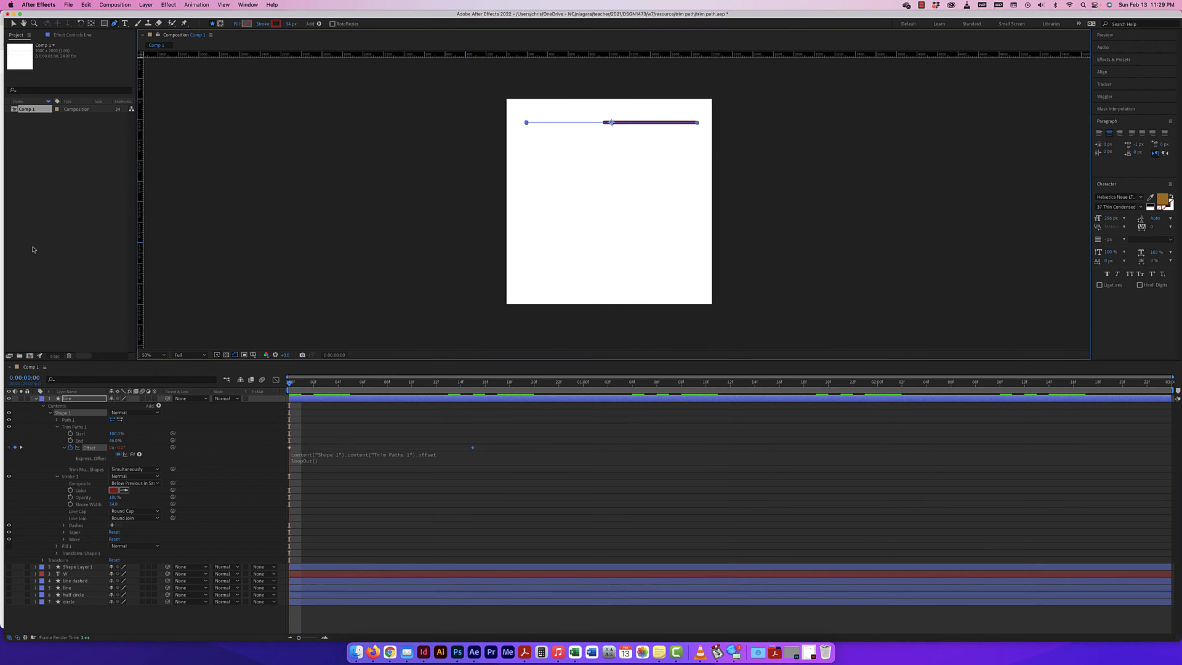
{"action": "left_click", "coordinate": [104, 24]}
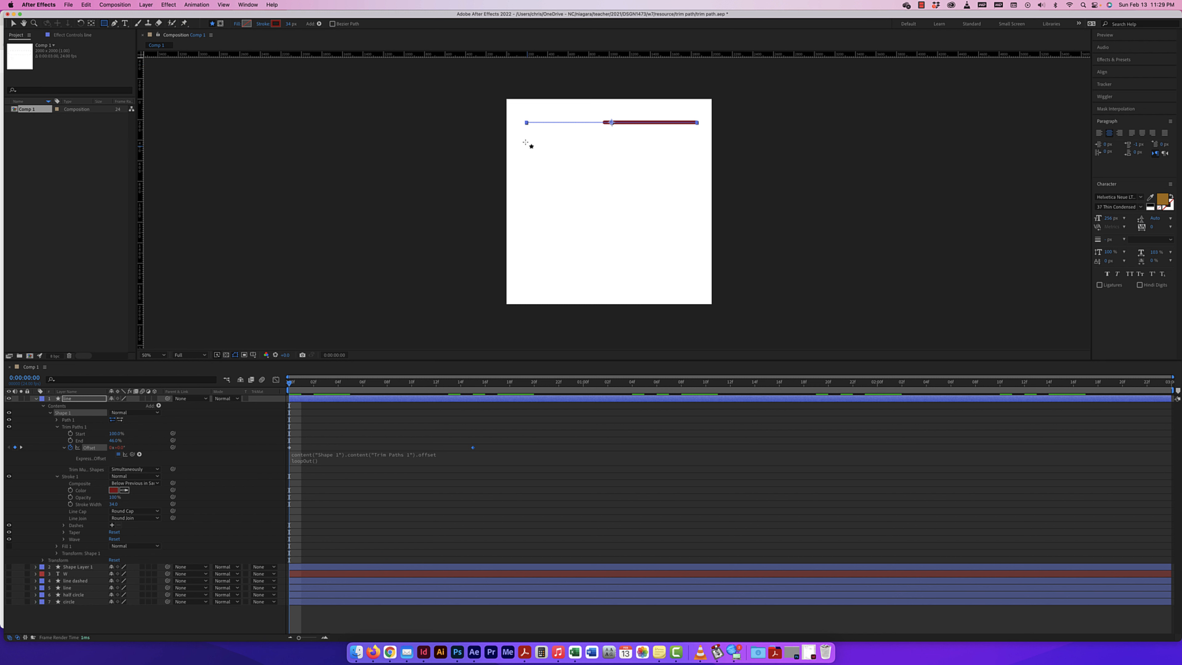
{"action": "left_click", "coordinate": [36, 399]}
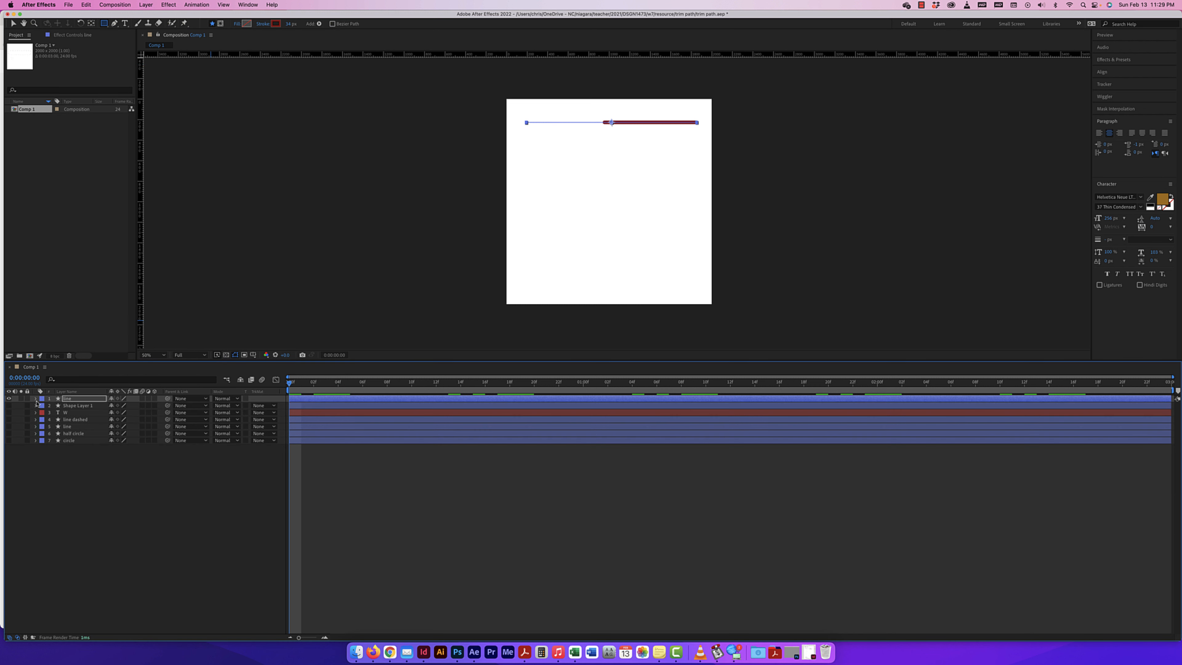
{"action": "left_click", "coordinate": [98, 510]}
{"action": "left_click_drag", "start_coordinate": [529, 150], "coordinate": [697, 193]}
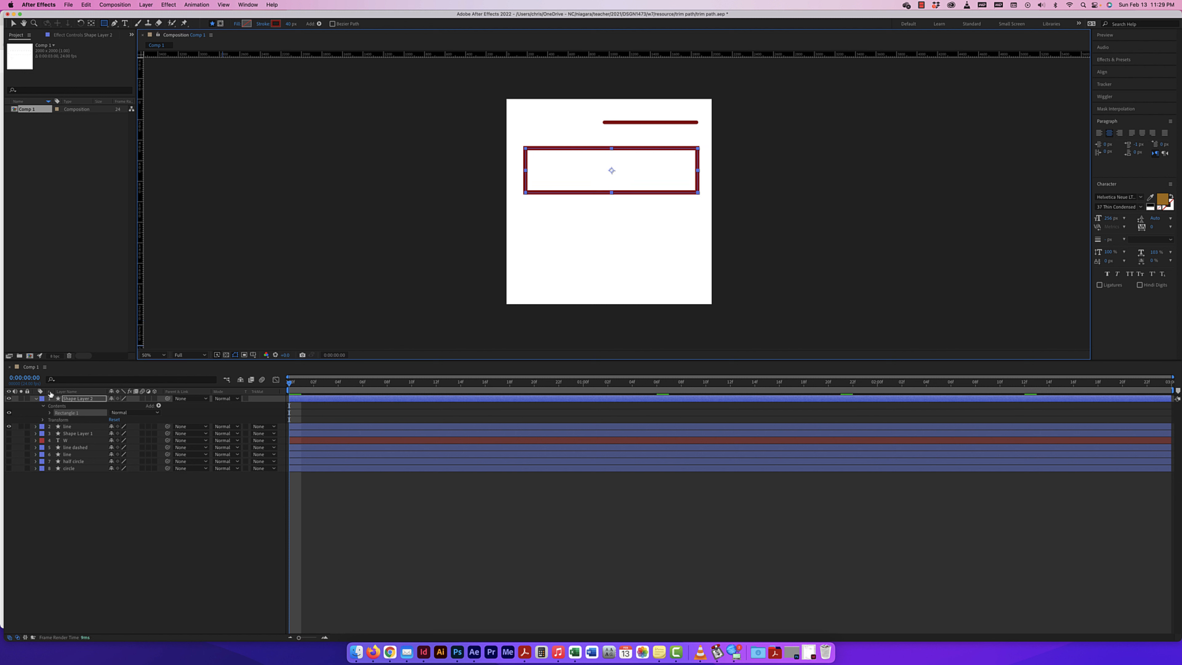
Step: Rename the new rectangle shape layer to dash and switch back to the Selection tool
{"action": "left_click", "coordinate": [79, 403]}
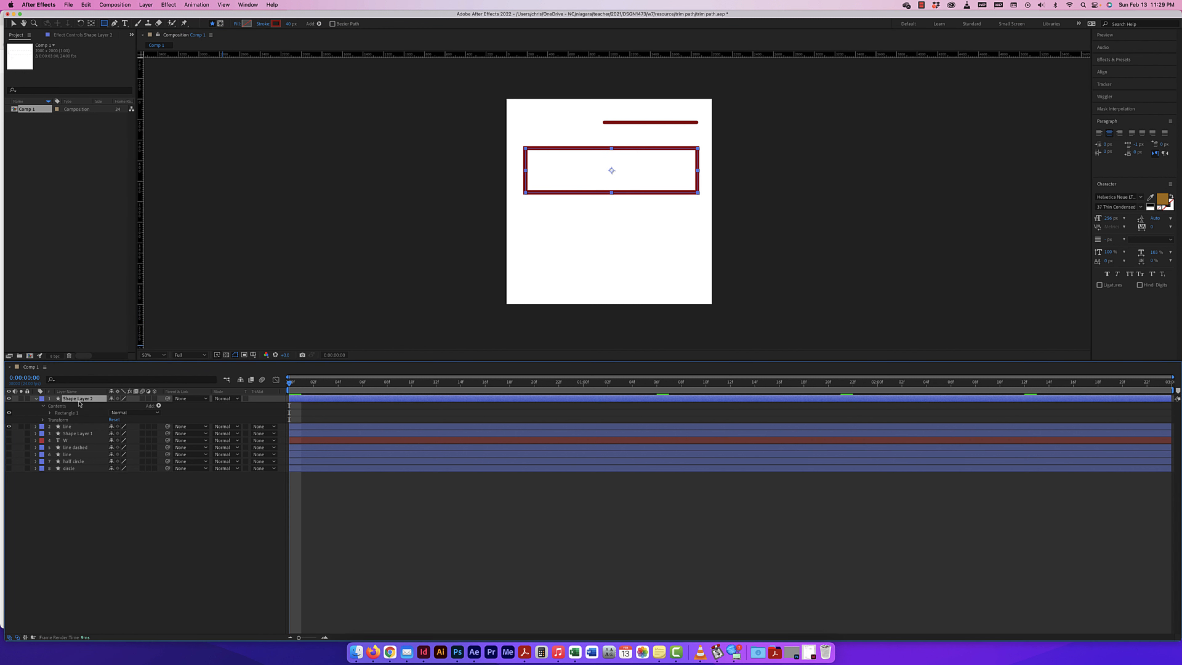
{"action": "key", "text": "s"}
{"action": "key", "text": "h"}
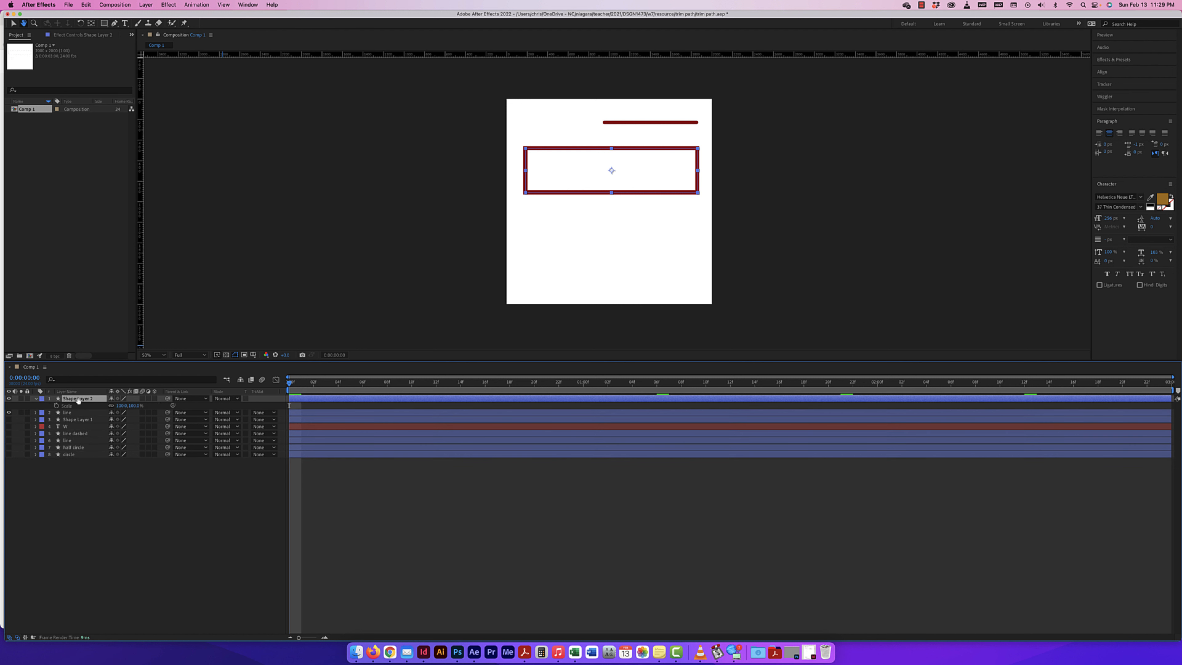
{"action": "type", "text": "c"}
{"action": "type", "text": "ash"}
{"action": "key", "text": "Return"}
{"action": "left_click", "coordinate": [13, 23]}
Step: Expand the dash layer's Rectangle 1 contents and set its Stroke Width to 24
{"action": "left_click", "coordinate": [36, 398]}
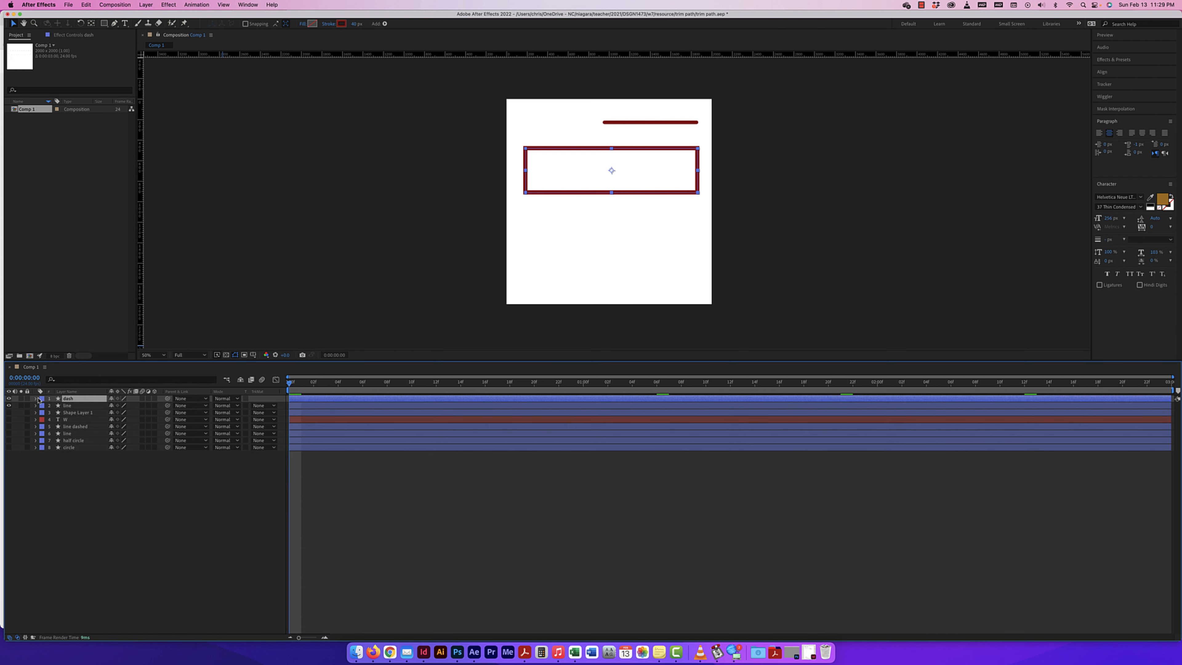
{"action": "left_click", "coordinate": [36, 400]}
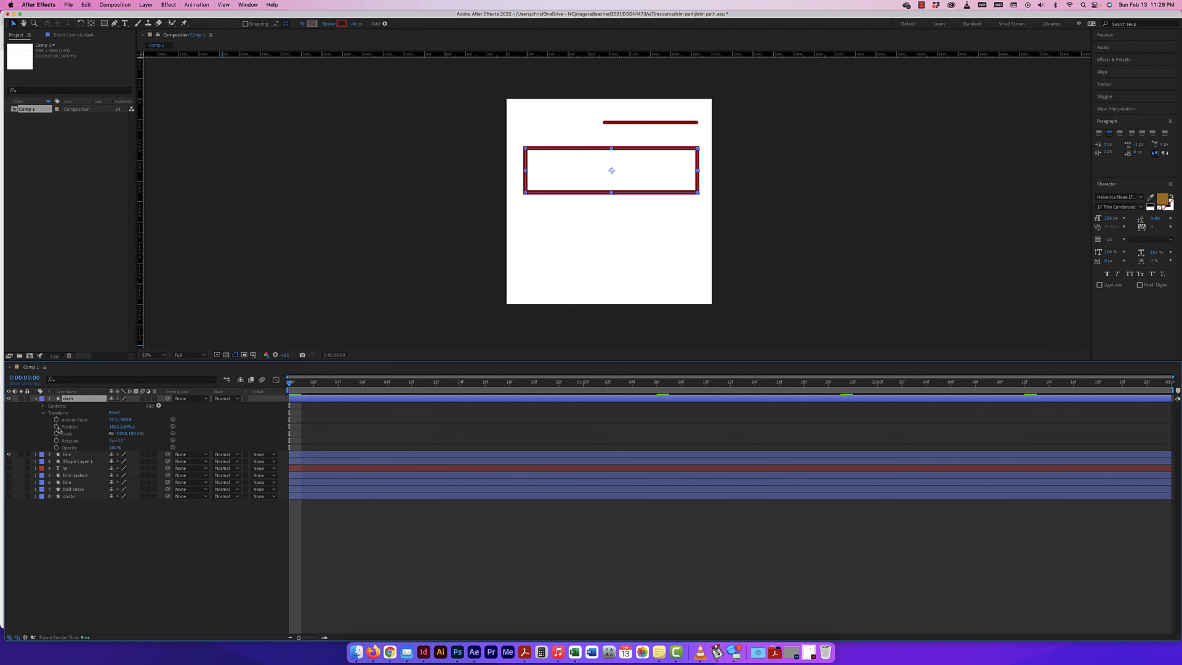
{"action": "left_click", "coordinate": [44, 406]}
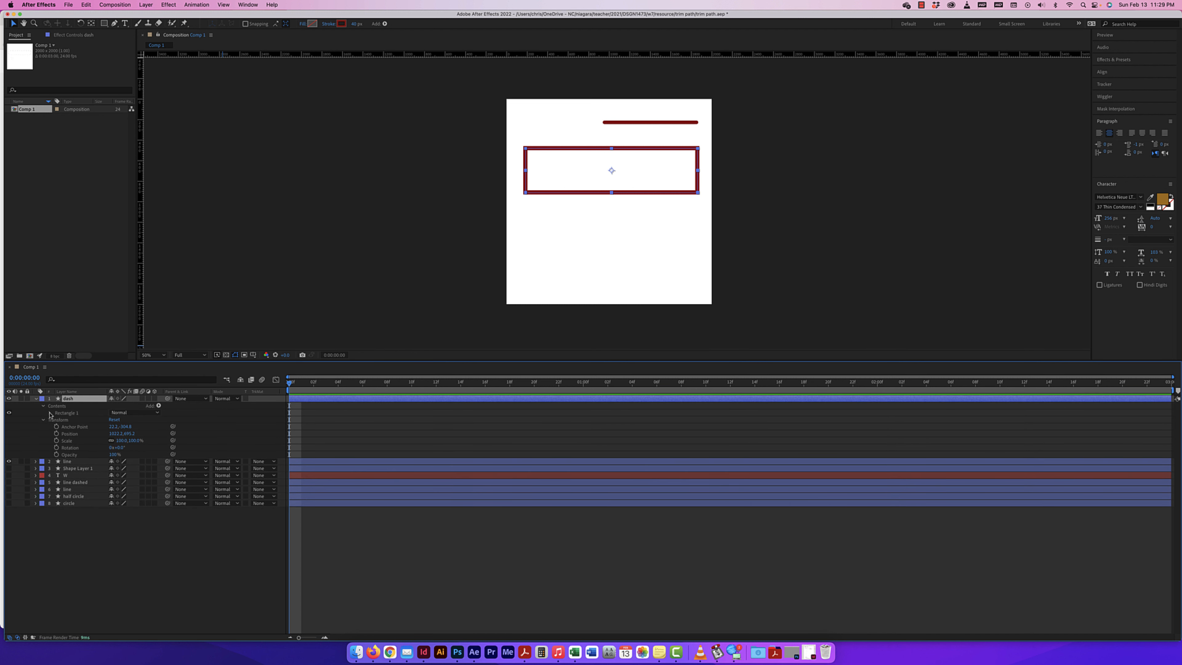
{"action": "left_click", "coordinate": [50, 413]}
{"action": "left_click", "coordinate": [57, 427]}
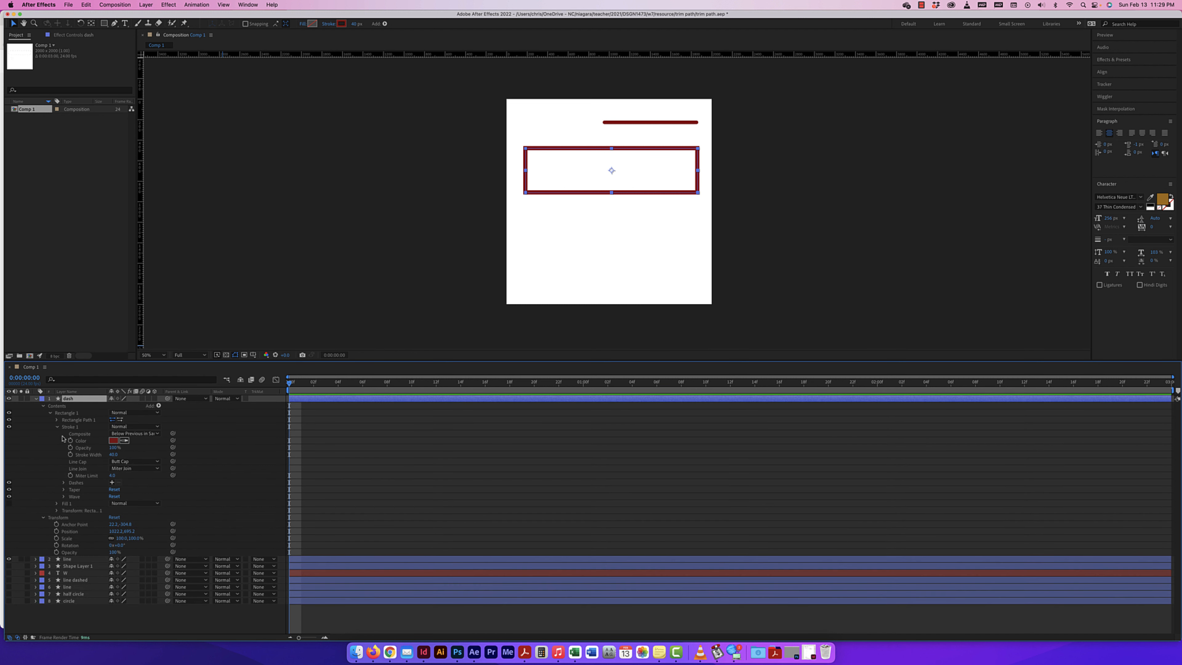
{"action": "left_click_drag", "start_coordinate": [113, 455], "coordinate": [112, 454]}
Step: Change the rectangle's stroke color to a dark green with a hue of 113°
{"action": "left_click", "coordinate": [114, 441]}
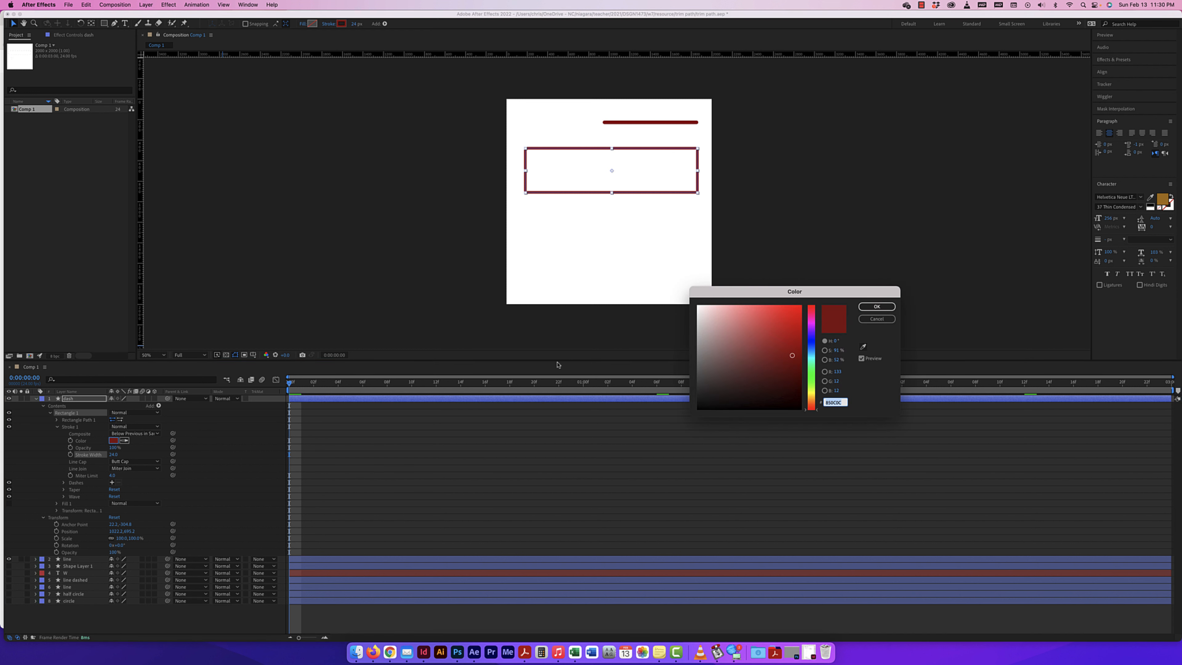
{"action": "left_click", "coordinate": [811, 376]}
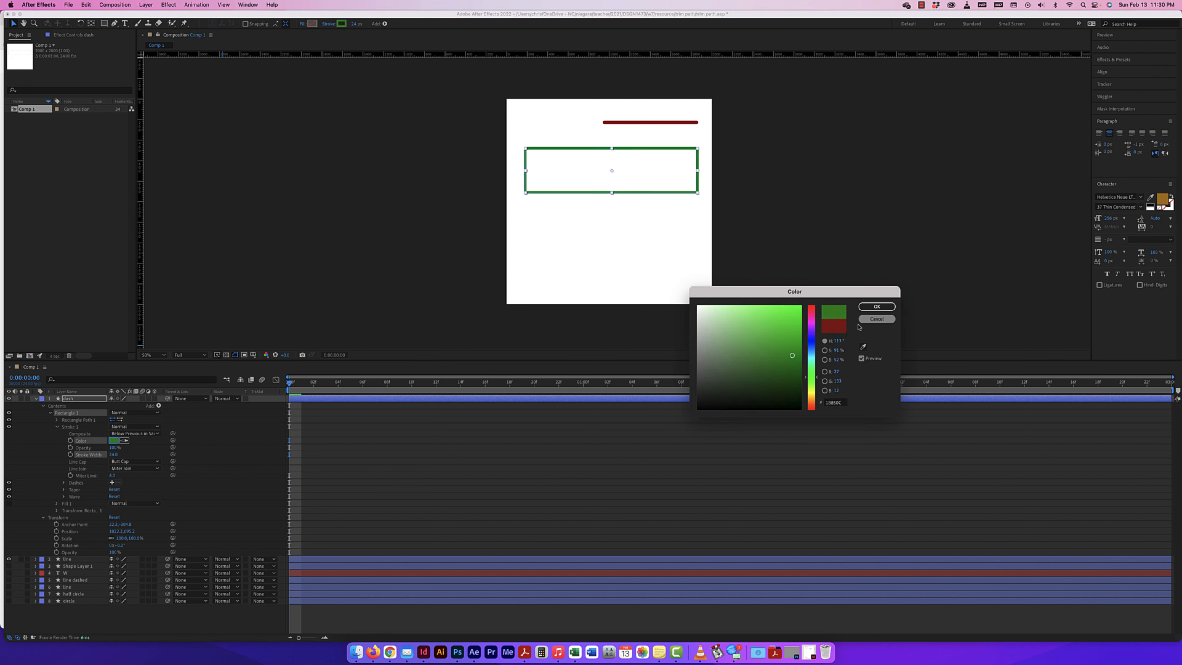
{"action": "left_click", "coordinate": [876, 307]}
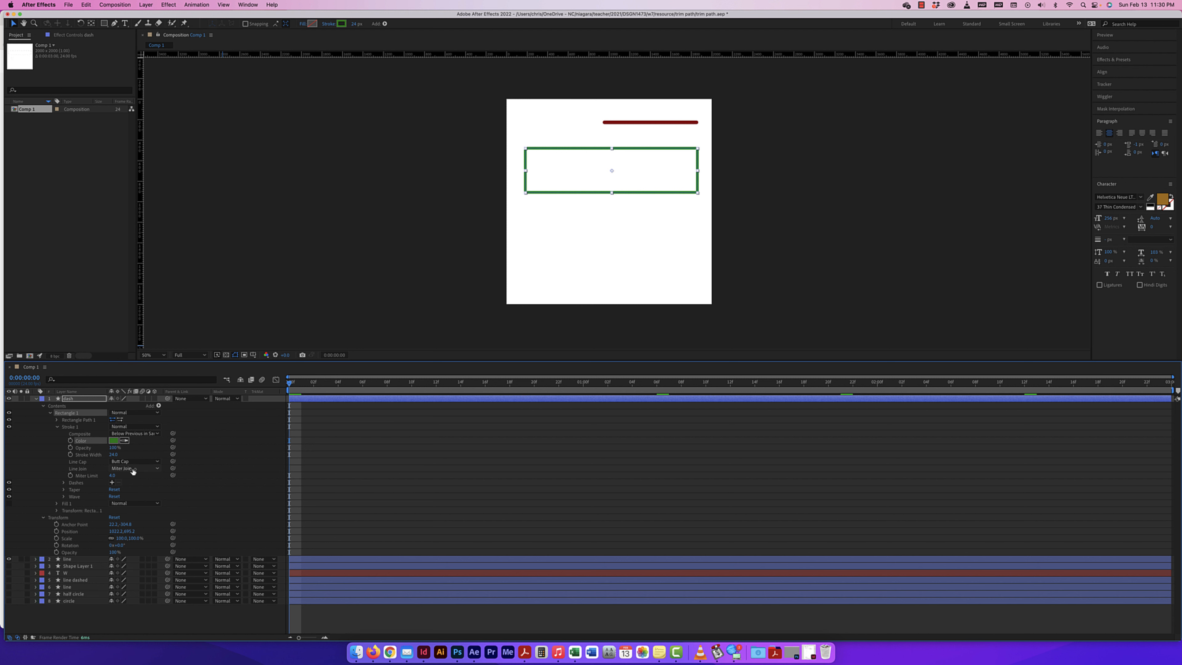
Step: Set the rectangle stroke's Line Join to Round Join and inspect its lower-left corner up close
{"action": "left_click", "coordinate": [131, 469]}
{"action": "left_click", "coordinate": [138, 486]}
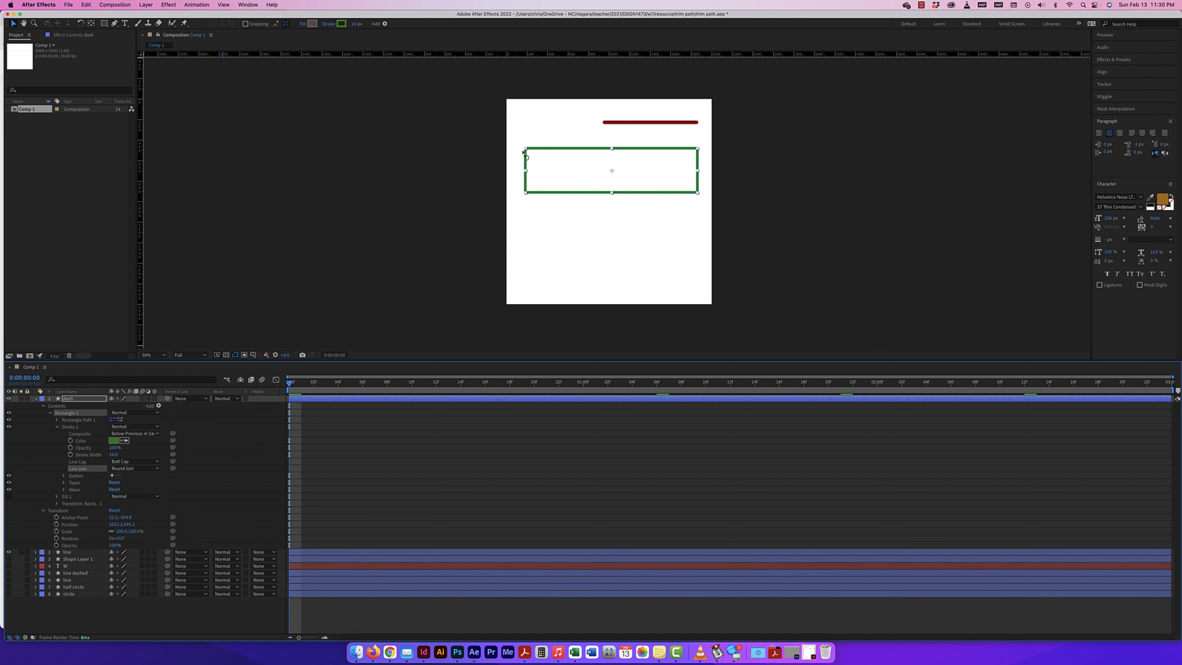
{"action": "key", "text": "super+equal"}
{"action": "key", "text": "super+equal"}
{"action": "key", "text": "super+equal"}
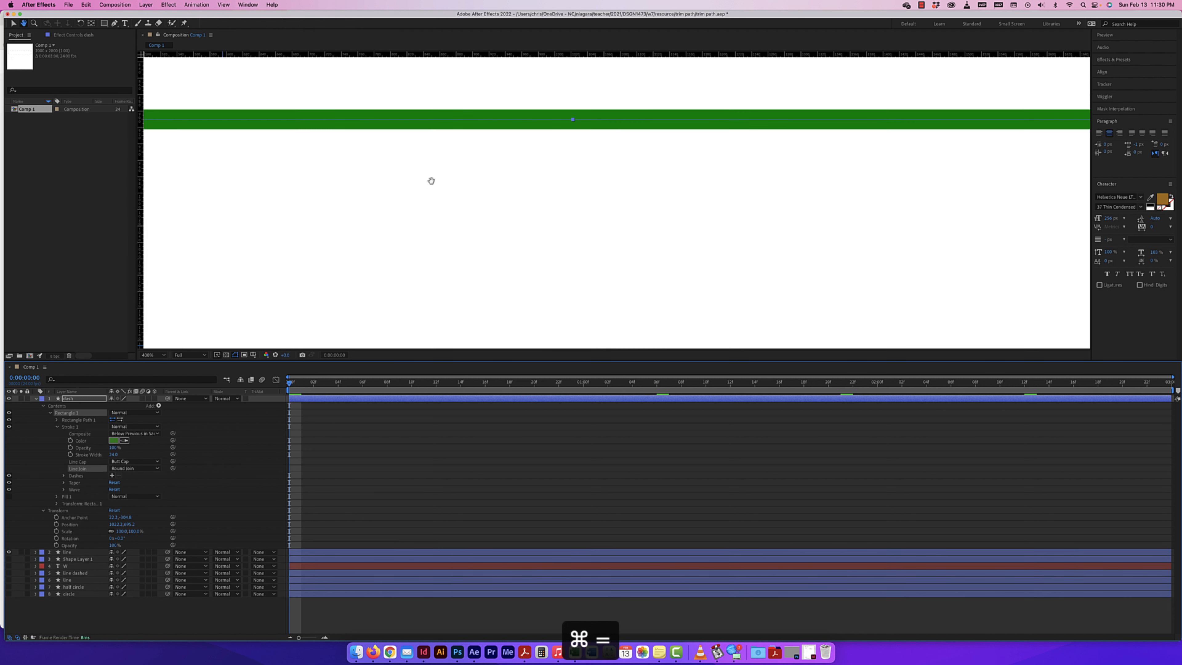
{"action": "left_click_drag", "start_coordinate": [431, 181], "coordinate": [596, 331]}
{"action": "left_click_drag", "start_coordinate": [206, 256], "coordinate": [510, 187]}
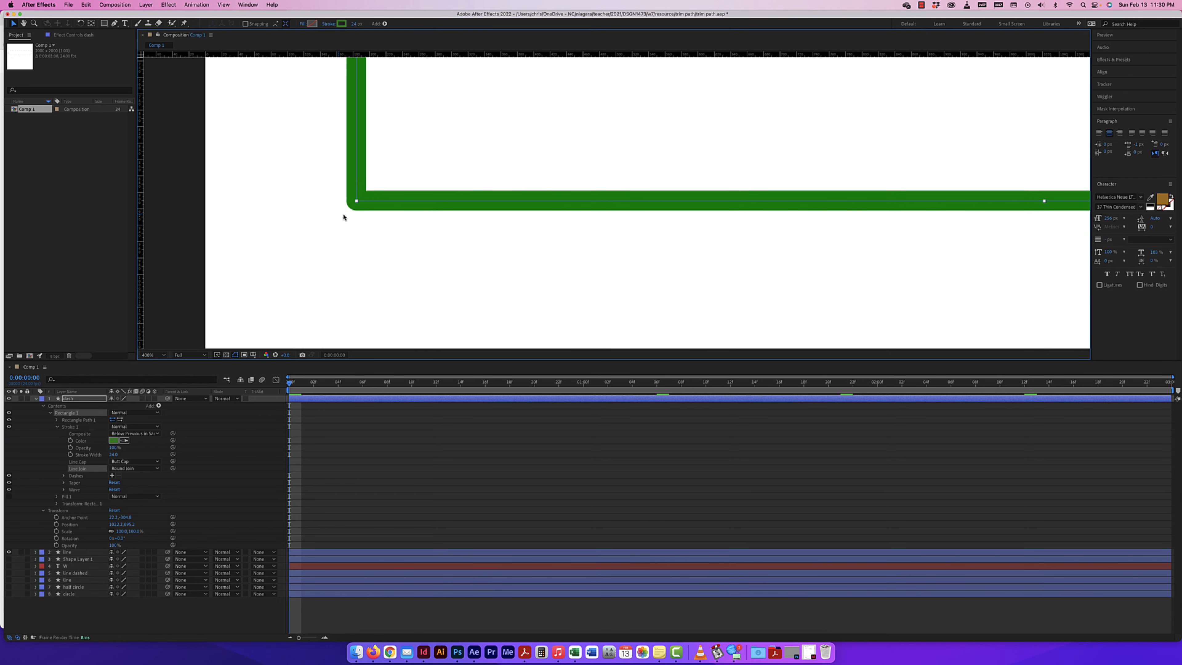
{"action": "key", "text": "super+minus"}
{"action": "key", "text": "super+minus"}
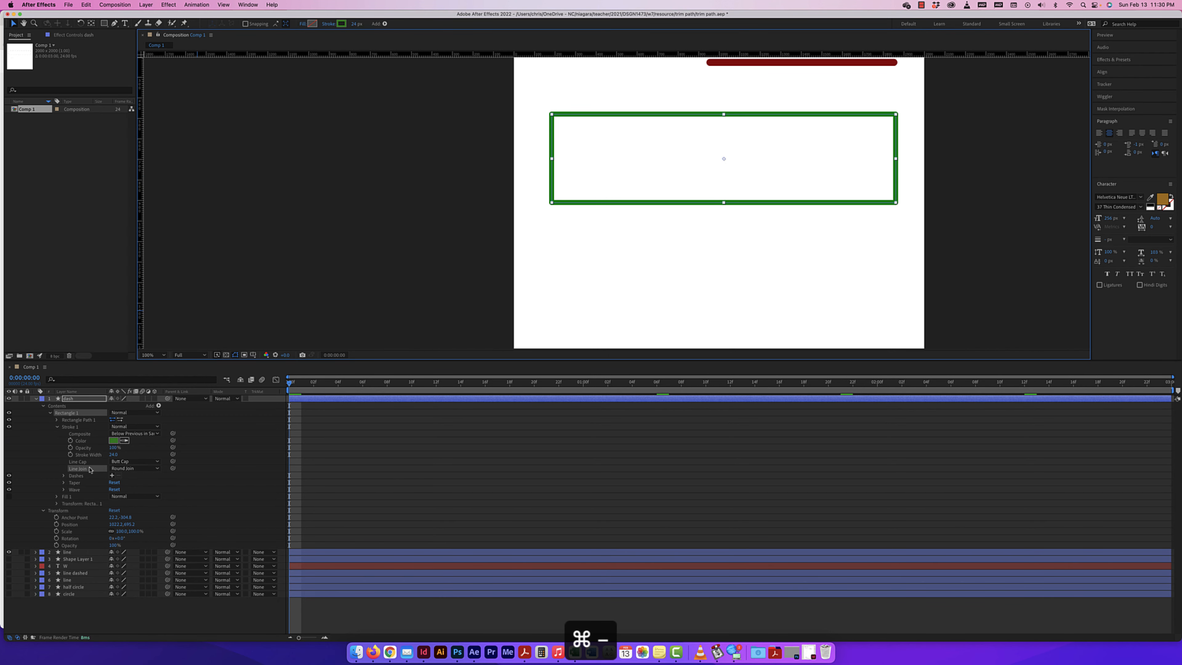
Step: Add a dash to the rectangle's stroke and set its Dash length to 60
{"action": "left_click", "coordinate": [66, 478]}
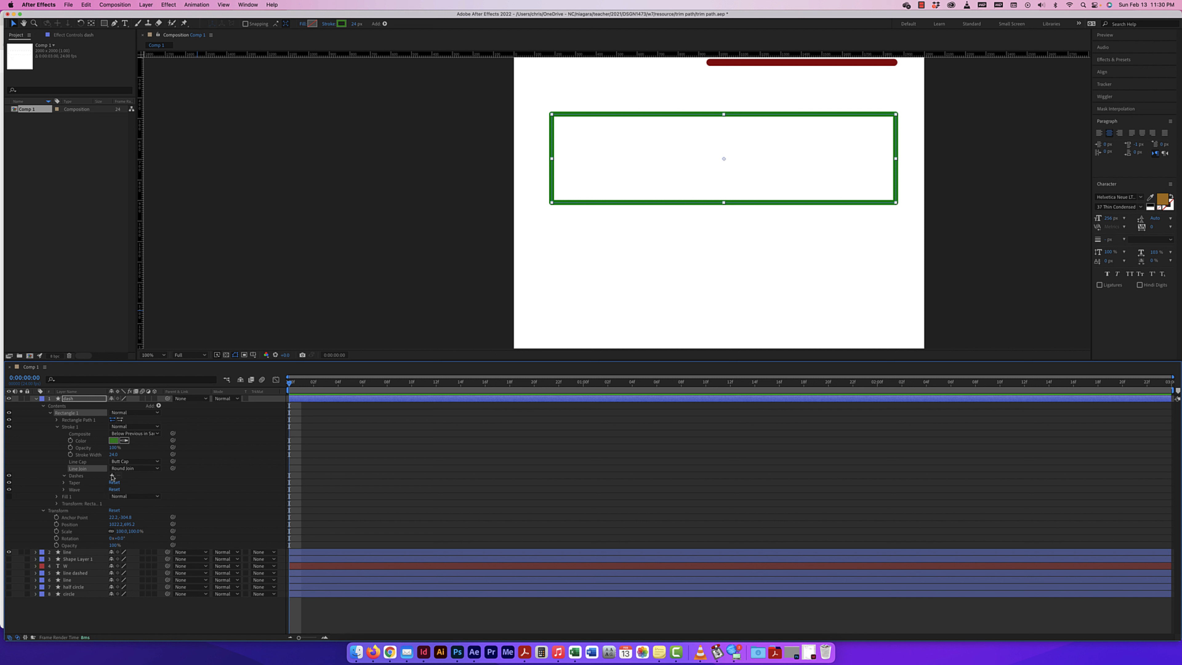
{"action": "left_click", "coordinate": [112, 476]}
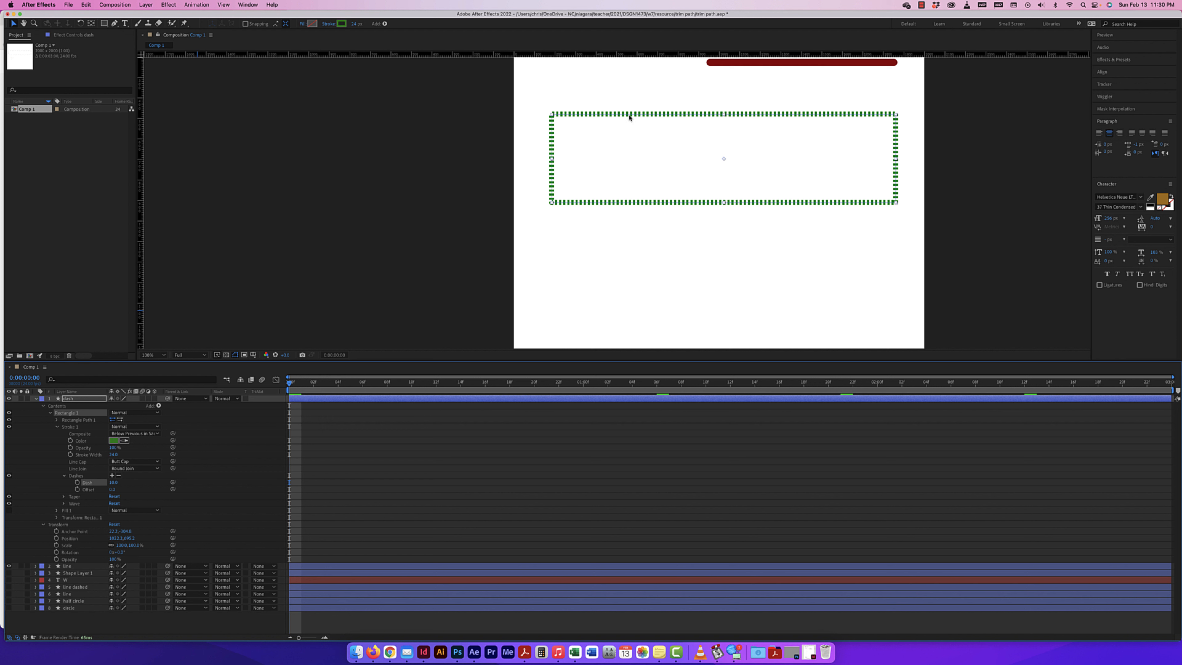
{"action": "left_click_drag", "start_coordinate": [112, 482], "coordinate": [132, 483]}
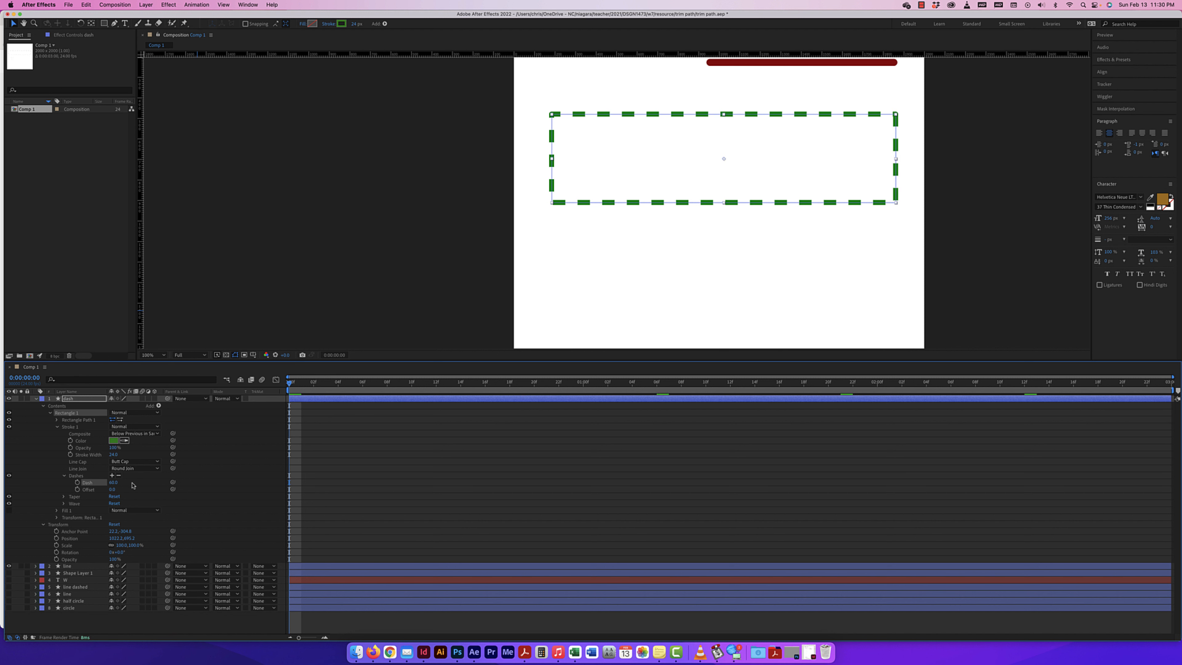
Step: Set the stroke's Line Cap to Round Cap, keep Round Join, and increase the Dash length to 88
{"action": "left_click", "coordinate": [134, 462]}
{"action": "left_click", "coordinate": [137, 480]}
{"action": "left_click", "coordinate": [135, 468]}
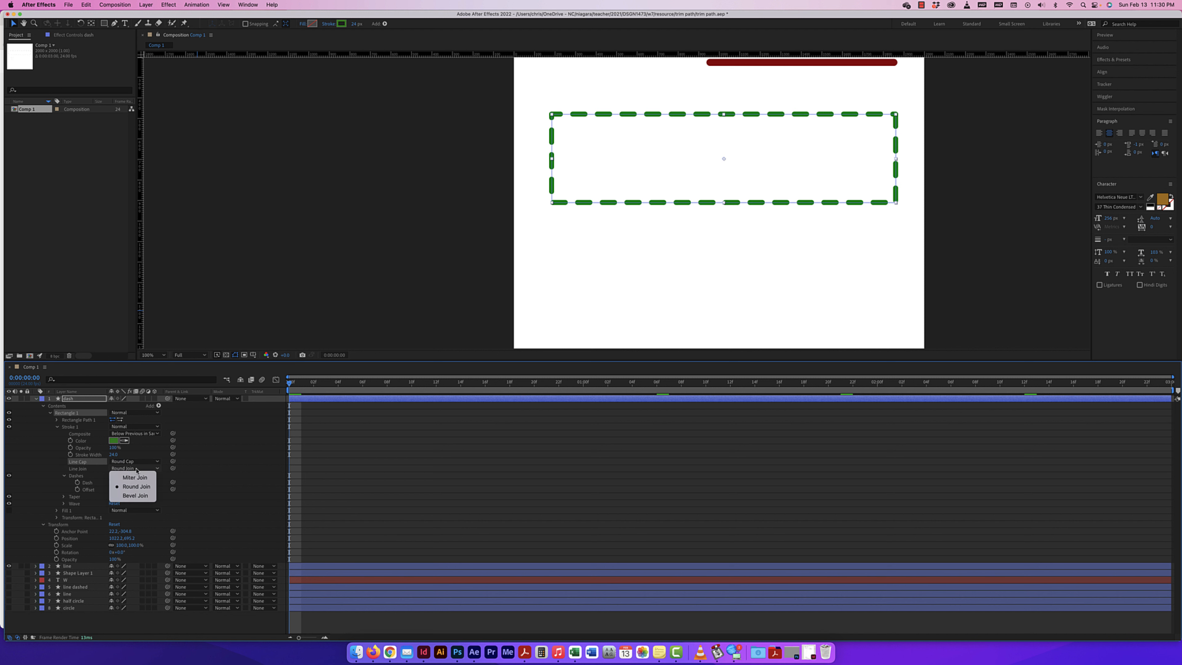
{"action": "left_click", "coordinate": [136, 488]}
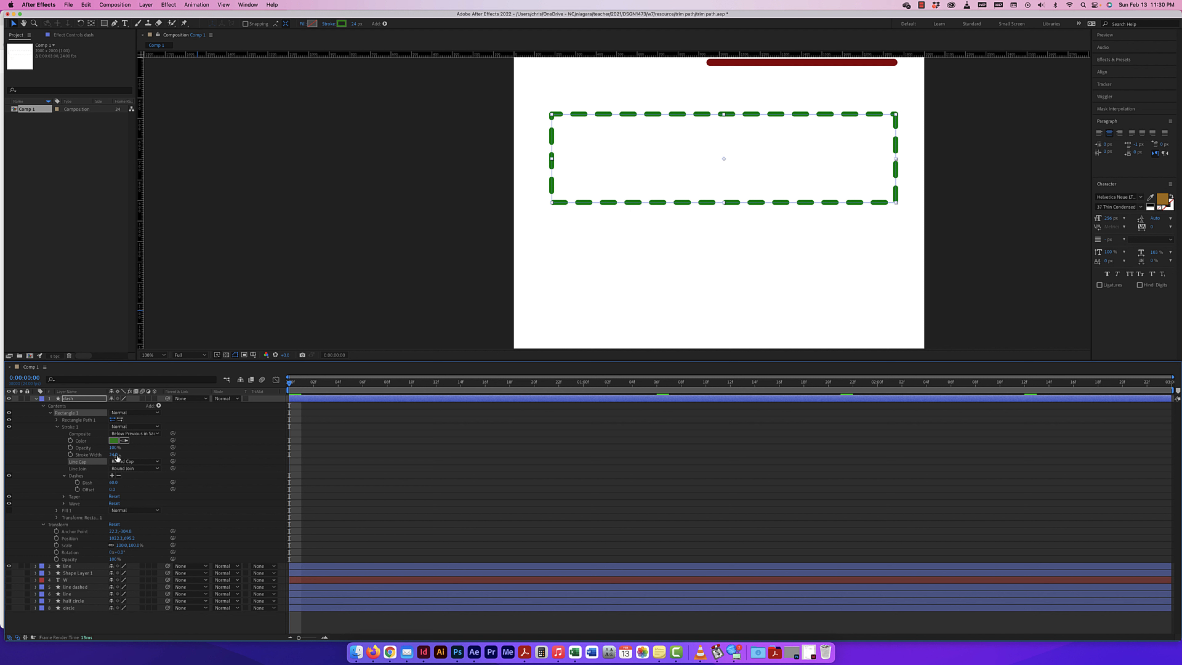
{"action": "mouse_move", "coordinate": [113, 483]}
{"action": "left_mouse_down"}
{"action": "mouse_move", "coordinate": [158, 484]}
{"action": "mouse_move", "coordinate": [102, 484]}
{"action": "mouse_move", "coordinate": [125, 487]}
{"action": "left_mouse_up"}
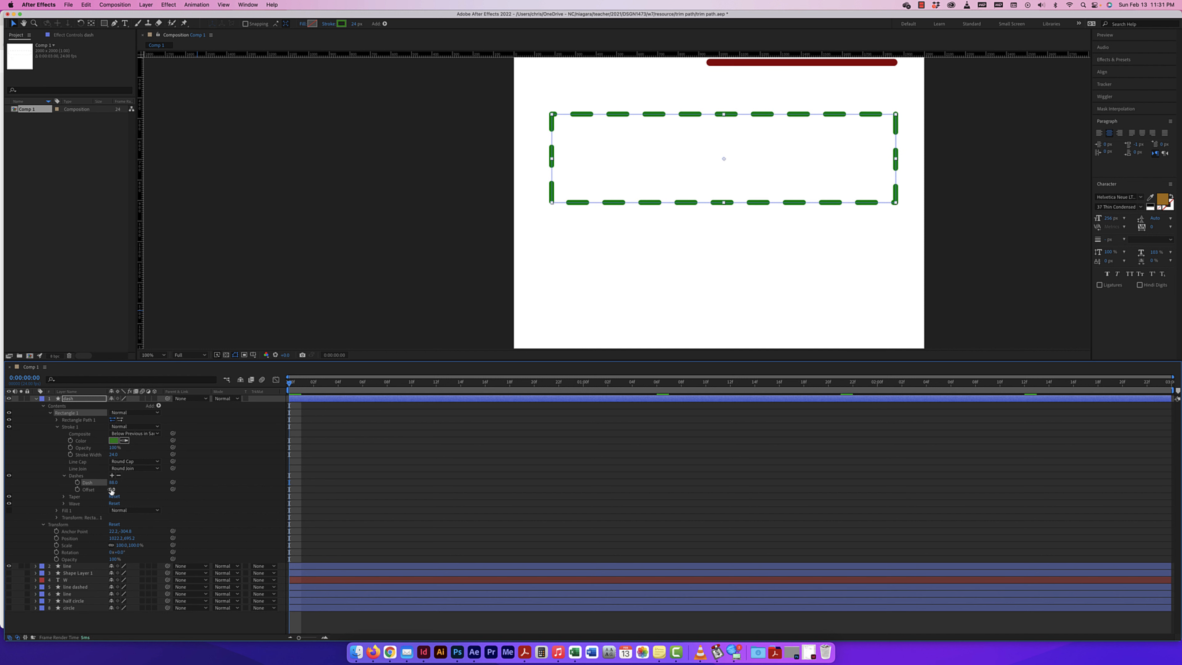
Step: Keyframe the dash Offset at frame 0, set it to 181 at 0:00:01:02, and preview the animation from frame 0
{"action": "key", "text": "super+z"}
{"action": "left_click", "coordinate": [77, 490]}
{"action": "left_click_drag", "start_coordinate": [310, 385], "coordinate": [608, 383]}
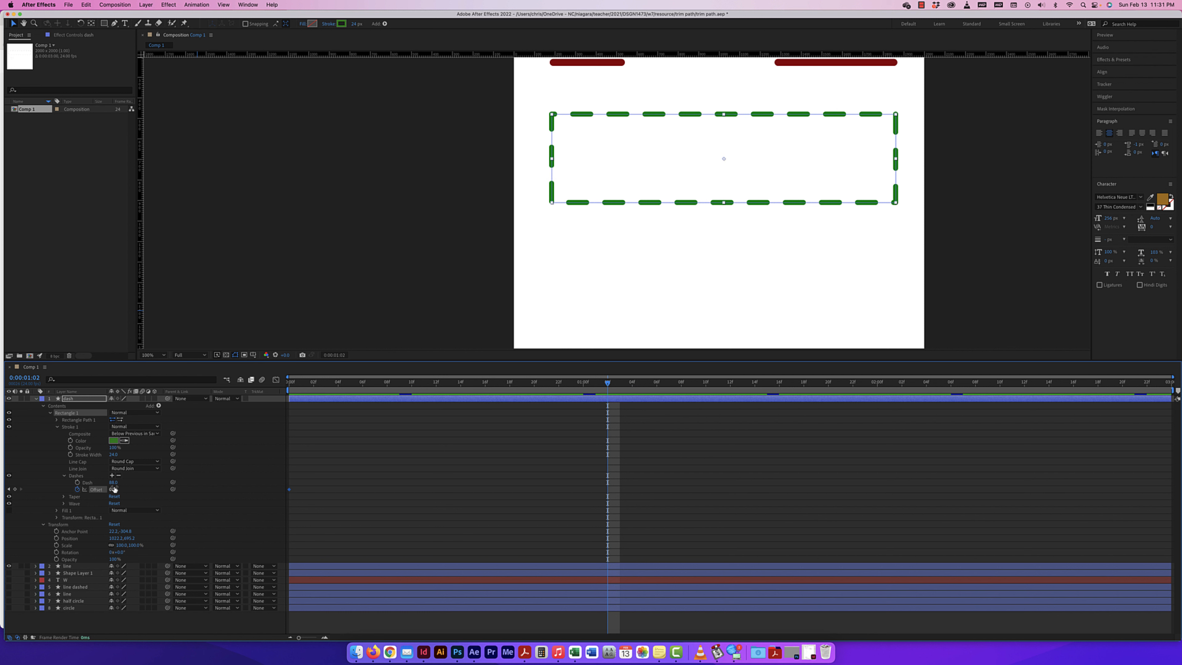
{"action": "left_click_drag", "start_coordinate": [112, 489], "coordinate": [180, 488]}
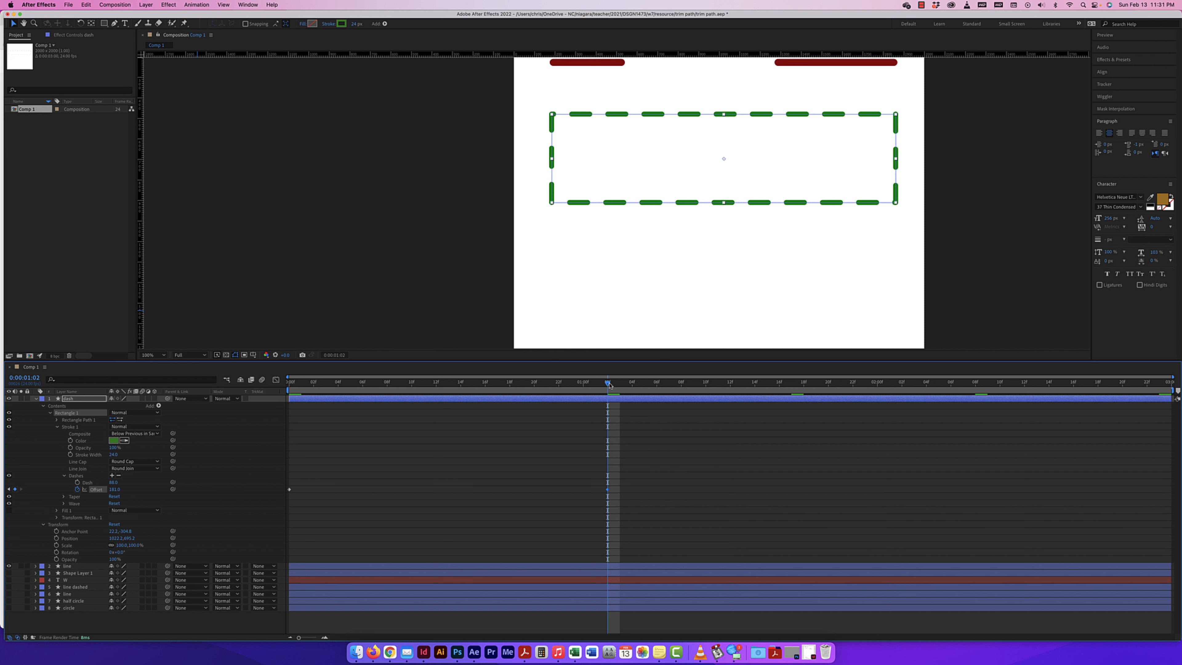
{"action": "left_click_drag", "start_coordinate": [607, 385], "coordinate": [239, 387]}
{"action": "key", "text": "space"}
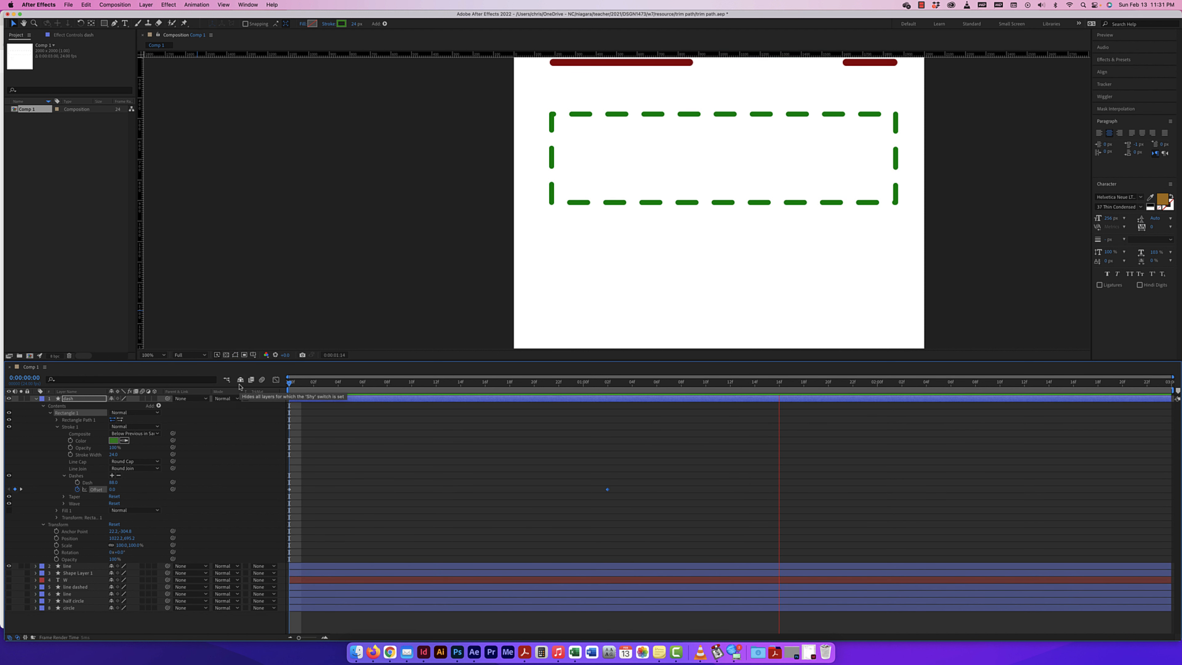
{"action": "key", "text": "space"}
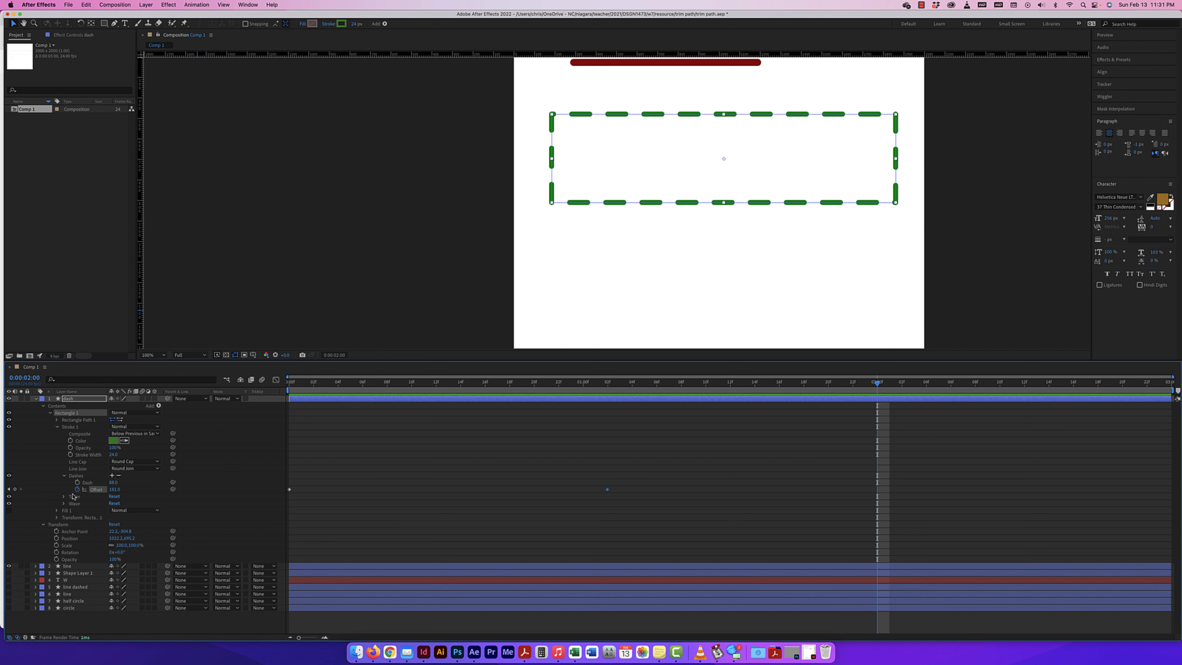
Step: Add a loopOut() expression to the rectangle's dash Offset and preview the looping dashes from frame 0
{"action": "key", "text": "equal"}
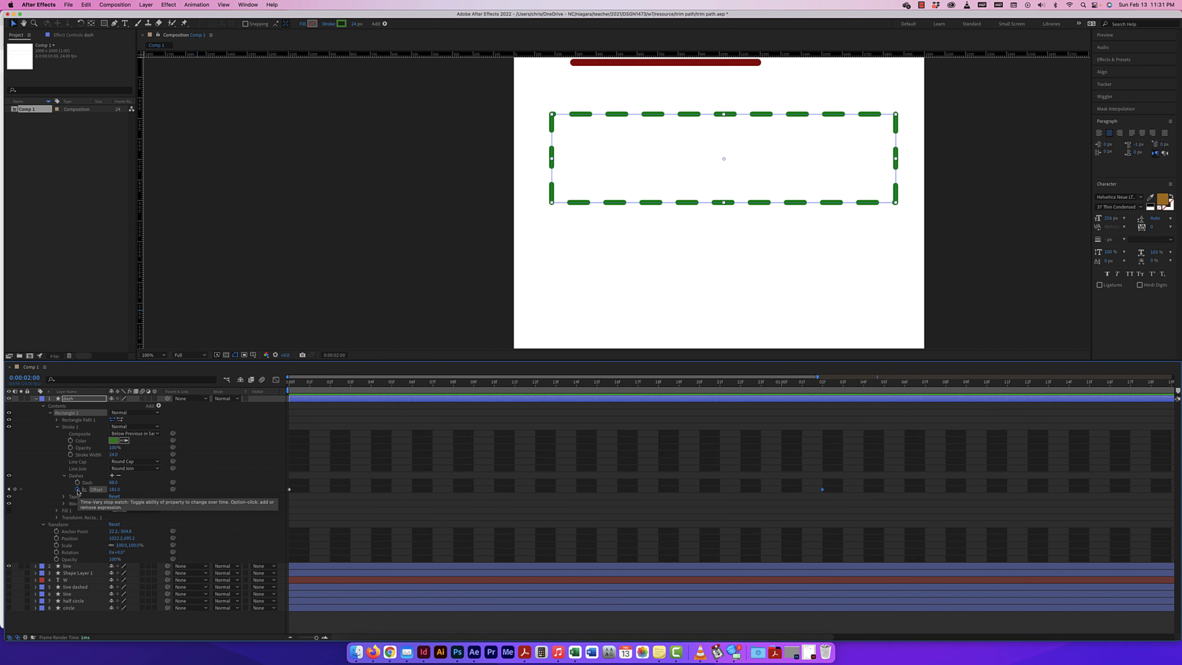
{"action": "key", "text": "minus"}
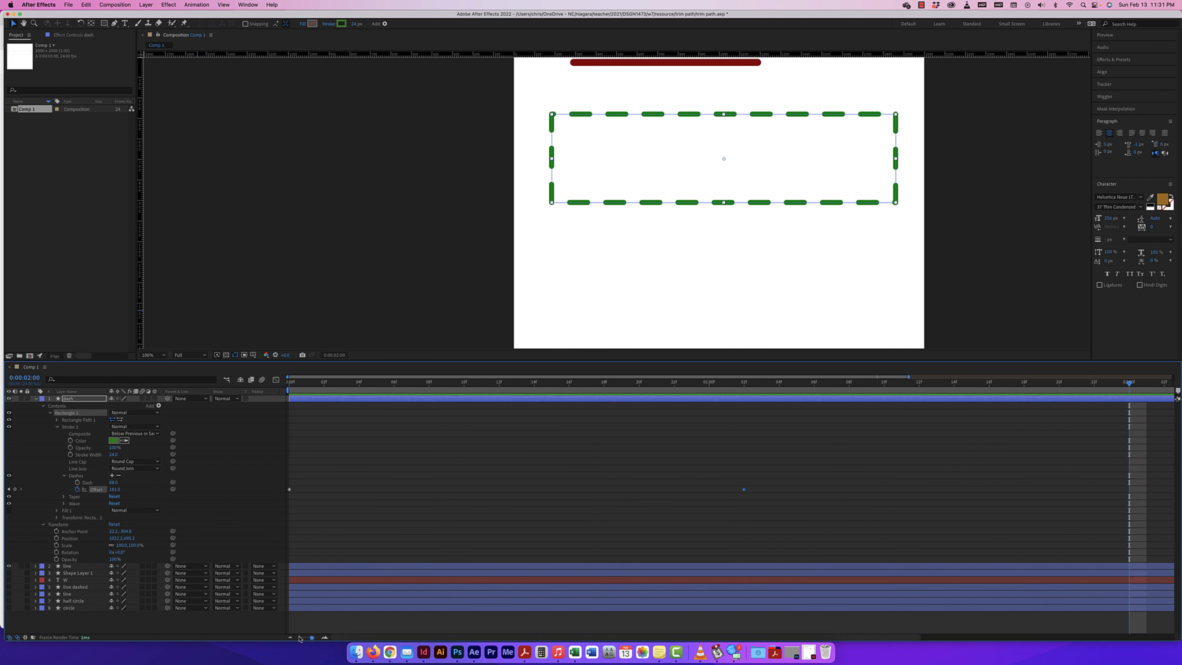
{"action": "left_click", "coordinate": [78, 488], "text": "alt"}
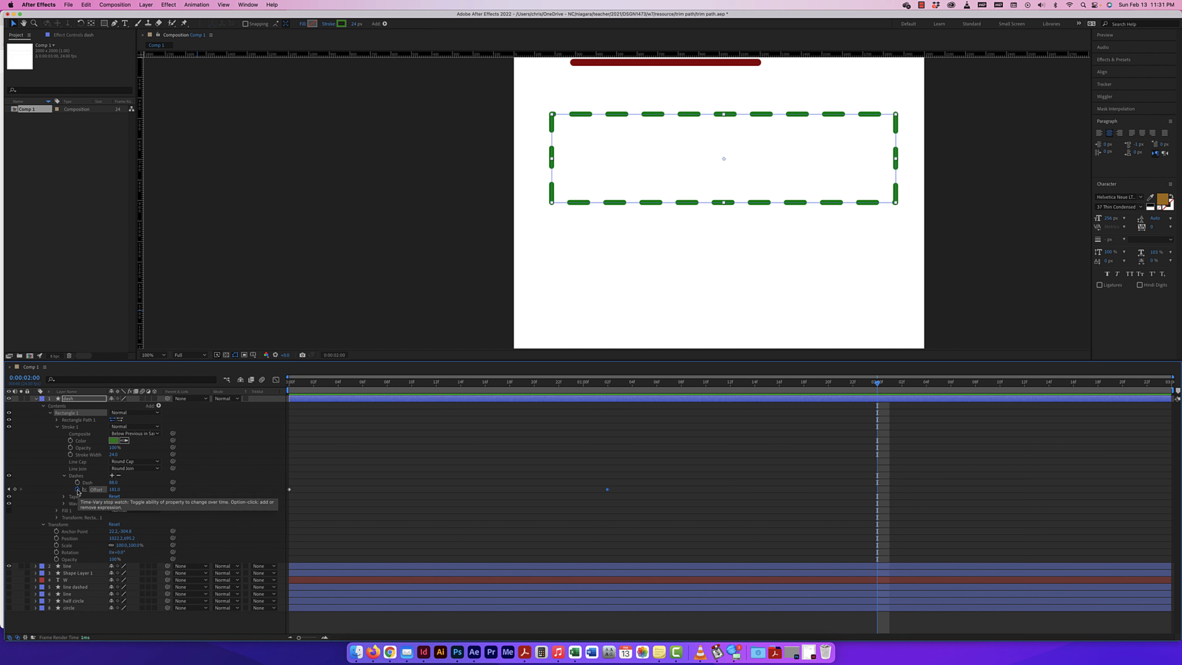
{"action": "left_click", "coordinate": [481, 496]}
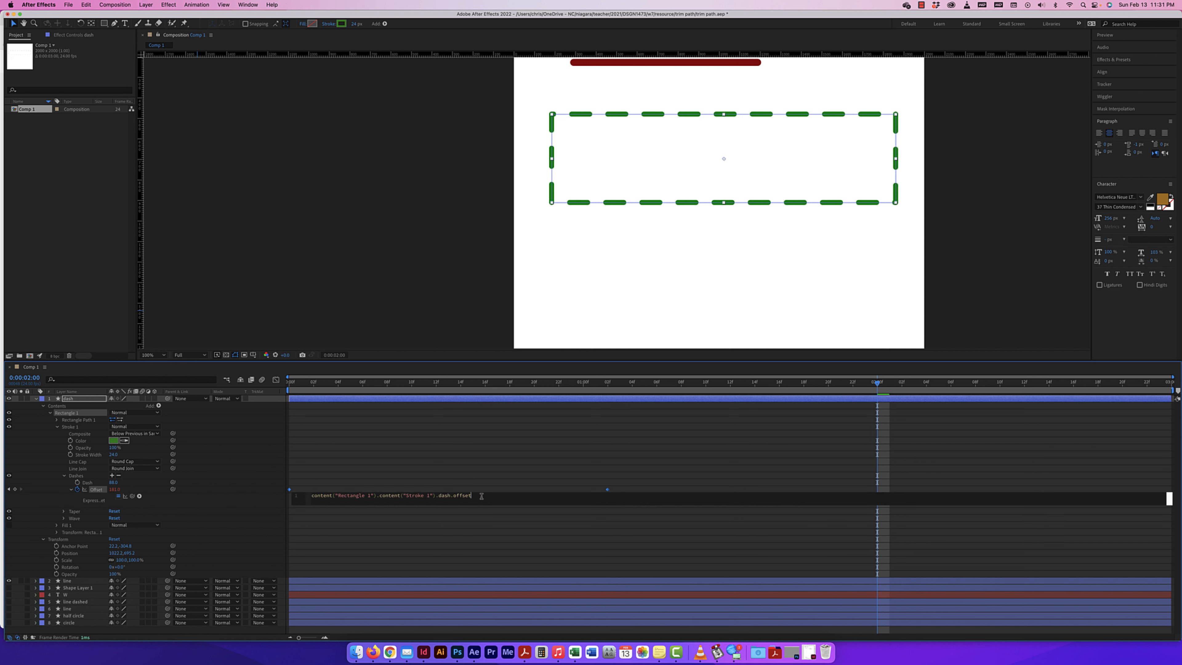
{"action": "type", "text": "loop"}
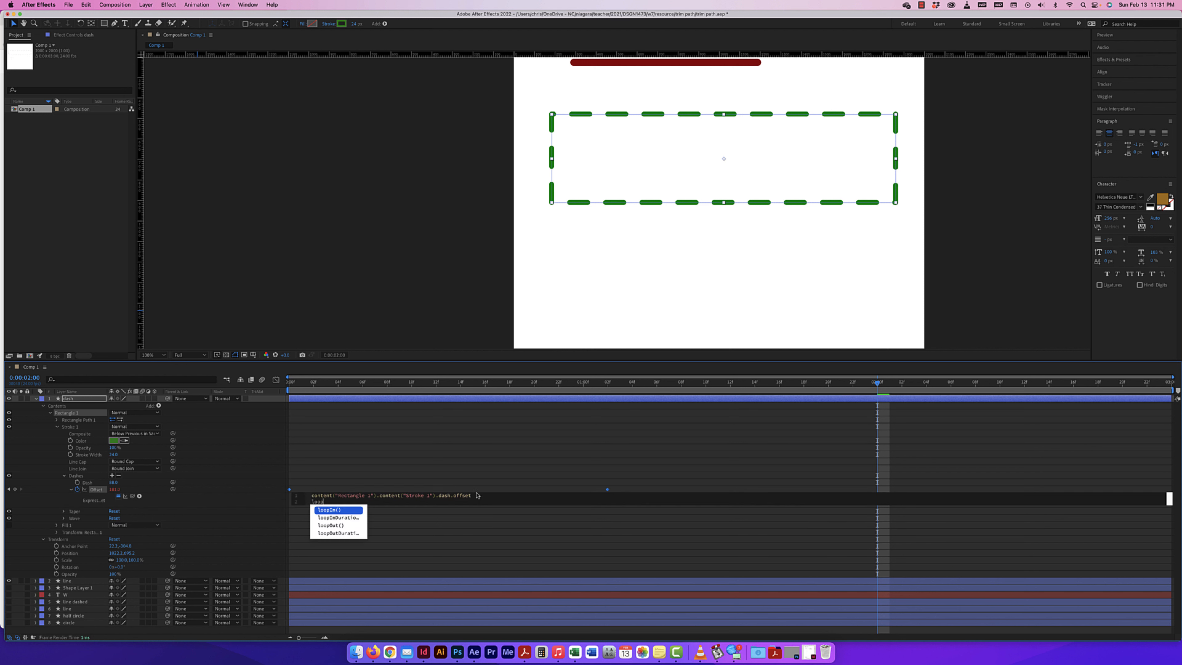
{"action": "left_click", "coordinate": [336, 525]}
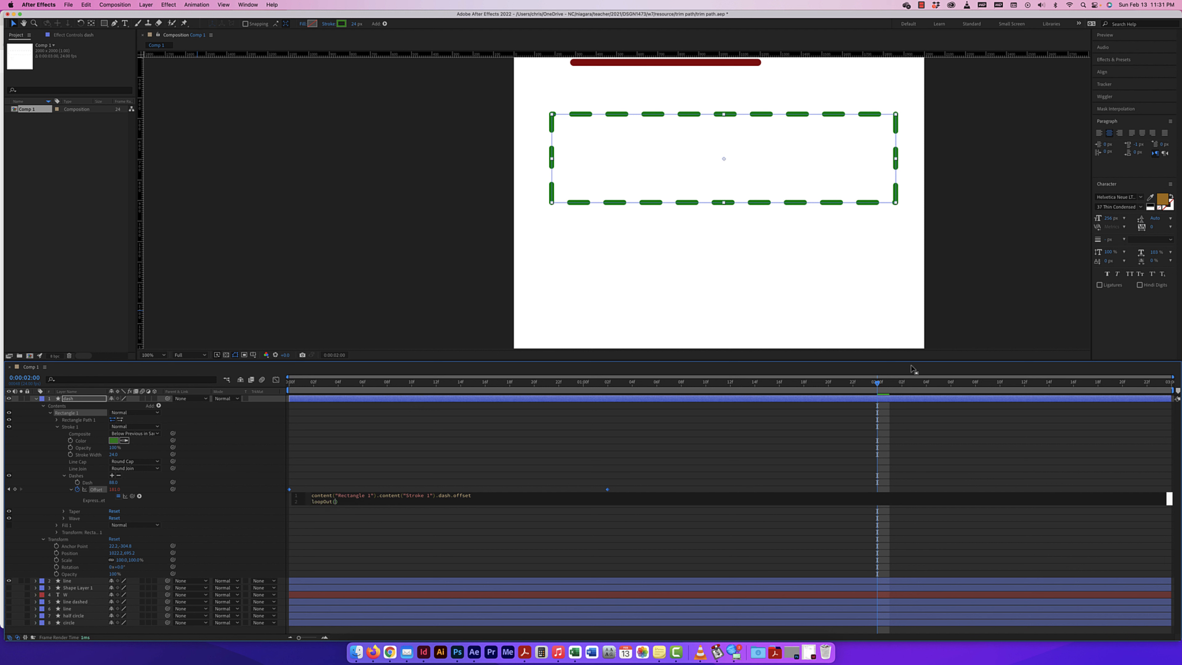
{"action": "left_click", "coordinate": [873, 384]}
{"action": "key", "text": "space"}
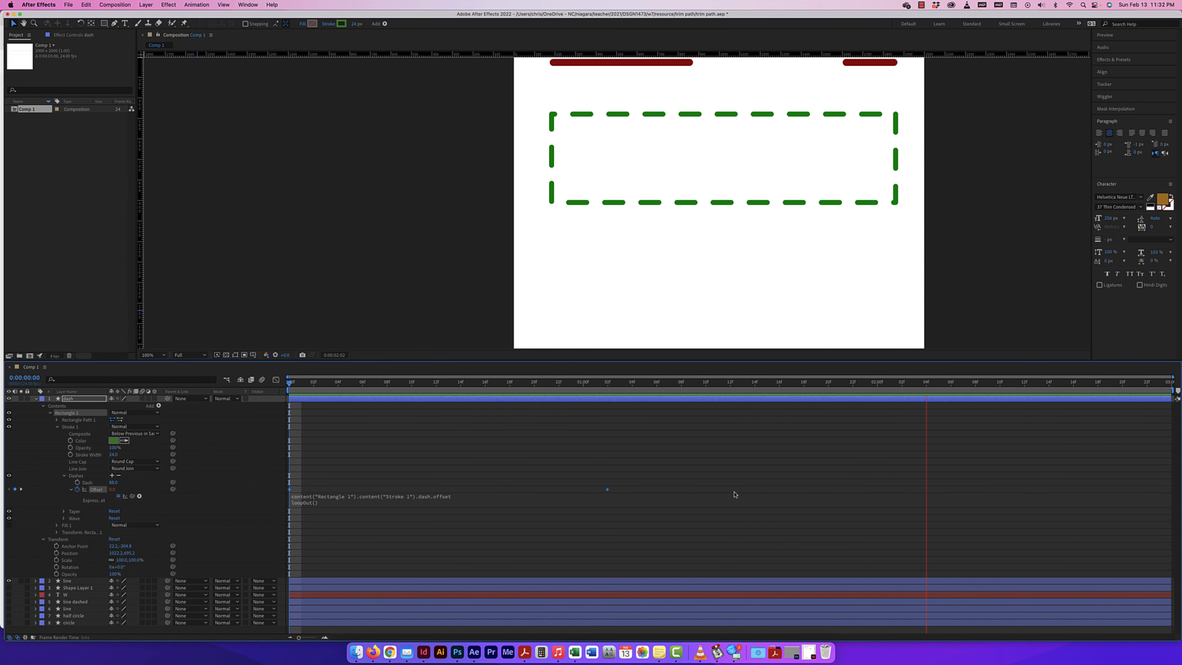
{"action": "key", "text": "space"}
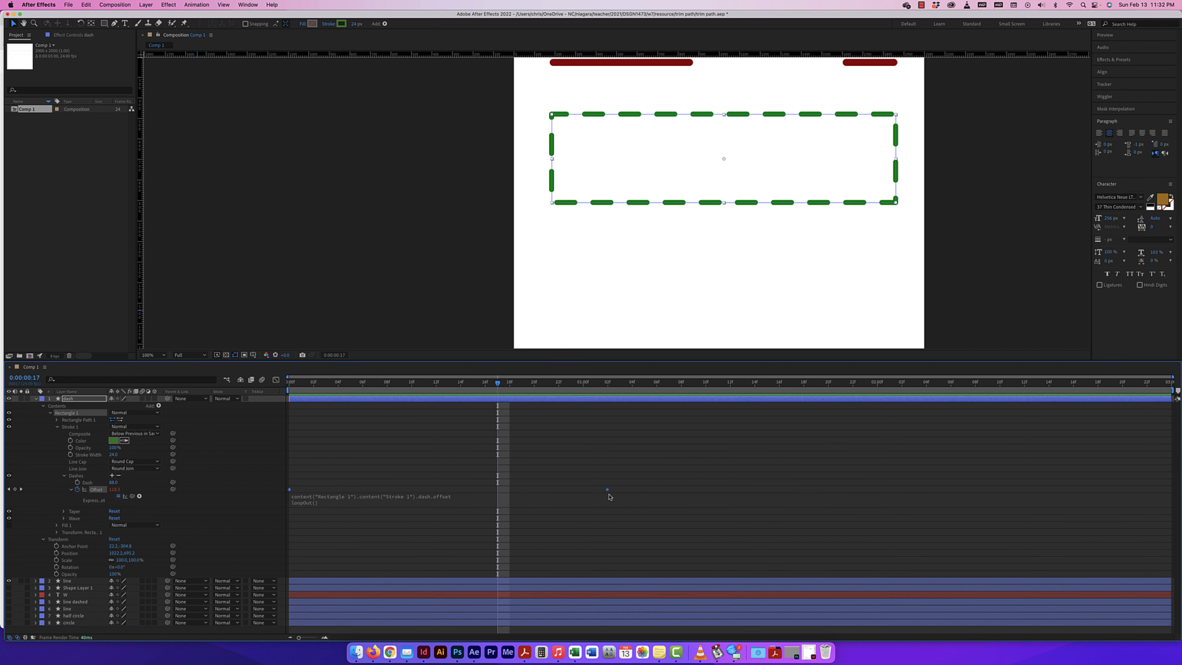
Step: Speed up the dashes by moving the second Offset keyframe to frame 8, preview from frame 0, and collapse the dash layer
{"action": "key", "text": "super+z"}
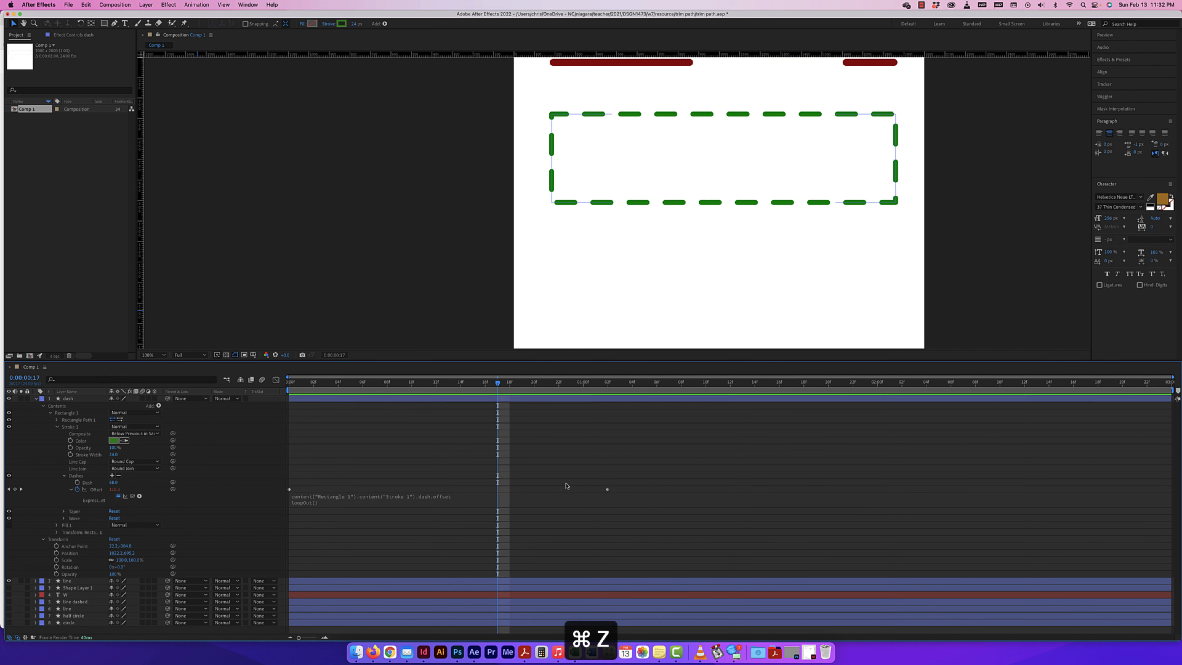
{"action": "left_click_drag", "start_coordinate": [606, 489], "coordinate": [386, 489]}
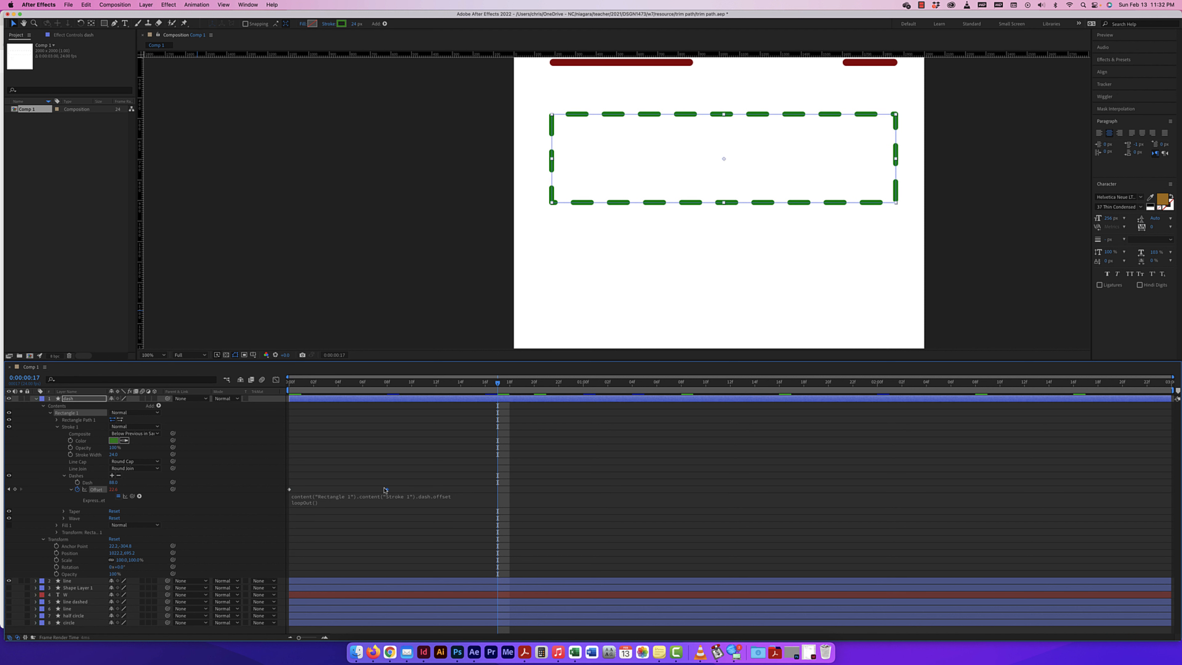
{"action": "left_click_drag", "start_coordinate": [504, 380], "coordinate": [257, 384]}
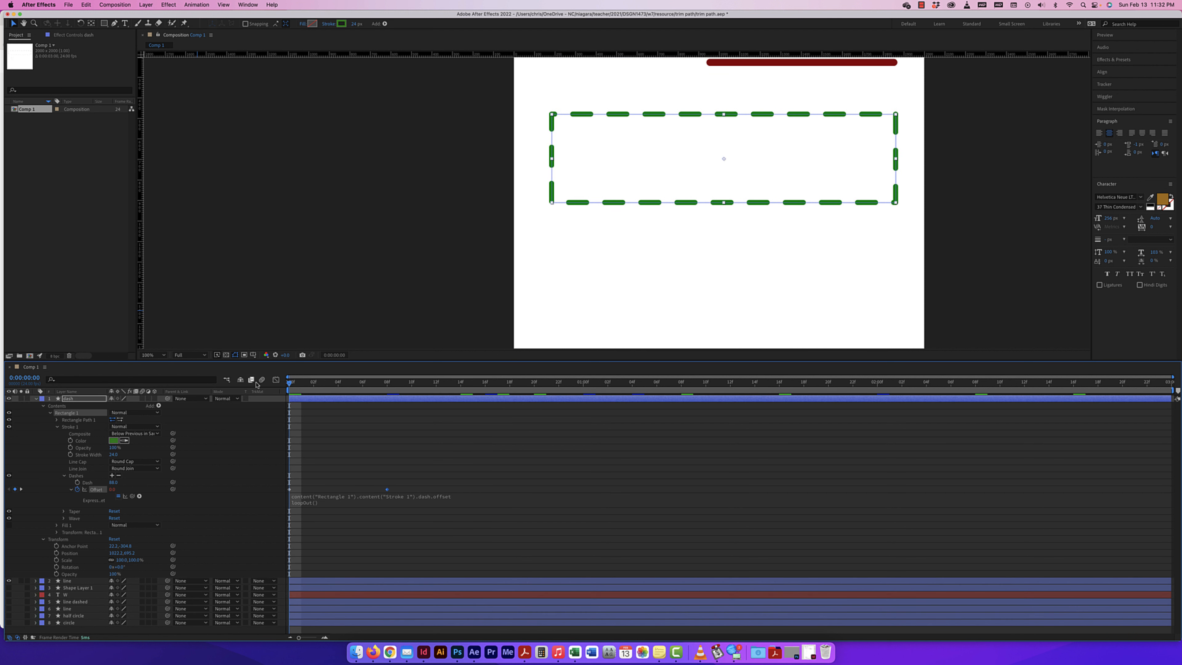
{"action": "key", "text": "space"}
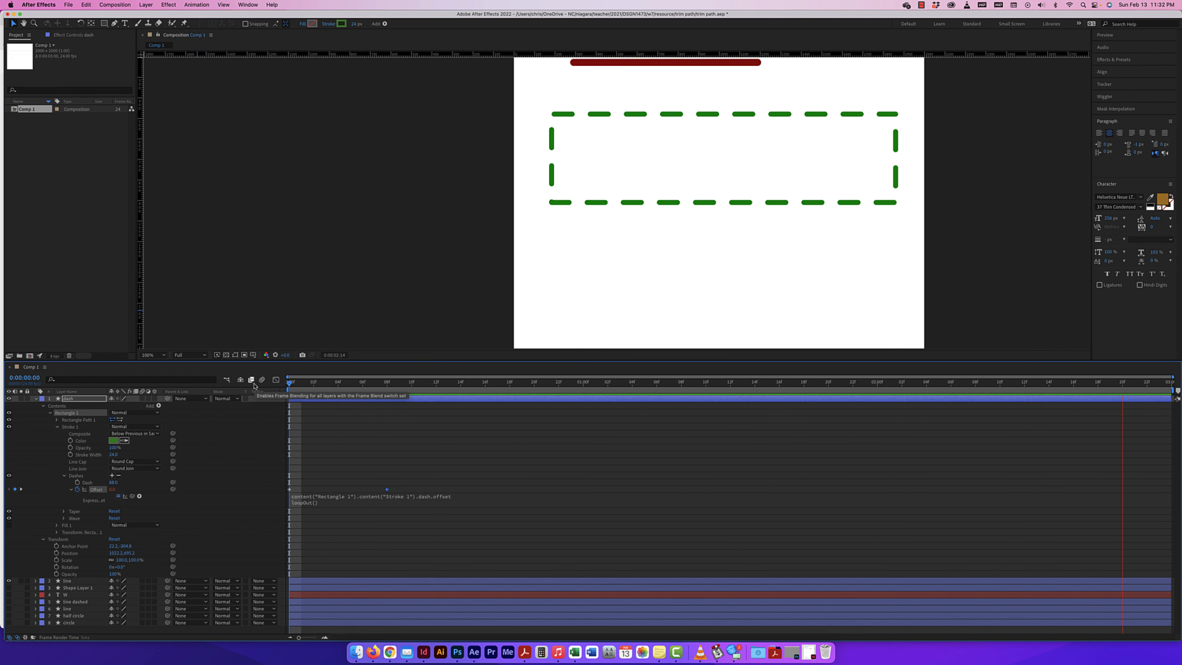
{"action": "key", "text": "space"}
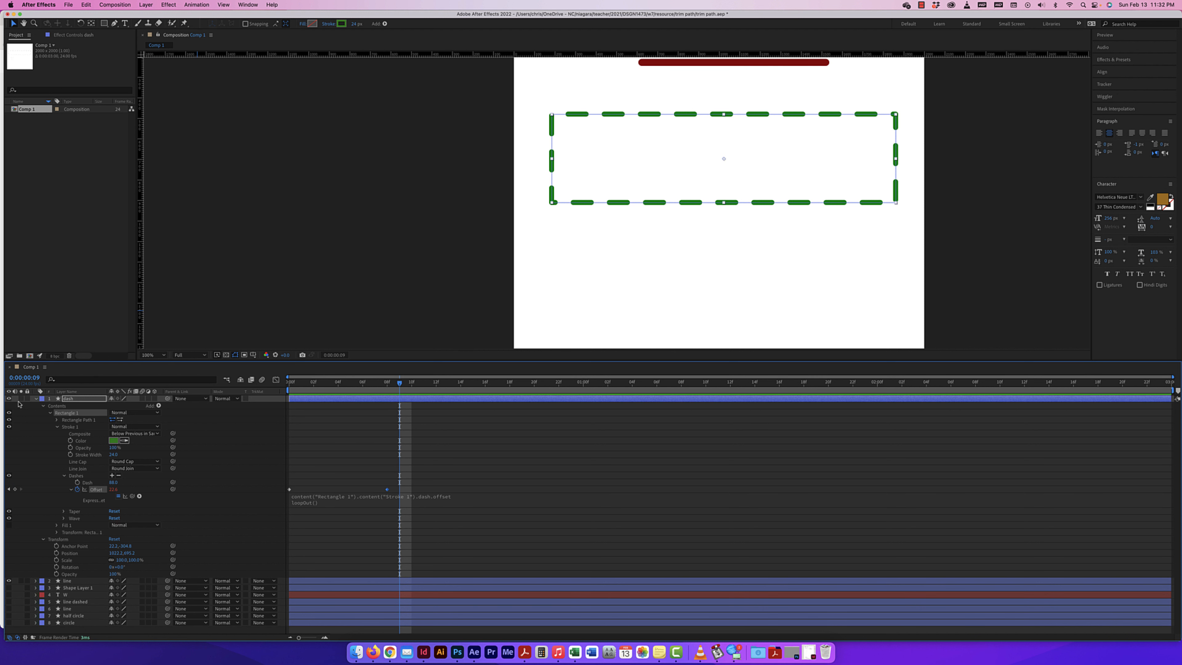
{"action": "left_click", "coordinate": [35, 399]}
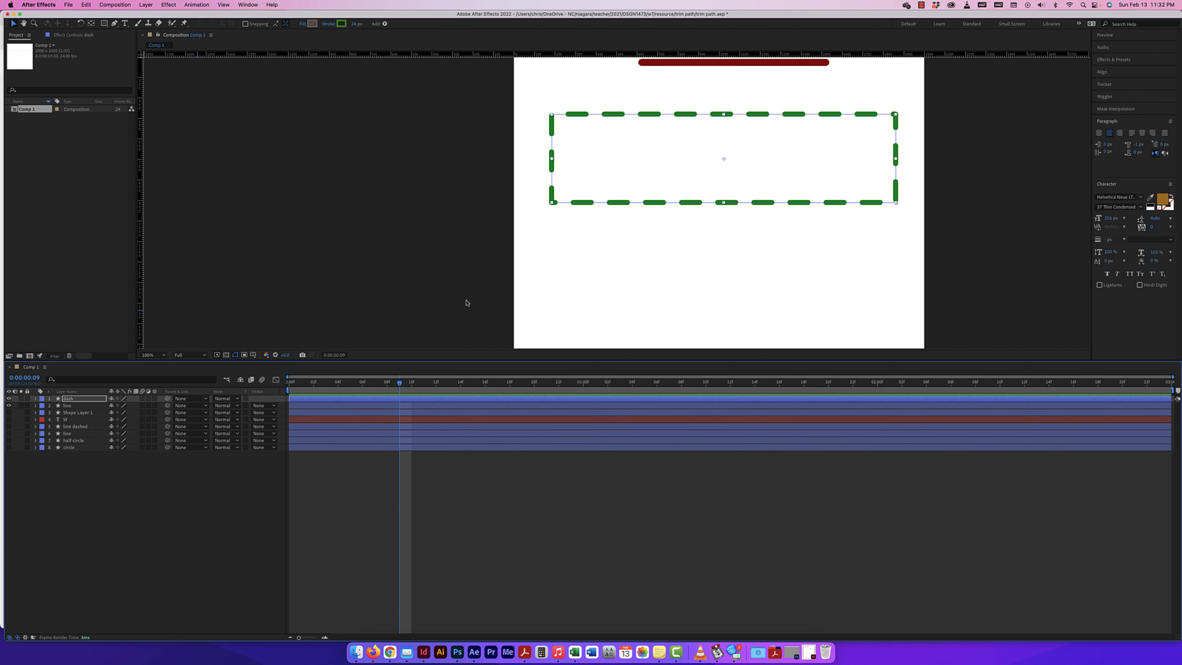
Step: Draw an unfilled circle about a quarter of the composition's width below the dashed rectangle, on a new shape layer
{"action": "key", "text": "super+minus"}
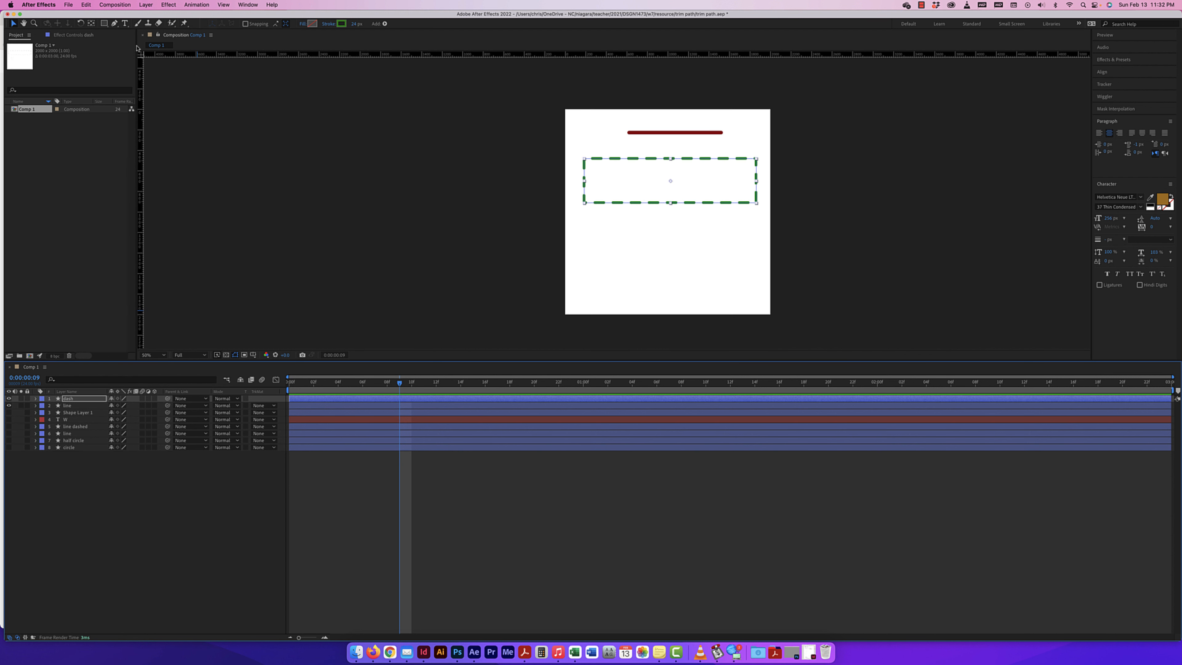
{"action": "left_click_drag", "start_coordinate": [104, 23], "coordinate": [123, 48]}
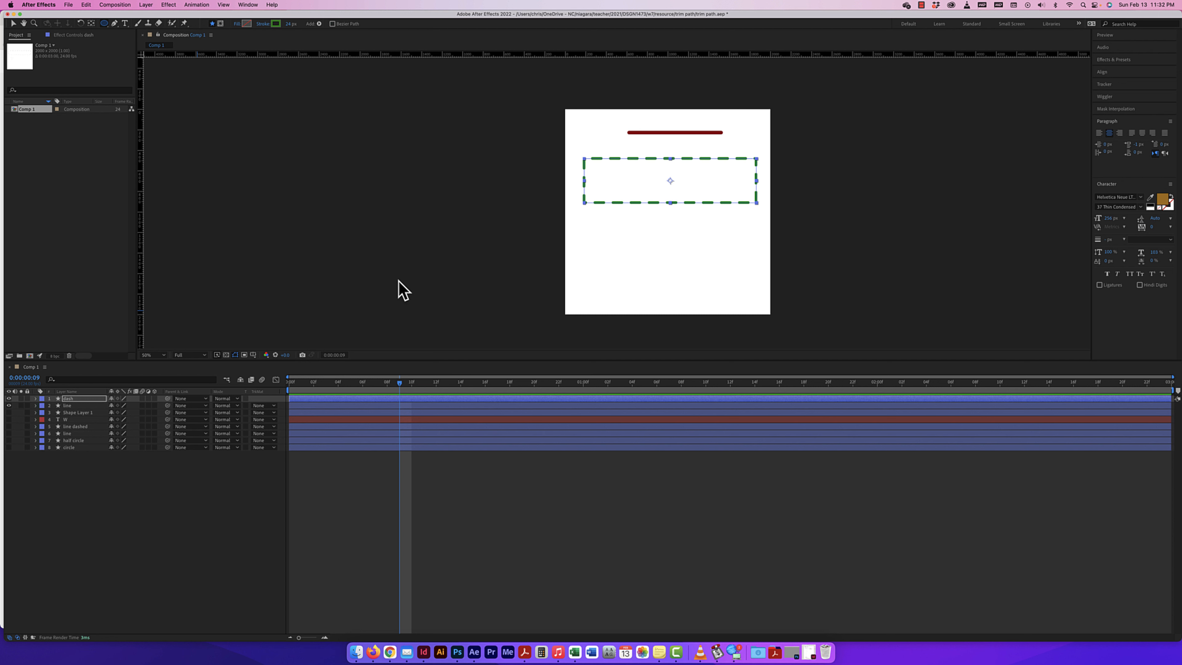
{"action": "left_click", "coordinate": [71, 472]}
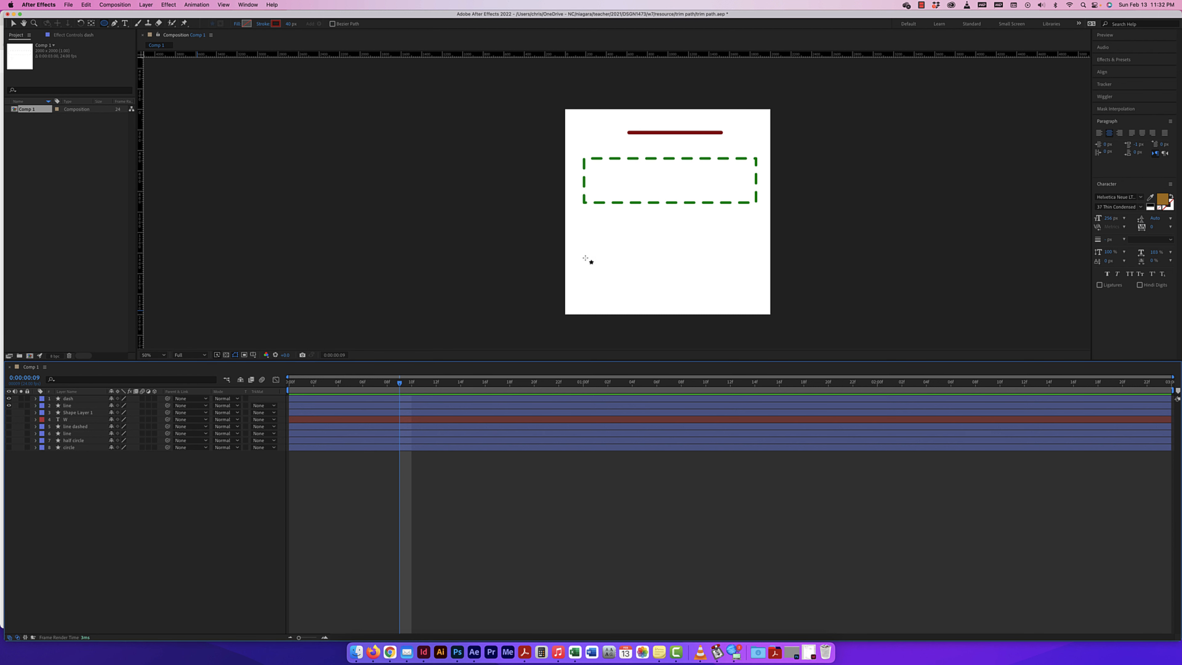
{"action": "left_click_drag", "start_coordinate": [602, 262], "coordinate": [639, 244]}
{"action": "left_click", "coordinate": [13, 23]}
{"action": "key", "text": "super+equal"}
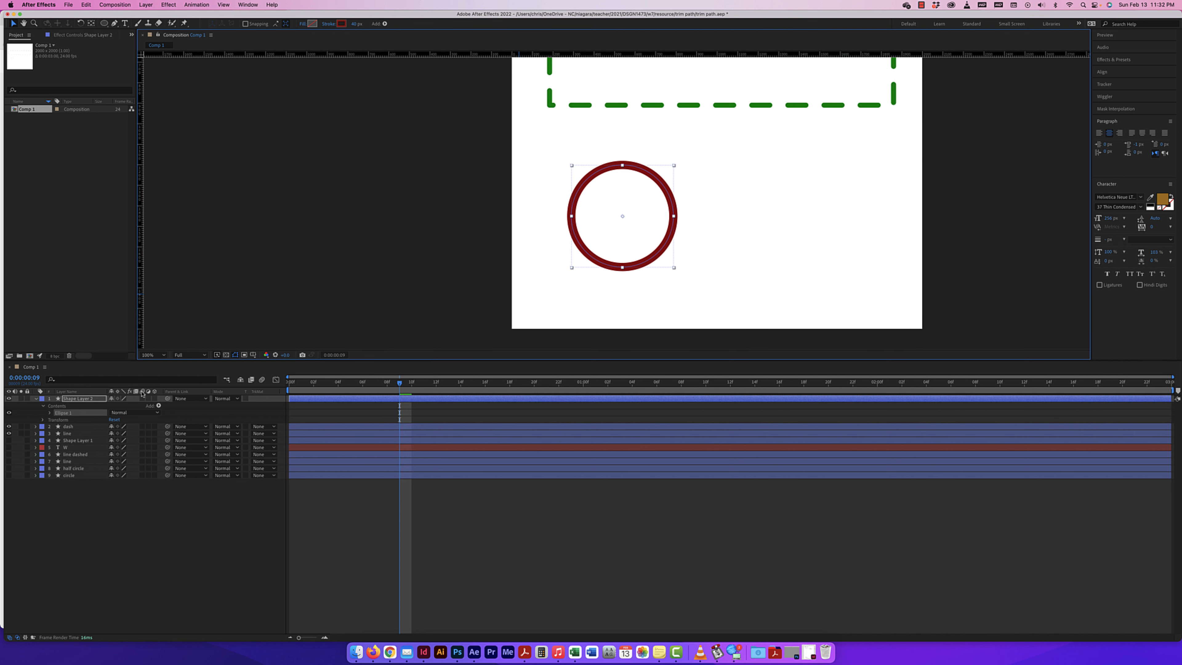
{"action": "scroll", "coordinate": [877, 110], "scroll_direction": "up", "scroll_amount": 3}
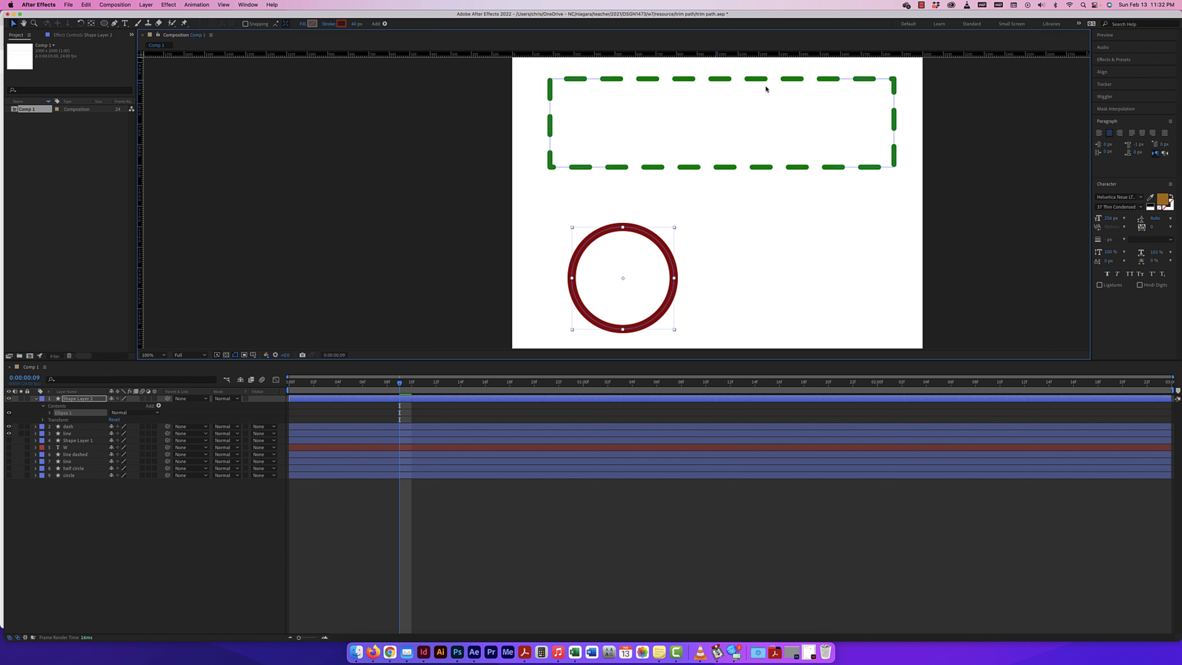
{"action": "key", "text": "period"}
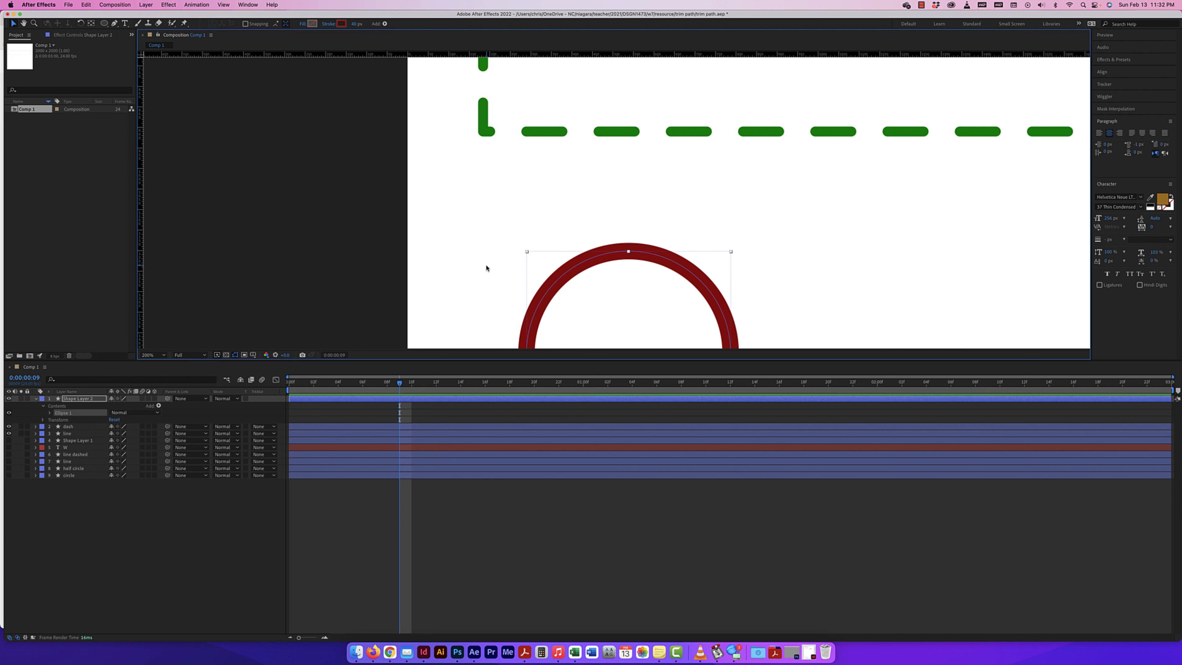
{"action": "key", "text": "super+minus"}
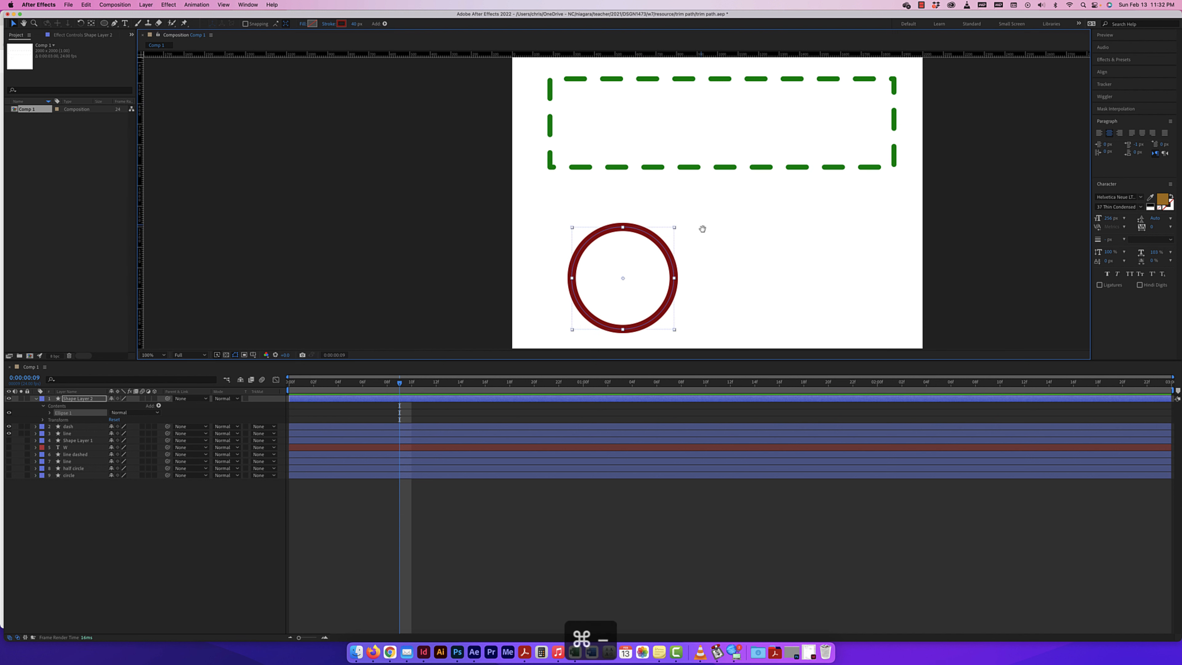
{"action": "key", "text": "period"}
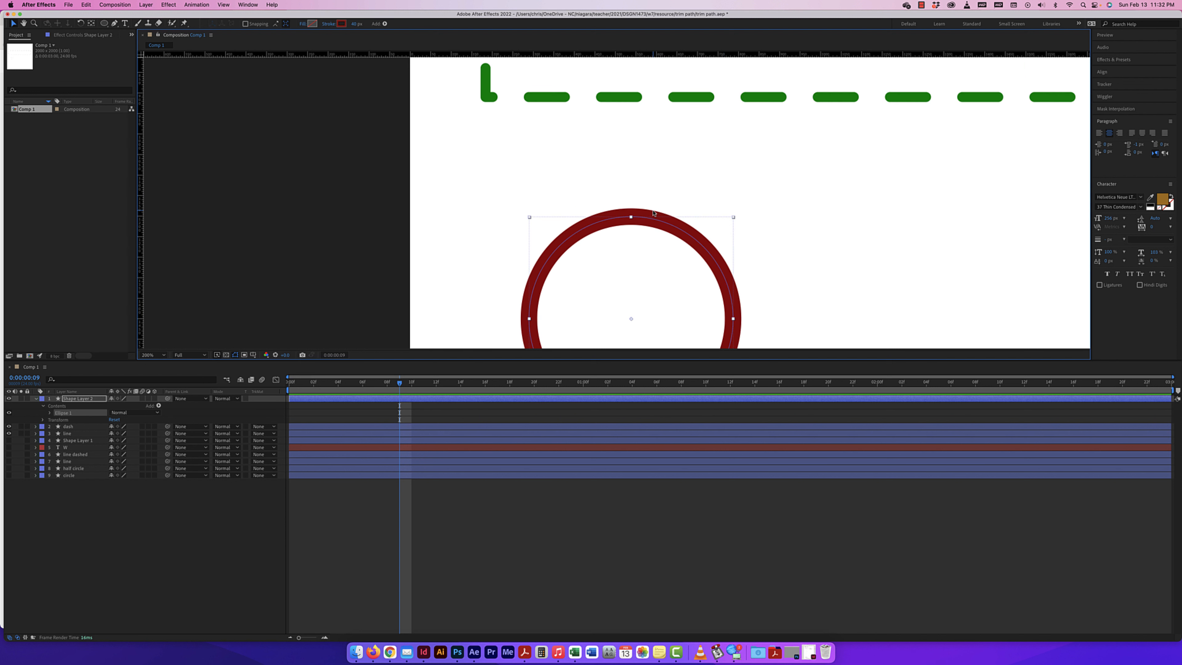
{"action": "key", "text": "super+minus"}
{"action": "scroll", "coordinate": [465, 139], "scroll_direction": "down", "scroll_amount": 2}
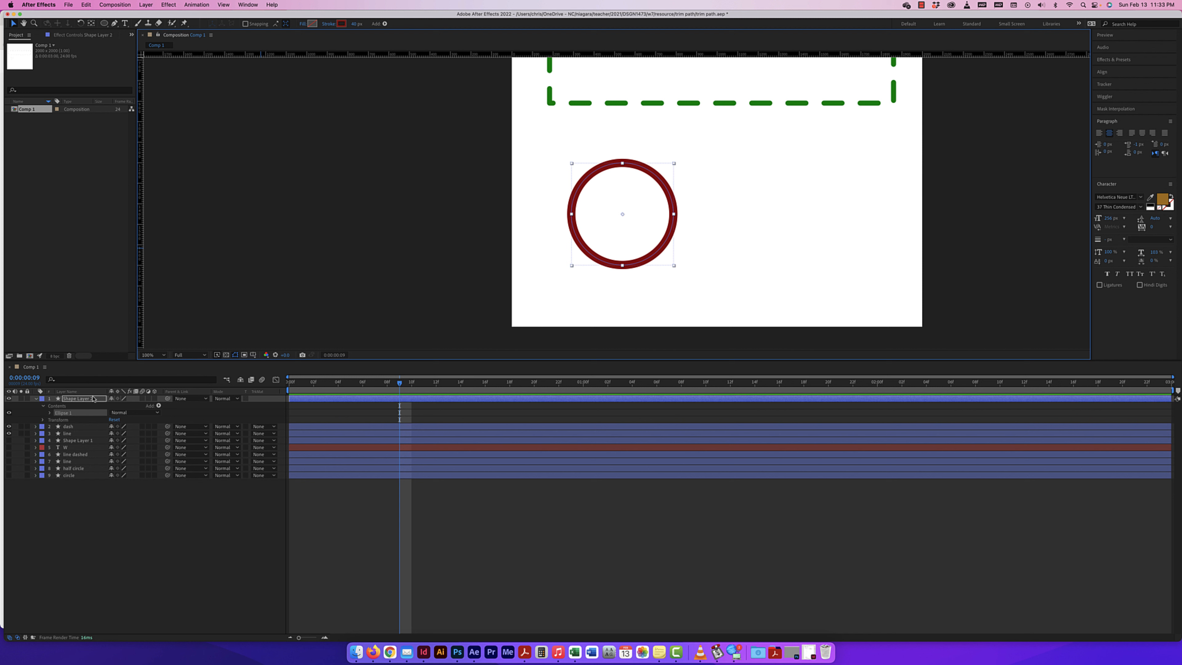
Step: Return to frame 0 and rename the new shape layer as circle
{"action": "left_click", "coordinate": [92, 400]}
{"action": "key", "text": "Home"}
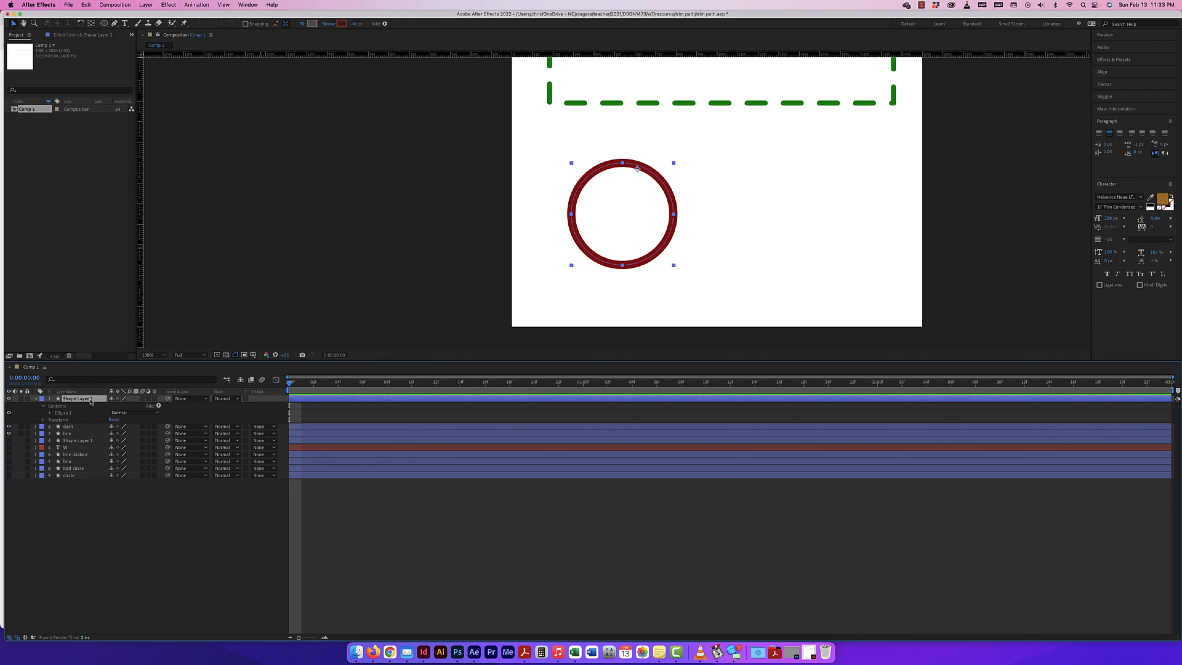
{"action": "type", "text": "circle"}
{"action": "key", "text": "Return"}
Step: Change the circle's stroke color to dark gray, hex 2A2A2A
{"action": "left_click", "coordinate": [49, 413]}
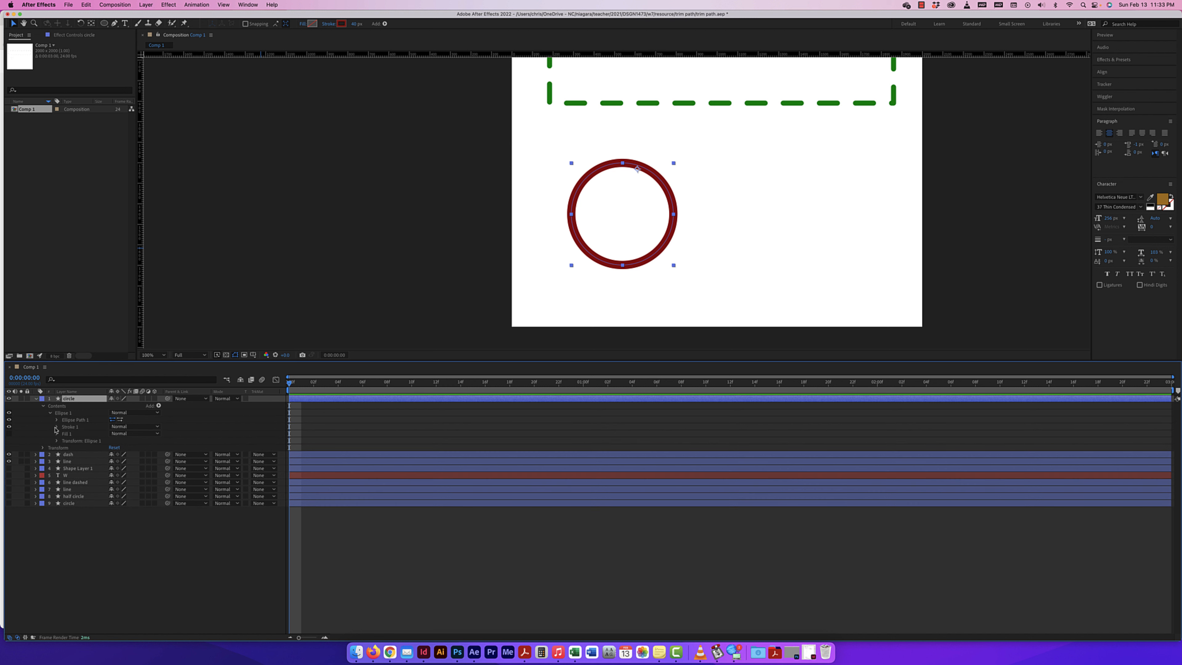
{"action": "left_click", "coordinate": [56, 427]}
{"action": "left_click", "coordinate": [114, 440]}
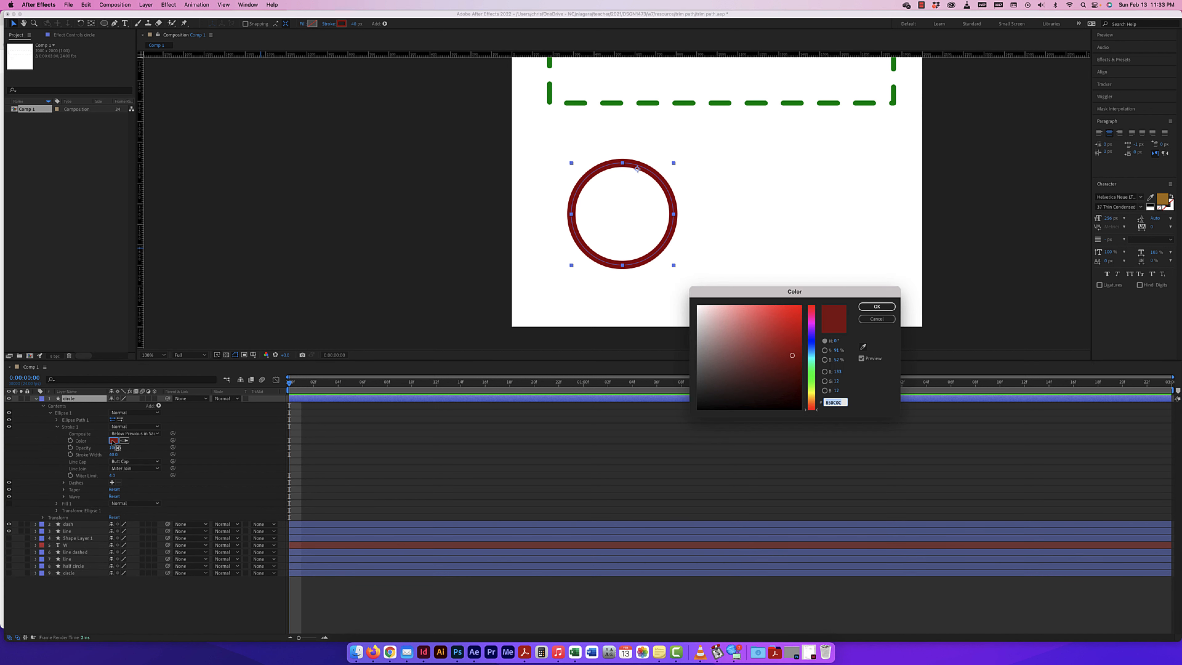
{"action": "mouse_move", "coordinate": [756, 358]}
{"action": "left_mouse_down"}
{"action": "mouse_move", "coordinate": [707, 370]}
{"action": "mouse_move", "coordinate": [695, 391]}
{"action": "left_mouse_up"}
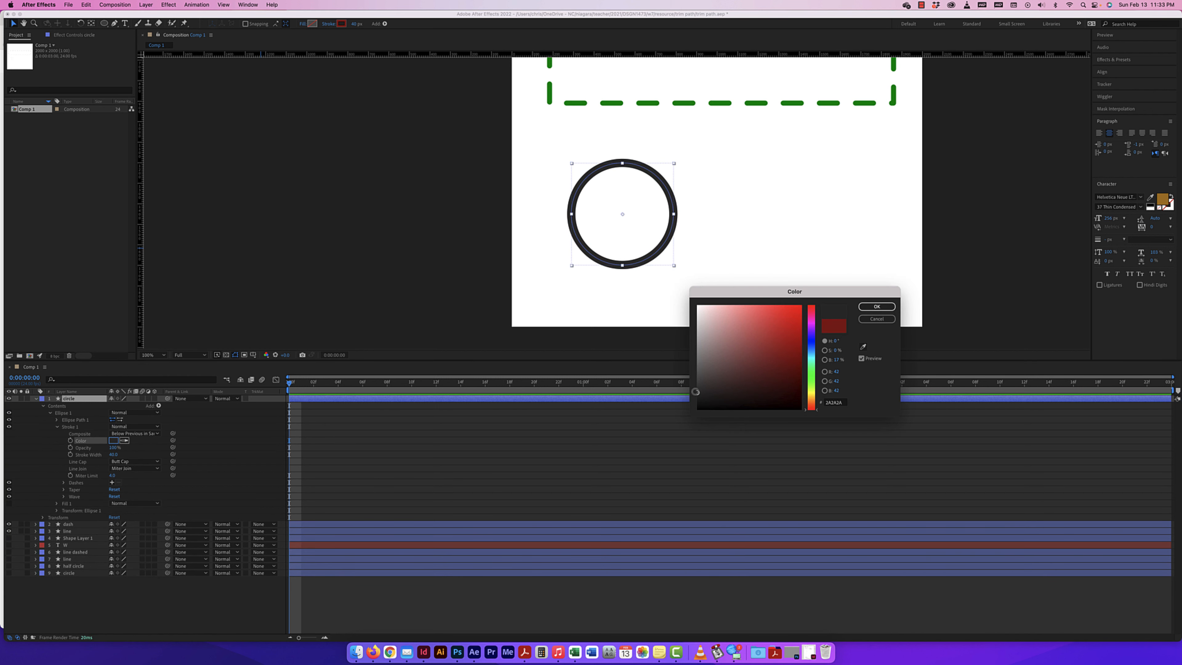
{"action": "left_click", "coordinate": [877, 307]}
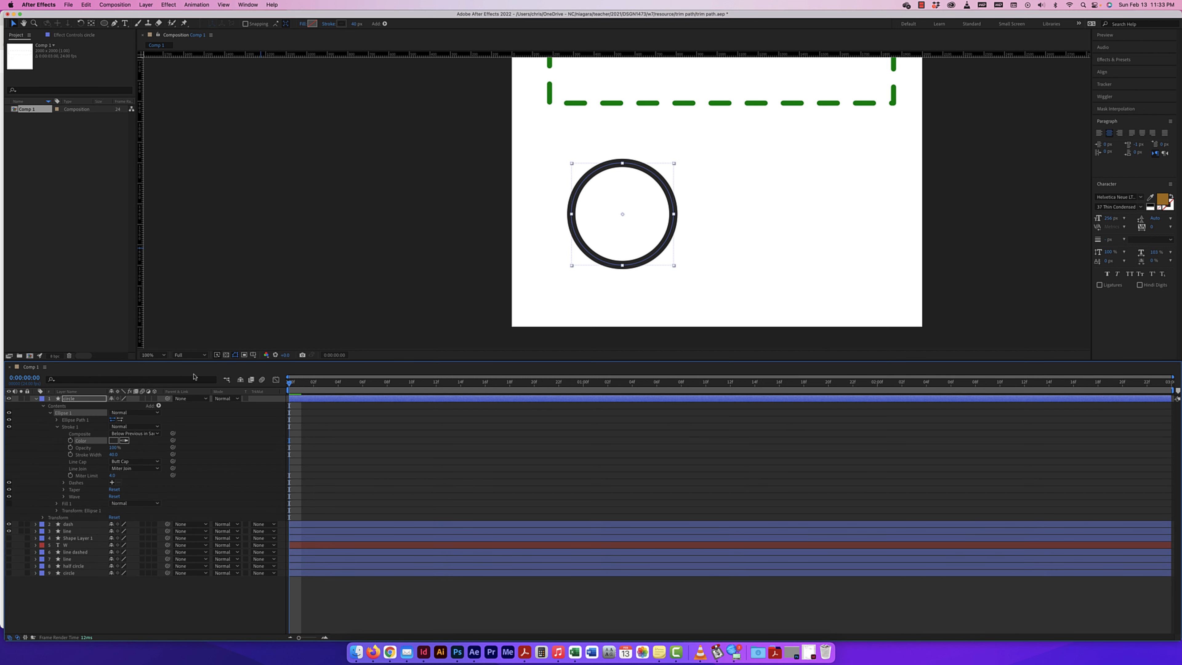
Step: Taper the circle's stroke by raising the Start Length to nearly the full path, keeping the End Length at 0%
{"action": "left_click", "coordinate": [64, 490]}
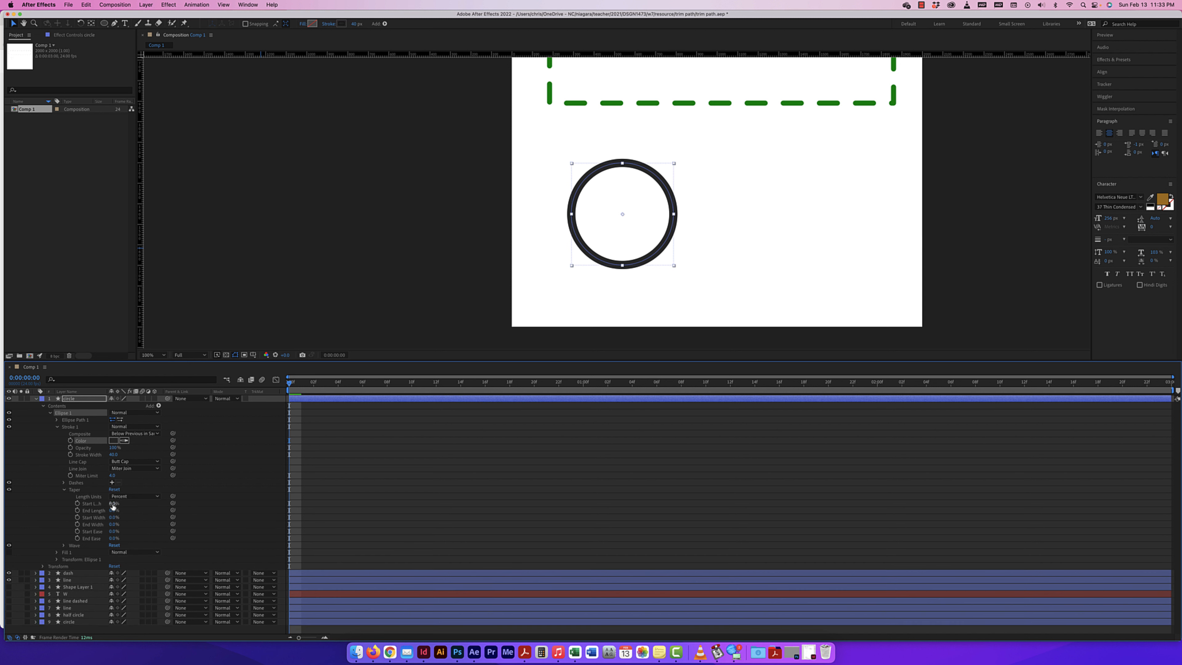
{"action": "left_click_drag", "start_coordinate": [116, 505], "coordinate": [192, 505]}
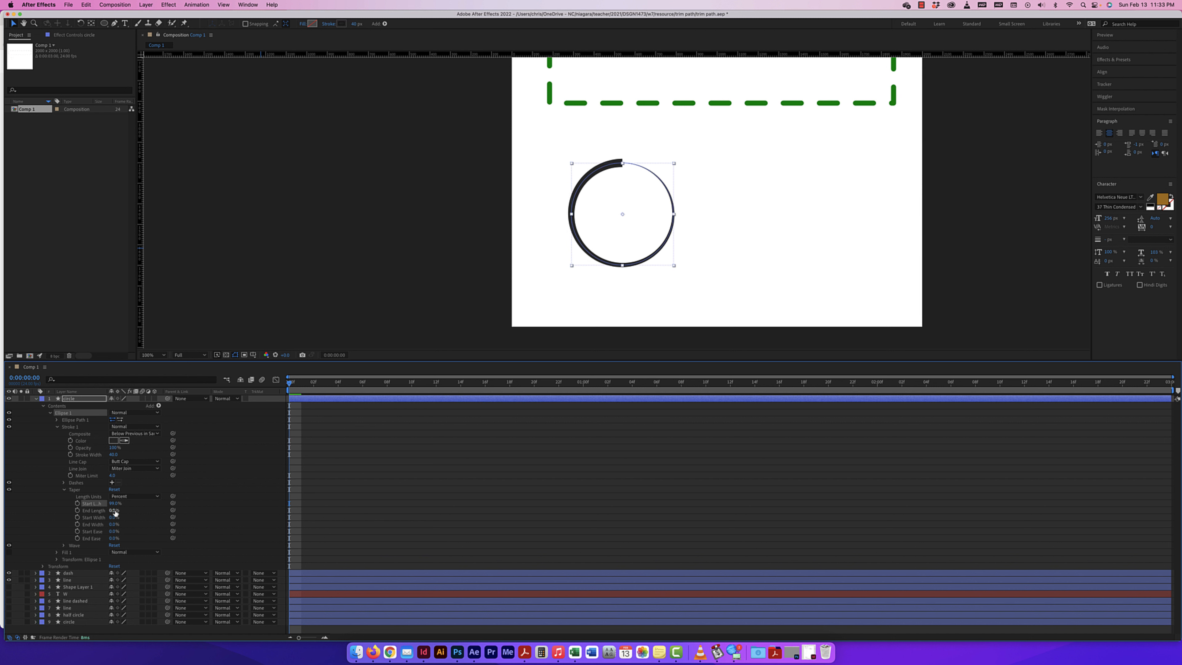
{"action": "left_click_drag", "start_coordinate": [114, 510], "coordinate": [95, 510]}
Step: Set the circle stroke's Line Cap to Round Cap and Line Join to Round Join, and deselect the layer
{"action": "left_click", "coordinate": [127, 462]}
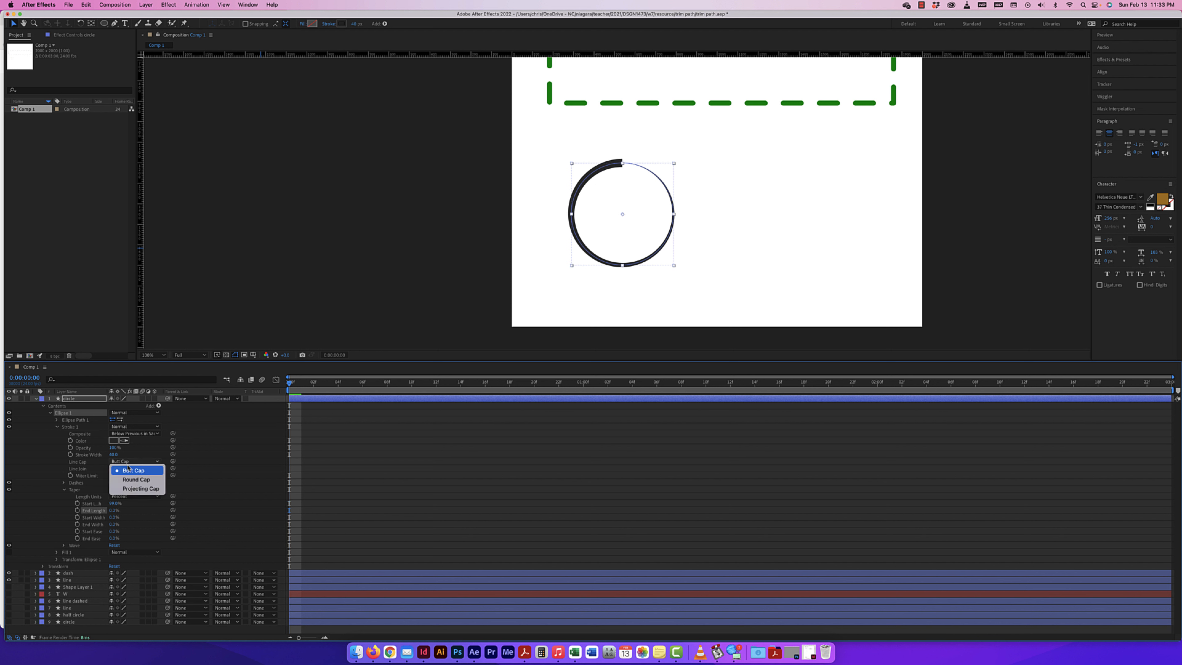
{"action": "left_click", "coordinate": [124, 478]}
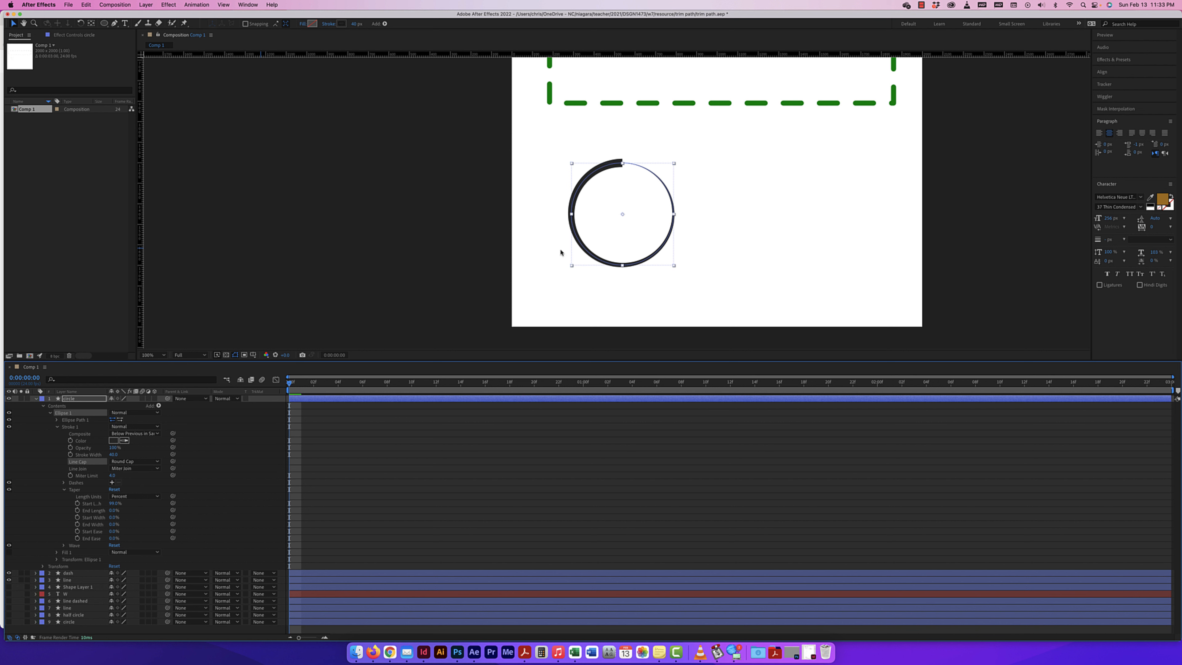
{"action": "left_click", "coordinate": [120, 463]}
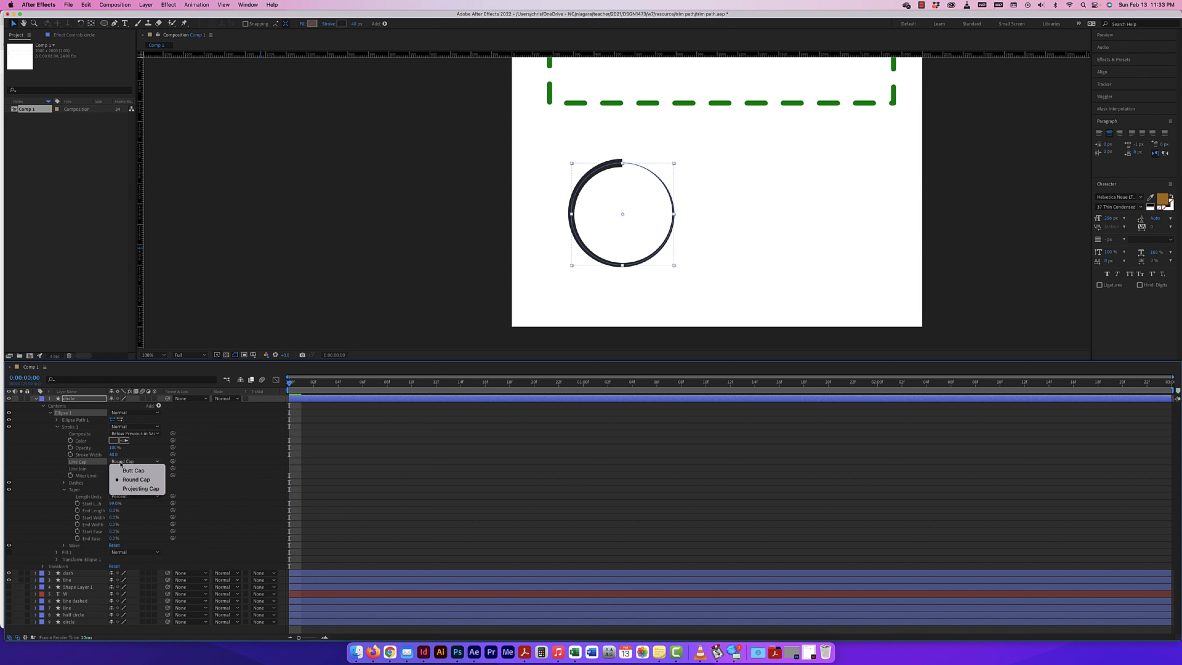
{"action": "left_click", "coordinate": [120, 462]}
{"action": "left_click", "coordinate": [123, 470]}
{"action": "left_click", "coordinate": [130, 487]}
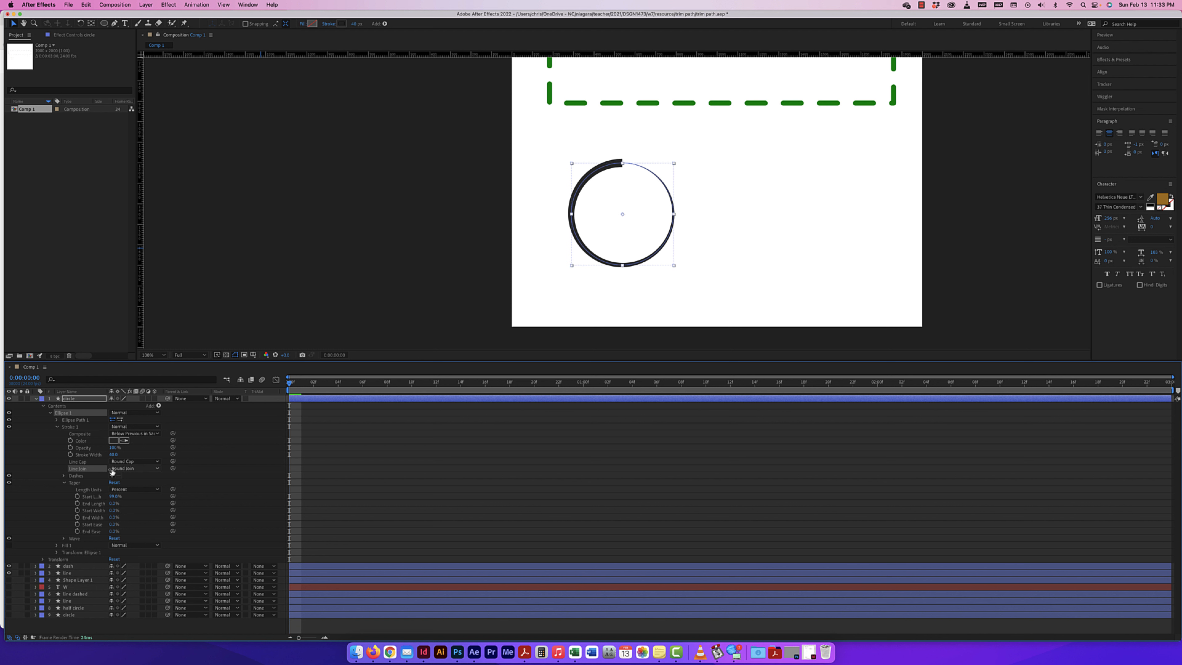
{"action": "left_click", "coordinate": [412, 125]}
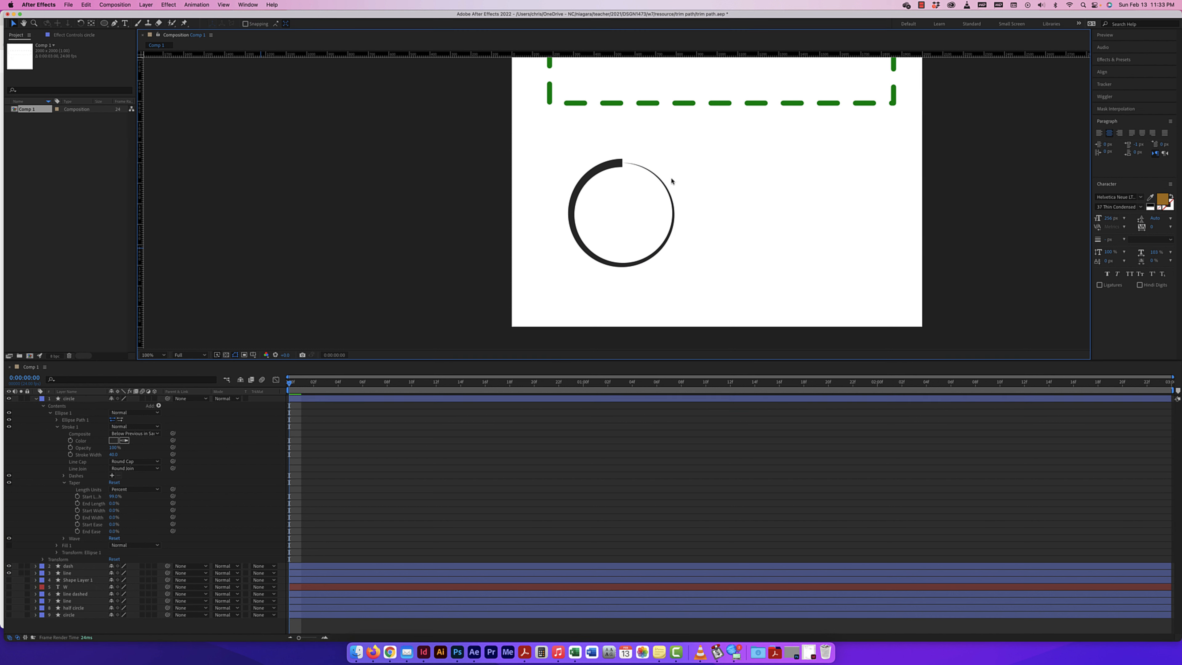
Step: Select the circle, try its taper width setting, and set the taper's Start Length to 100%
{"action": "left_click", "coordinate": [618, 167]}
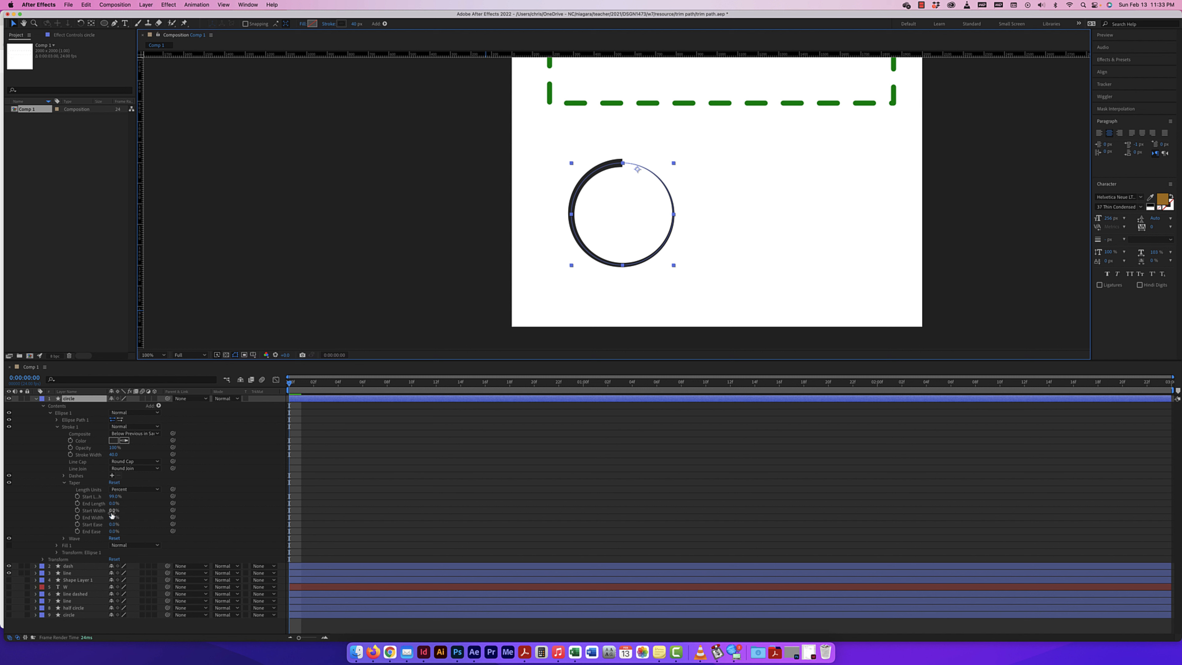
{"action": "left_click_drag", "start_coordinate": [114, 510], "coordinate": [160, 518]}
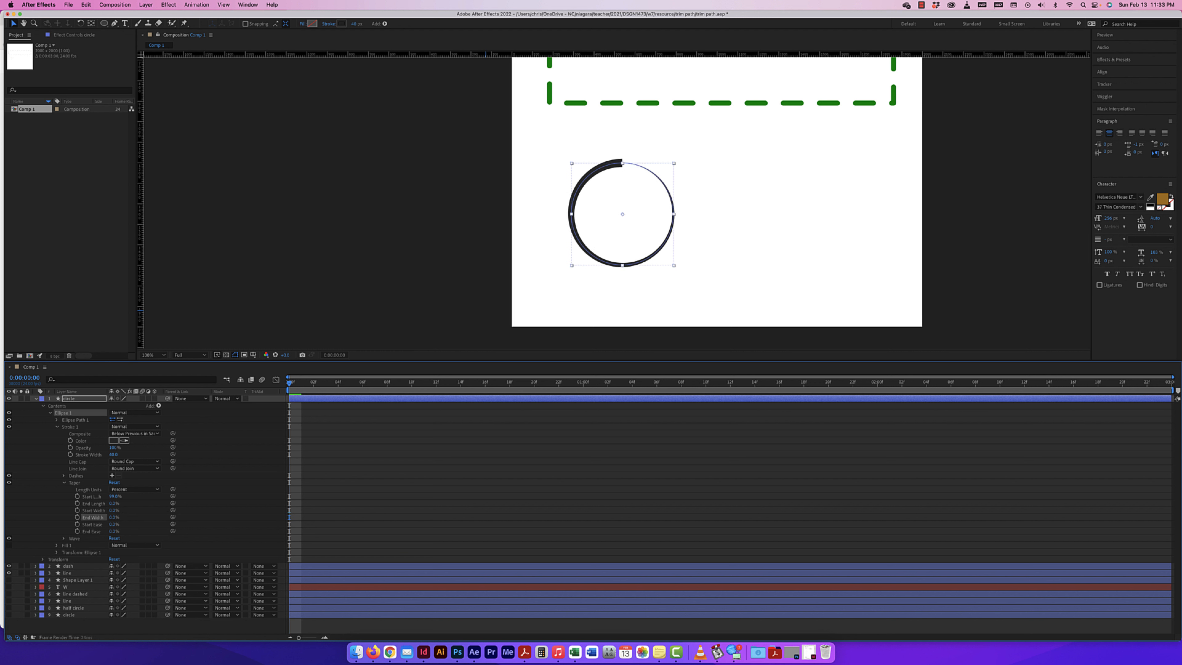
{"action": "left_click_drag", "start_coordinate": [112, 496], "coordinate": [115, 497]}
Step: Add Trim Paths to the circle, set its Start to 8%, and lower End until the stroke is hidden
{"action": "left_click", "coordinate": [159, 406]}
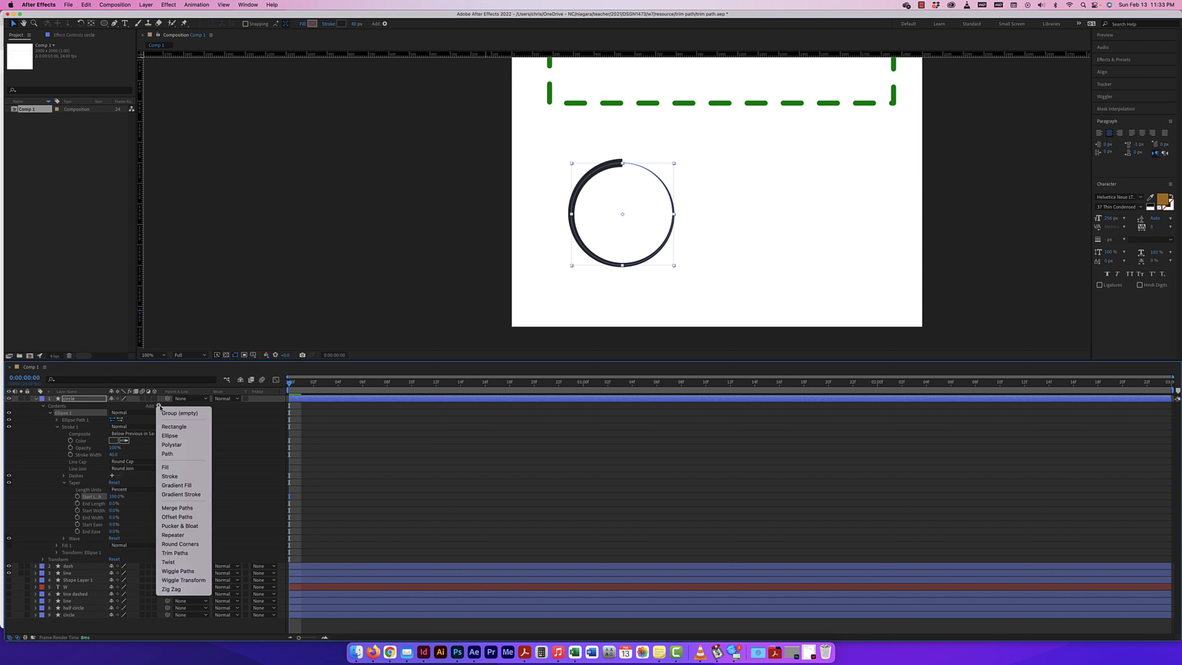
{"action": "left_click", "coordinate": [175, 553]}
{"action": "left_click", "coordinate": [56, 427]}
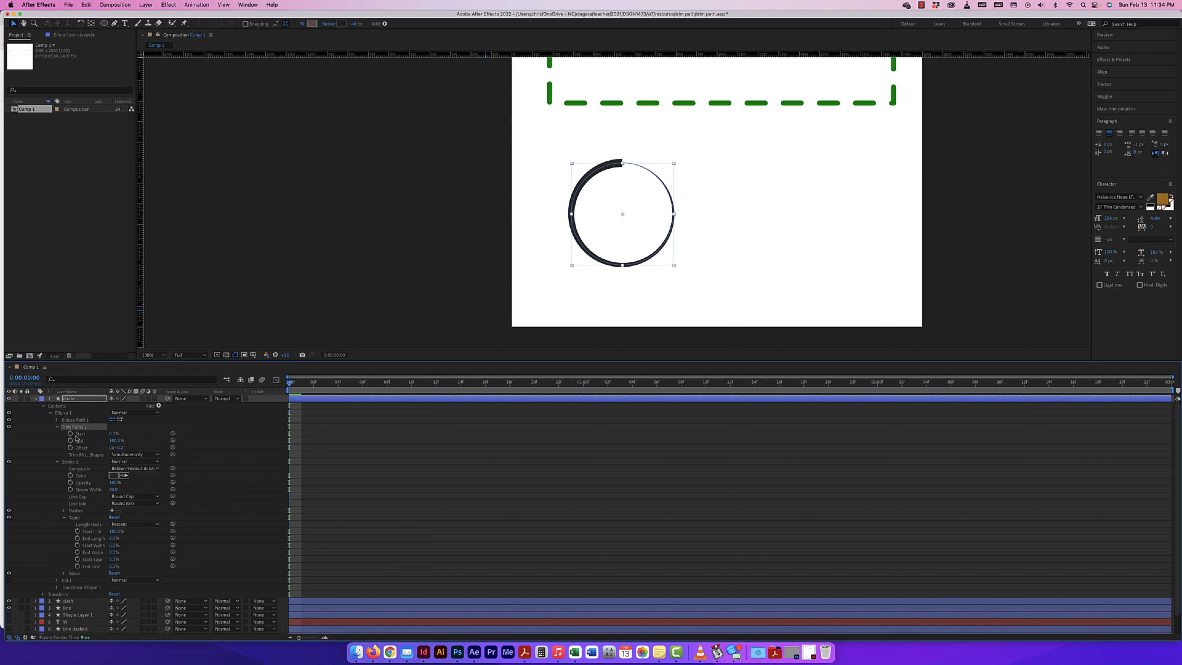
{"action": "mouse_move", "coordinate": [112, 434]}
{"action": "left_mouse_down"}
{"action": "mouse_move", "coordinate": [153, 434]}
{"action": "mouse_move", "coordinate": [97, 435]}
{"action": "left_mouse_up"}
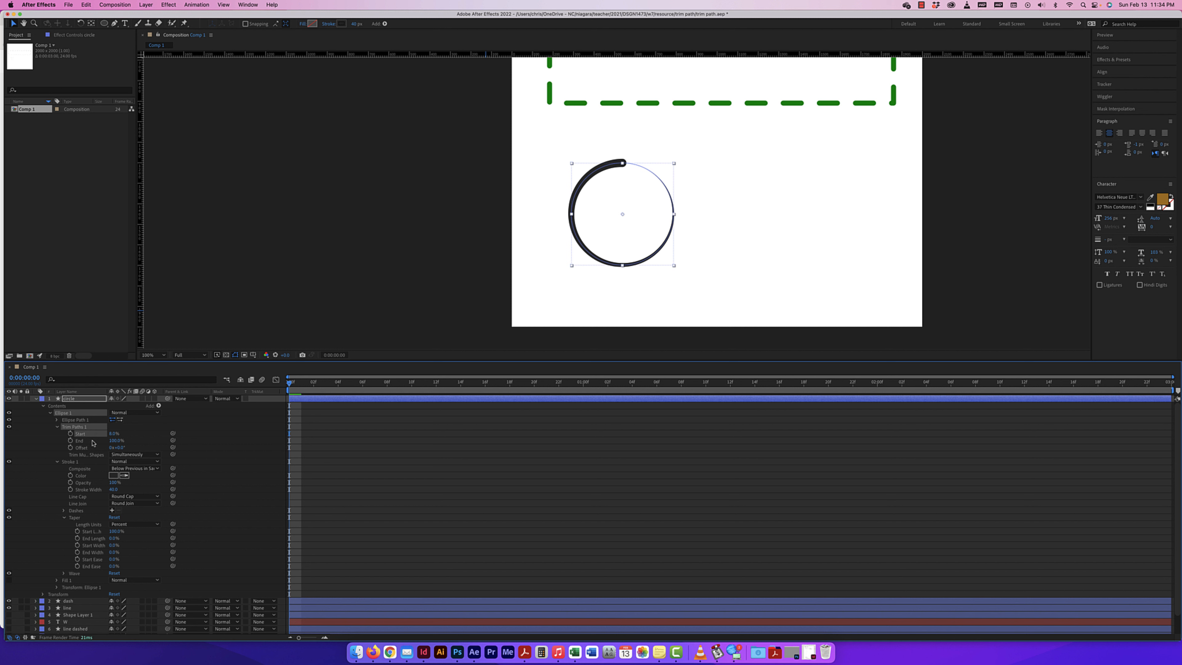
{"action": "mouse_move", "coordinate": [115, 441]}
{"action": "left_mouse_down"}
{"action": "mouse_move", "coordinate": [124, 441]}
{"action": "mouse_move", "coordinate": [70, 440]}
{"action": "mouse_move", "coordinate": [137, 440]}
{"action": "mouse_move", "coordinate": [99, 441]}
{"action": "left_mouse_up"}
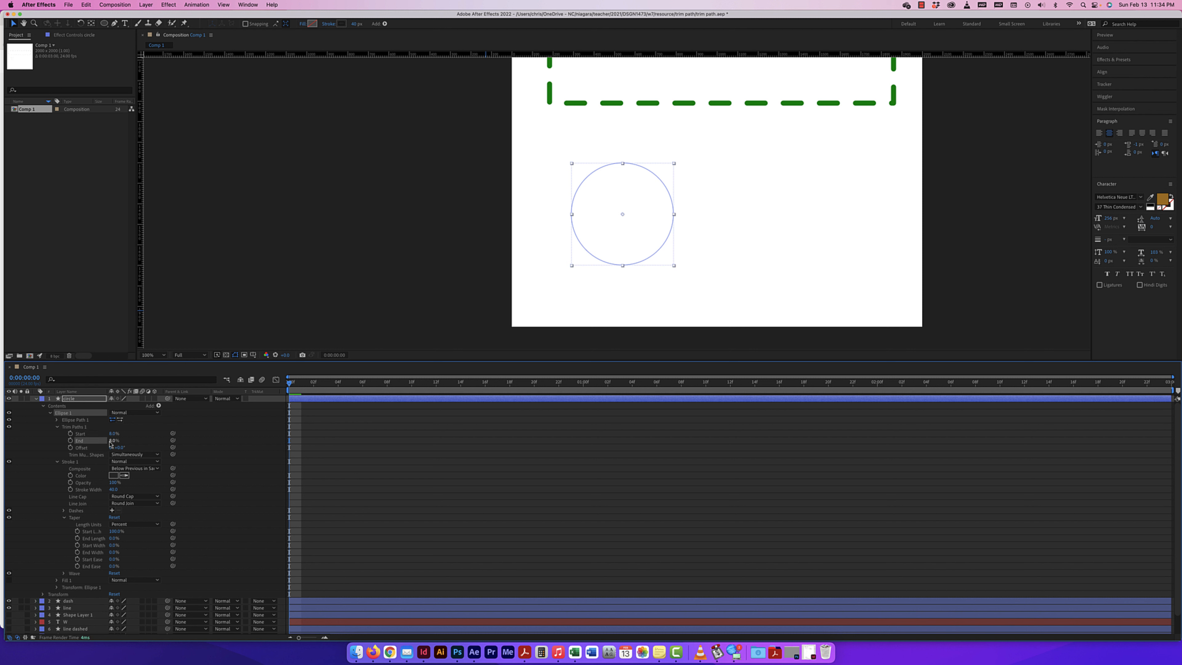
Step: Keyframe the circle's Trim Paths End at frame 0 and nearly full at frame 14, preview it, and shift the second keyframe to frame 12
{"action": "left_click", "coordinate": [69, 440]}
{"action": "left_click_drag", "start_coordinate": [290, 386], "coordinate": [460, 387]}
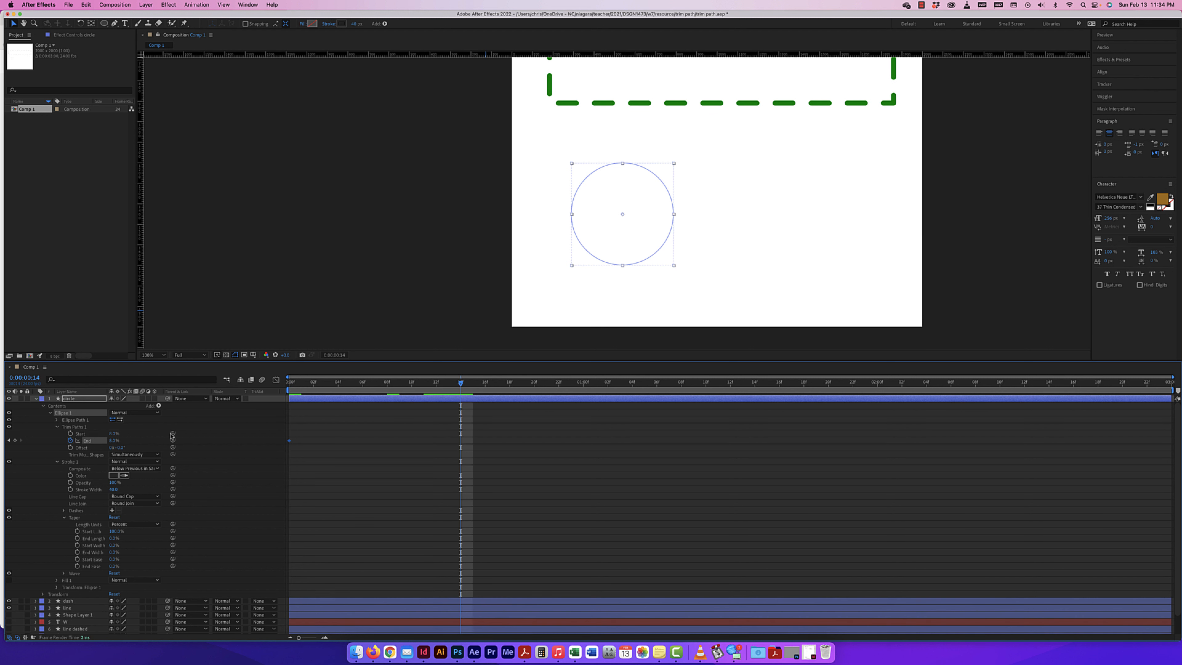
{"action": "left_click_drag", "start_coordinate": [112, 443], "coordinate": [155, 441]}
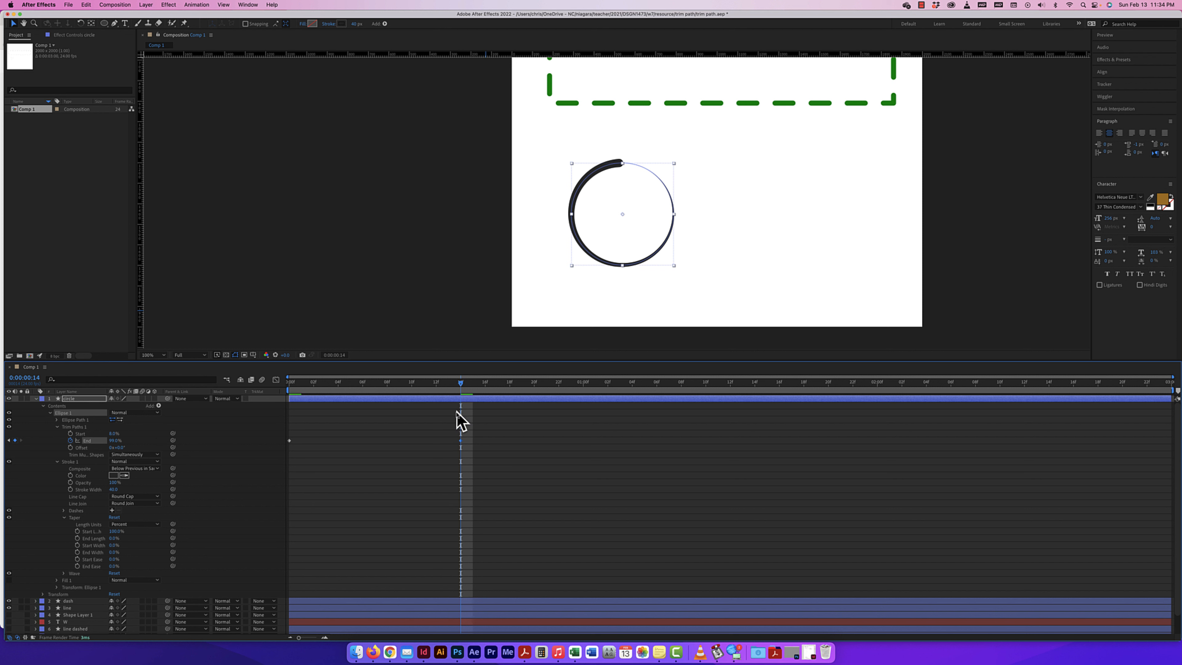
{"action": "key", "text": "space"}
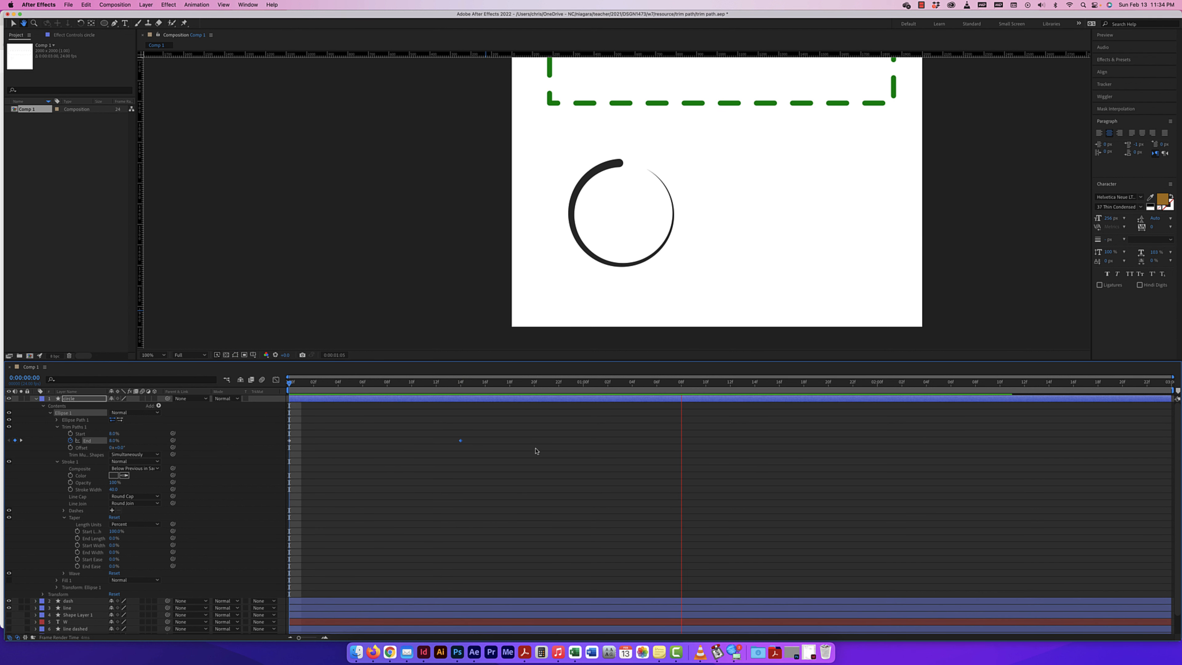
{"action": "key", "text": "space"}
{"action": "left_click_drag", "start_coordinate": [705, 385], "coordinate": [289, 386]}
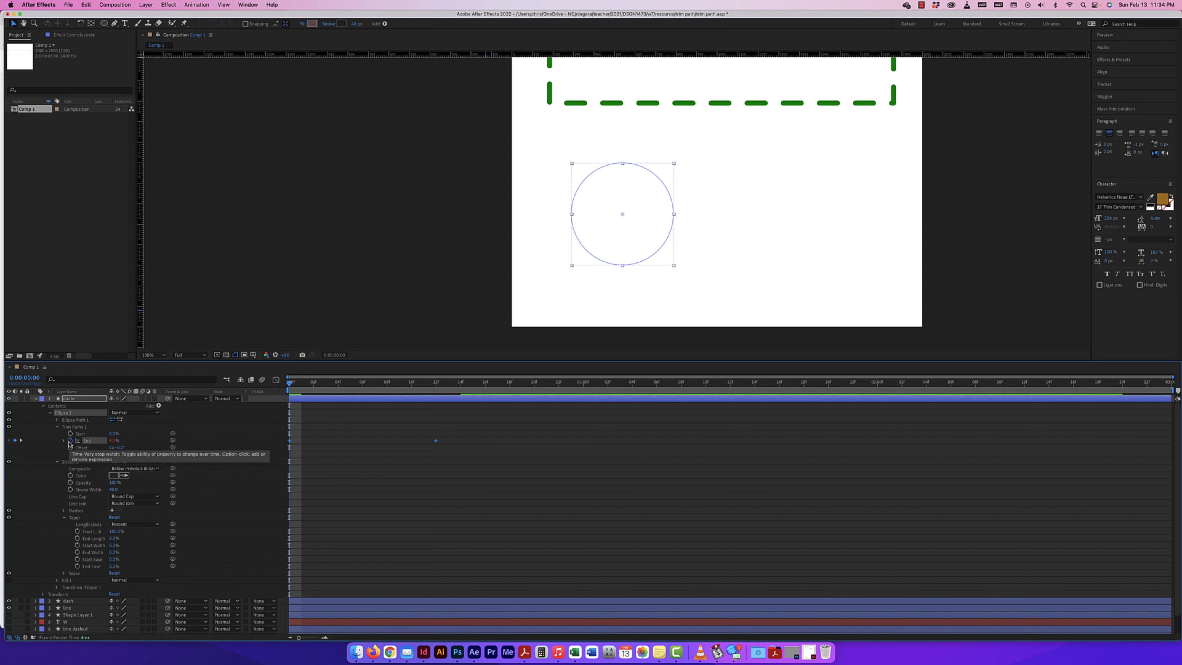
Step: Add a loopOut() expression to the circle's Trim Paths End property
{"action": "left_click", "coordinate": [71, 441], "text": "alt"}
{"action": "left_click", "coordinate": [465, 450]}
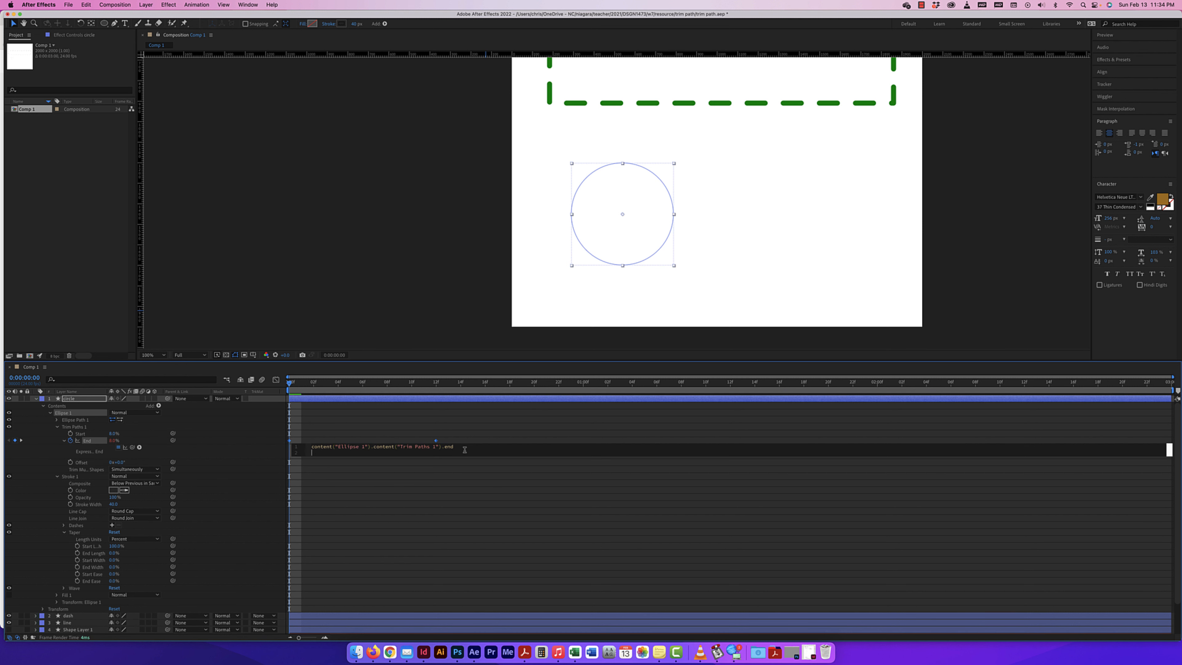
{"action": "type", "text": "loop"}
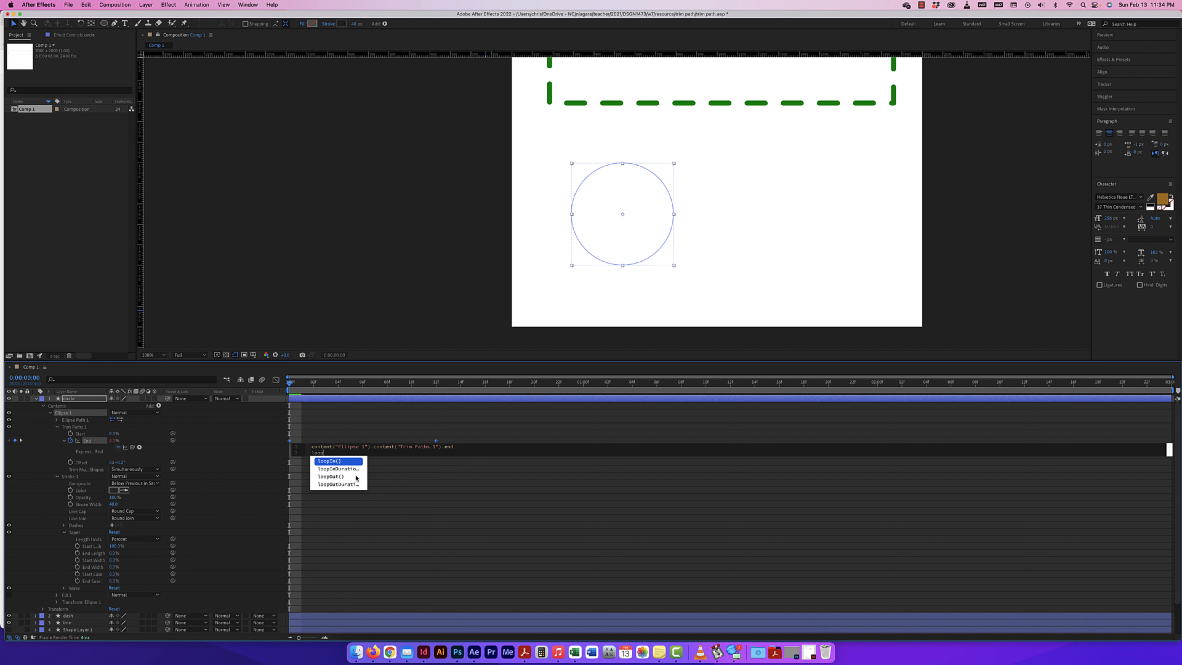
{"action": "left_click", "coordinate": [356, 476]}
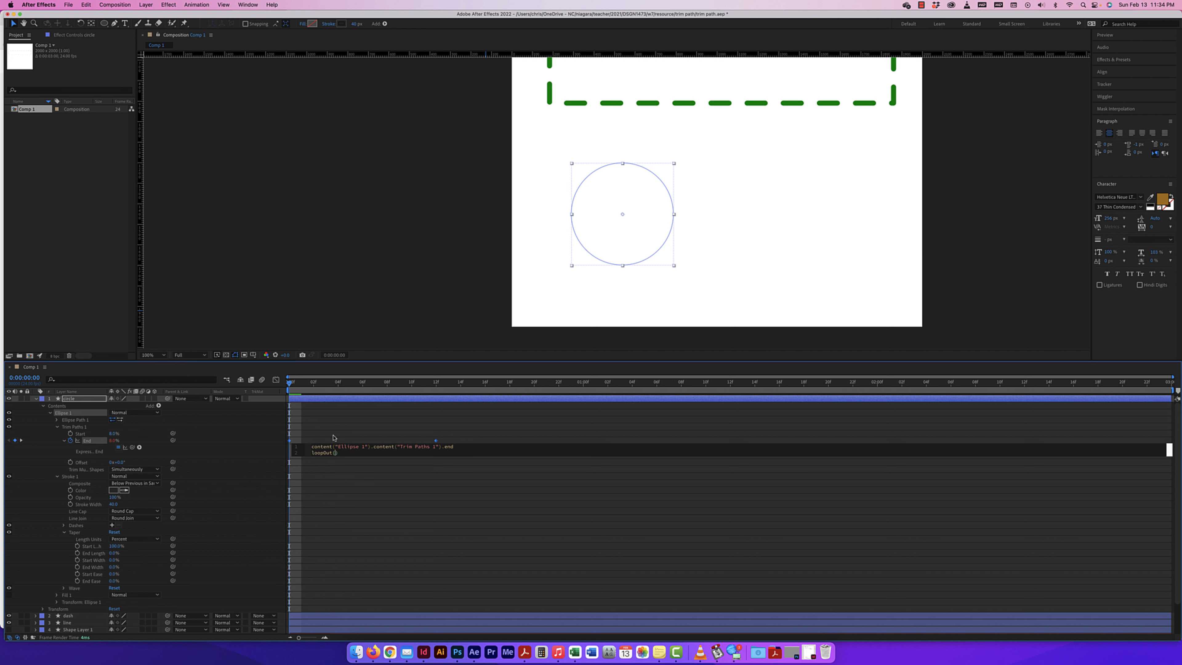
{"action": "scroll", "coordinate": [333, 438], "scroll_direction": "down", "scroll_amount": 1}
{"action": "left_click", "coordinate": [294, 383]}
Step: Preview the circle's looping trim animation and return to frame 0
{"action": "key", "text": "space"}
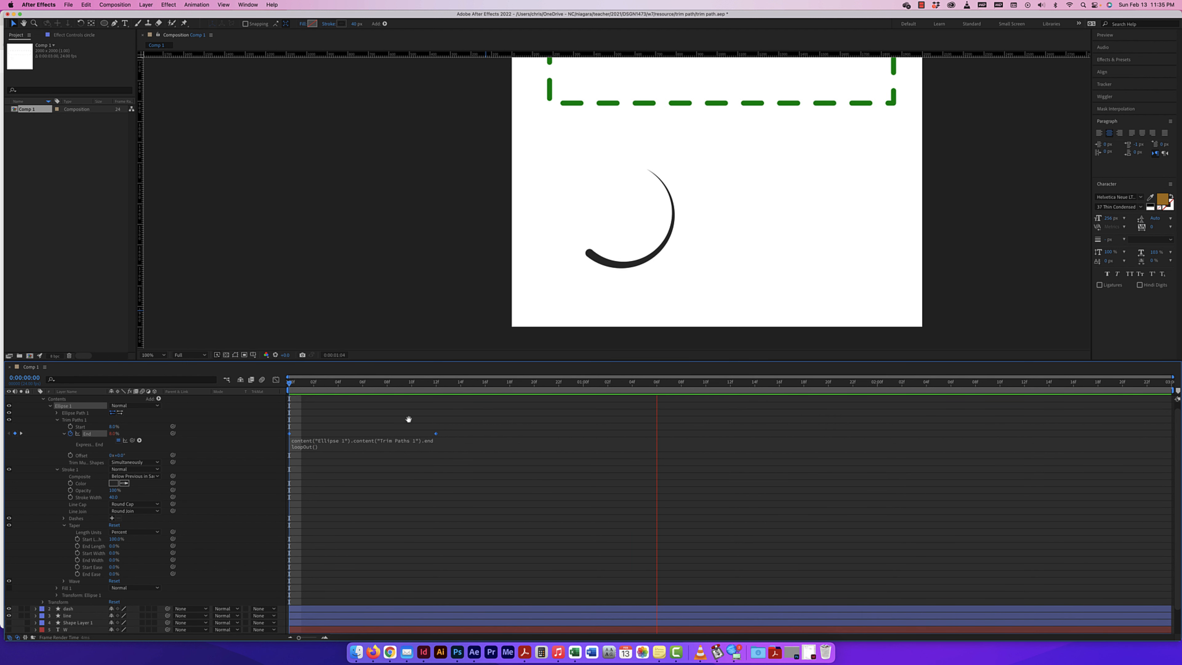
{"action": "key", "text": "space"}
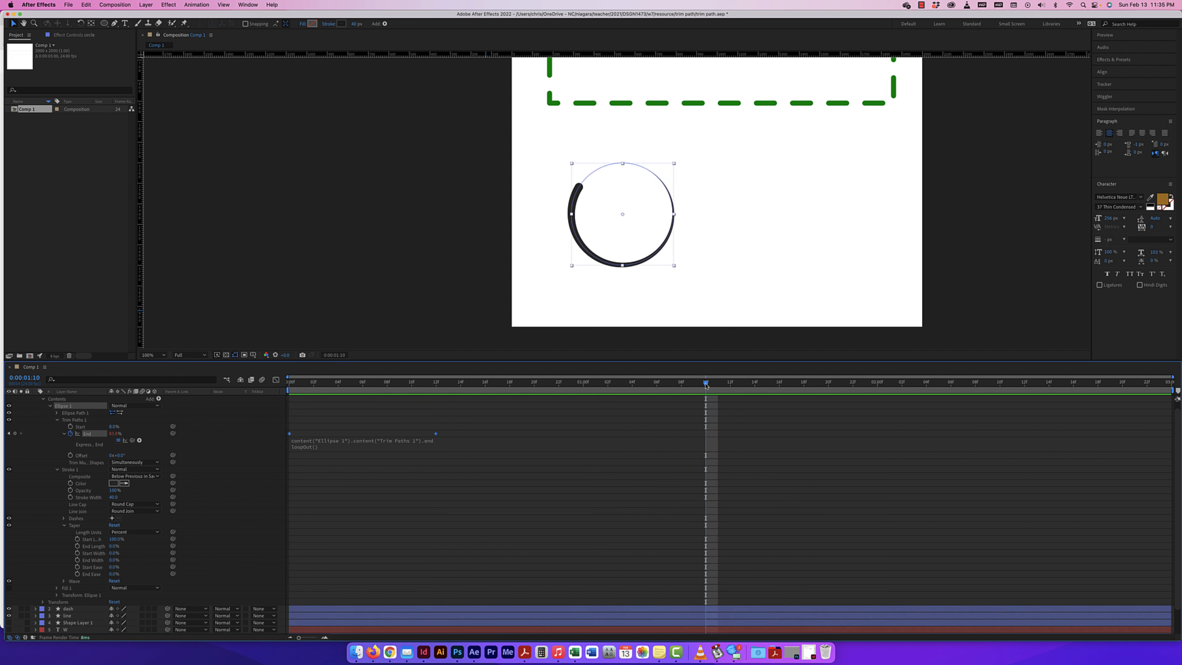
{"action": "left_click_drag", "start_coordinate": [706, 385], "coordinate": [337, 384]}
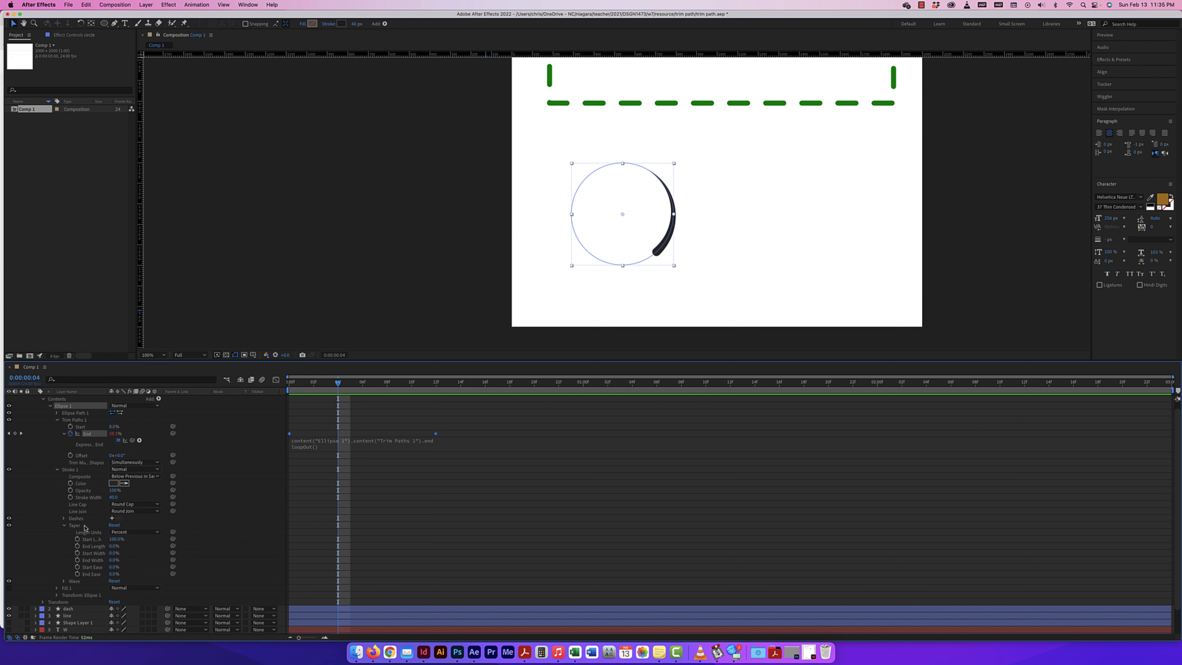
{"action": "left_click_drag", "start_coordinate": [339, 385], "coordinate": [289, 385]}
{"action": "scroll", "coordinate": [35, 402], "scroll_direction": "up", "scroll_amount": 1}
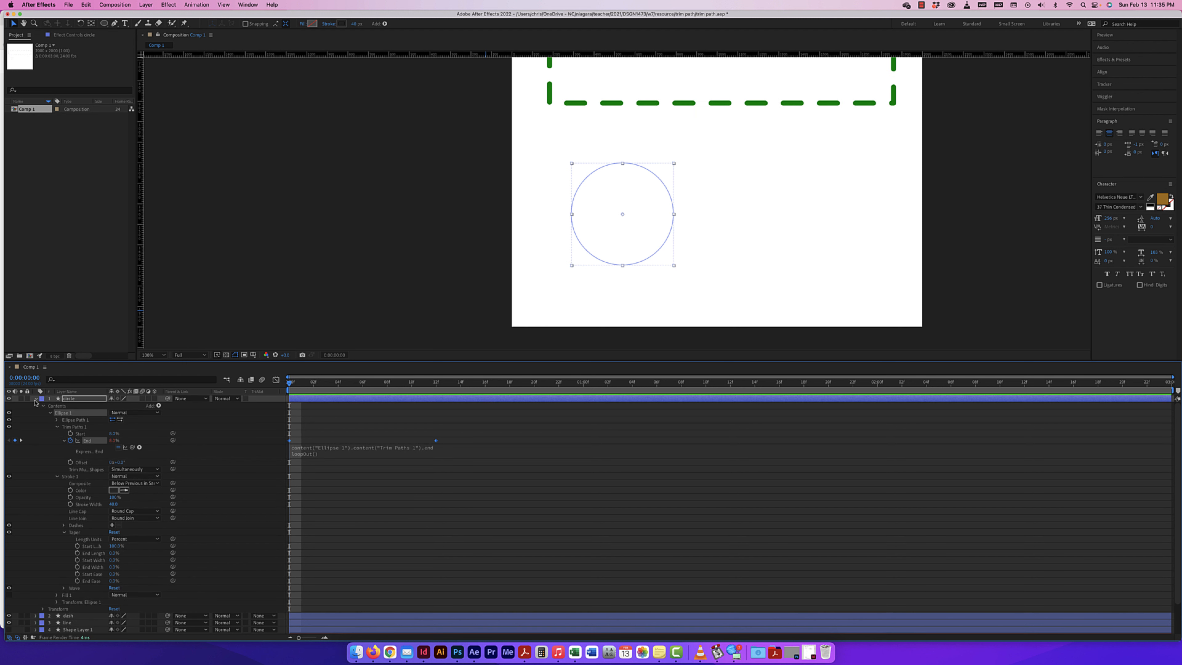
Step: Collapse and deselect the circle layer, and draw a dark red curved stroke beside the circle with the Pen tool
{"action": "left_click", "coordinate": [35, 399]}
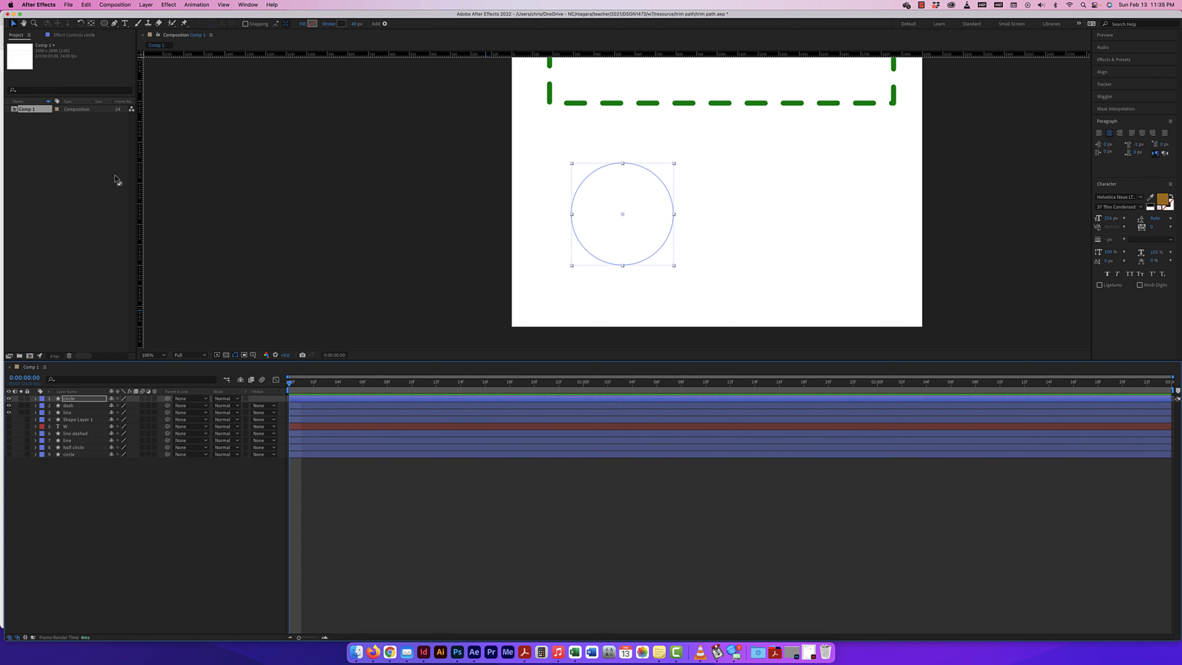
{"action": "left_click", "coordinate": [115, 24]}
{"action": "left_click", "coordinate": [111, 480]}
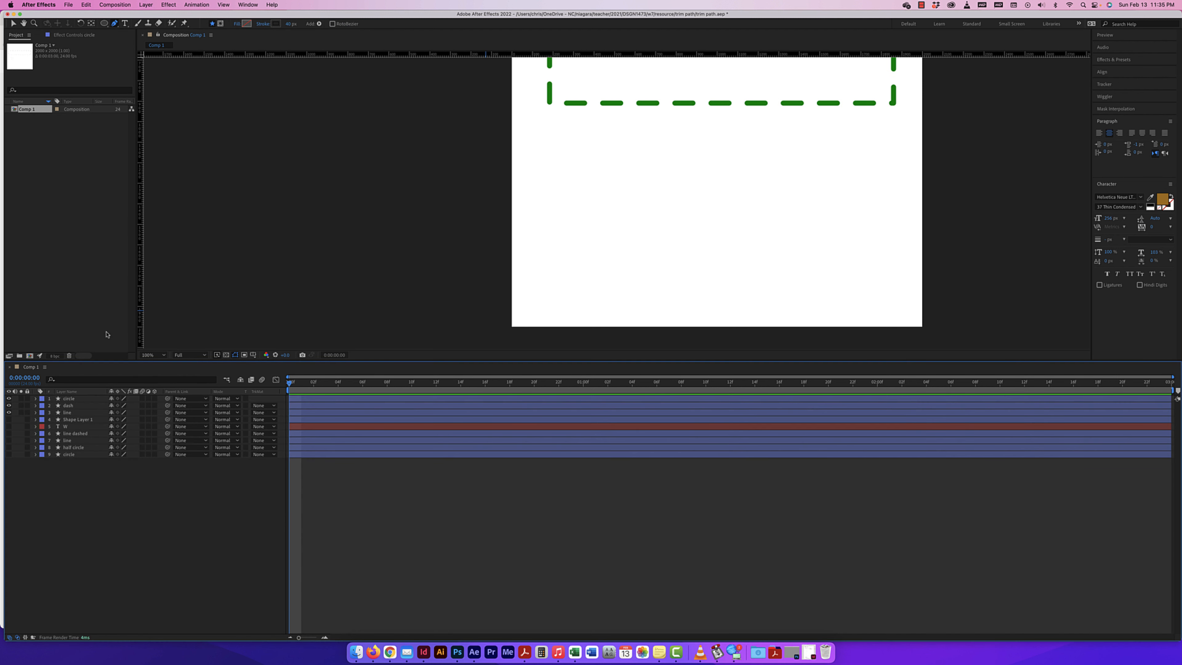
{"action": "left_click", "coordinate": [113, 23]}
{"action": "left_click", "coordinate": [728, 286]}
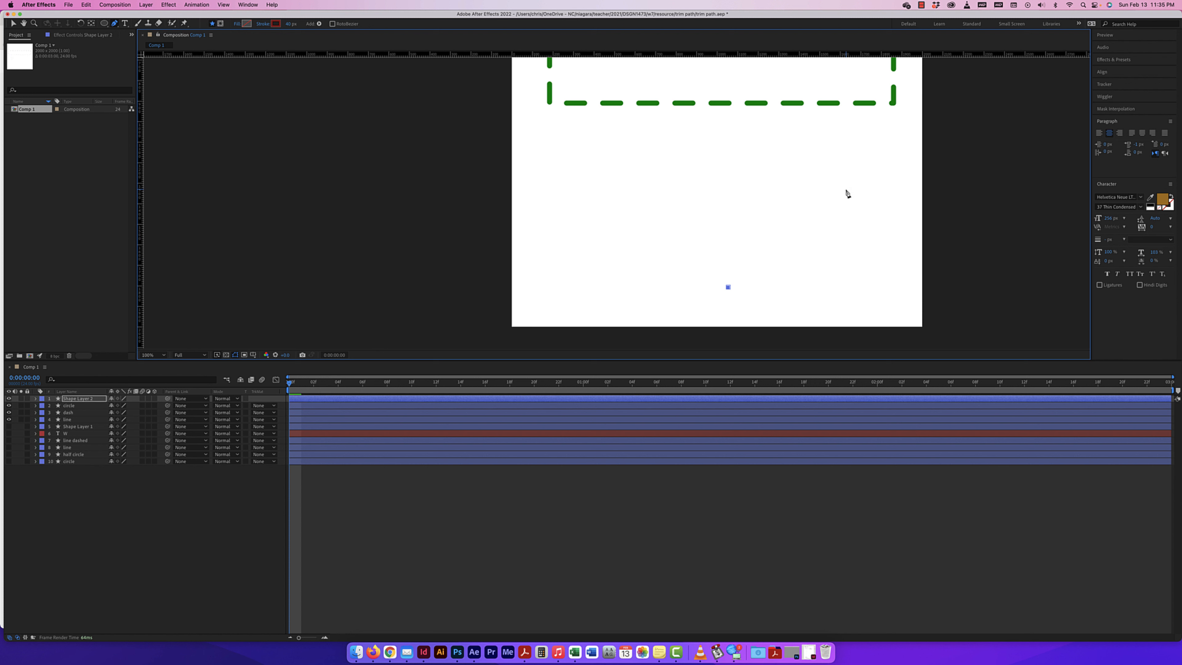
{"action": "left_click_drag", "start_coordinate": [846, 189], "coordinate": [960, 204]}
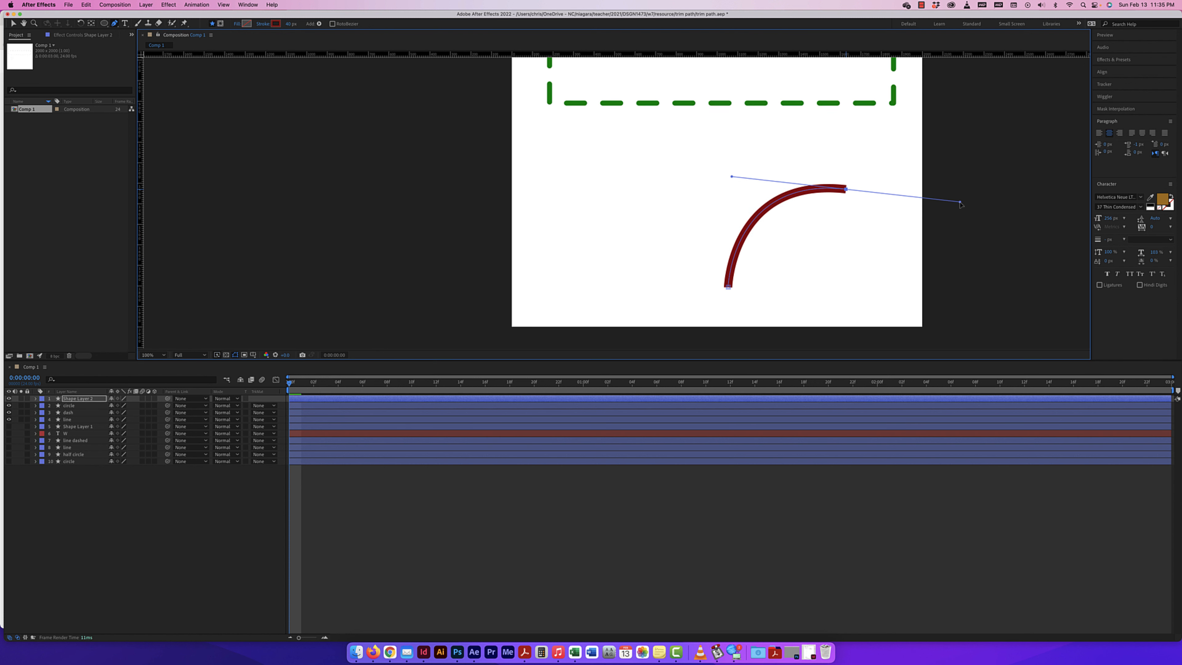
Step: Expand the red curve's stroke settings and set its taper Start Length to 100%
{"action": "left_click", "coordinate": [35, 399]}
{"action": "left_click", "coordinate": [42, 407]}
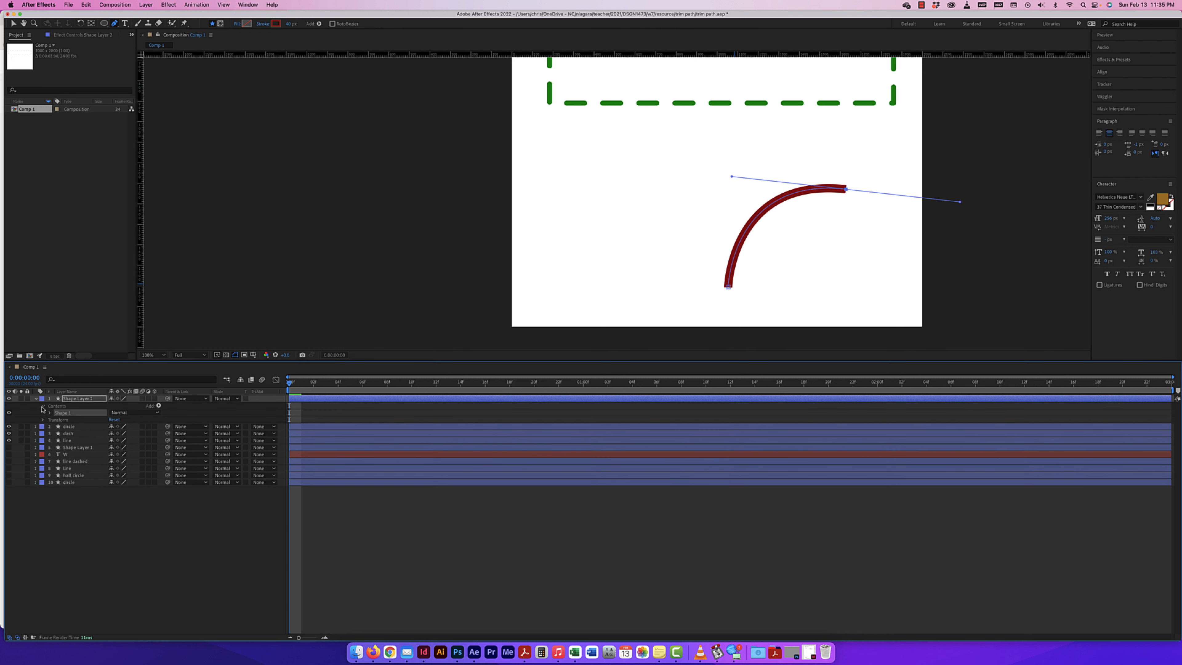
{"action": "left_click", "coordinate": [51, 413]}
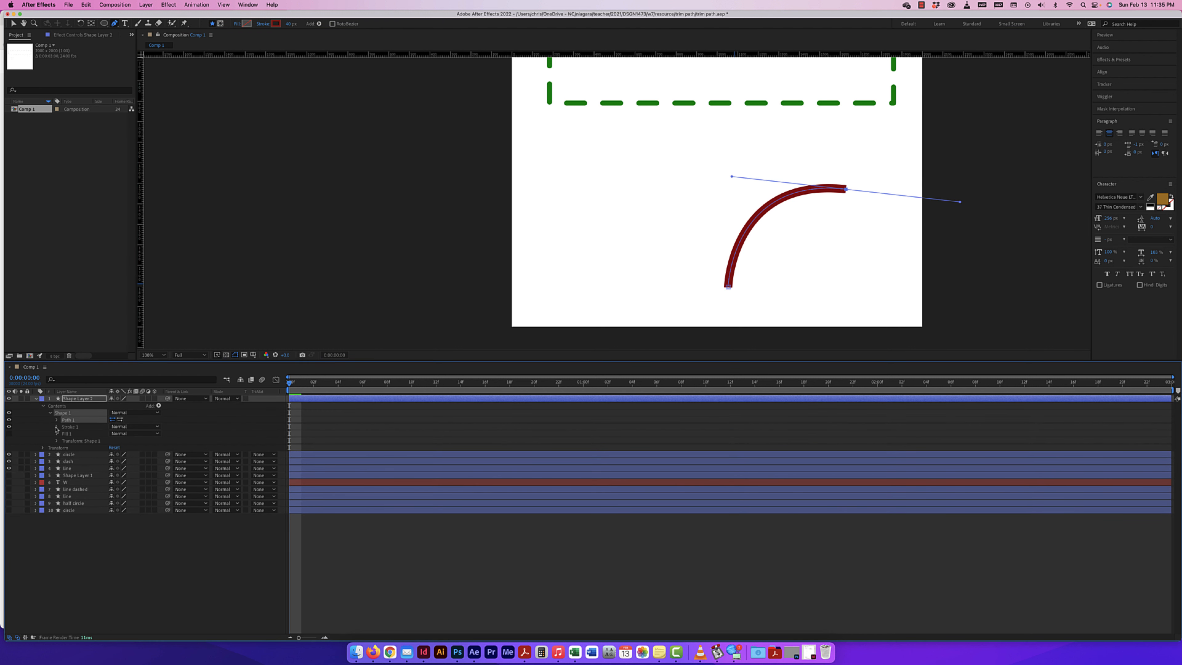
{"action": "left_click", "coordinate": [56, 427]}
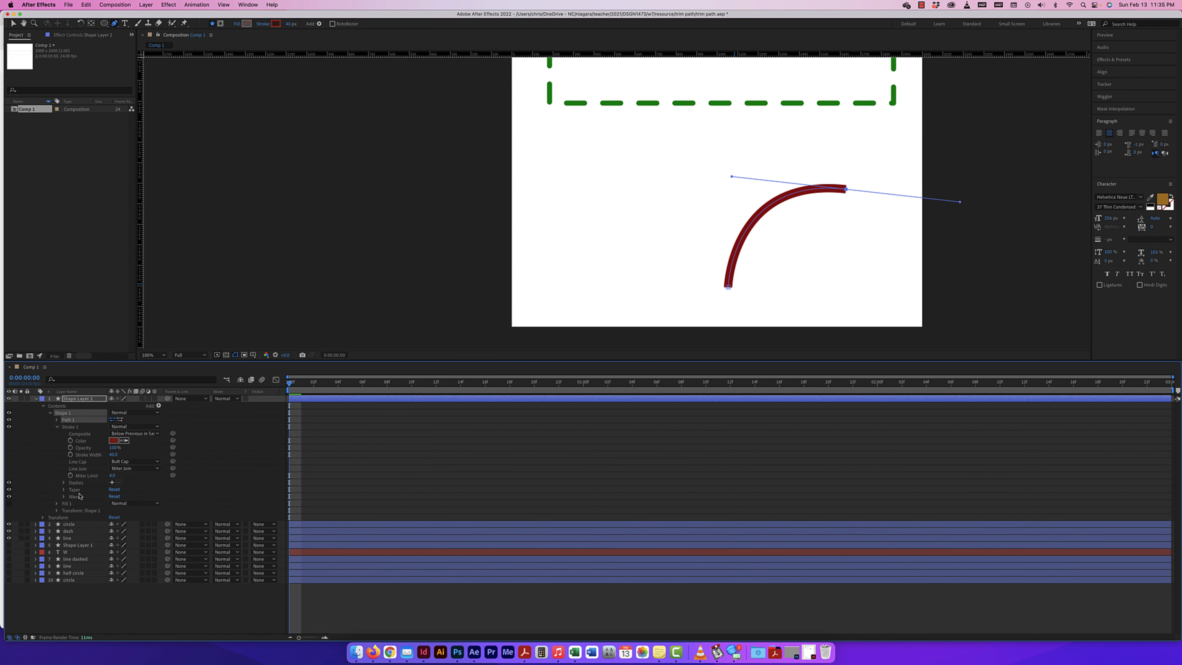
{"action": "left_click", "coordinate": [63, 490]}
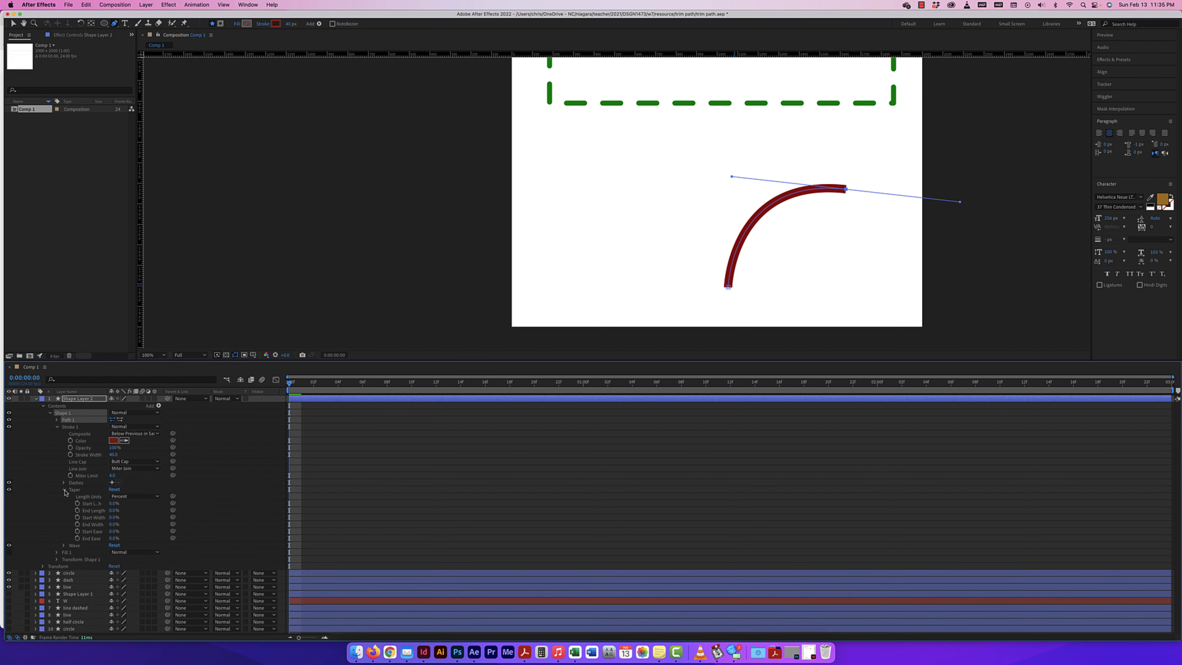
{"action": "left_click_drag", "start_coordinate": [112, 503], "coordinate": [194, 504]}
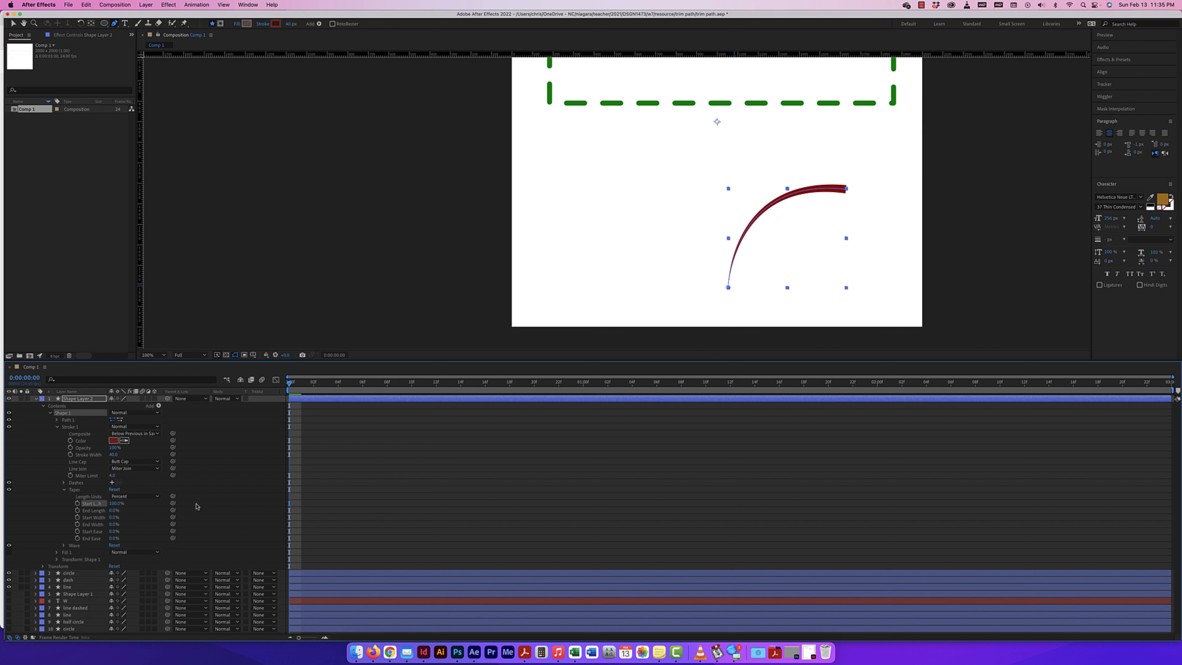
Step: Set the red curve's Line Cap to Round Cap and Line Join to Round Join
{"action": "left_click", "coordinate": [134, 461]}
{"action": "left_click", "coordinate": [128, 479]}
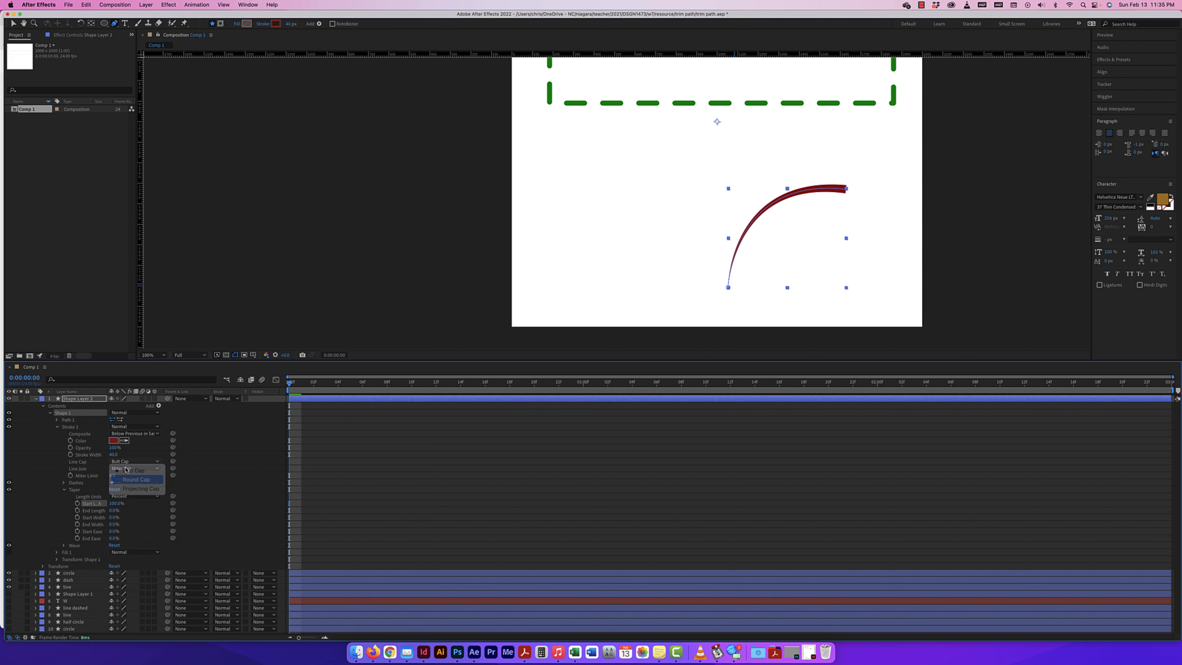
{"action": "left_click", "coordinate": [131, 468]}
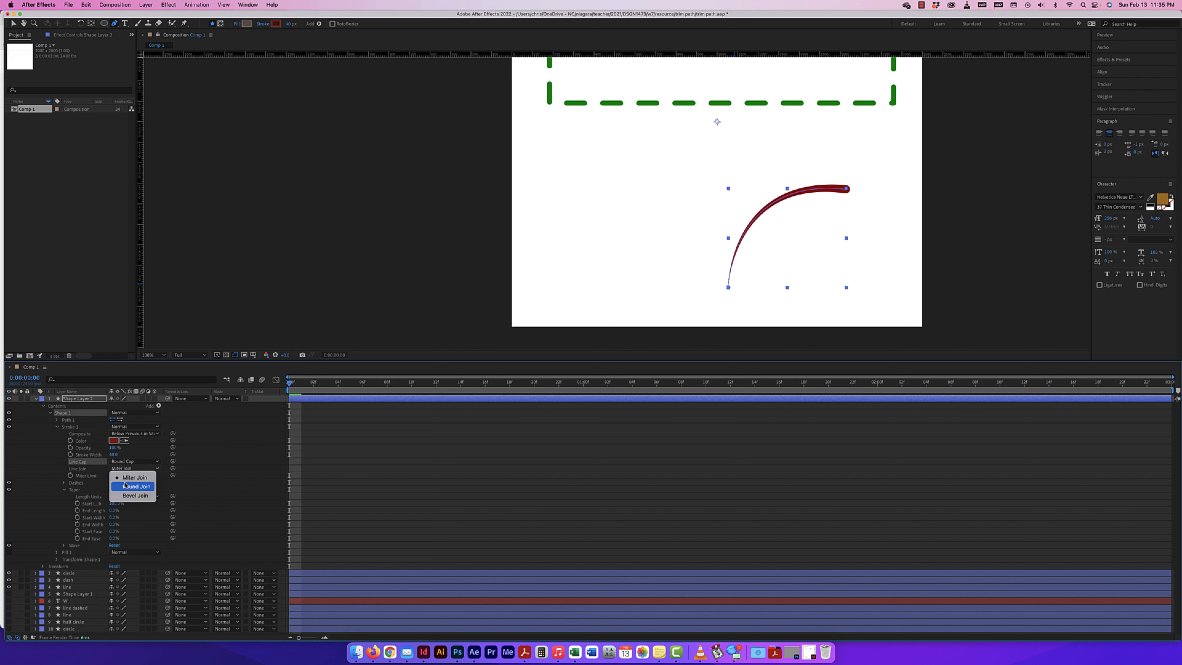
{"action": "left_click", "coordinate": [135, 486]}
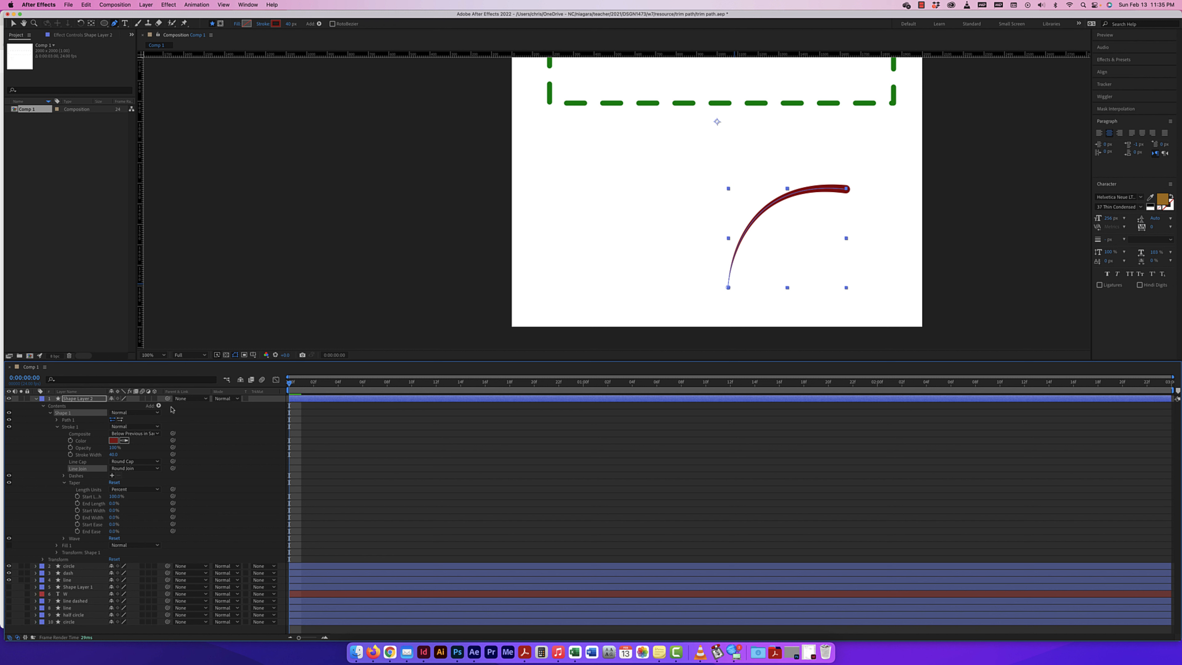
Step: Add Trim Paths to the red curve, keeping Start at 0% and lowering End to 0%
{"action": "left_click", "coordinate": [160, 406]}
{"action": "left_click", "coordinate": [176, 554]}
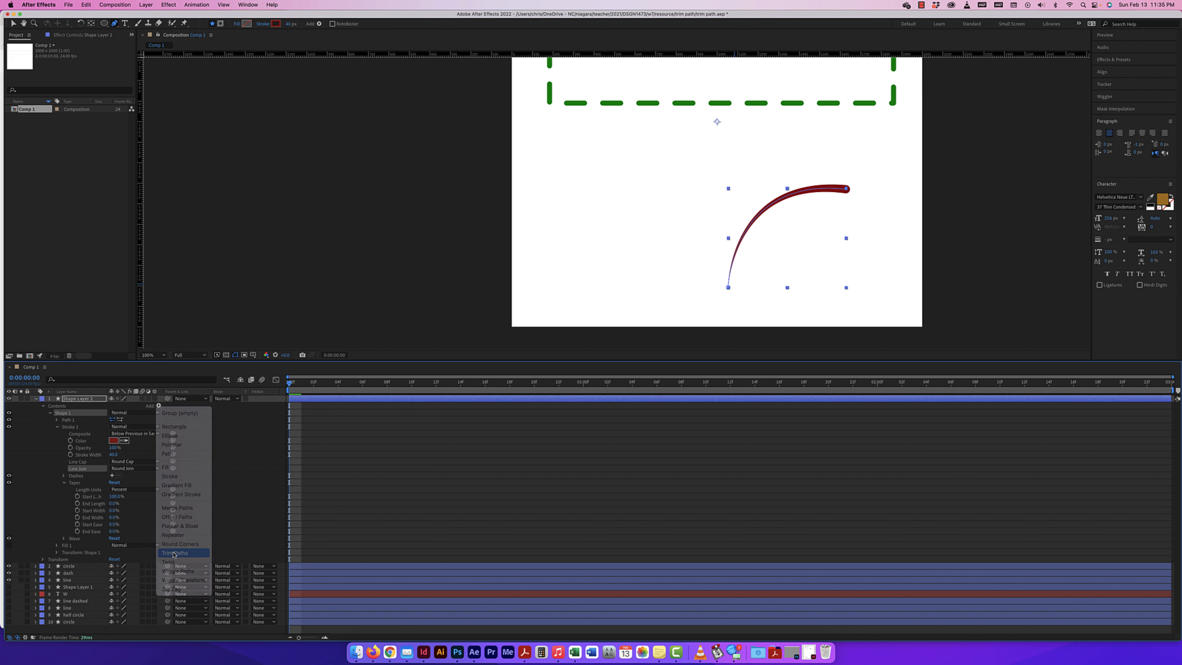
{"action": "left_click", "coordinate": [56, 426]}
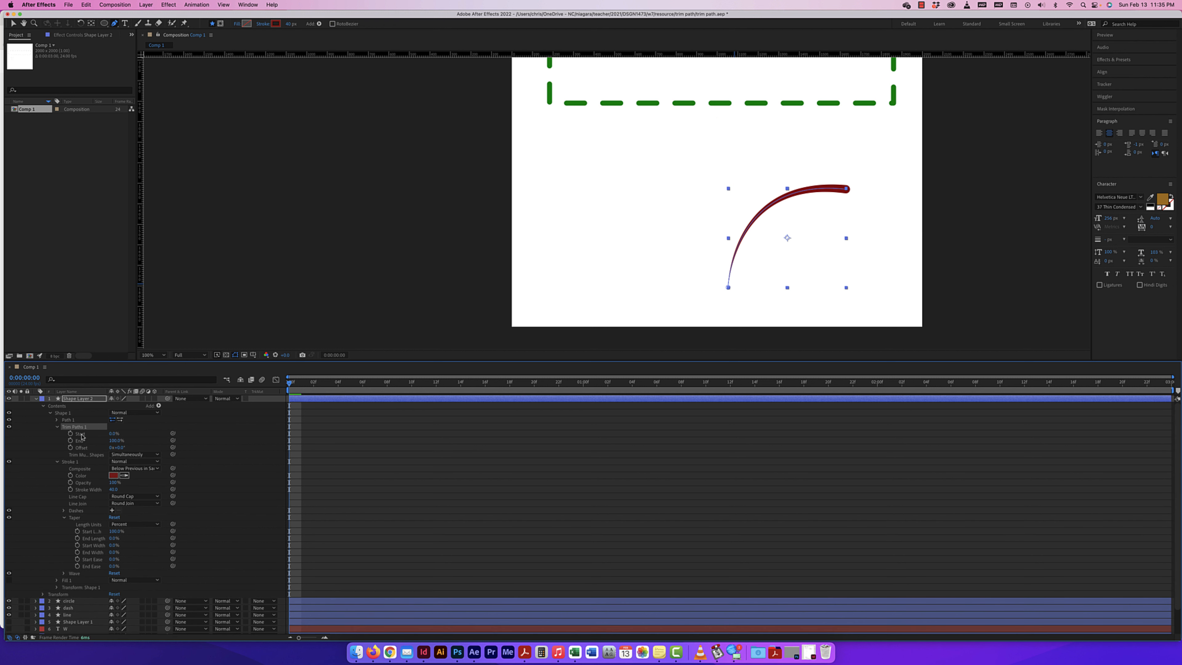
{"action": "mouse_move", "coordinate": [112, 437]}
{"action": "left_mouse_down"}
{"action": "mouse_move", "coordinate": [127, 433]}
{"action": "mouse_move", "coordinate": [100, 439]}
{"action": "mouse_move", "coordinate": [160, 438]}
{"action": "mouse_move", "coordinate": [105, 439]}
{"action": "left_mouse_up"}
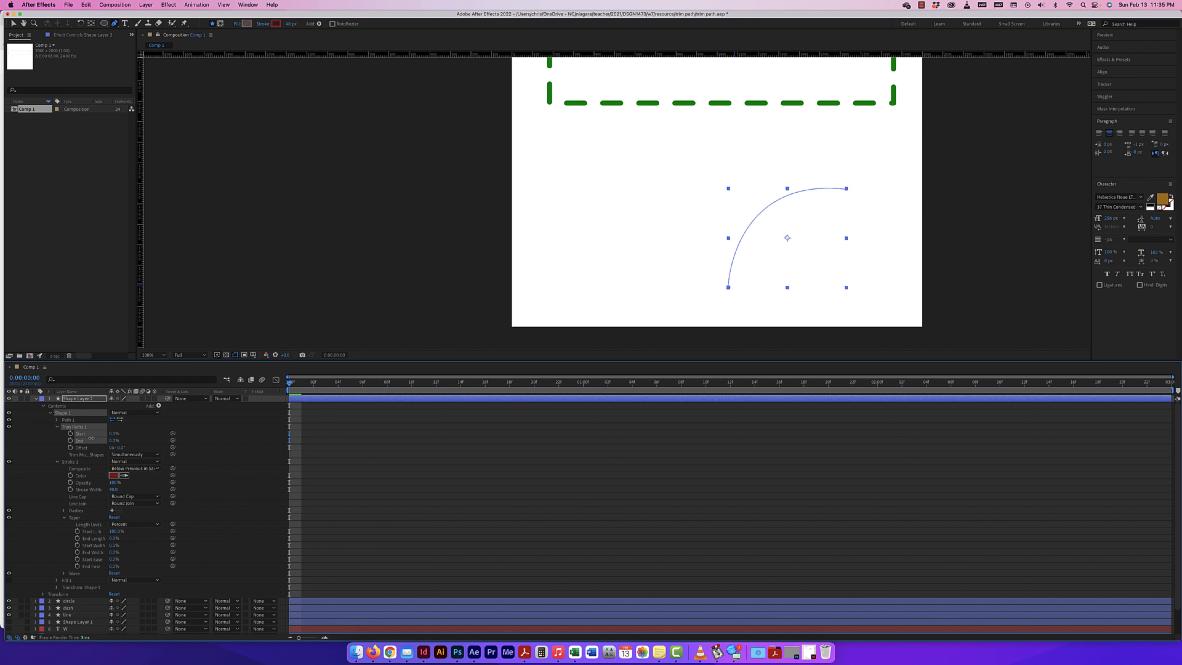
Step: Keyframe the red curve's Trim Paths End from 0% at frame 0 to 100% at frame 8, and preview the animation
{"action": "left_click", "coordinate": [70, 440]}
{"action": "left_click_drag", "start_coordinate": [289, 382], "coordinate": [387, 383]}
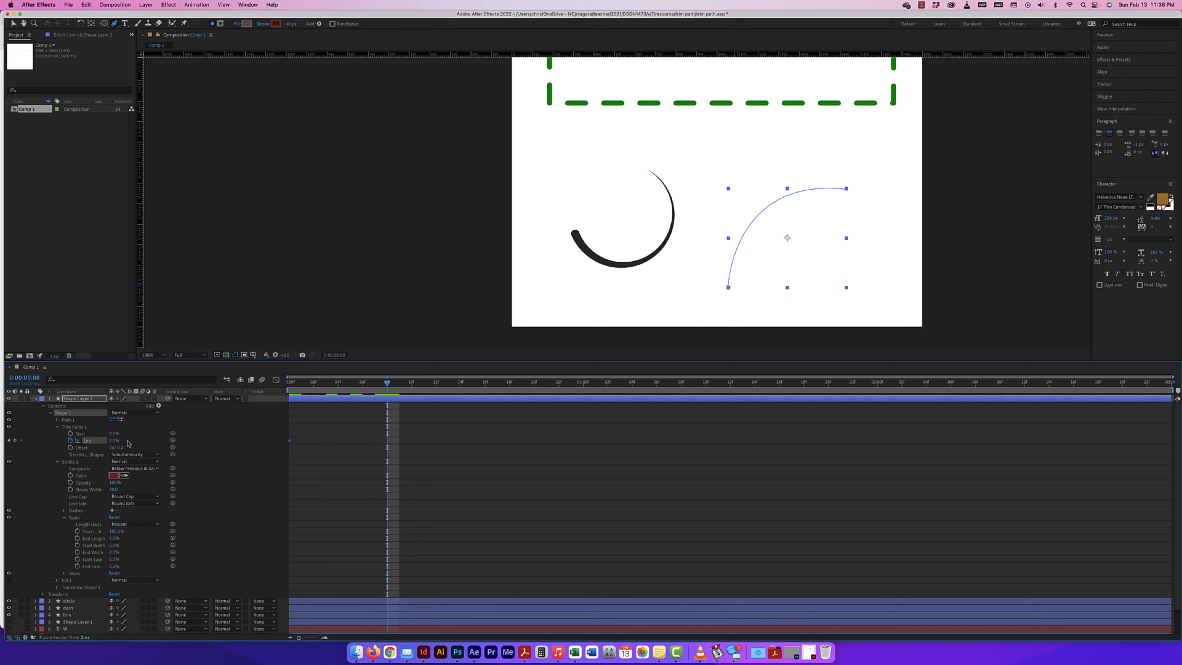
{"action": "left_click_drag", "start_coordinate": [114, 441], "coordinate": [125, 440]}
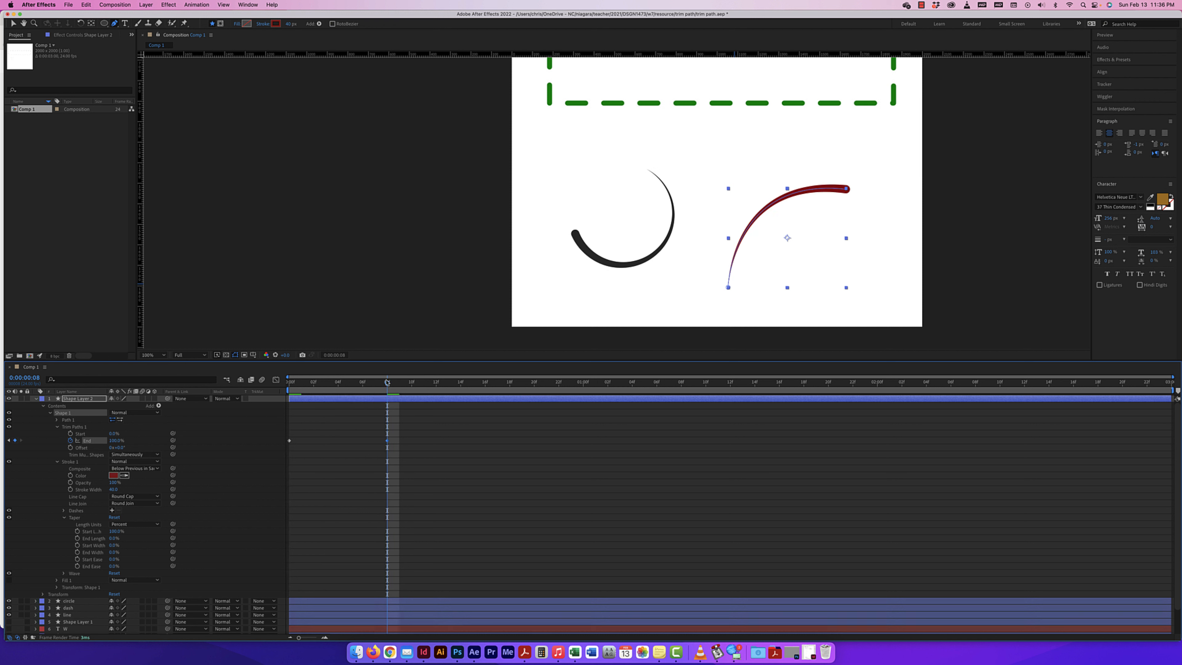
{"action": "key", "text": "space"}
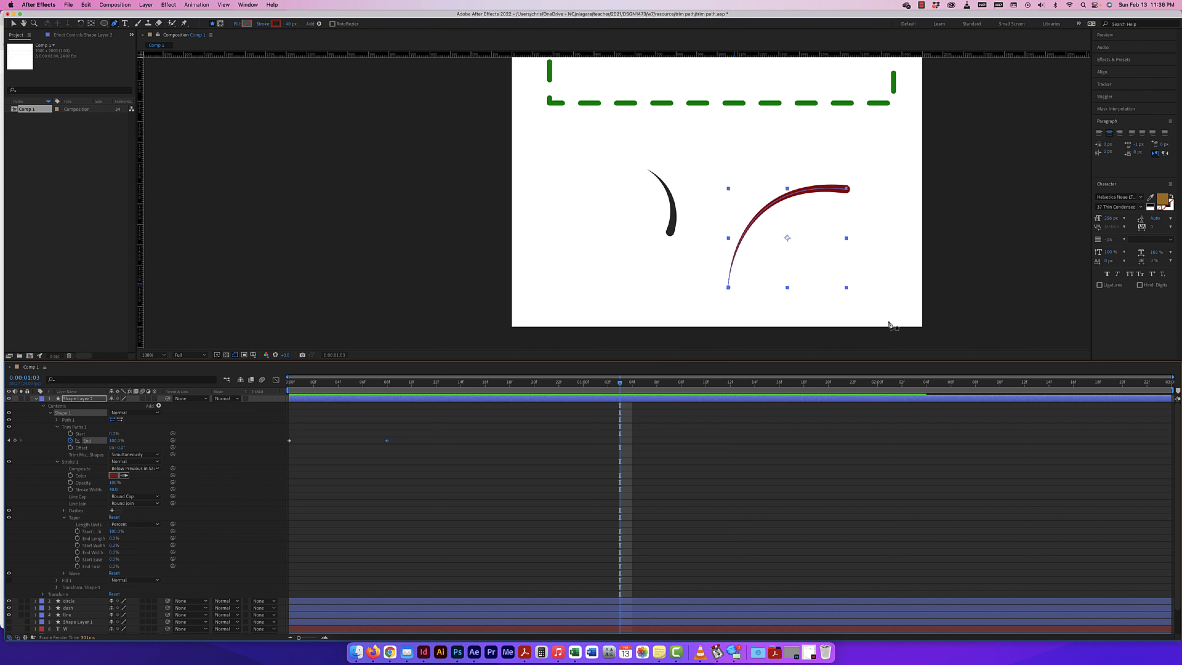
Step: Return to frame 0, collapse the red curve's layer and rename it "firework"
{"action": "left_click_drag", "start_coordinate": [620, 384], "coordinate": [289, 384]}
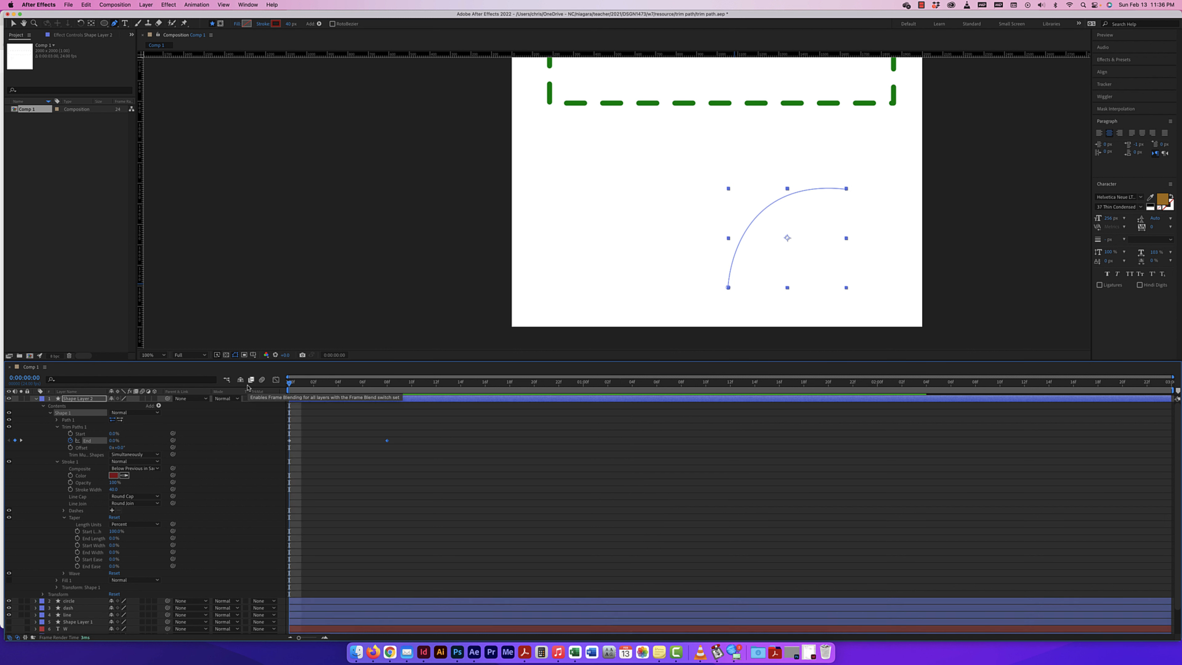
{"action": "left_click", "coordinate": [35, 399]}
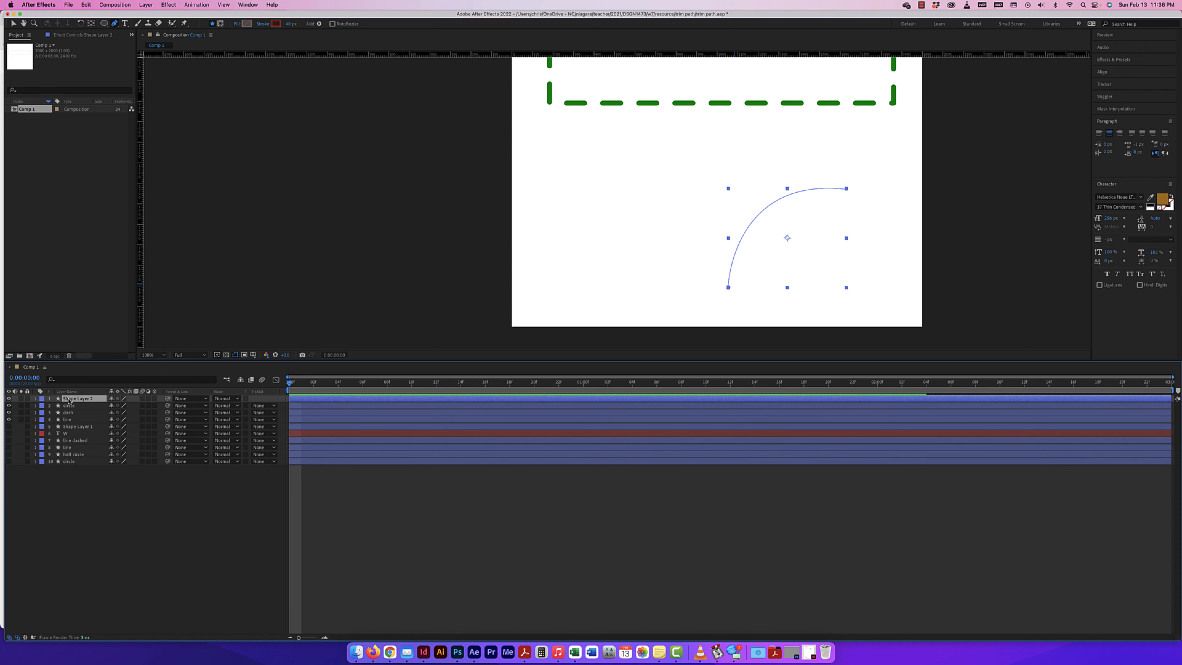
{"action": "key", "text": "Return"}
{"action": "type", "text": "c"}
{"action": "type", "text": "irework"}
{"action": "key", "text": "Return"}
Step: Add the text letter "W" and position it just below the dashed green rectangle
{"action": "left_click", "coordinate": [125, 22]}
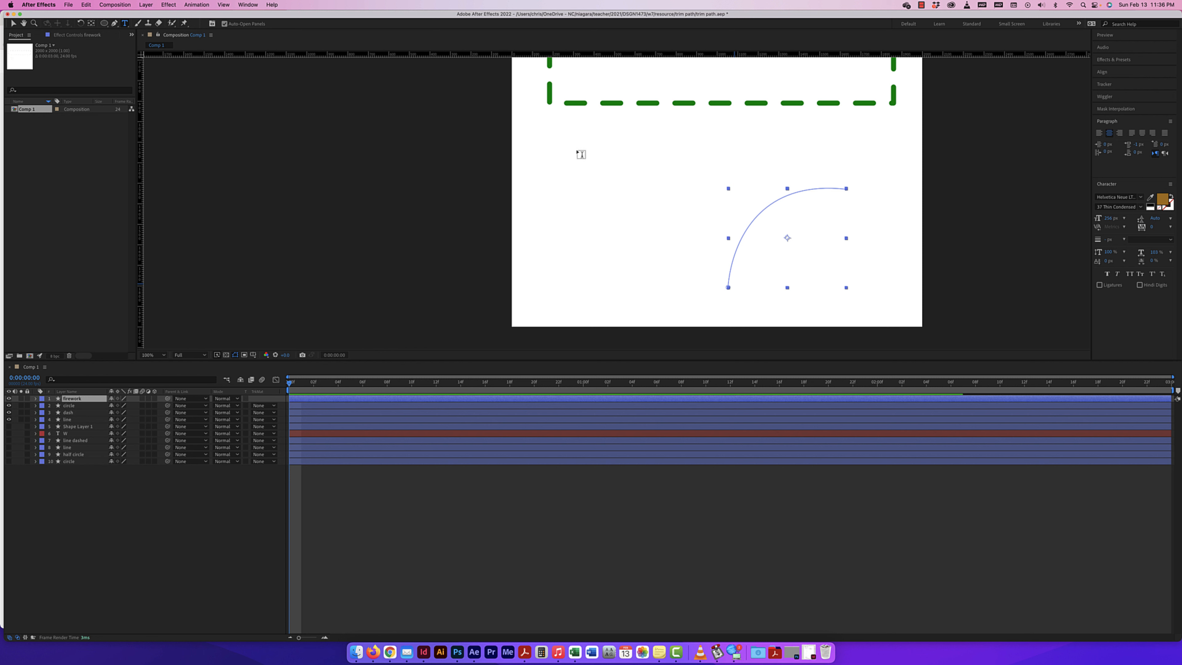
{"action": "left_click", "coordinate": [694, 152]}
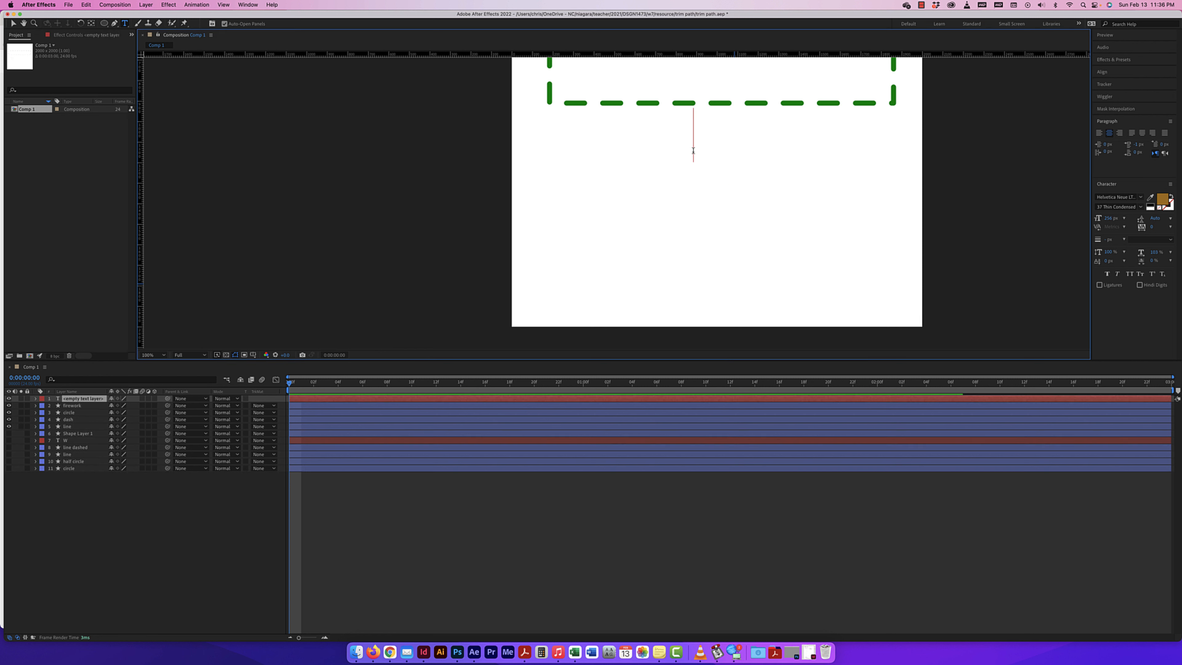
{"action": "type", "text": "WW"}
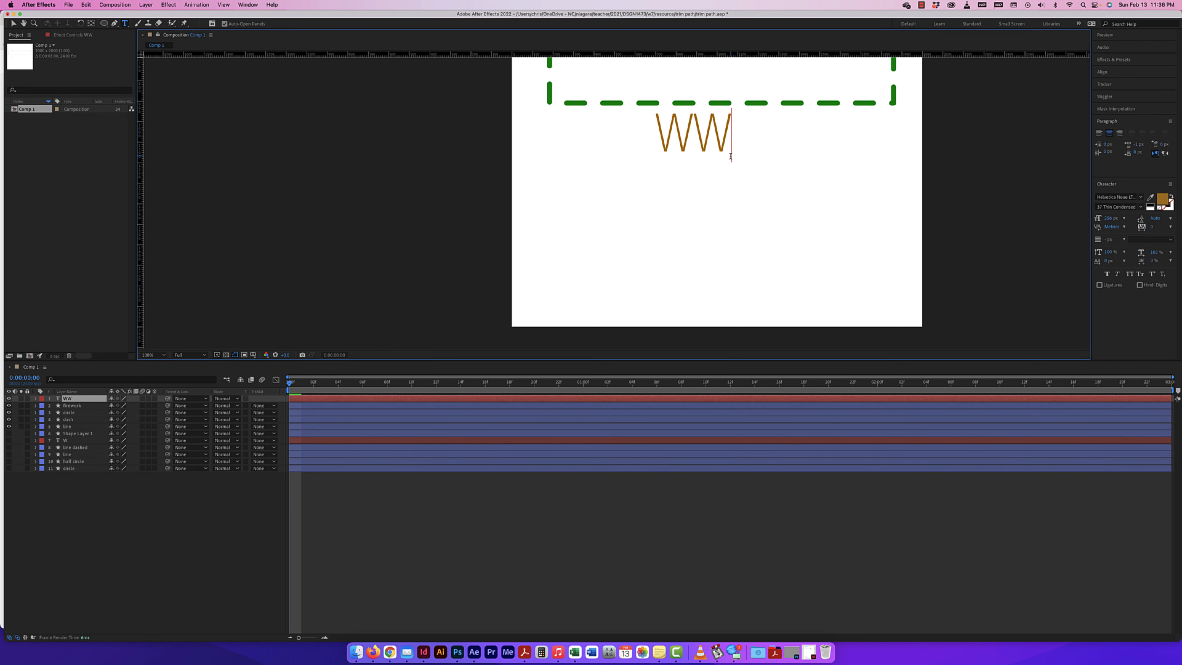
{"action": "key", "text": "BackSpace"}
{"action": "left_click", "coordinate": [11, 24]}
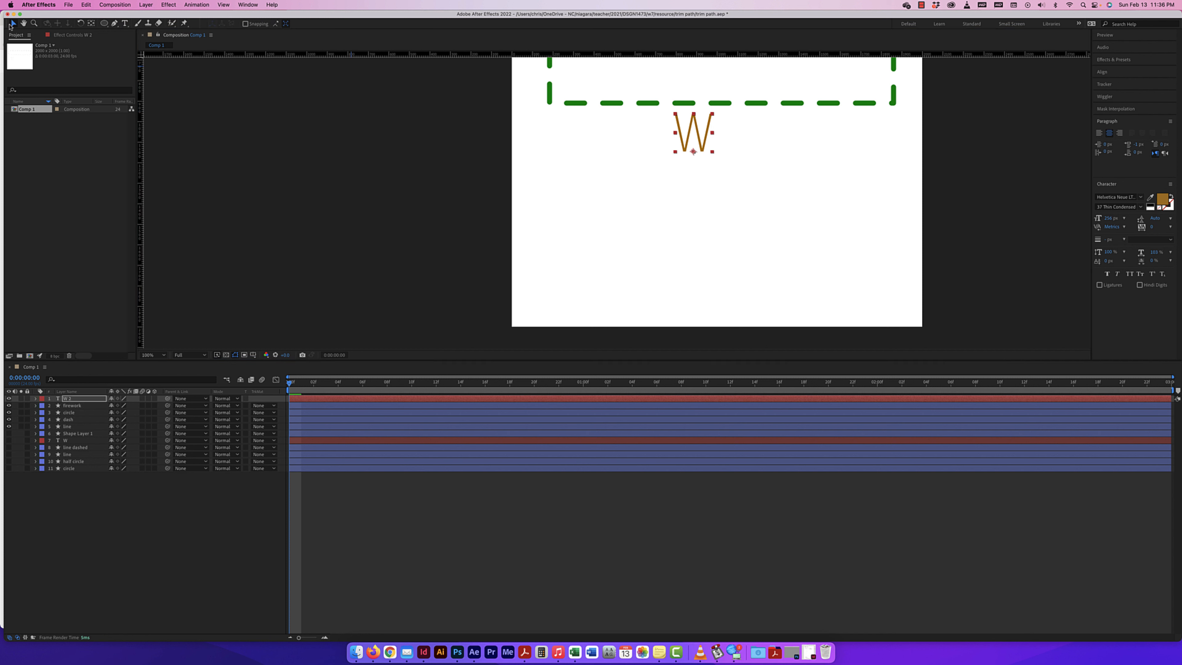
{"action": "left_click_drag", "start_coordinate": [697, 130], "coordinate": [693, 148]}
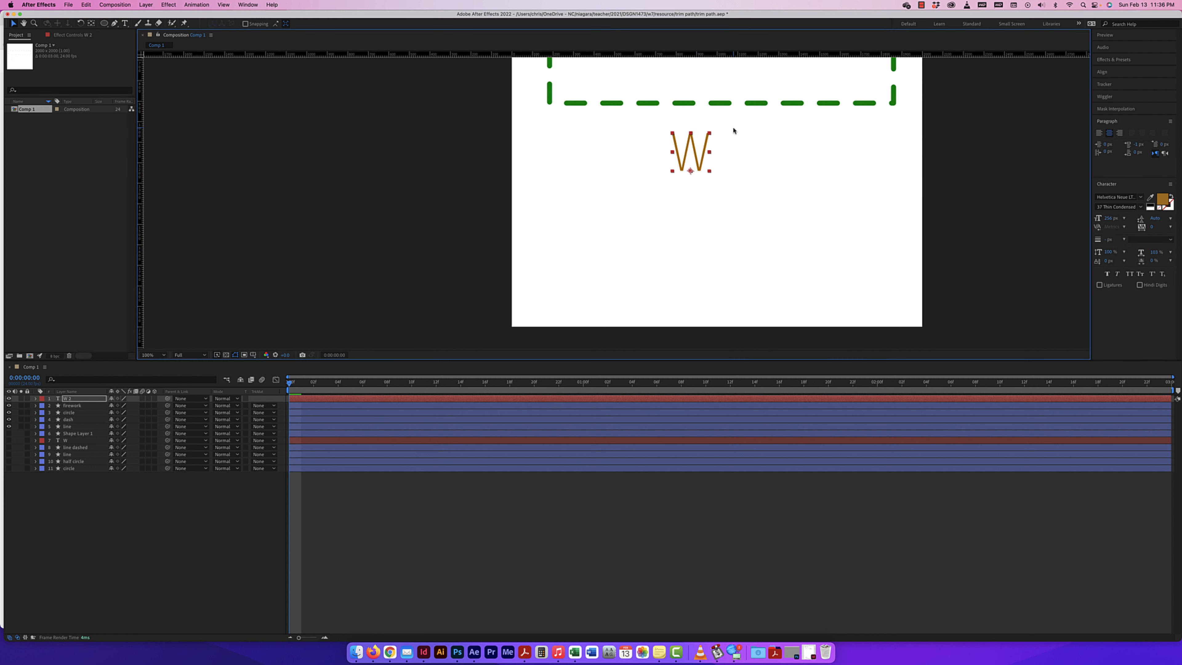
Step: Trace the W's strokes with a five-point Pen tool path on a new shape layer
{"action": "key", "text": "super+="}
{"action": "key", "text": "super+="}
{"action": "key", "text": "space"}
{"action": "left_click_drag", "start_coordinate": [773, 128], "coordinate": [626, 298]}
{"action": "left_click_drag", "start_coordinate": [689, 167], "coordinate": [615, 180]}
{"action": "left_click", "coordinate": [836, 145]}
{"action": "key", "text": "space"}
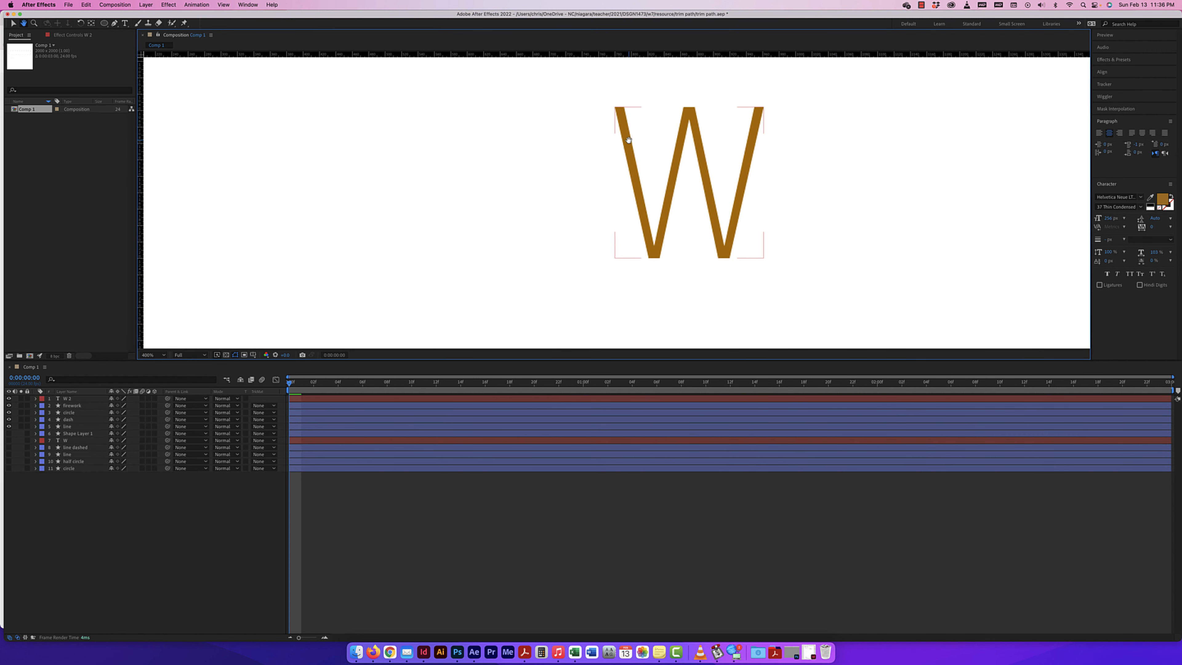
{"action": "left_click", "coordinate": [78, 516]}
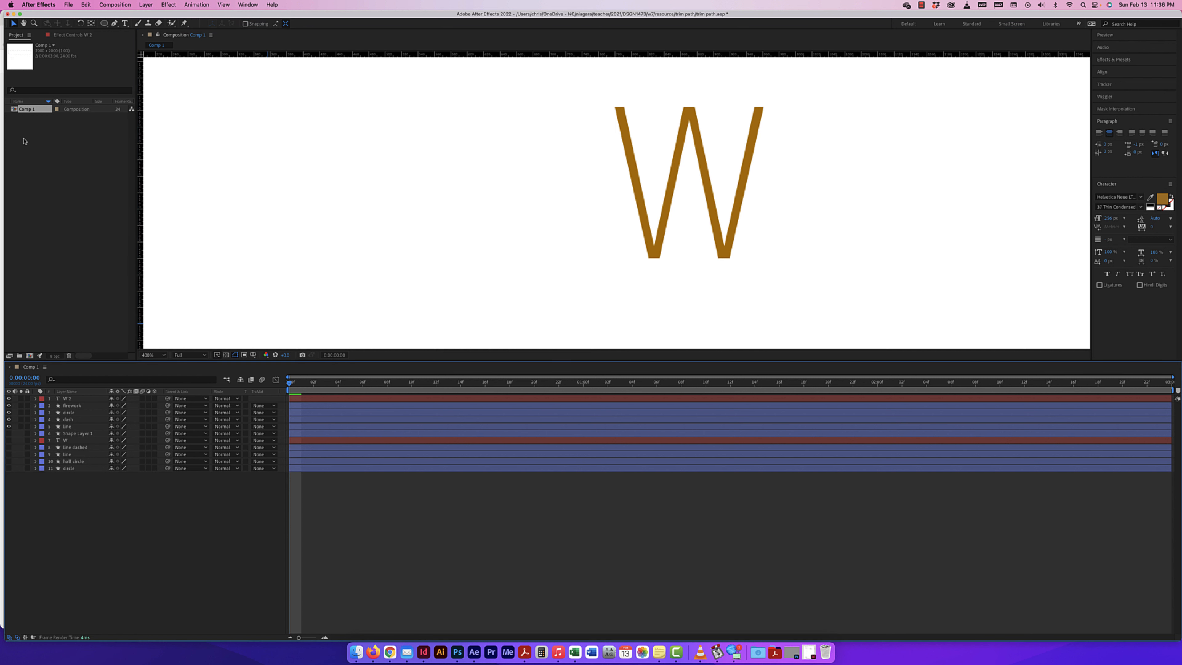
{"action": "left_click", "coordinate": [114, 23]}
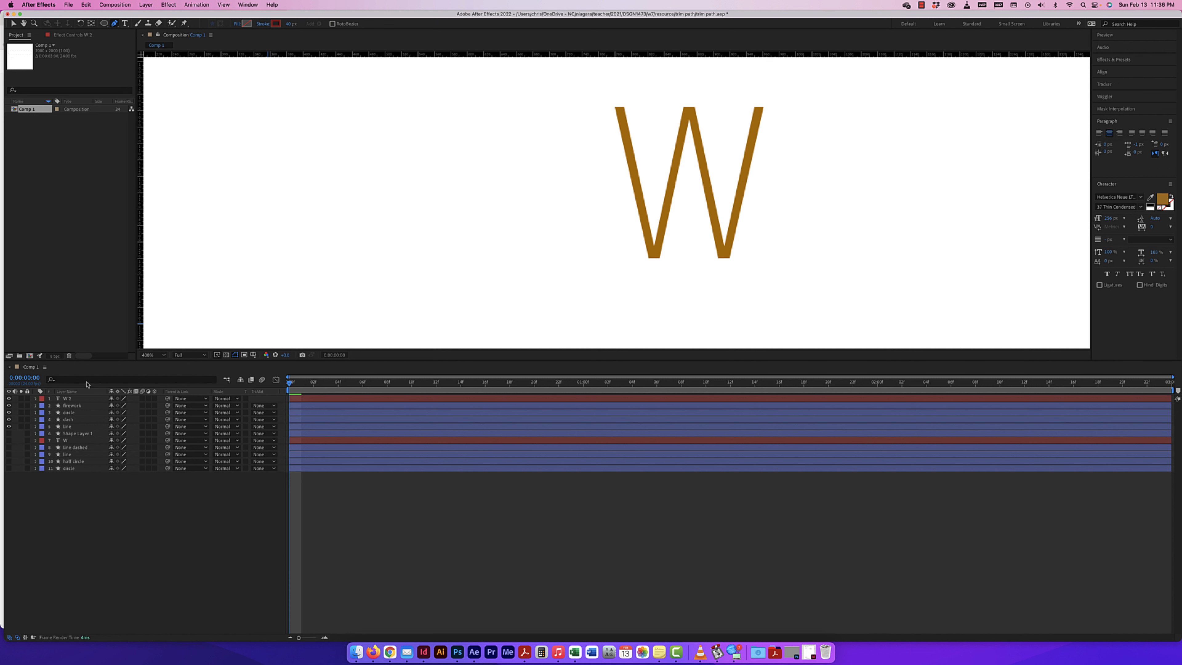
{"action": "left_click", "coordinate": [617, 103]}
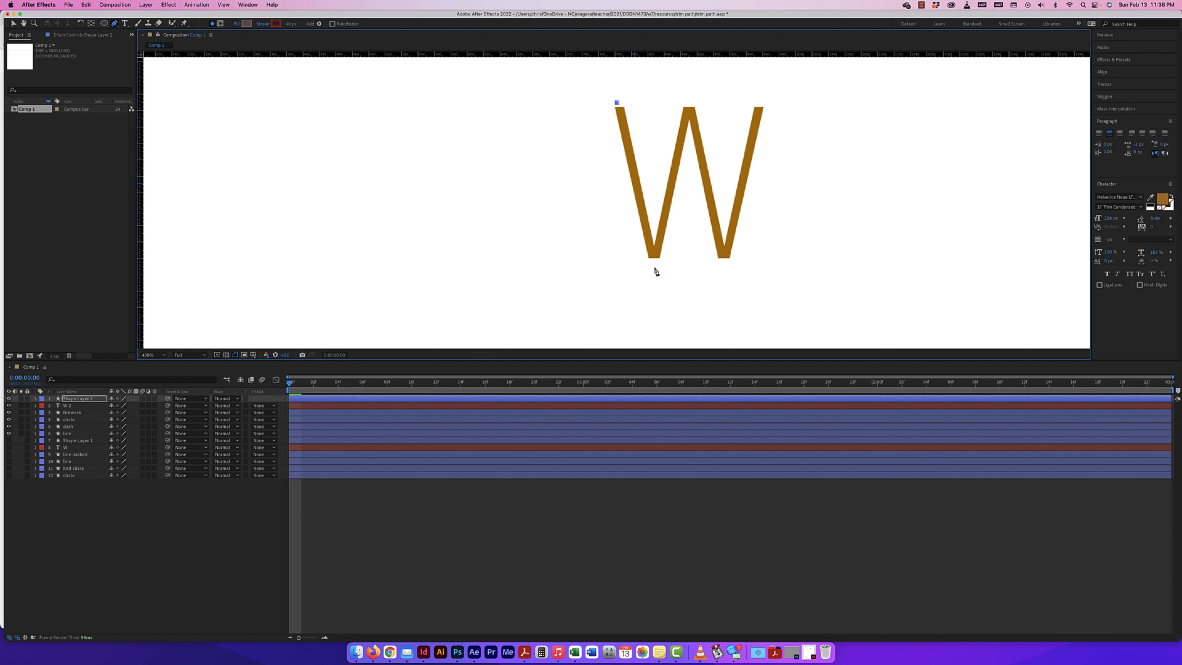
{"action": "left_click", "coordinate": [689, 102]}
{"action": "left_click", "coordinate": [725, 262]}
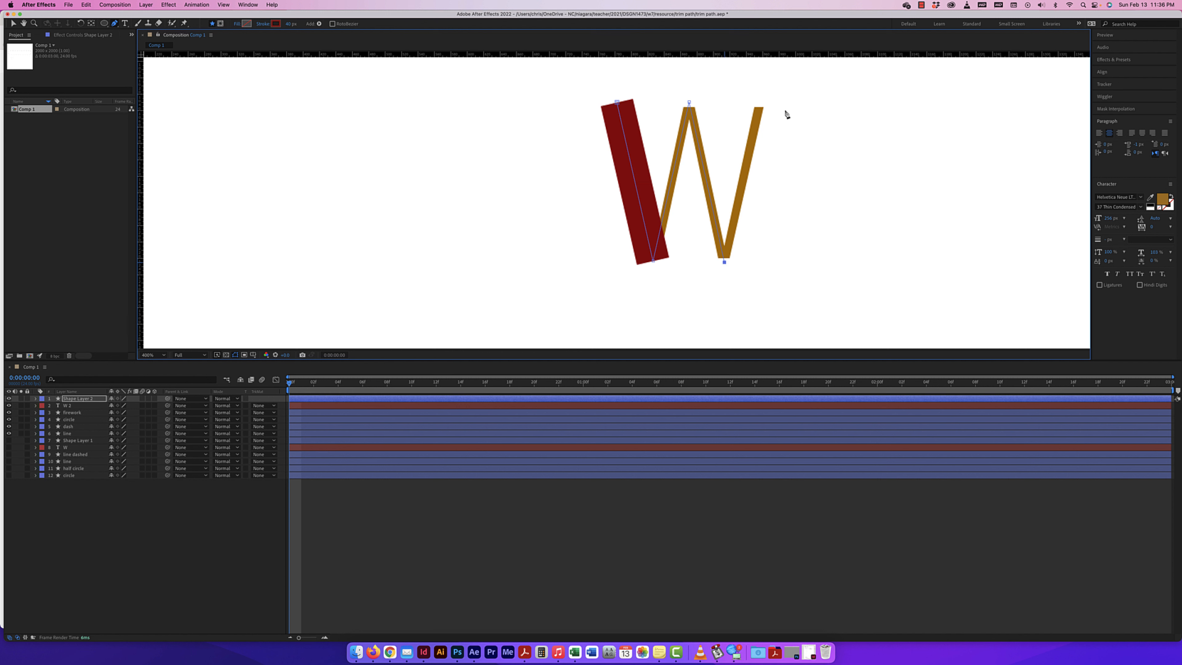
{"action": "left_click", "coordinate": [761, 102]}
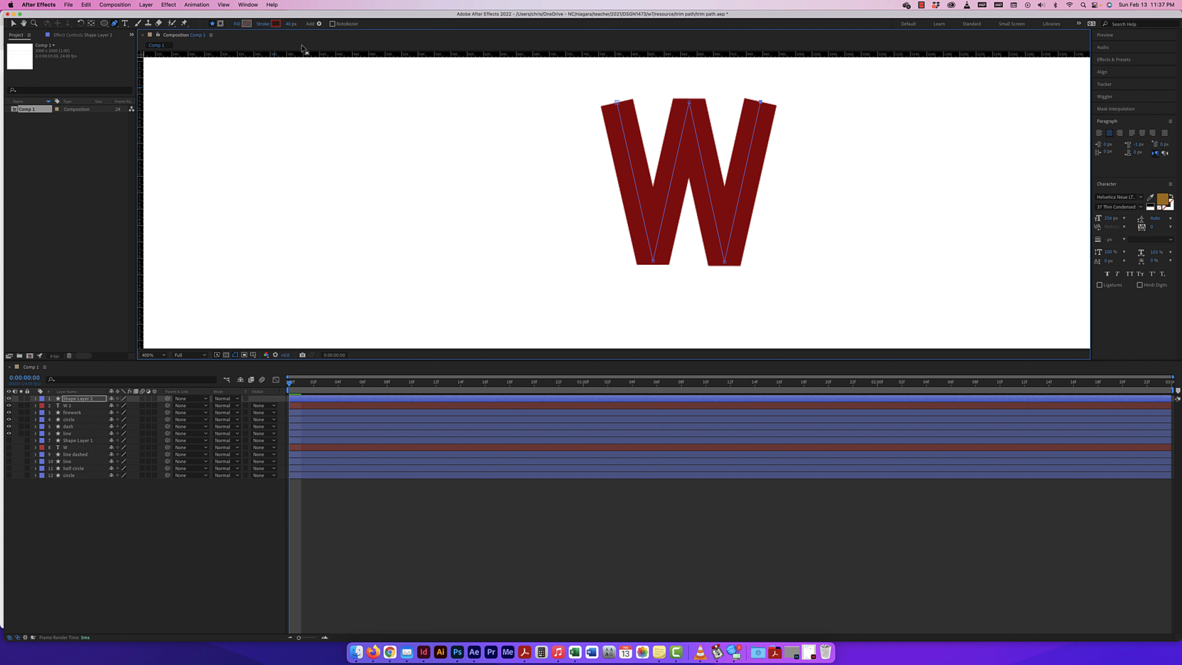
Step: Set the W-tracing path's stroke colour to white (FFFFFF)
{"action": "left_click", "coordinate": [276, 23]}
{"action": "left_click_drag", "start_coordinate": [714, 358], "coordinate": [656, 299]}
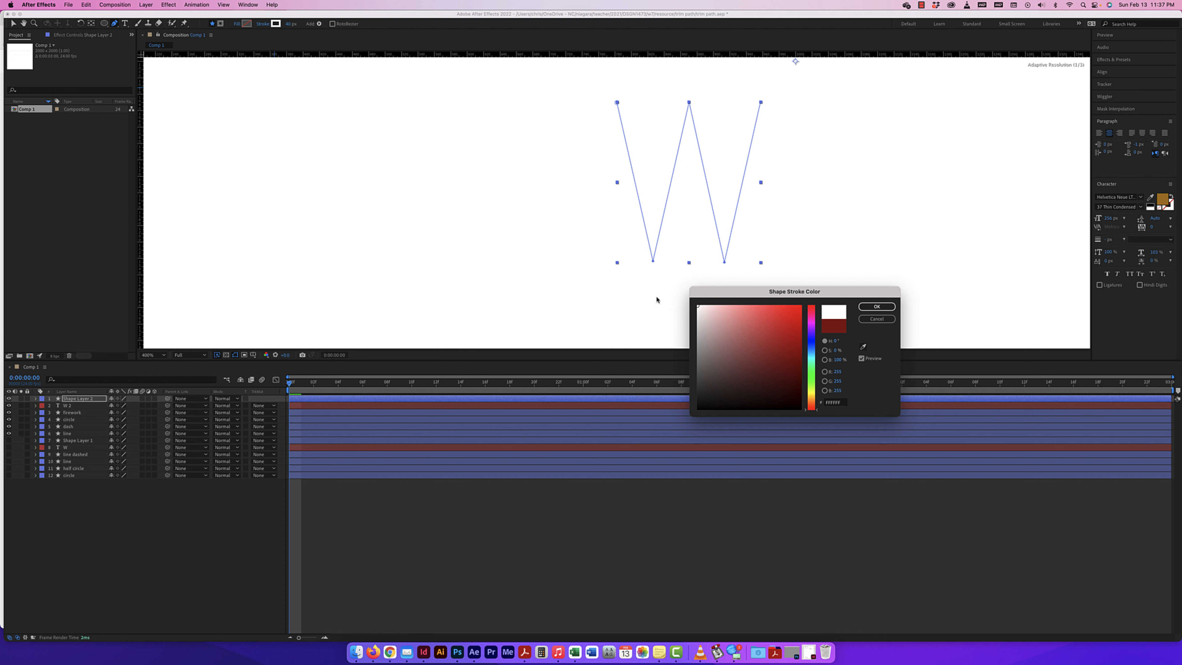
{"action": "left_click", "coordinate": [876, 306]}
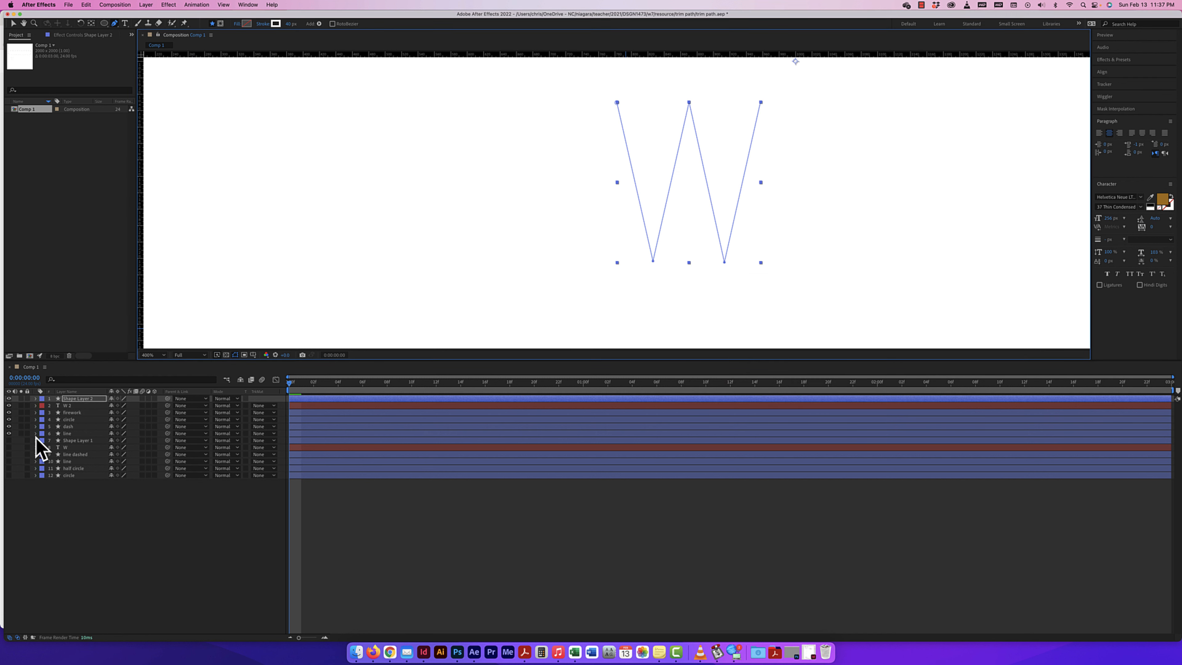
Step: Add Trim Paths to the W-tracing shape layer and expand its settings
{"action": "left_click", "coordinate": [35, 398]}
{"action": "left_click", "coordinate": [42, 406]}
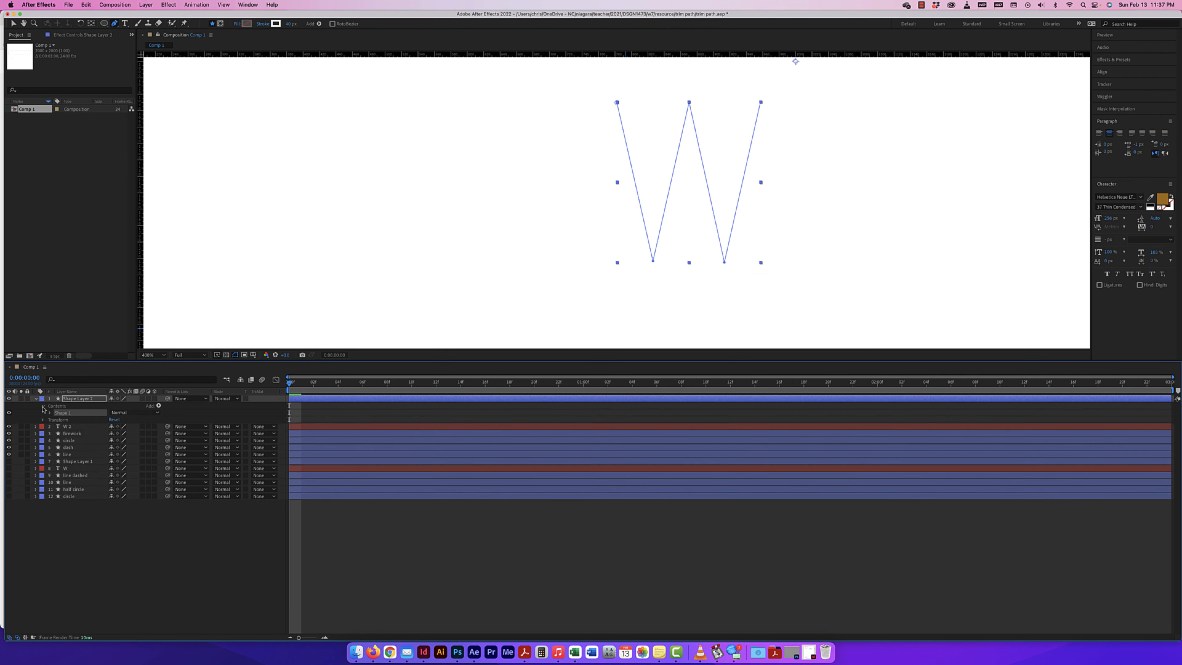
{"action": "left_click", "coordinate": [158, 405]}
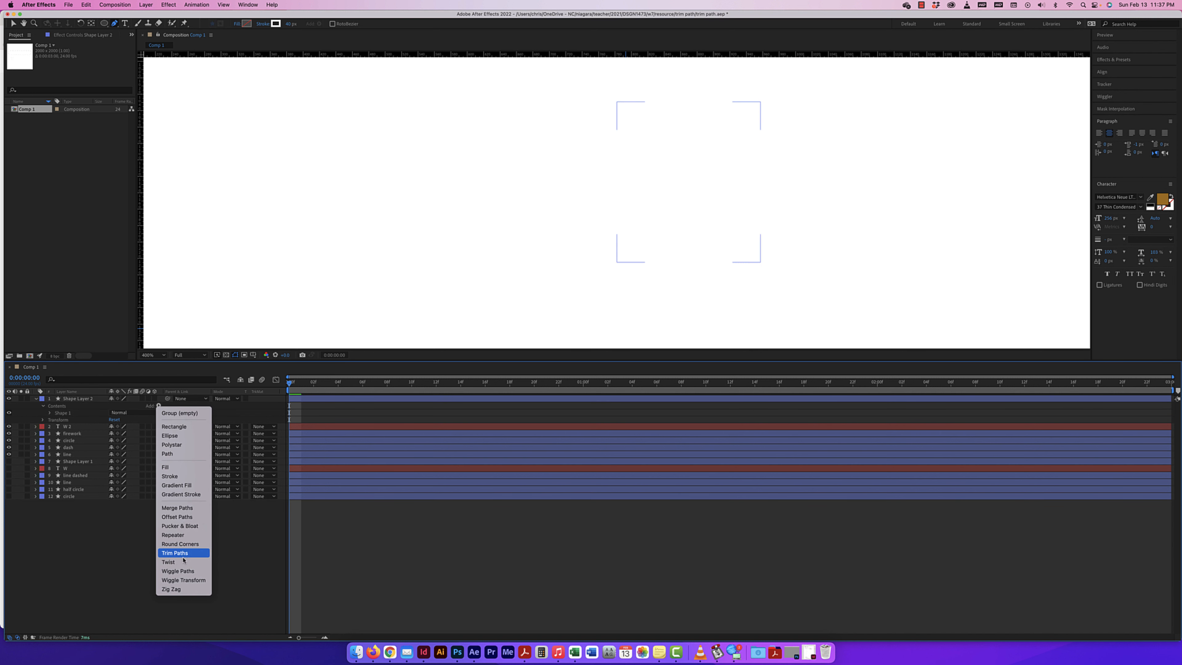
{"action": "left_click", "coordinate": [175, 552]}
{"action": "left_click", "coordinate": [50, 419]}
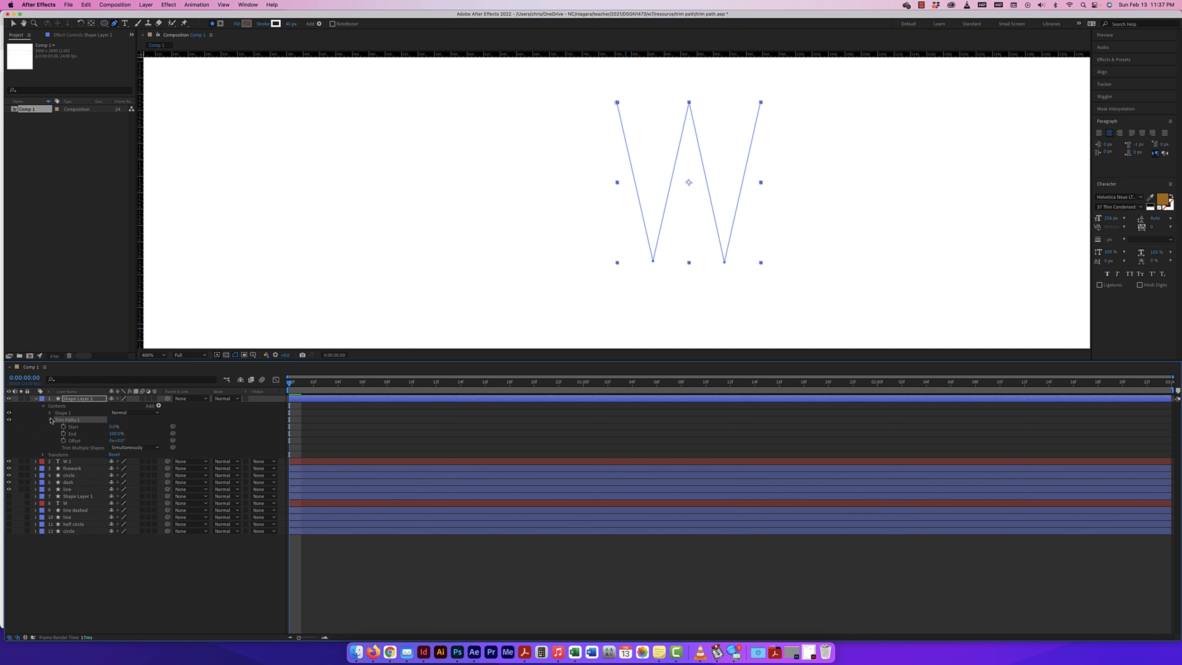
Step: Keyframe the Trim Paths Start at 0% at frame 0 and raise it at frame 12
{"action": "mouse_move", "coordinate": [114, 426]}
{"action": "left_mouse_down"}
{"action": "mouse_move", "coordinate": [146, 428]}
{"action": "mouse_move", "coordinate": [120, 430]}
{"action": "left_mouse_up"}
{"action": "left_click", "coordinate": [63, 426]}
{"action": "left_click_drag", "start_coordinate": [290, 384], "coordinate": [436, 384]}
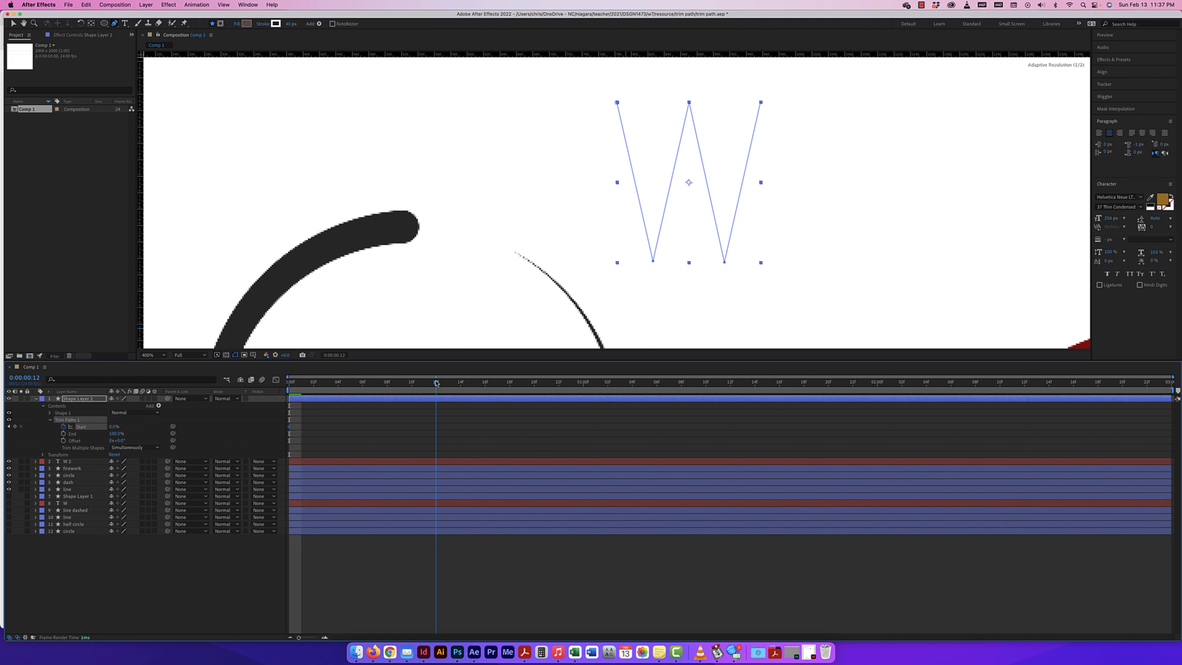
{"action": "left_click_drag", "start_coordinate": [111, 427], "coordinate": [232, 424]}
{"action": "left_click_drag", "start_coordinate": [436, 383], "coordinate": [290, 384]}
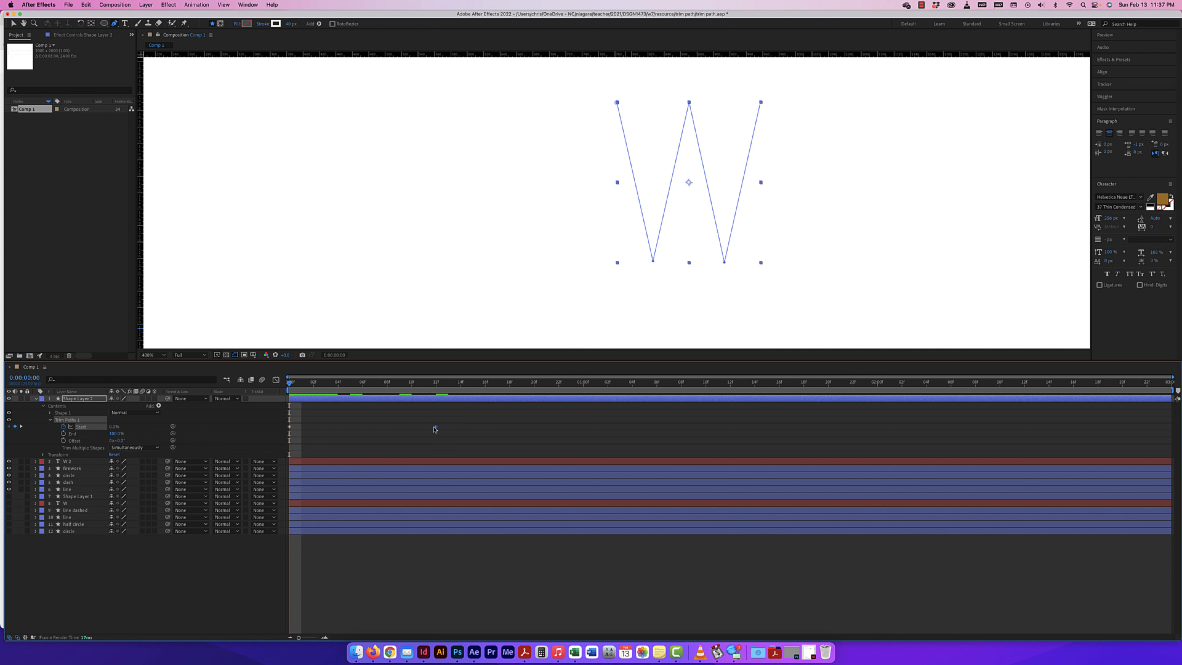
Step: Move the second Trim Paths Start keyframe to 0:00:01:15 and preview the W being revealed
{"action": "left_click_drag", "start_coordinate": [436, 427], "coordinate": [718, 427]}
{"action": "key", "text": "space"}
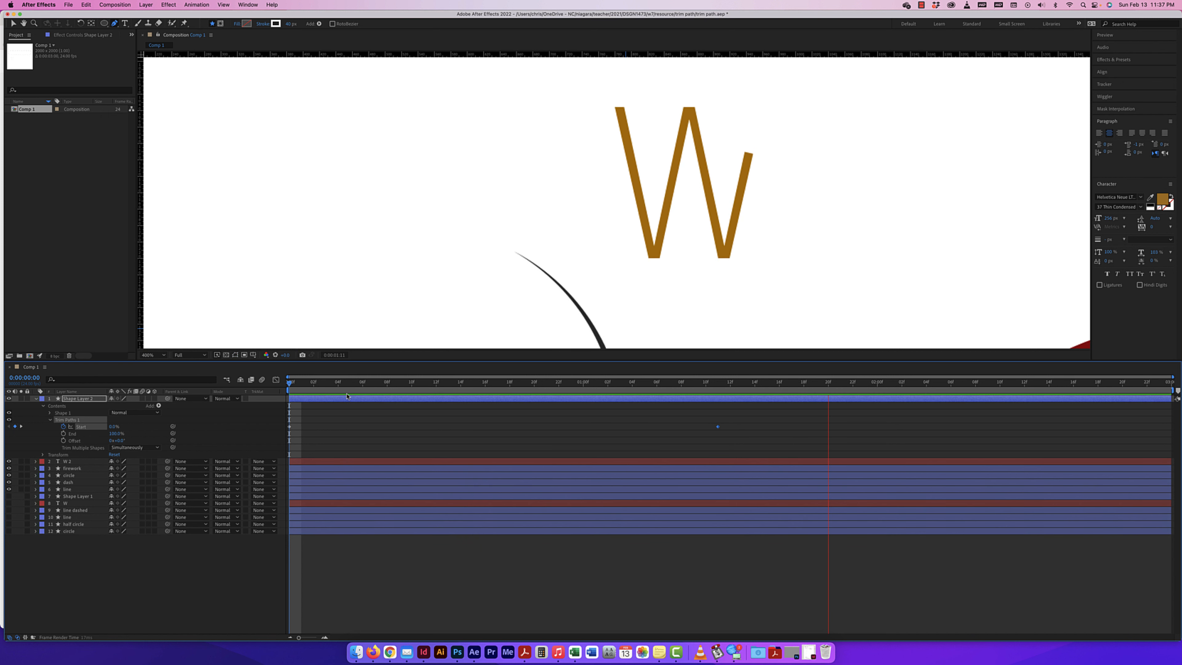
{"action": "key", "text": "space"}
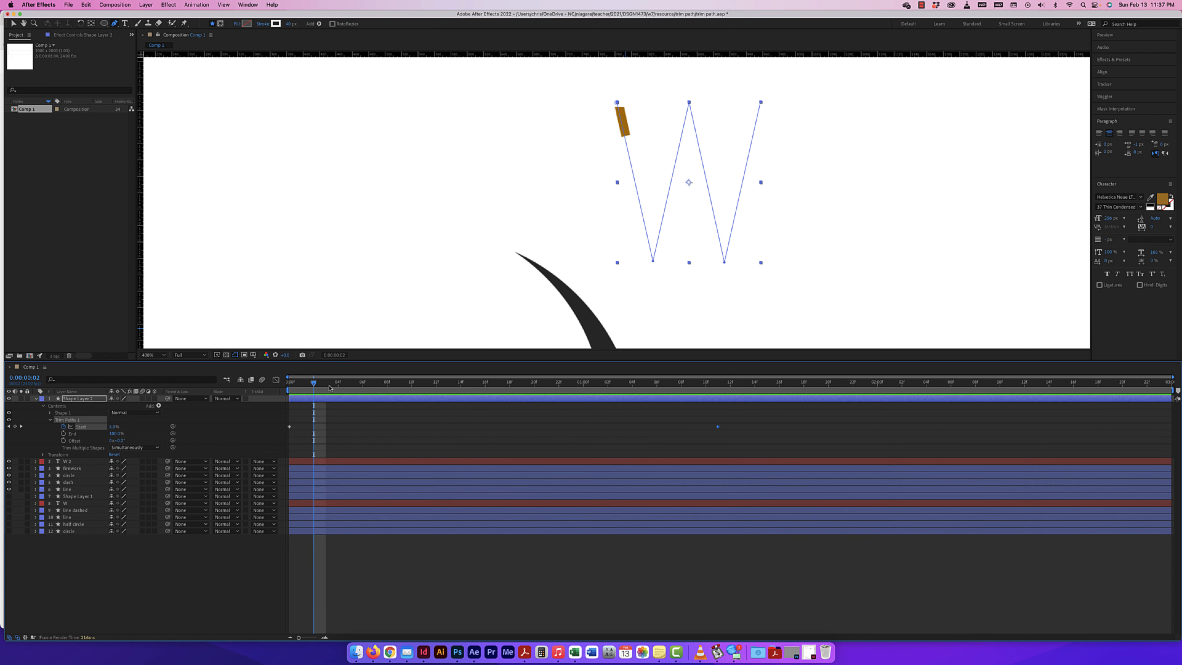
{"action": "key", "text": "space"}
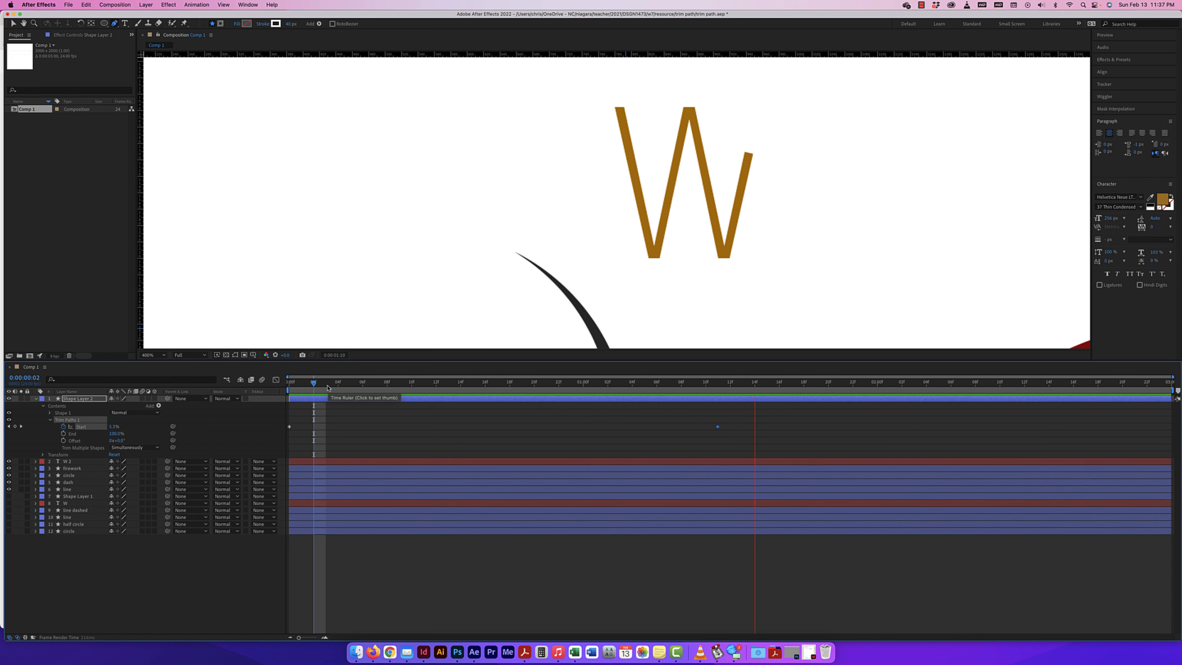
{"action": "key", "text": "space"}
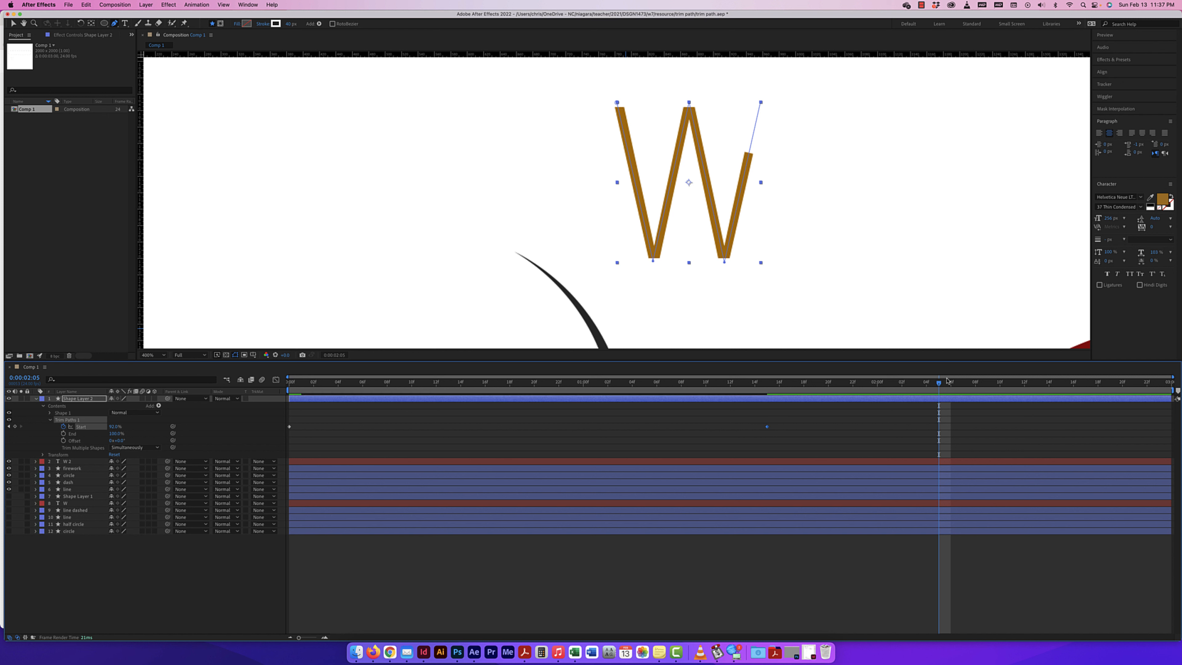
Step: Set the Trim Paths Start to 100% at the 0:00:01:15 keyframe and preview from frame 0
{"action": "left_click_drag", "start_coordinate": [939, 386], "coordinate": [767, 389]}
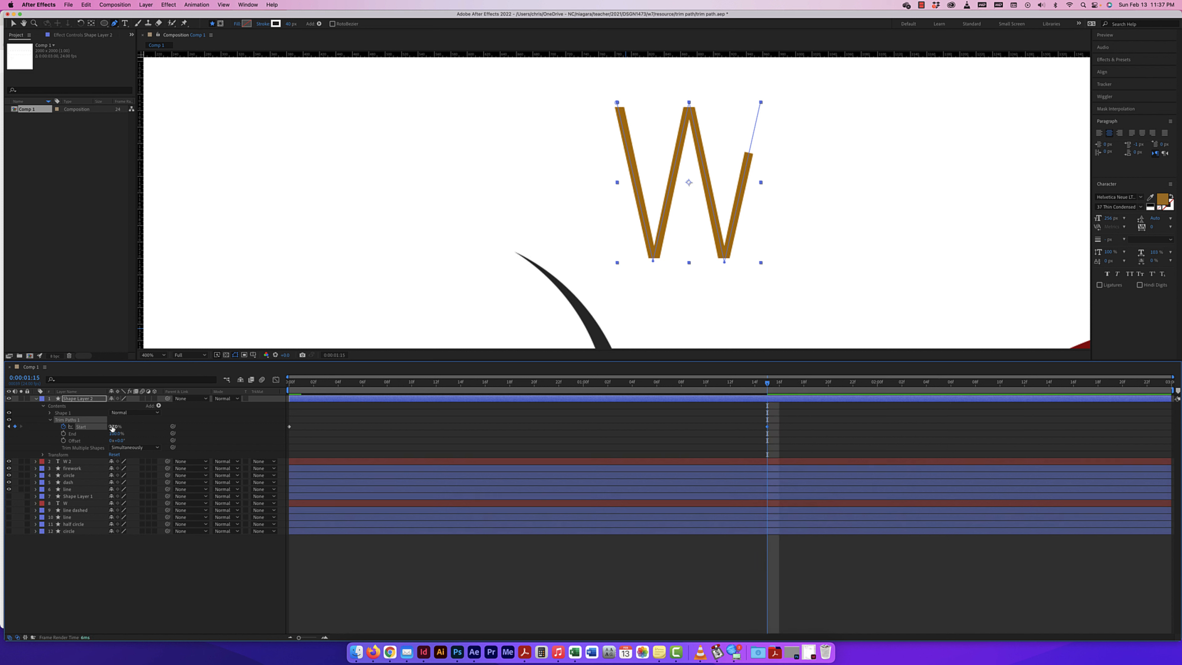
{"action": "left_click_drag", "start_coordinate": [112, 428], "coordinate": [802, 359]}
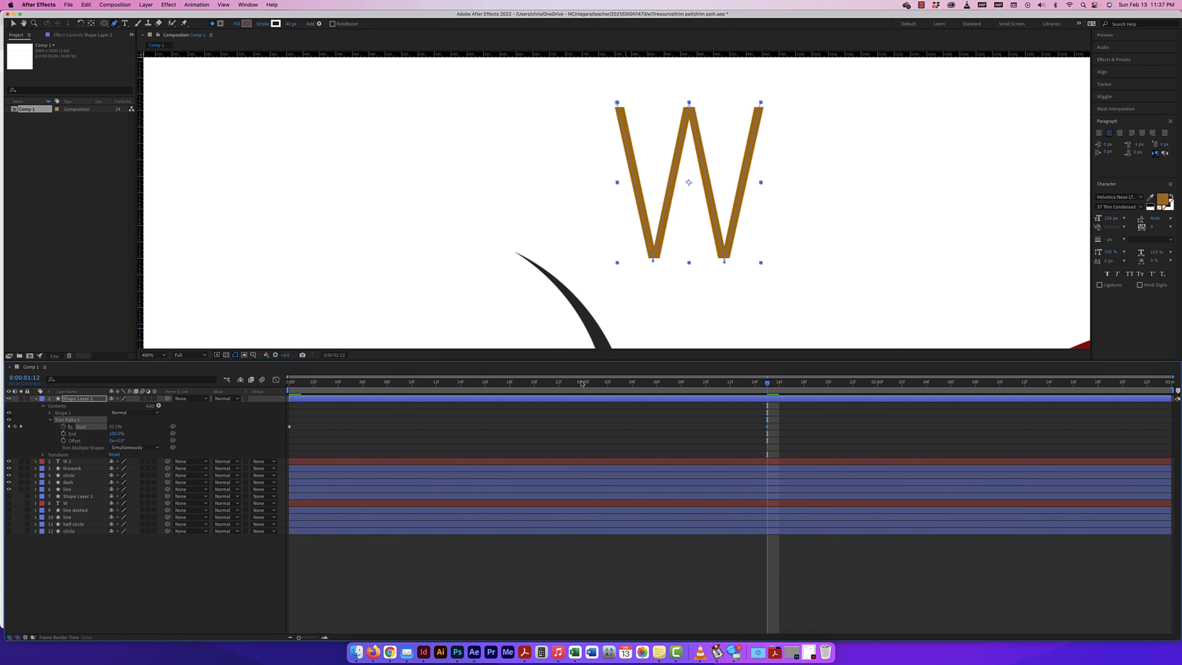
{"action": "left_click_drag", "start_coordinate": [580, 384], "coordinate": [289, 384]}
{"action": "key", "text": "space"}
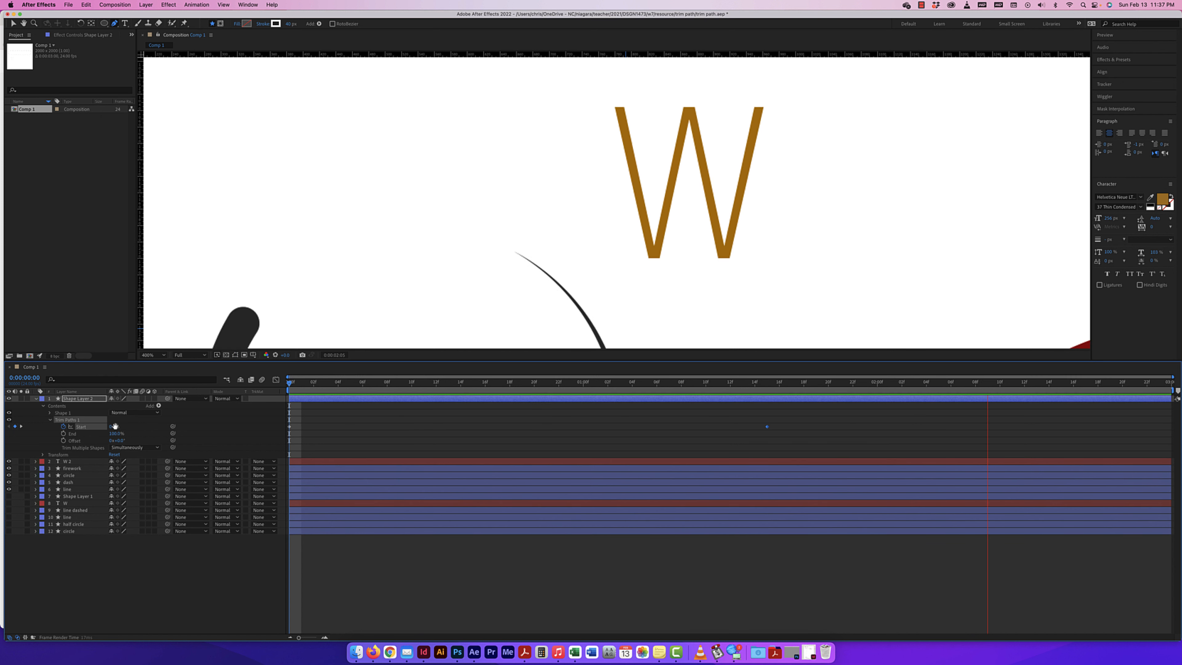
{"action": "key", "text": "space"}
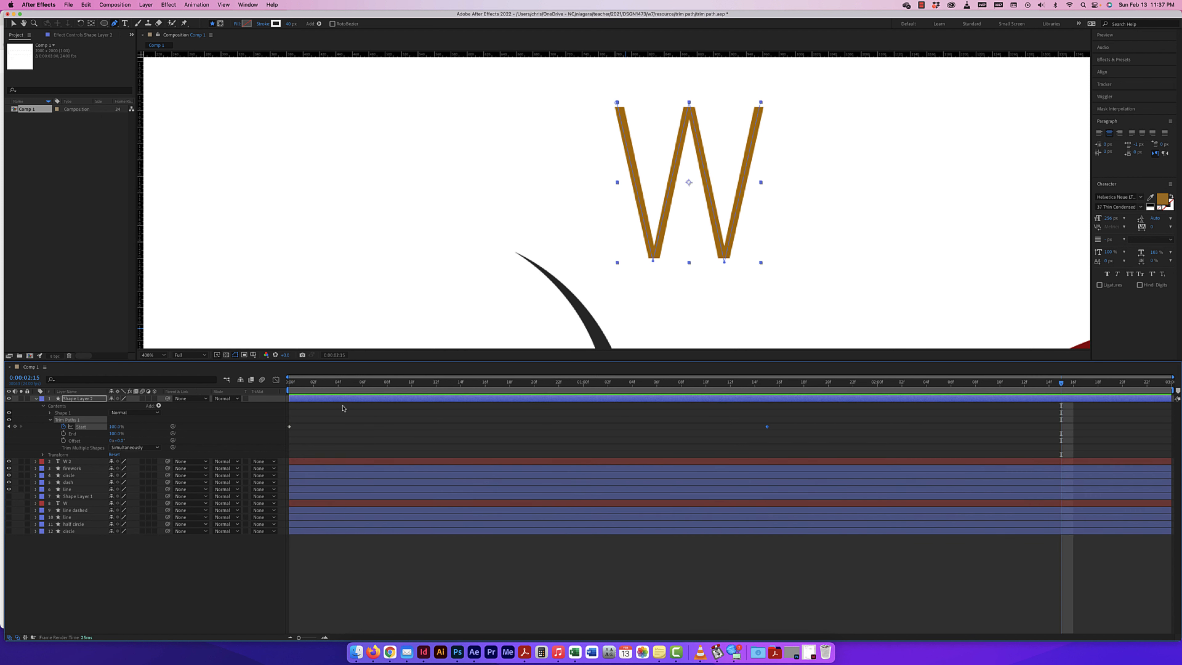
Step: Collapse the W-tracing layer and preview the whole composition's animation from frame 0
{"action": "left_click", "coordinate": [36, 398]}
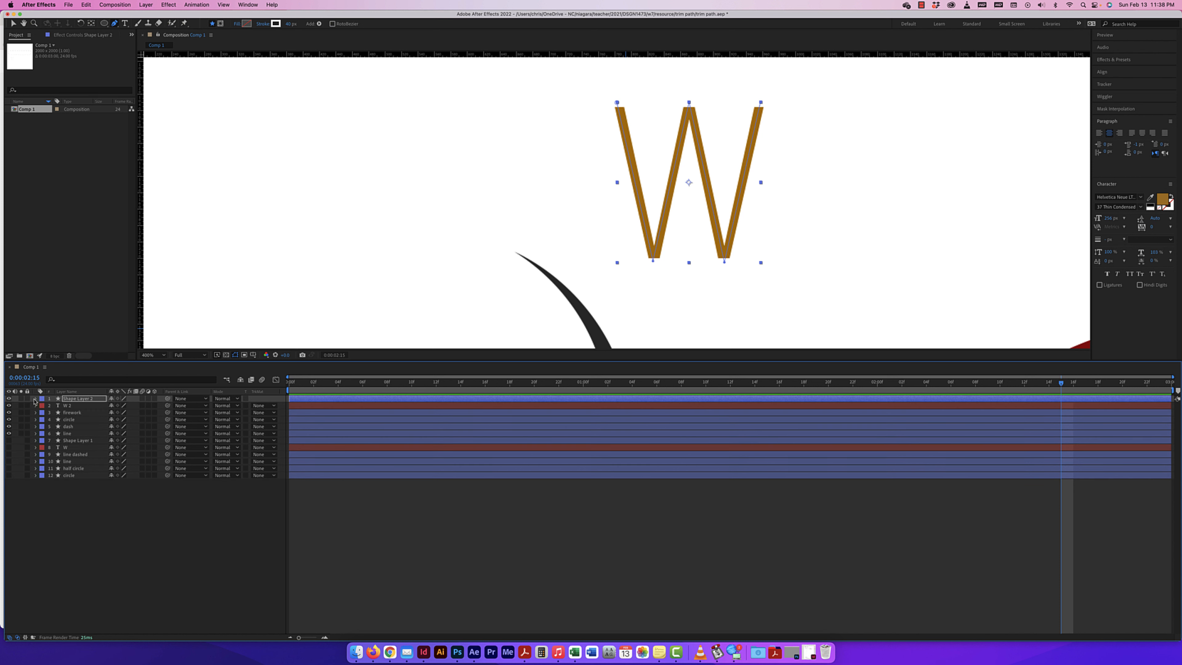
{"action": "key", "text": "super+minus"}
{"action": "key", "text": "super+minus"}
{"action": "key", "text": "super+minus"}
{"action": "key", "text": "super+minus"}
{"action": "key", "text": "super+minus"}
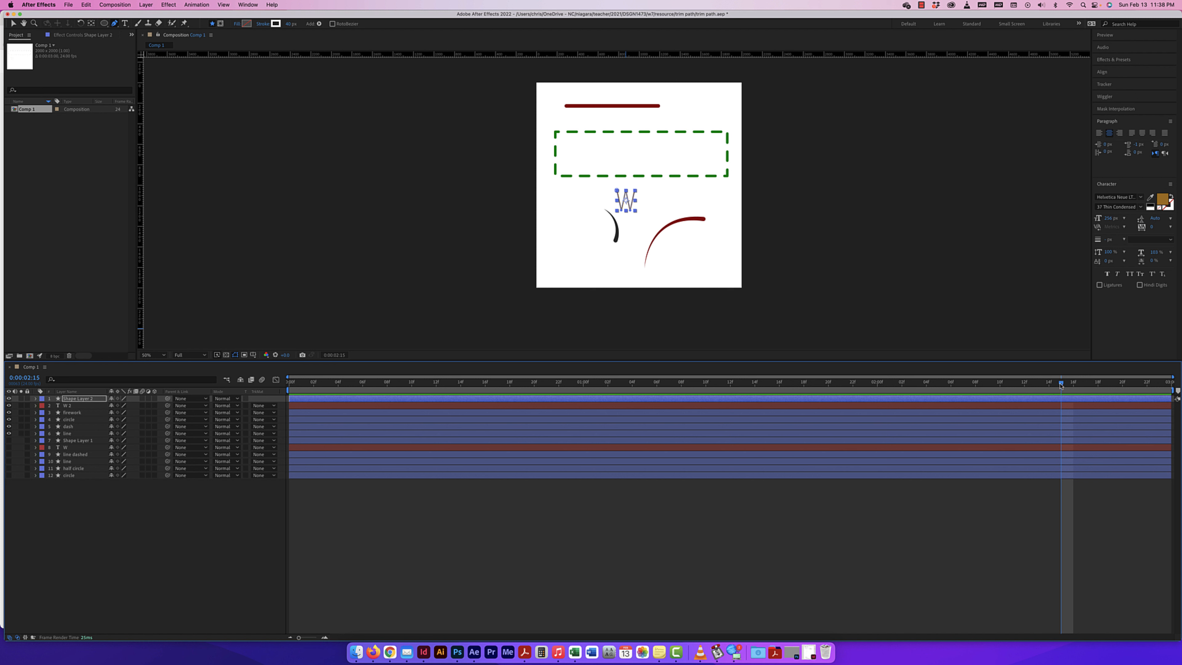
{"action": "key", "text": "Home"}
{"action": "key", "text": "space"}
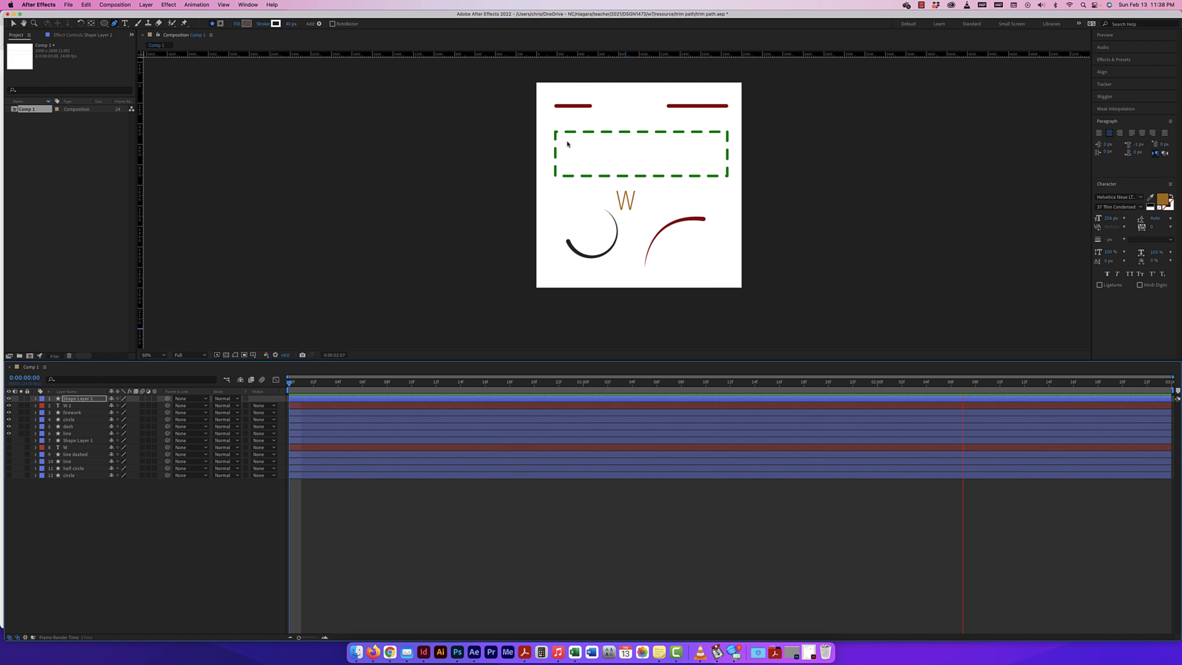
{"action": "key", "text": "space"}
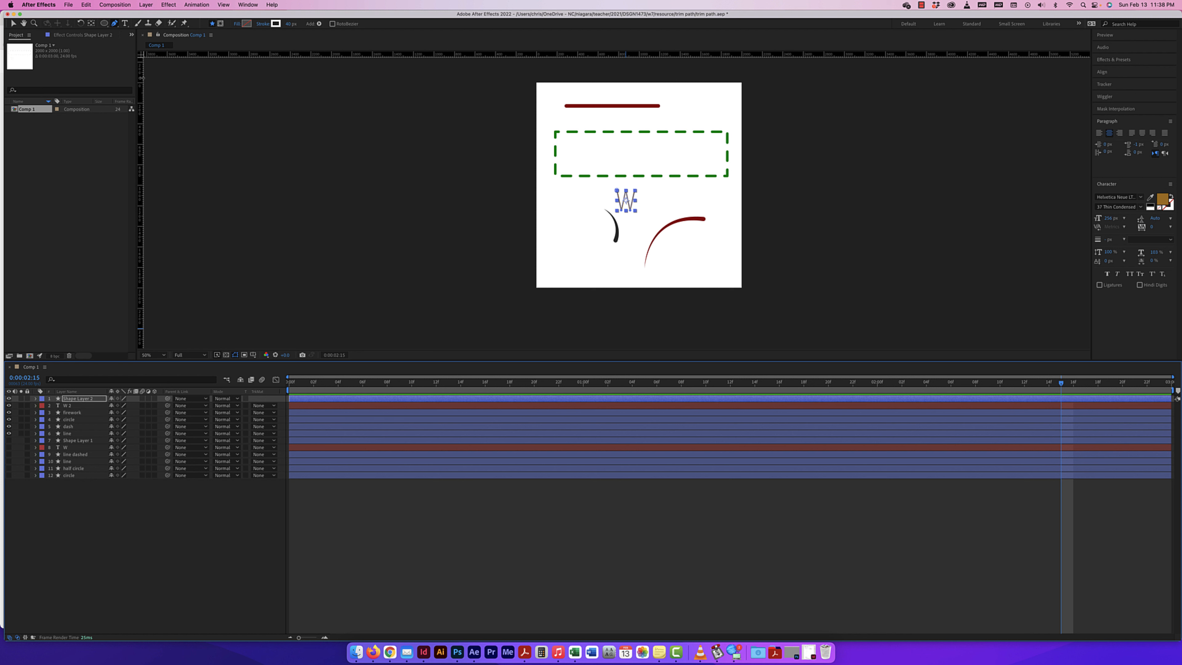
Step: Add Trim Paths to the green dashed rectangle's layer and expand its settings
{"action": "left_click", "coordinate": [11, 23]}
{"action": "left_click", "coordinate": [595, 133]}
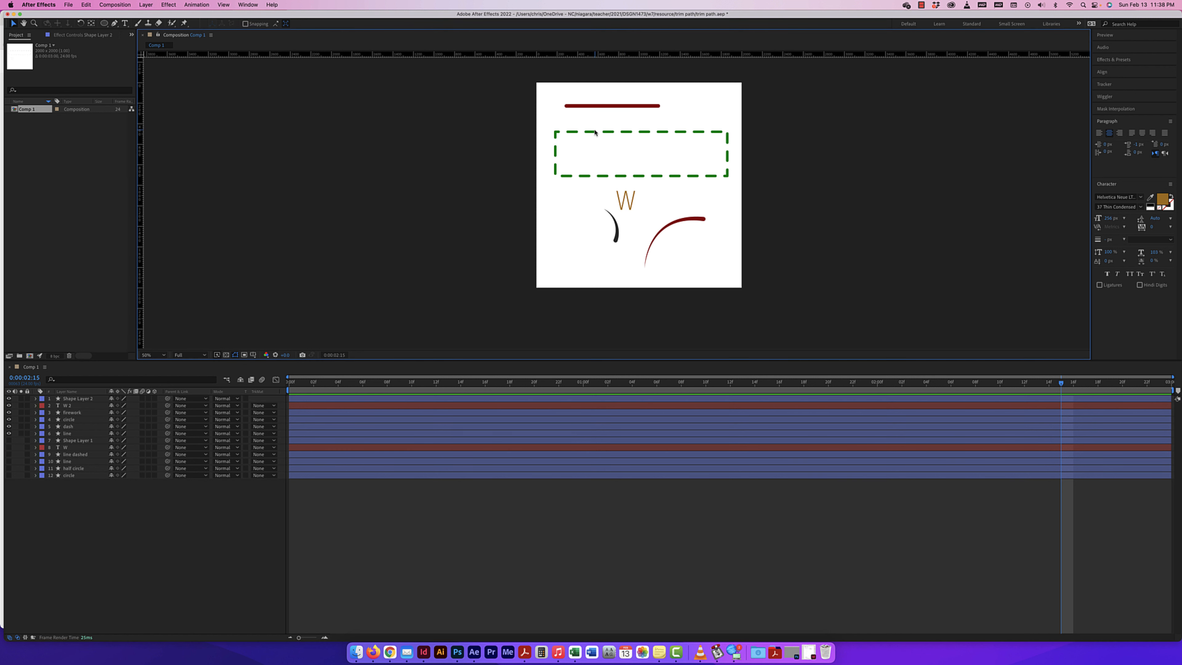
{"action": "left_click", "coordinate": [595, 133]}
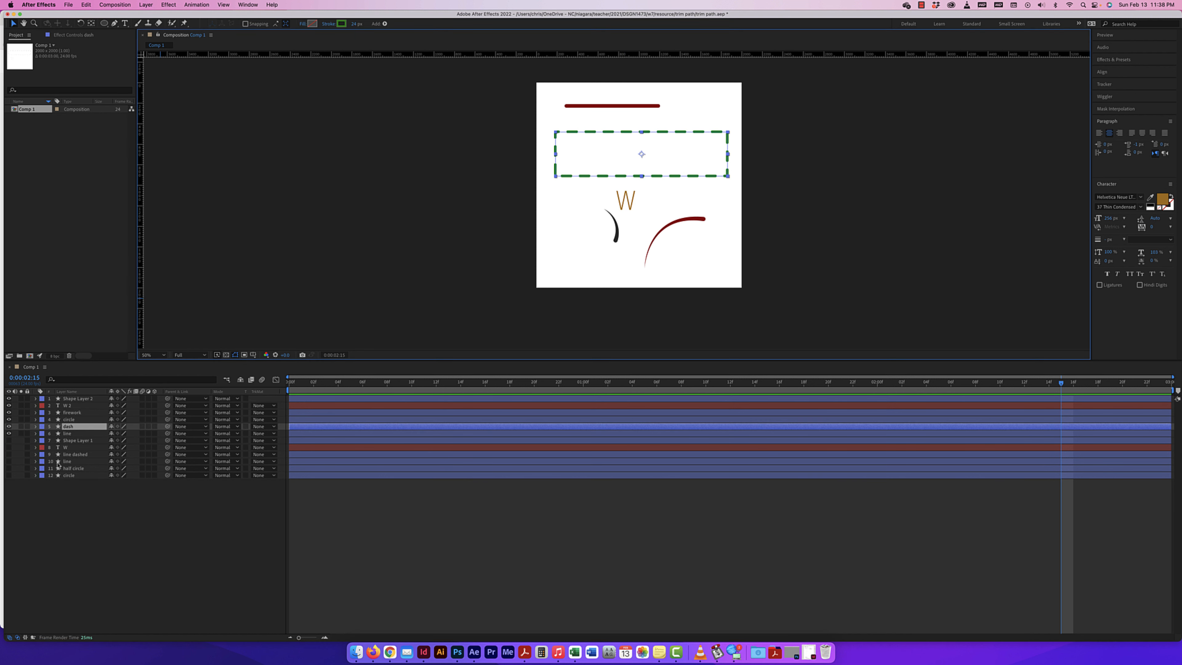
{"action": "left_click", "coordinate": [36, 427]}
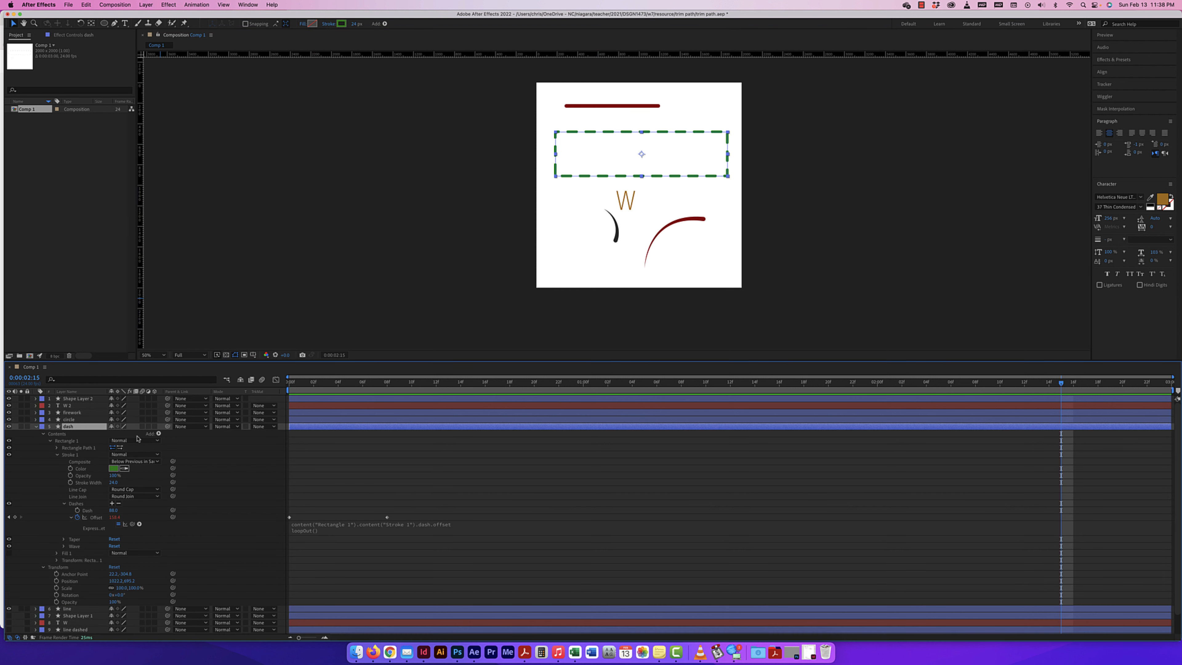
{"action": "left_click", "coordinate": [158, 434]}
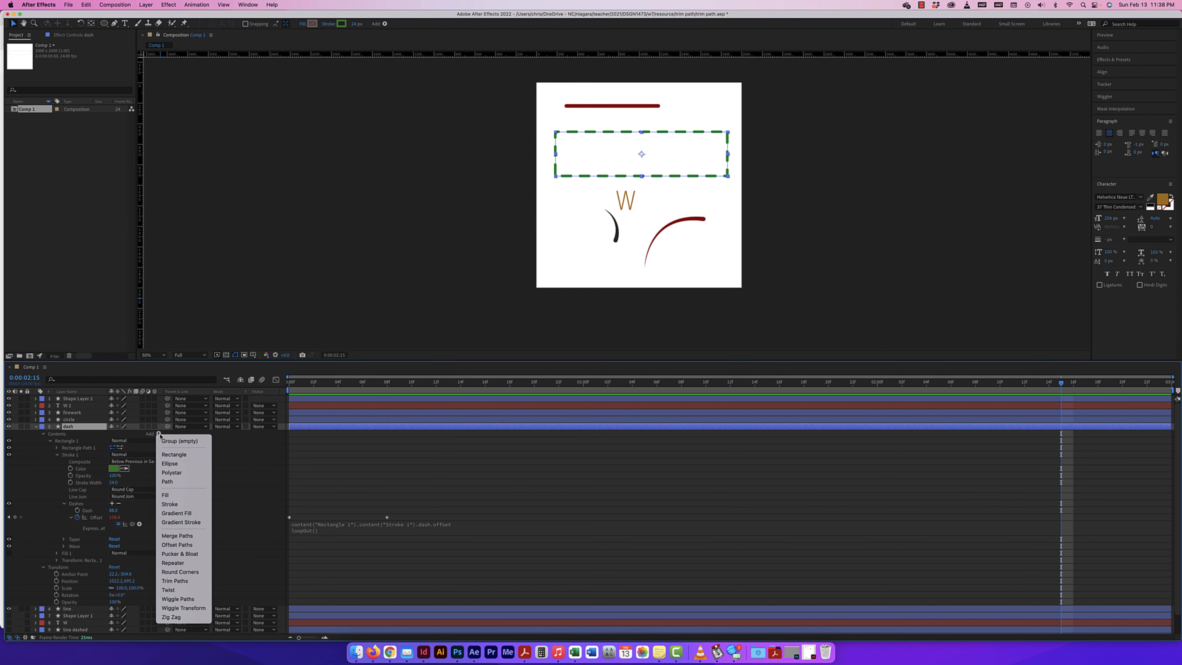
{"action": "left_click", "coordinate": [177, 581]}
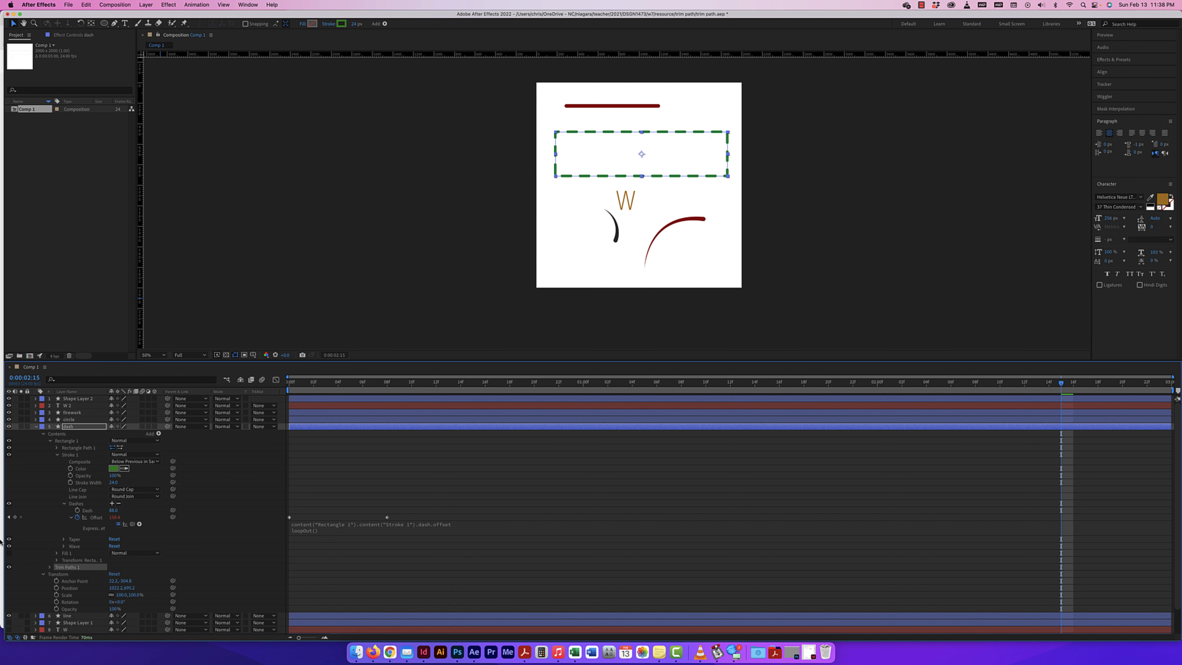
{"action": "left_click", "coordinate": [49, 568]}
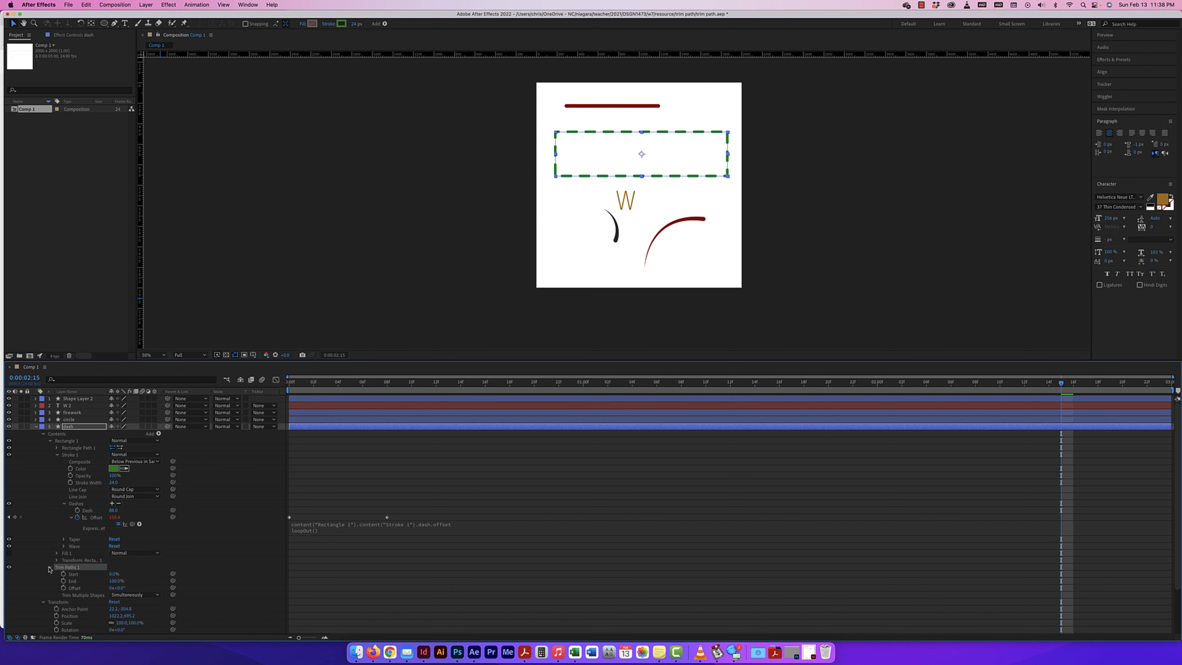
{"action": "scroll", "coordinate": [82, 556], "scroll_direction": "down", "scroll_amount": 4}
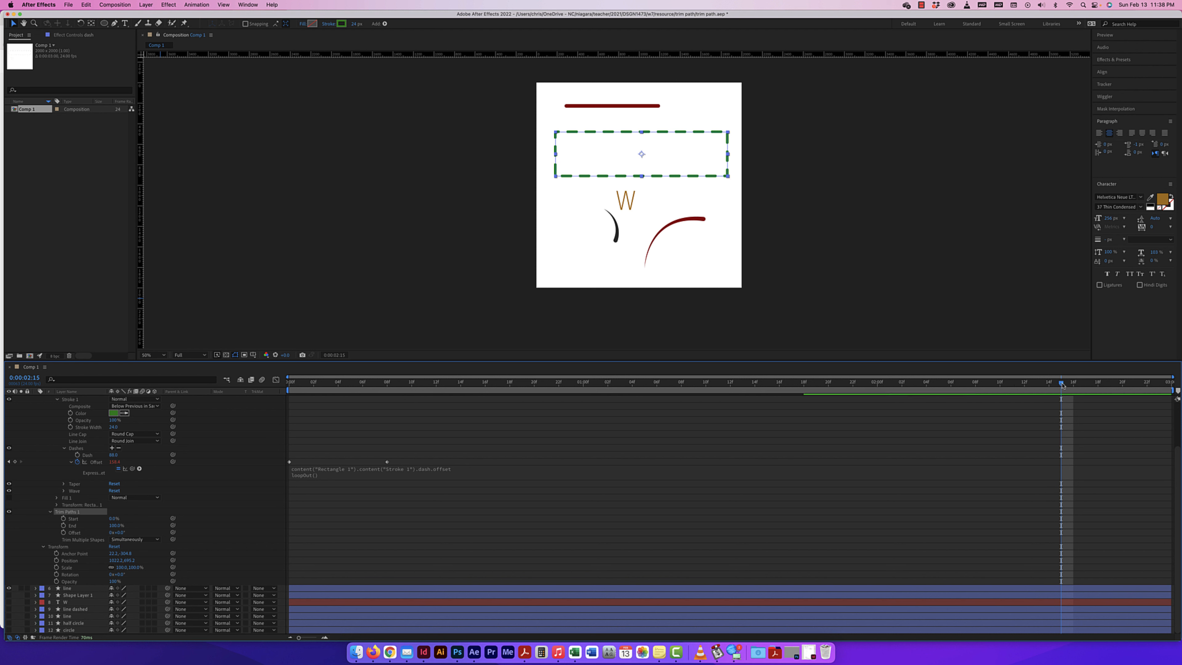
Step: Keyframe the dash layer's Trim Paths End at 100% at frame 0
{"action": "left_click_drag", "start_coordinate": [1061, 382], "coordinate": [117, 372]}
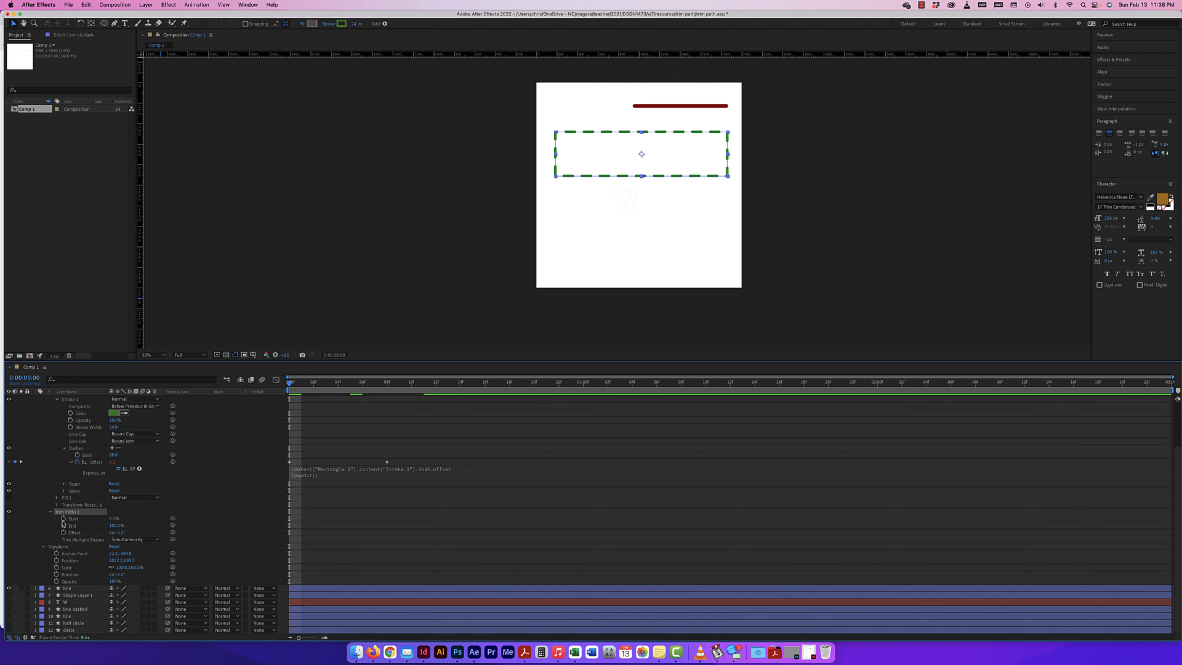
{"action": "mouse_move", "coordinate": [116, 520]}
{"action": "left_mouse_down"}
{"action": "mouse_move", "coordinate": [154, 518]}
{"action": "mouse_move", "coordinate": [107, 519]}
{"action": "left_mouse_up"}
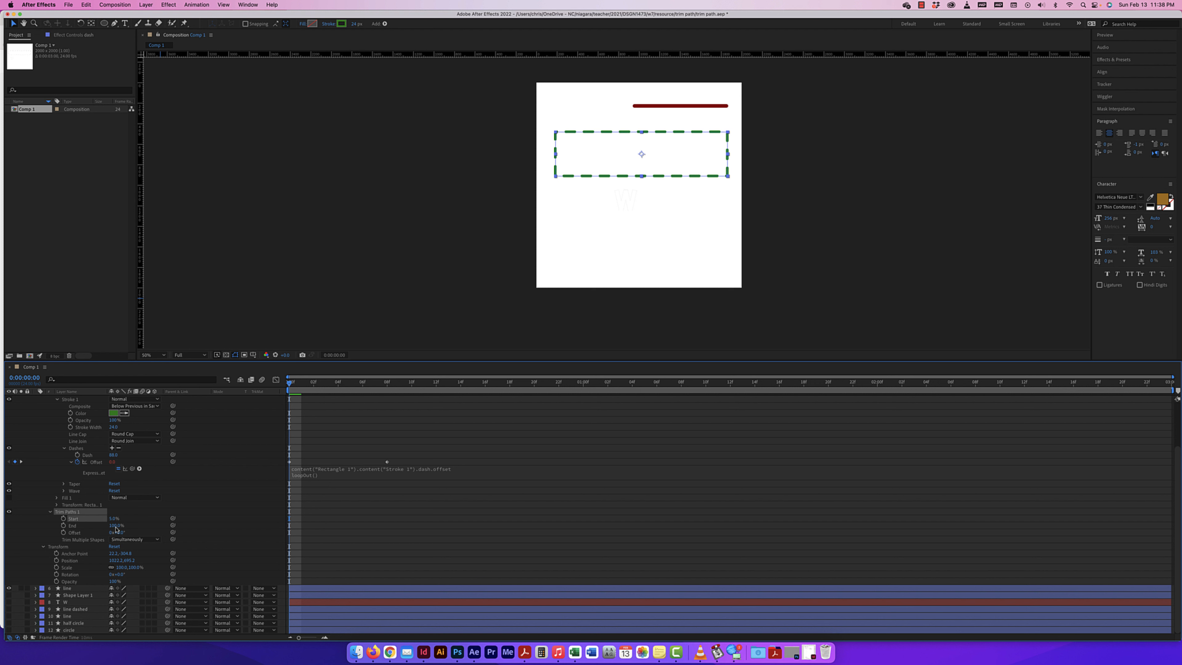
{"action": "left_click", "coordinate": [114, 525]}
{"action": "mouse_move", "coordinate": [156, 525]}
{"action": "left_mouse_down"}
{"action": "mouse_move", "coordinate": [103, 525]}
{"action": "mouse_move", "coordinate": [146, 525]}
{"action": "left_mouse_up"}
{"action": "left_click", "coordinate": [172, 525]}
{"action": "left_click", "coordinate": [64, 525]}
Step: Set the Trim Paths End to 0% at frame 14 with Start at 0%, and preview from frame 0
{"action": "left_click_drag", "start_coordinate": [289, 384], "coordinate": [461, 383]}
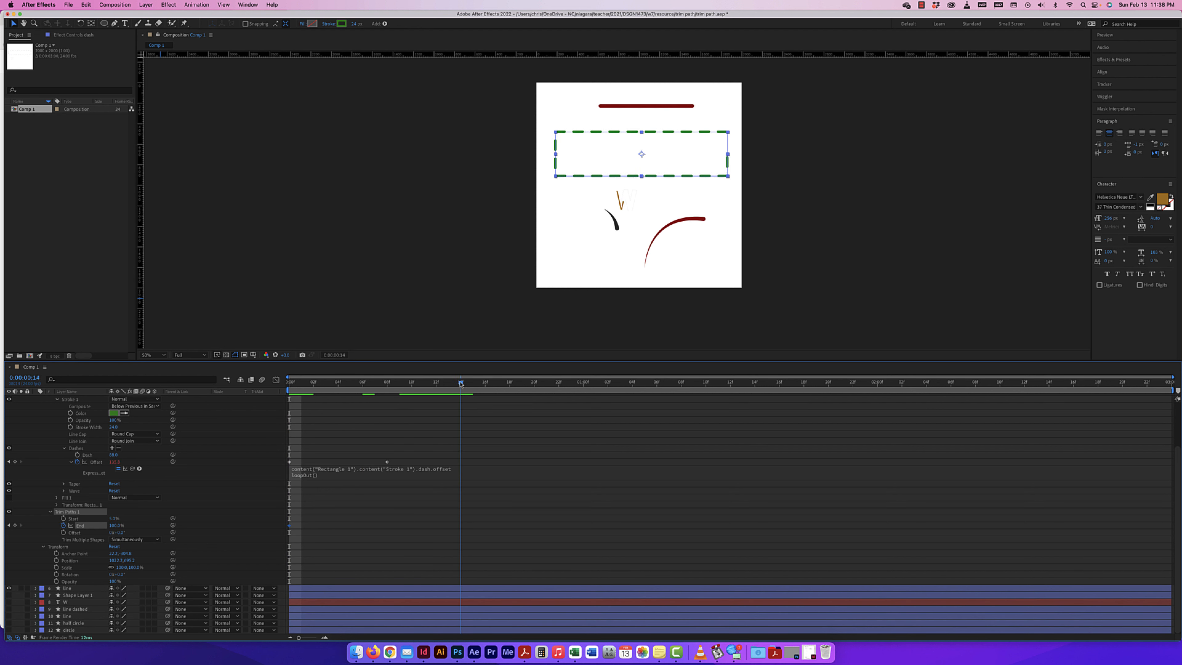
{"action": "left_click_drag", "start_coordinate": [114, 525], "coordinate": [51, 525]}
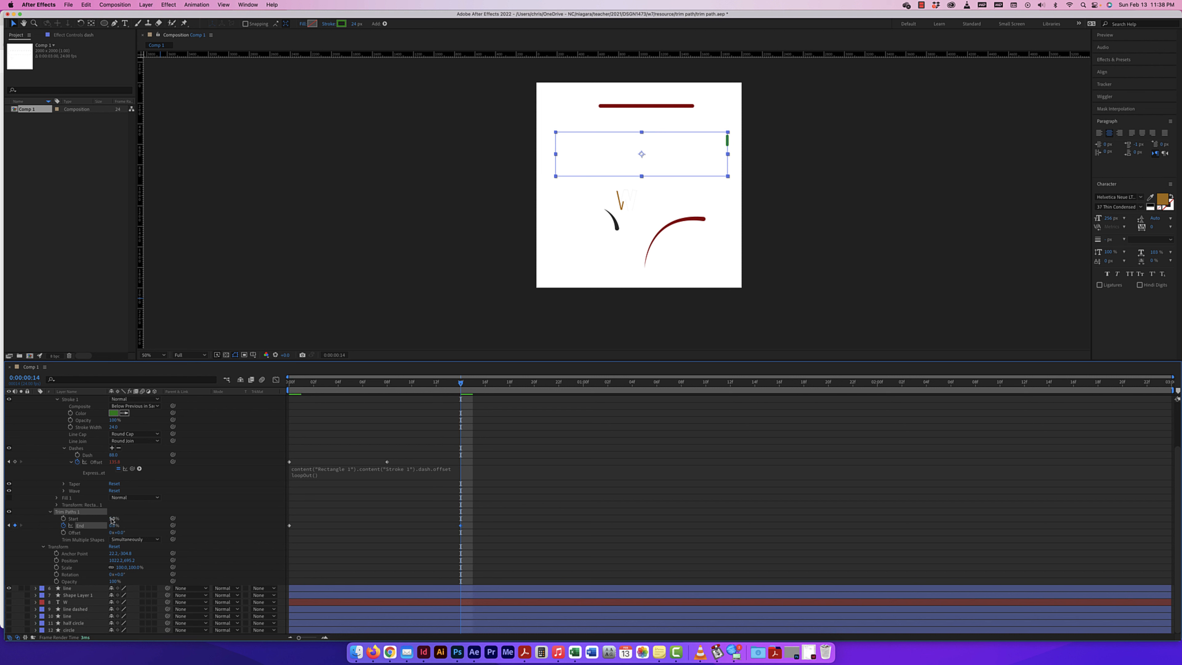
{"action": "left_click_drag", "start_coordinate": [112, 519], "coordinate": [105, 519]}
{"action": "left_click_drag", "start_coordinate": [446, 387], "coordinate": [260, 383]}
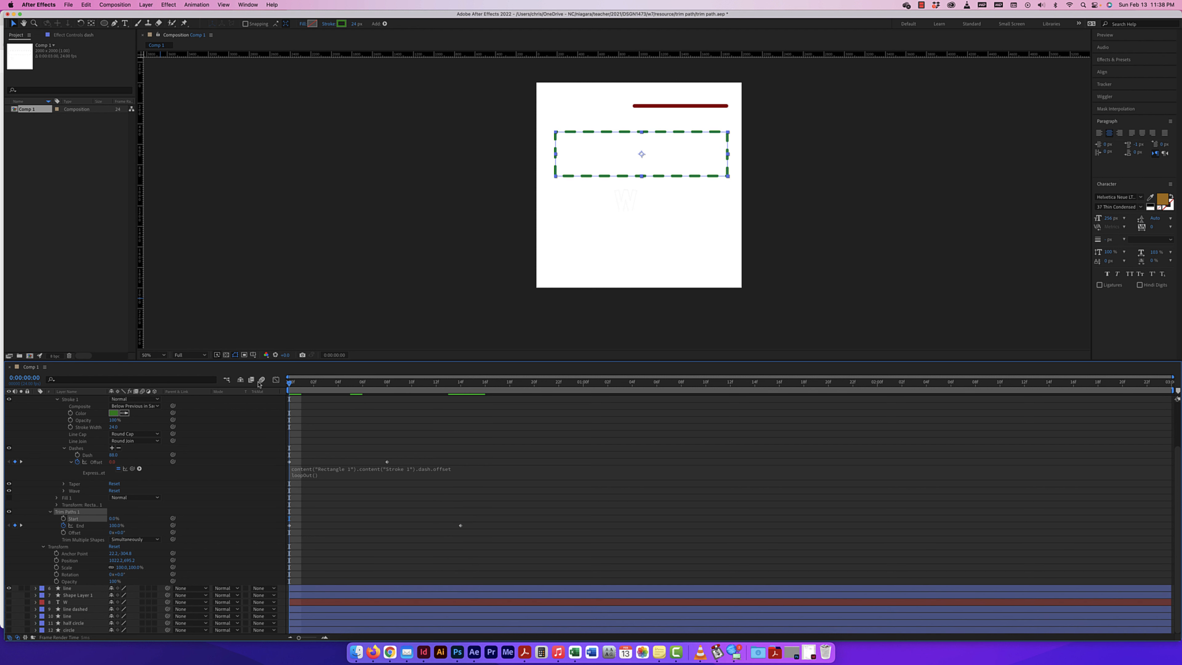
{"action": "key", "text": "space"}
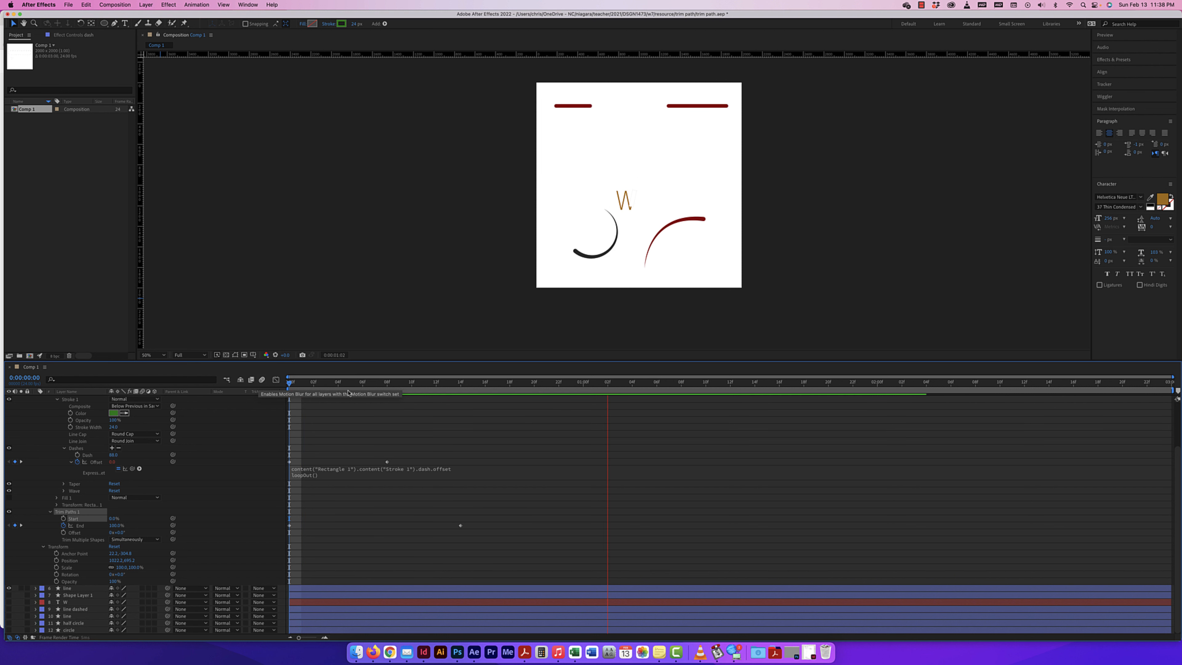
Step: Move the second Trim Paths End keyframe to 0:00:01:15 and preview the dashed rectangle's removal
{"action": "left_click_drag", "start_coordinate": [461, 525], "coordinate": [767, 526]}
{"action": "left_click_drag", "start_coordinate": [718, 385], "coordinate": [200, 393]}
{"action": "key", "text": "space"}
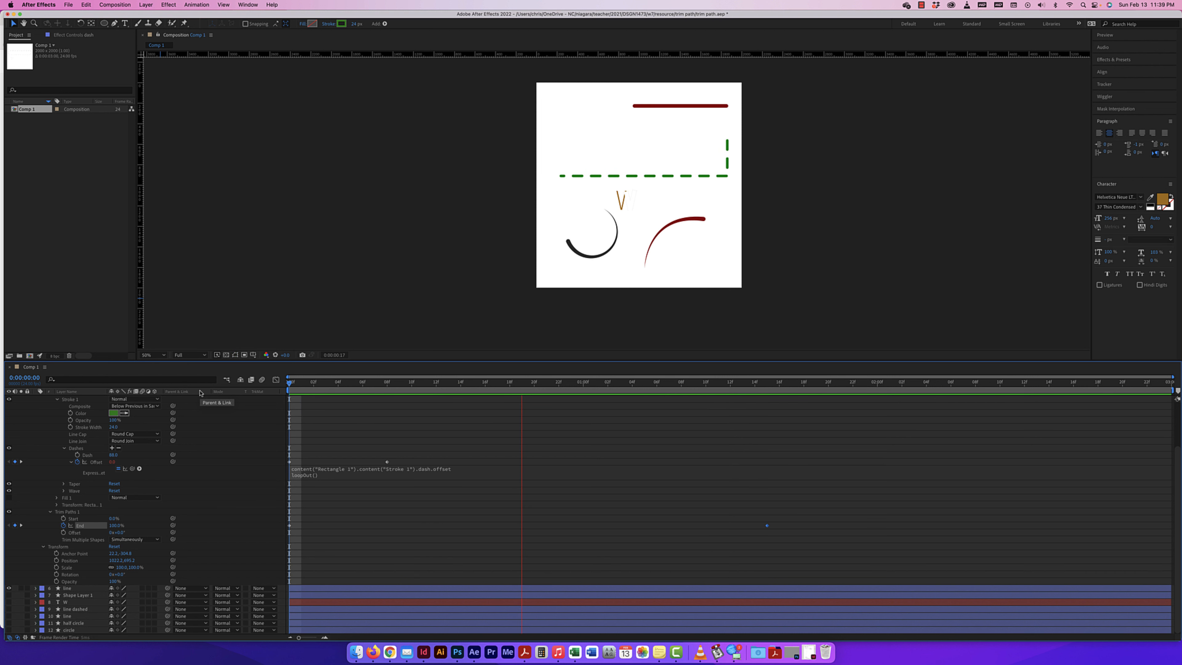
{"action": "key", "text": "space"}
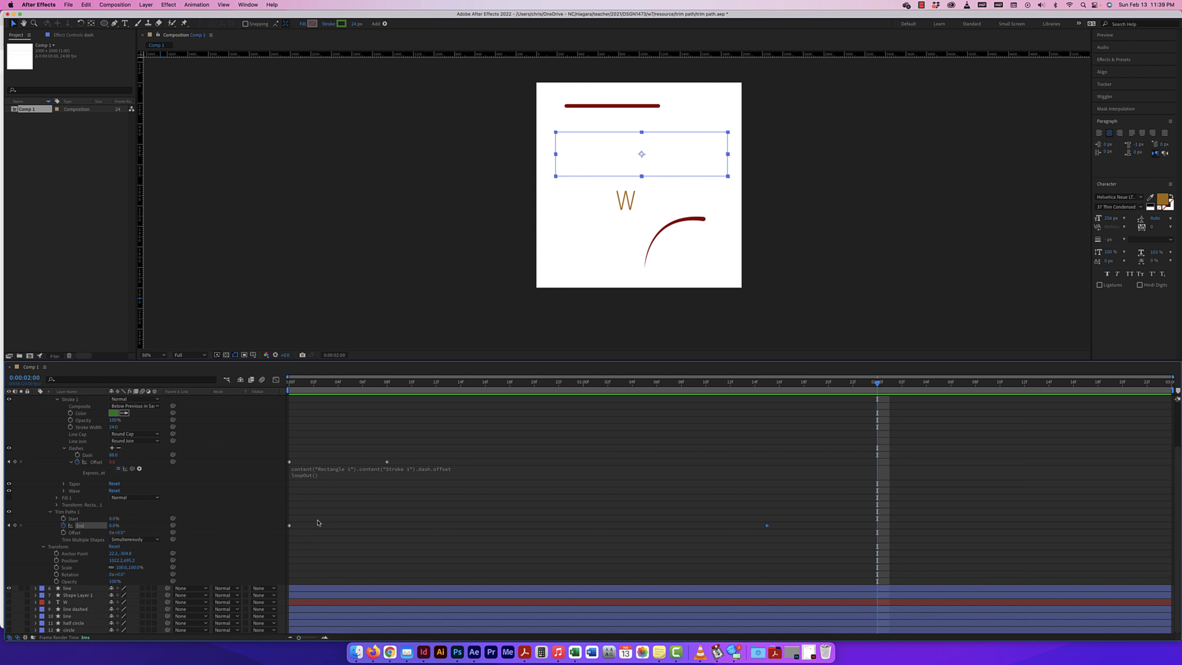
Step: Move the first Trim Paths End keyframe from frame 0 to frame 21 and preview the delayed trim
{"action": "left_click", "coordinate": [289, 527]}
{"action": "left_click_drag", "start_coordinate": [363, 526], "coordinate": [547, 528]}
{"action": "key", "text": "space"}
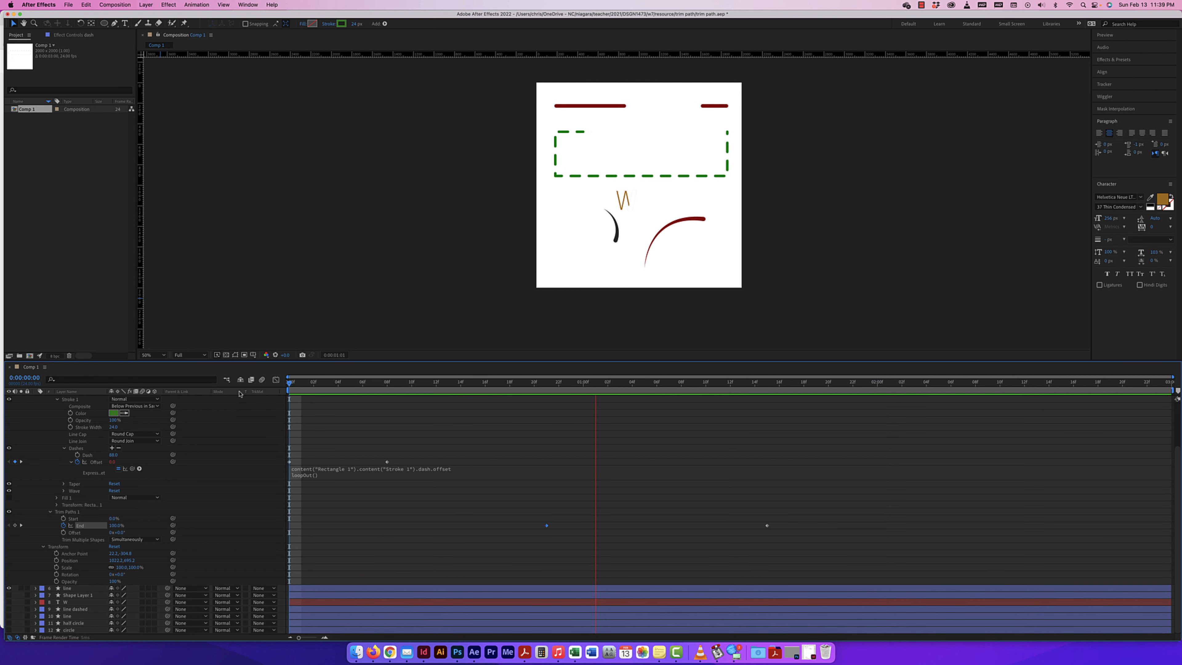
{"action": "key", "text": "space"}
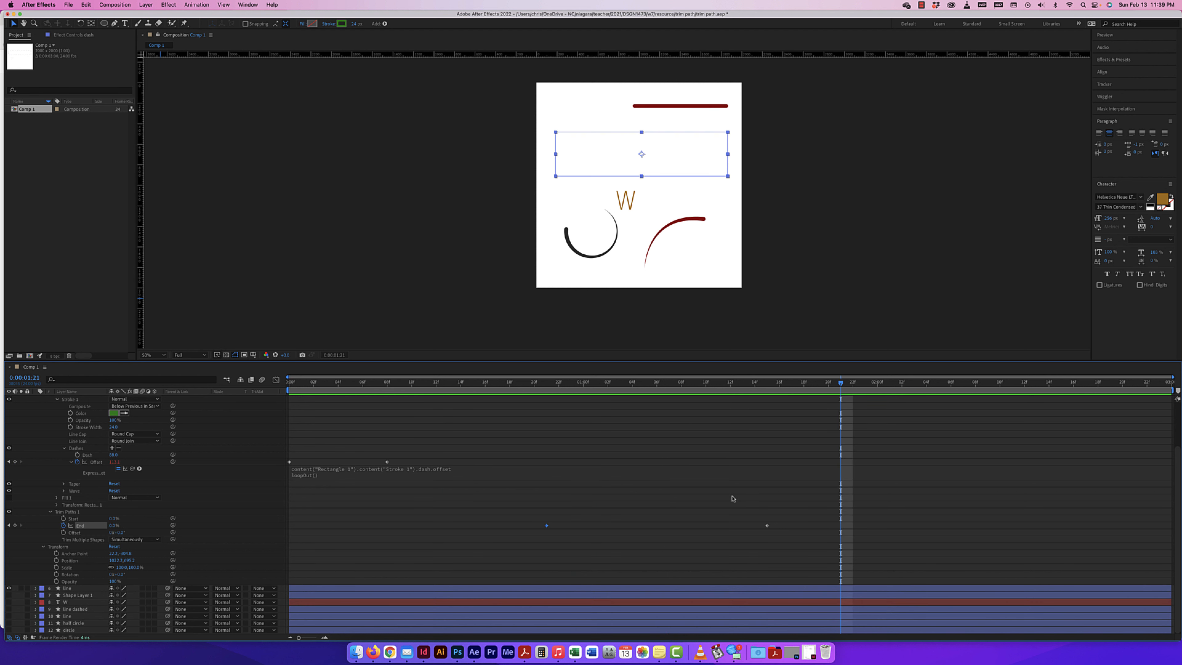
Step: Collapse the dash layer and hide all the visible layers to empty the composition
{"action": "left_click", "coordinate": [58, 400]}
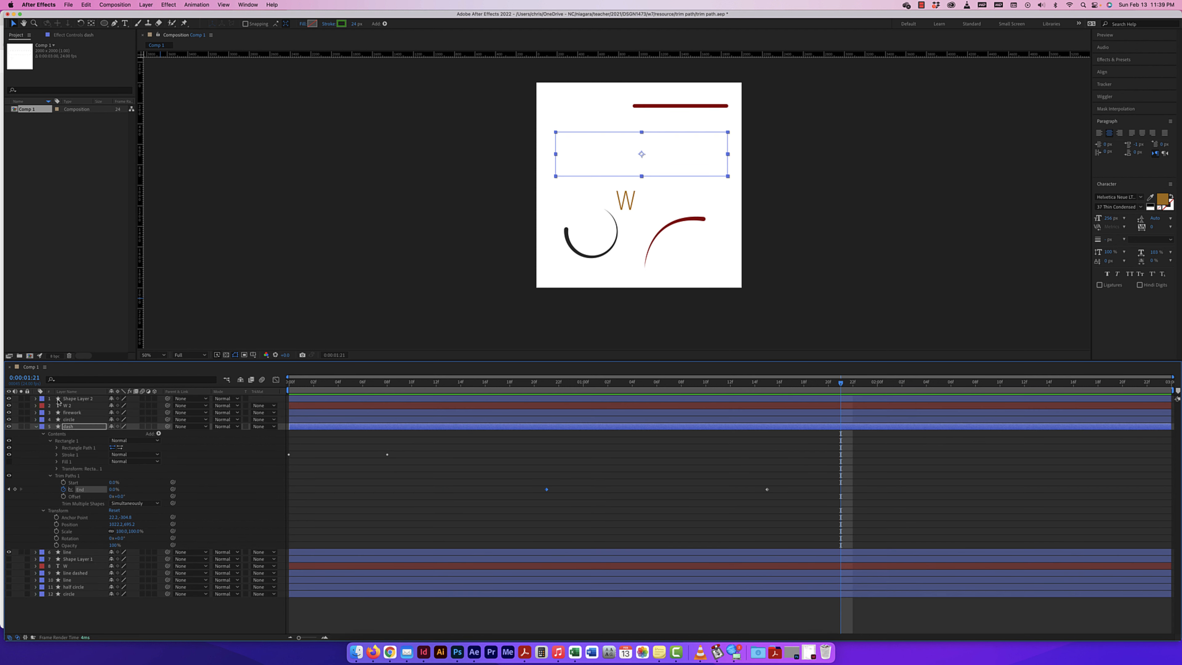
{"action": "left_click", "coordinate": [37, 427]}
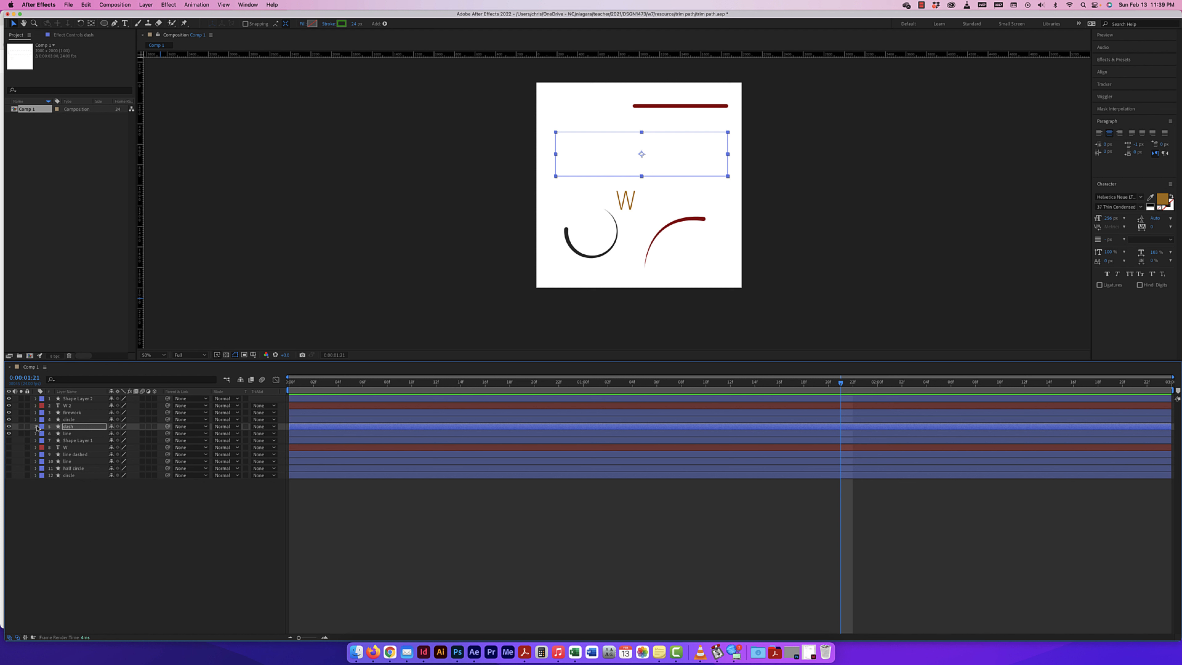
{"action": "left_click_drag", "start_coordinate": [8, 432], "coordinate": [8, 398]}
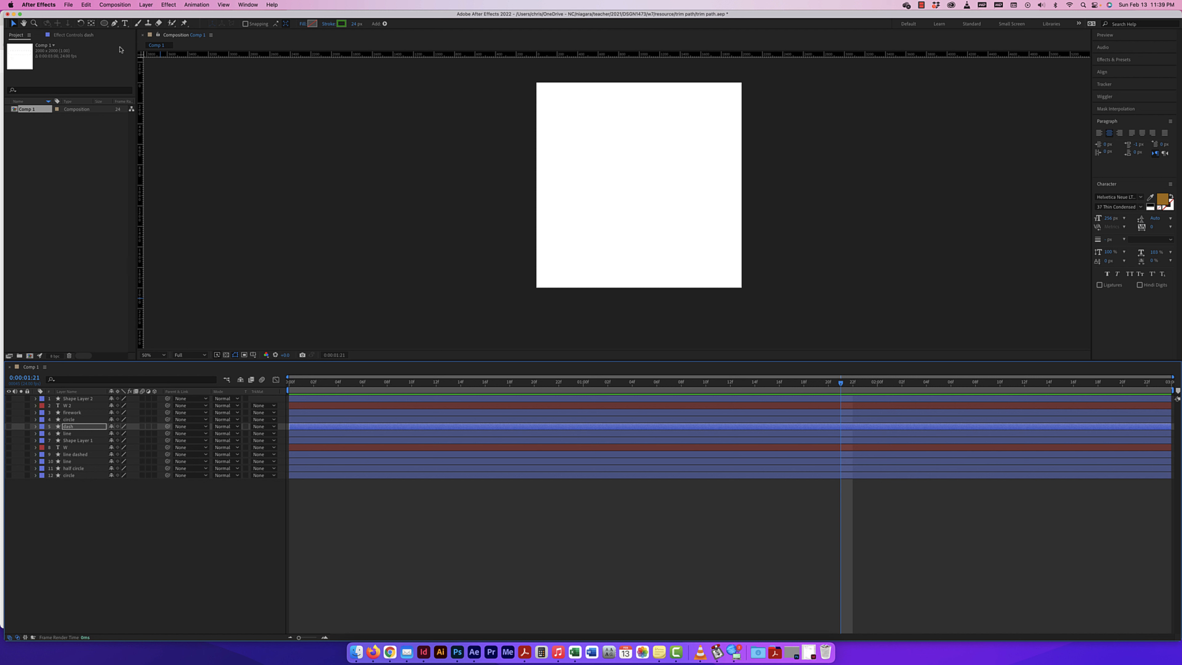
Step: Draw a straight diagonal Pen path on a new shape layer from the composition's centre to just beyond its upper-right corner
{"action": "left_click", "coordinate": [71, 400]}
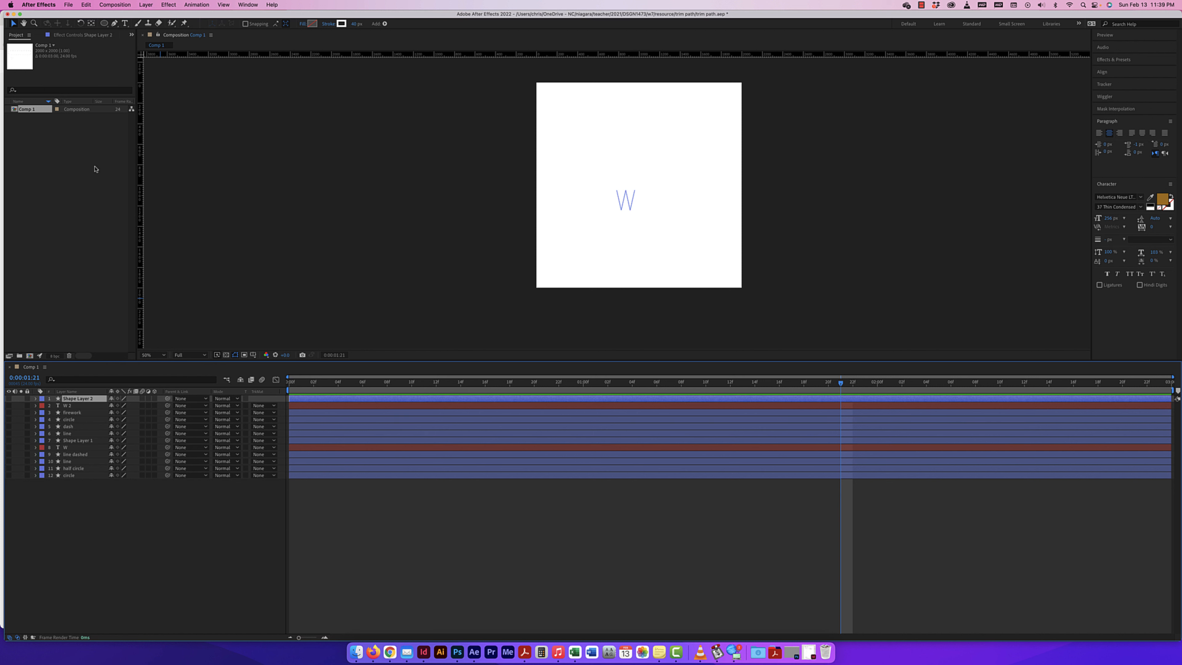
{"action": "left_click", "coordinate": [124, 530]}
{"action": "key", "text": "g"}
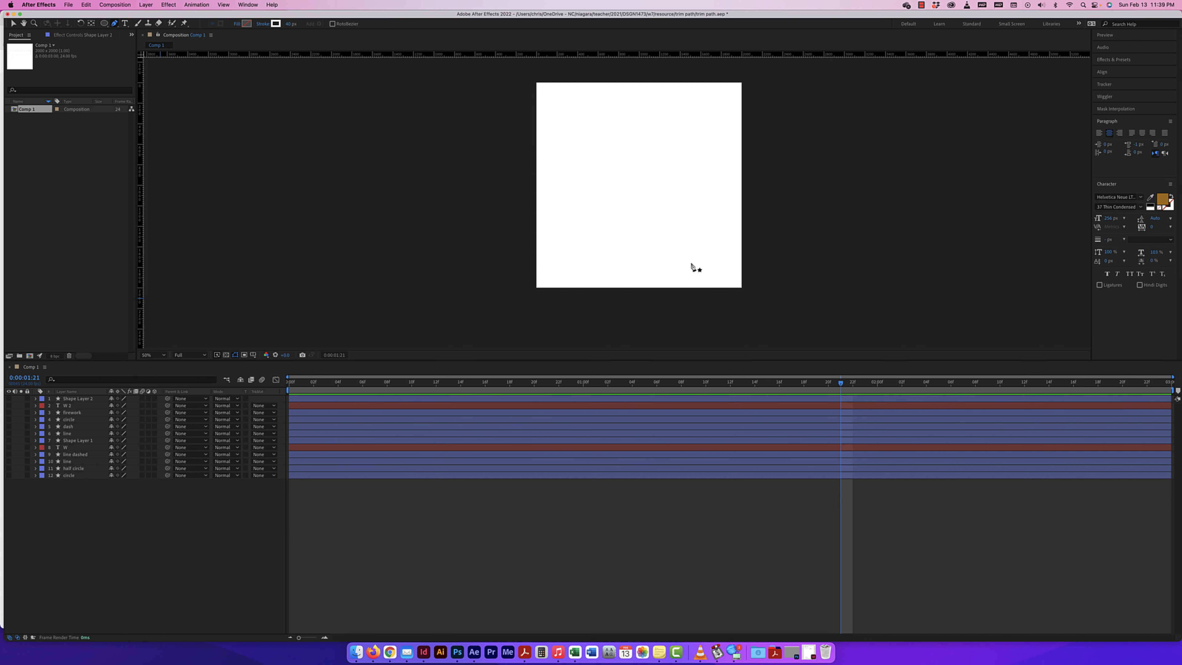
{"action": "left_click", "coordinate": [638, 186]}
{"action": "left_click", "coordinate": [754, 73]}
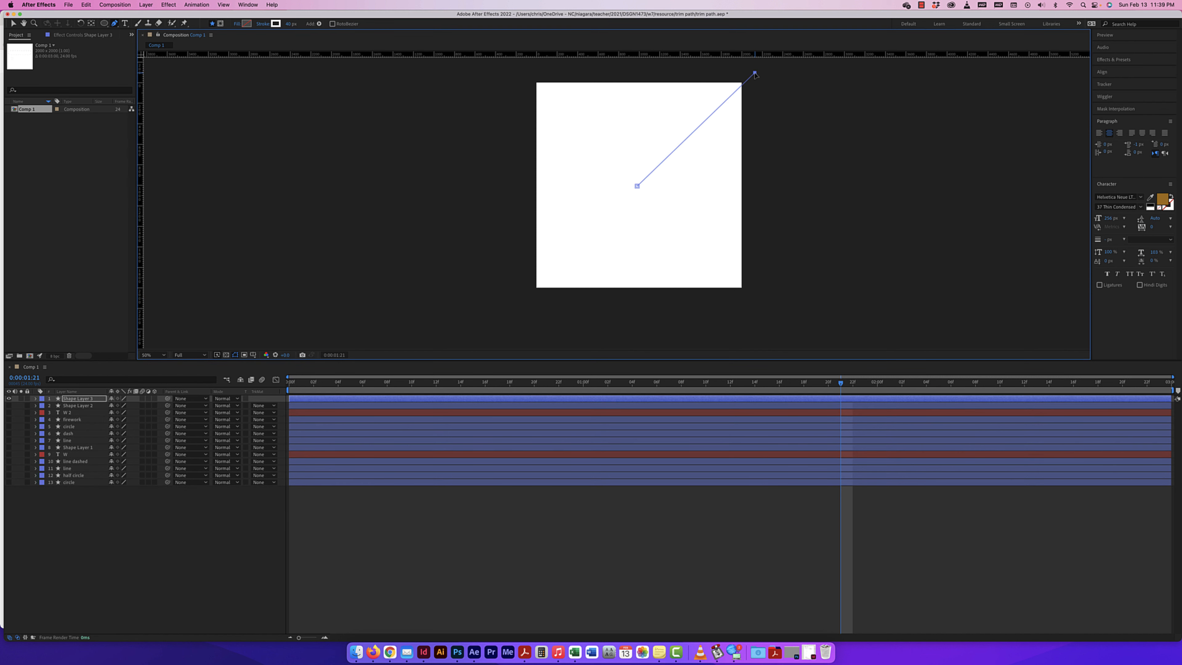
{"action": "scroll", "coordinate": [254, 293], "scroll_direction": "up", "scroll_amount": 1}
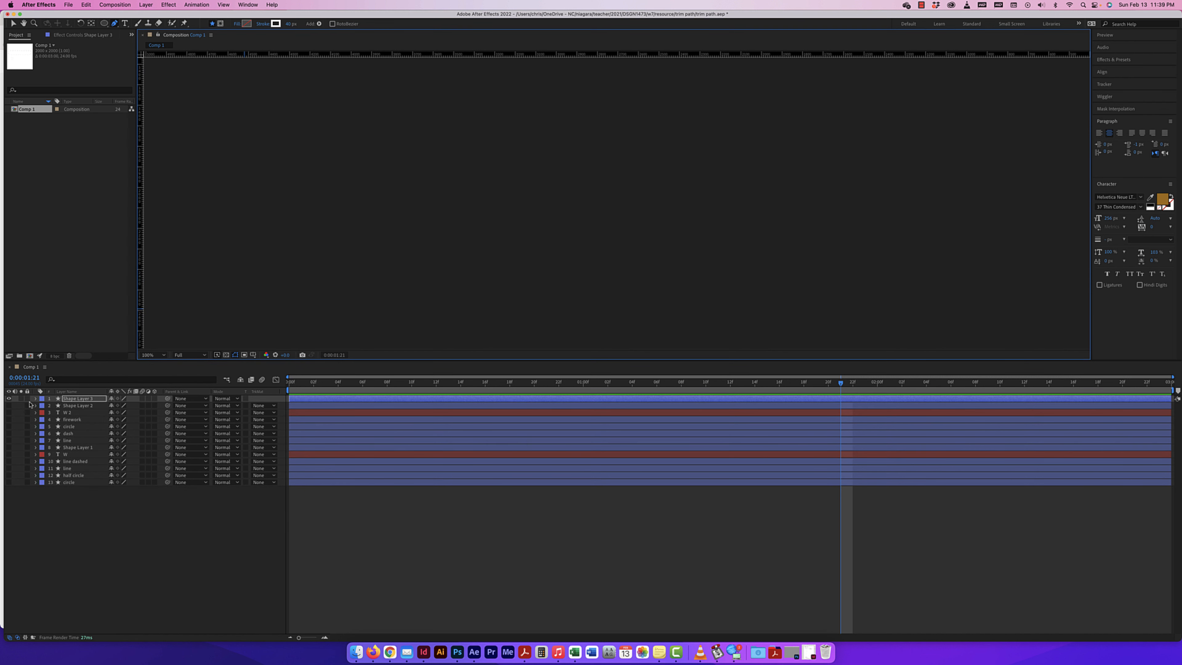
{"action": "key", "text": "super+minus"}
{"action": "key", "text": "super+minus"}
{"action": "key", "text": "super+minus"}
{"action": "key", "text": "super+minus"}
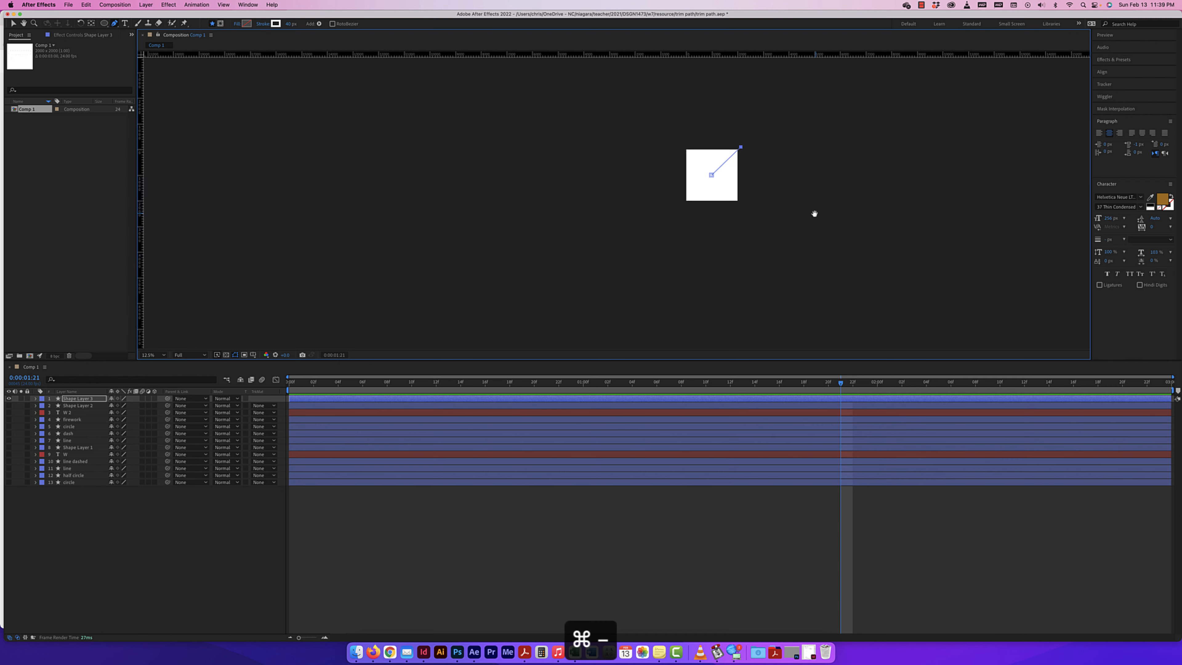
{"action": "key", "text": "super+equal"}
{"action": "key", "text": "super+equal"}
{"action": "key", "text": "super+equal"}
{"action": "key", "text": "super+equal"}
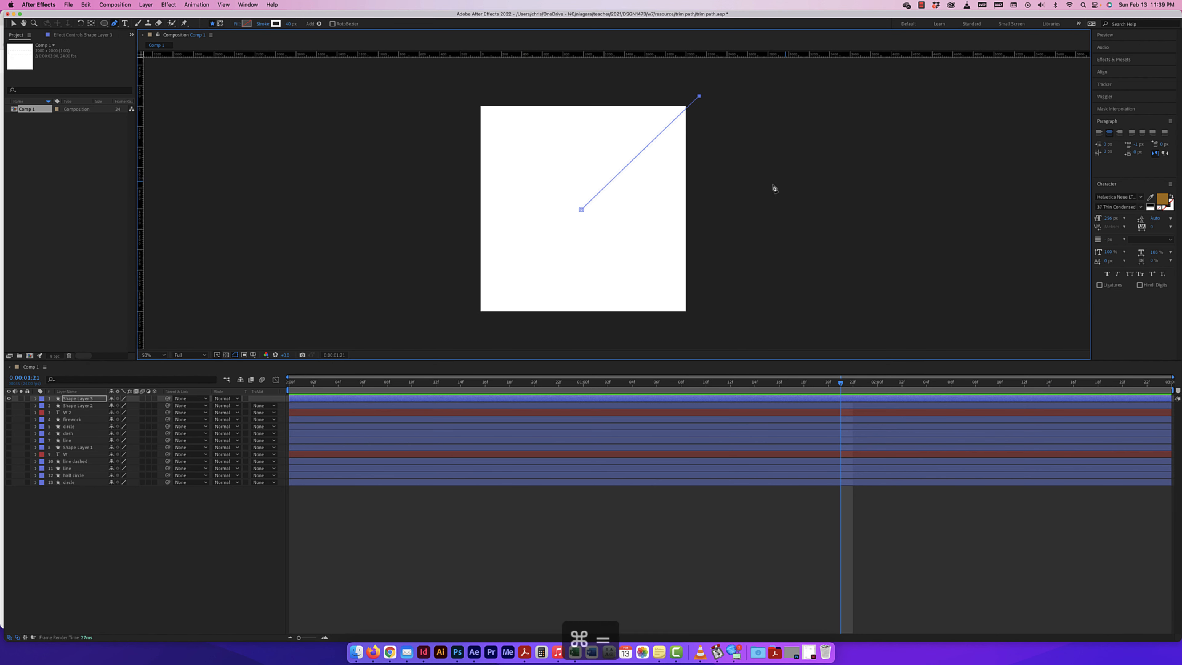
Step: Change the diagonal line's stroke color to light blue
{"action": "left_click", "coordinate": [36, 398]}
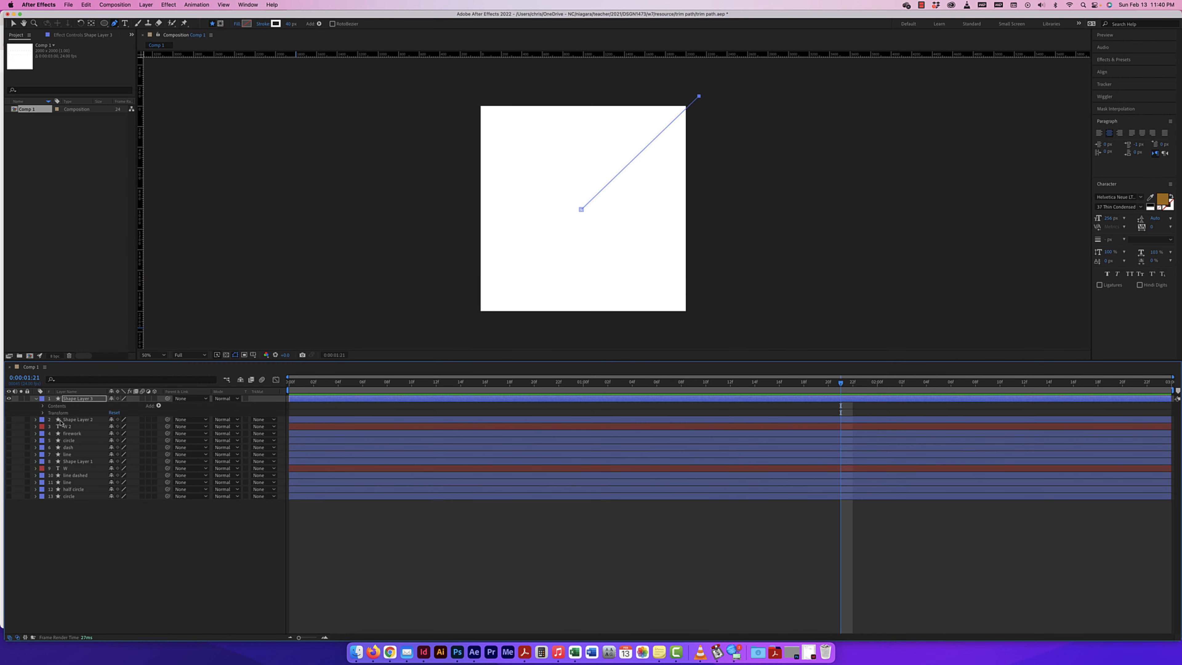
{"action": "left_click", "coordinate": [43, 406]}
{"action": "left_click", "coordinate": [49, 413]}
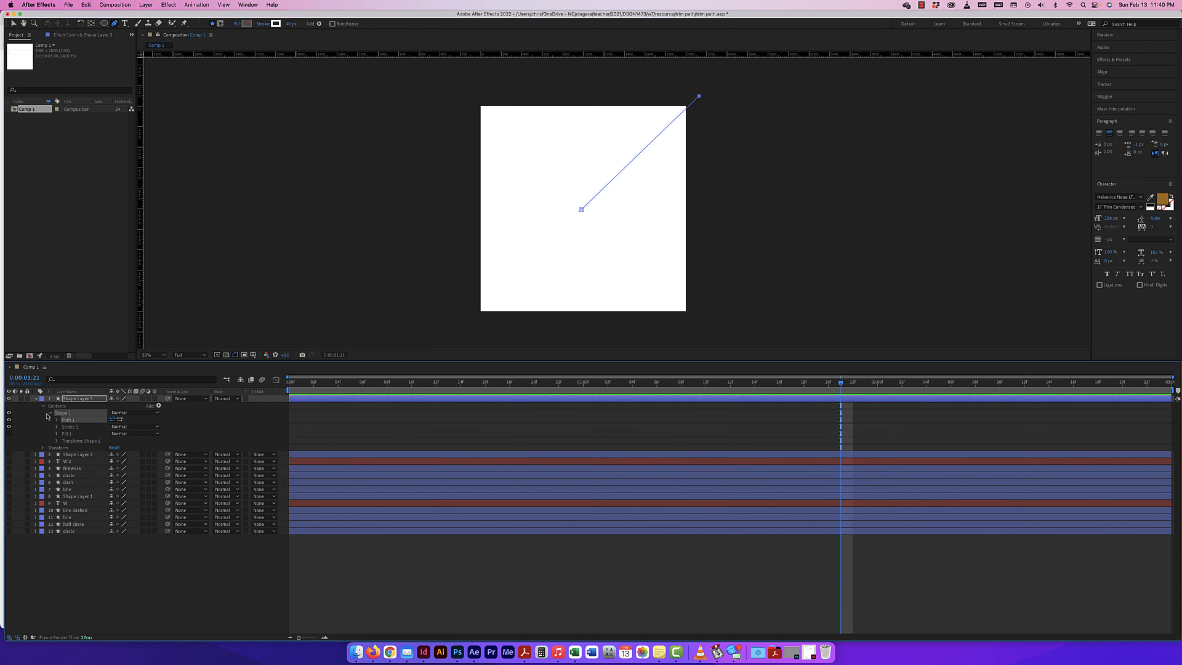
{"action": "left_click", "coordinate": [56, 427]}
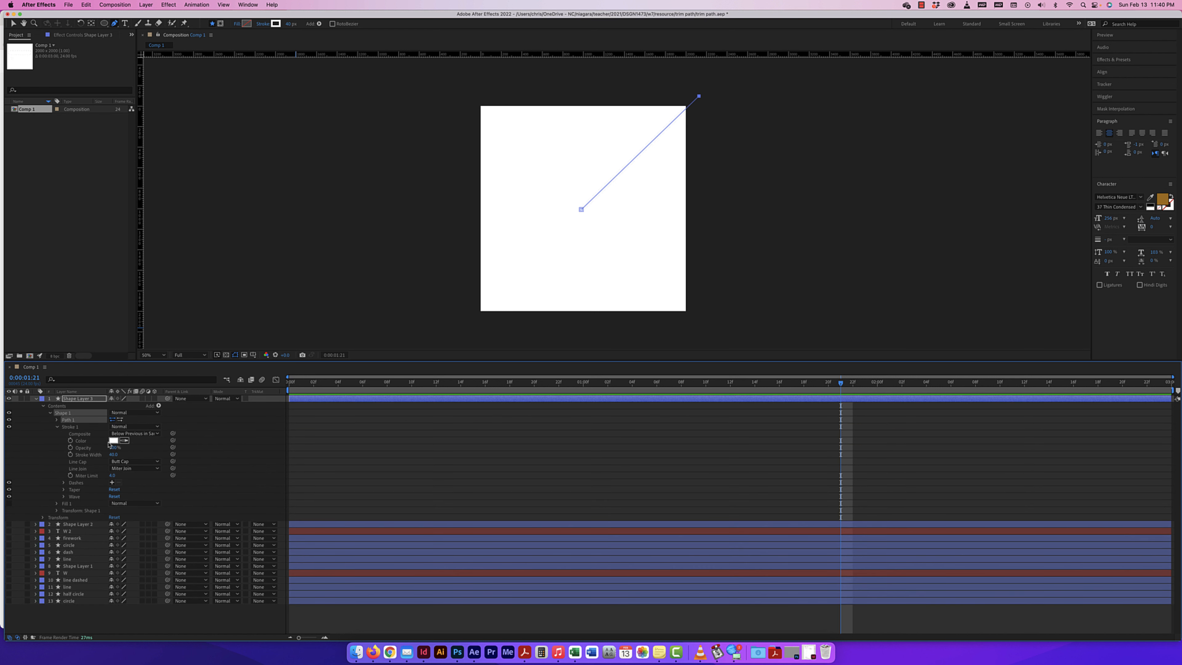
{"action": "left_click", "coordinate": [113, 441]}
{"action": "left_click", "coordinate": [763, 356]}
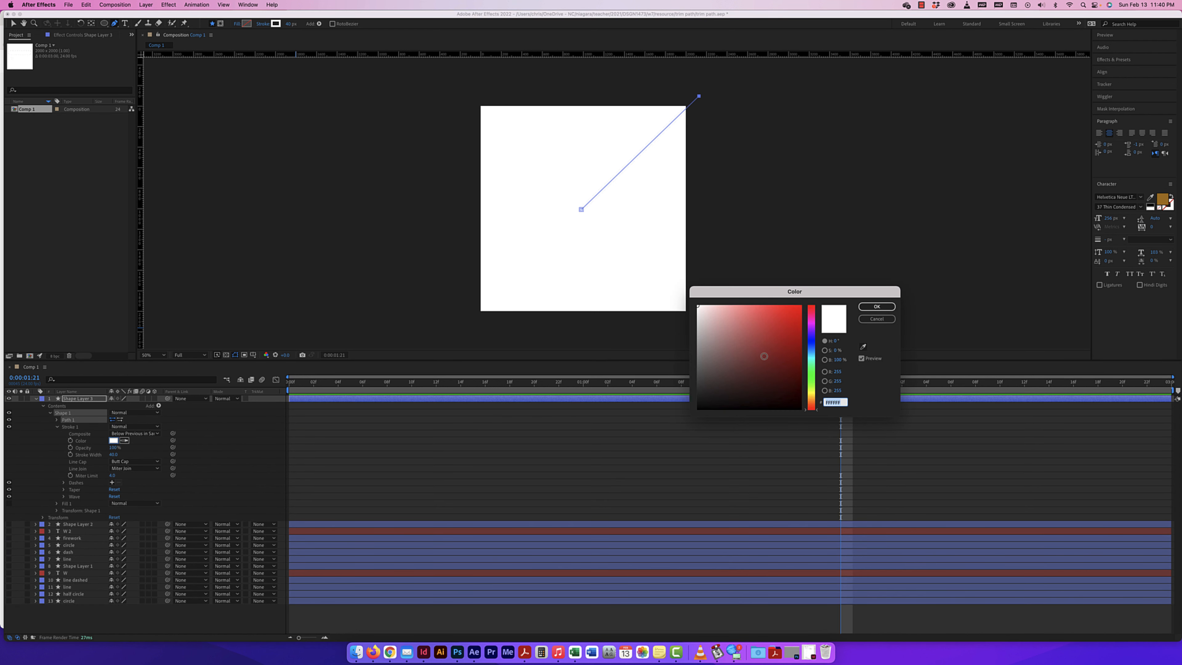
{"action": "mouse_move", "coordinate": [811, 408]}
{"action": "left_mouse_down"}
{"action": "mouse_move", "coordinate": [814, 342]}
{"action": "mouse_move", "coordinate": [753, 306]}
{"action": "left_mouse_up"}
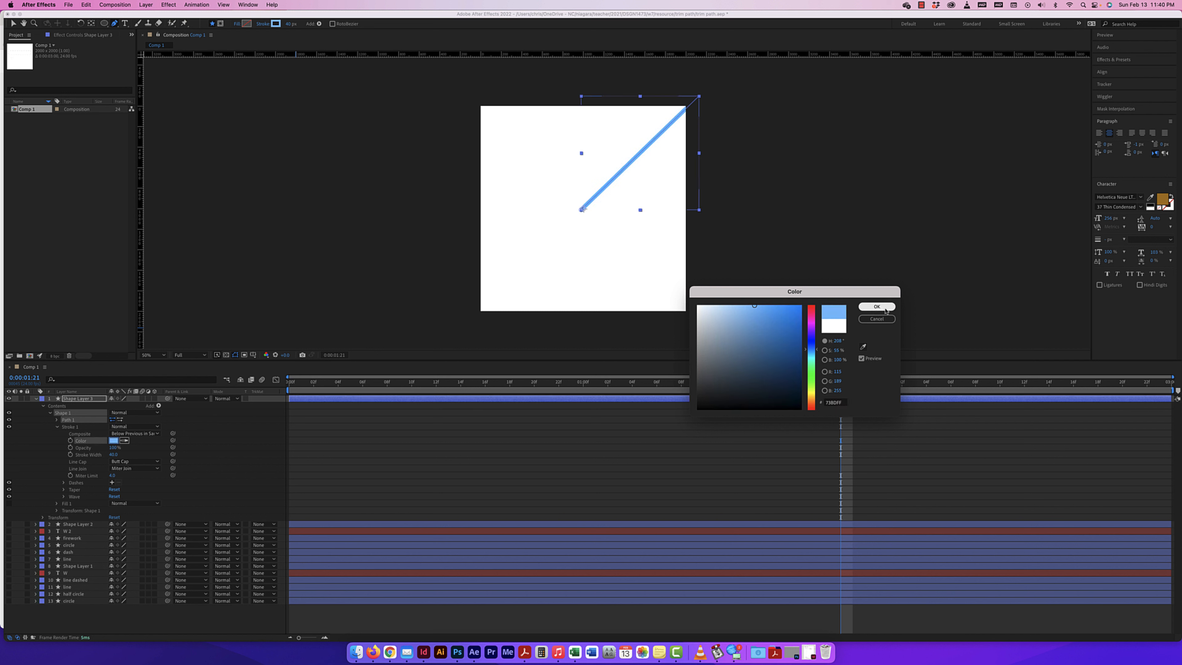
{"action": "left_click", "coordinate": [876, 306]}
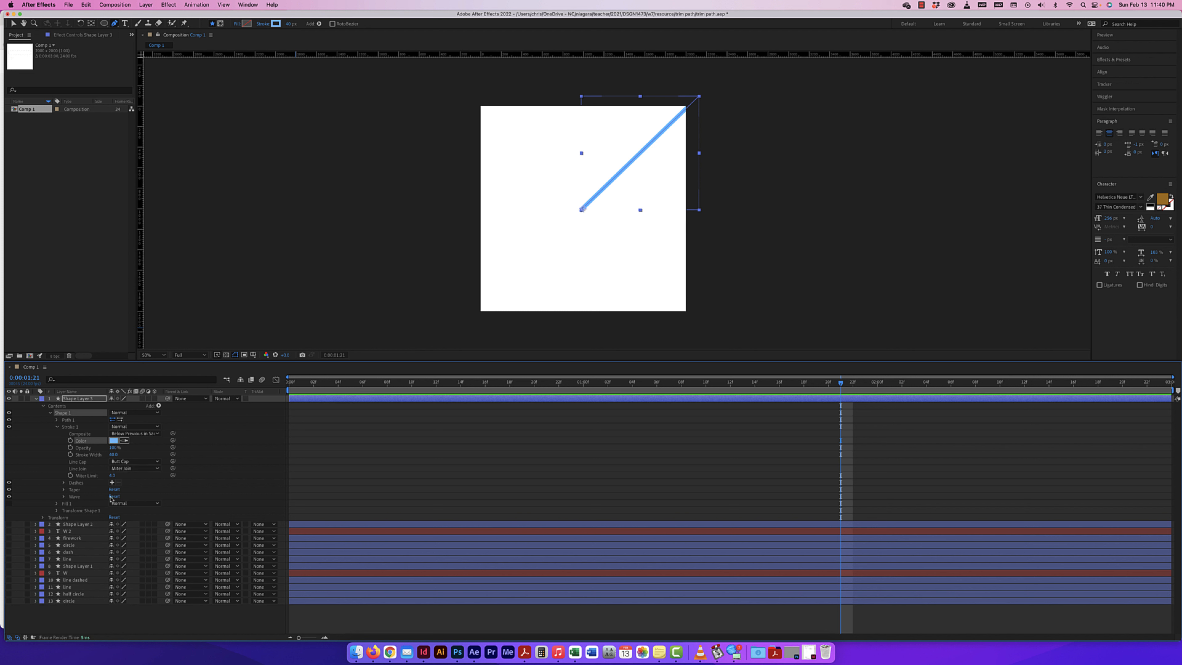
Step: Set the diagonal stroke's Wave Amount to 100% and examine the wavy line up close
{"action": "left_click", "coordinate": [64, 497]}
{"action": "left_click_drag", "start_coordinate": [135, 506], "coordinate": [150, 502]}
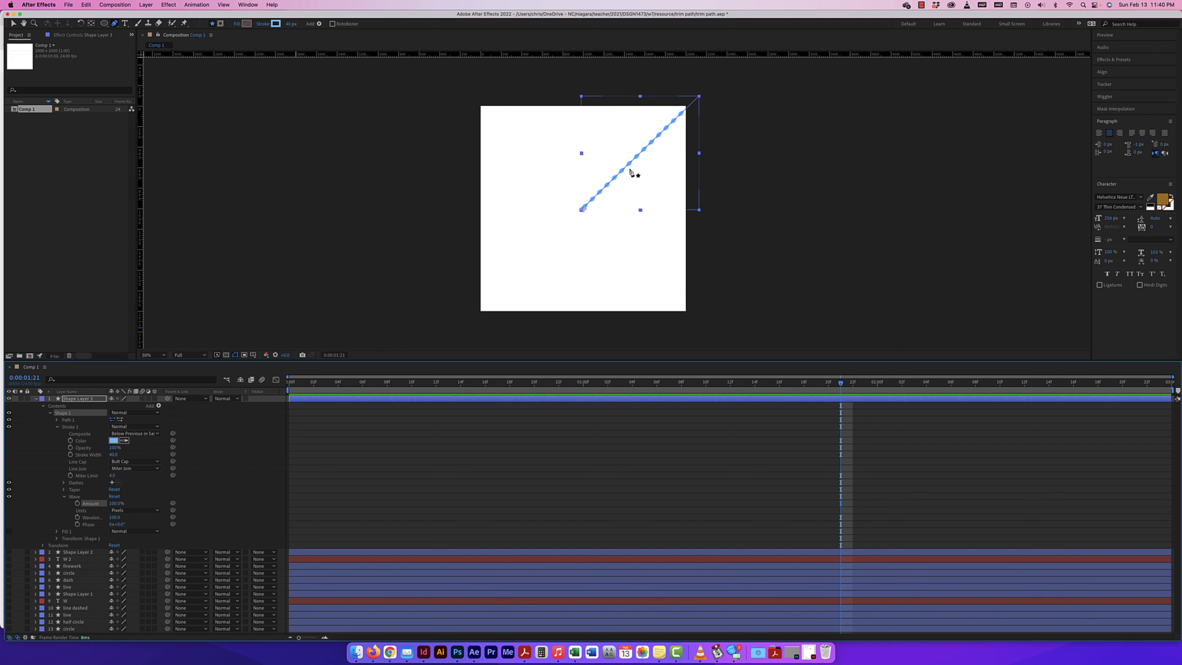
{"action": "key", "text": "super+equal"}
{"action": "key", "text": "h"}
{"action": "mouse_move", "coordinate": [633, 178]}
{"action": "left_mouse_down"}
{"action": "mouse_move", "coordinate": [592, 272]}
{"action": "mouse_move", "coordinate": [617, 235]}
{"action": "left_mouse_up"}
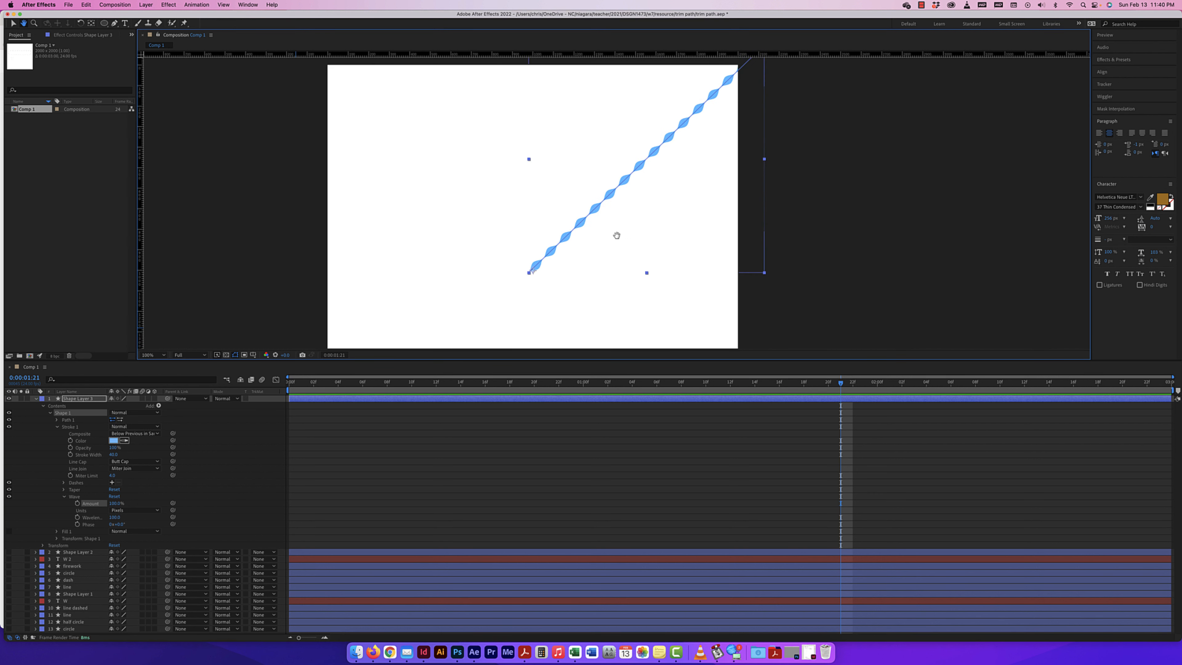
{"action": "key", "text": "g"}
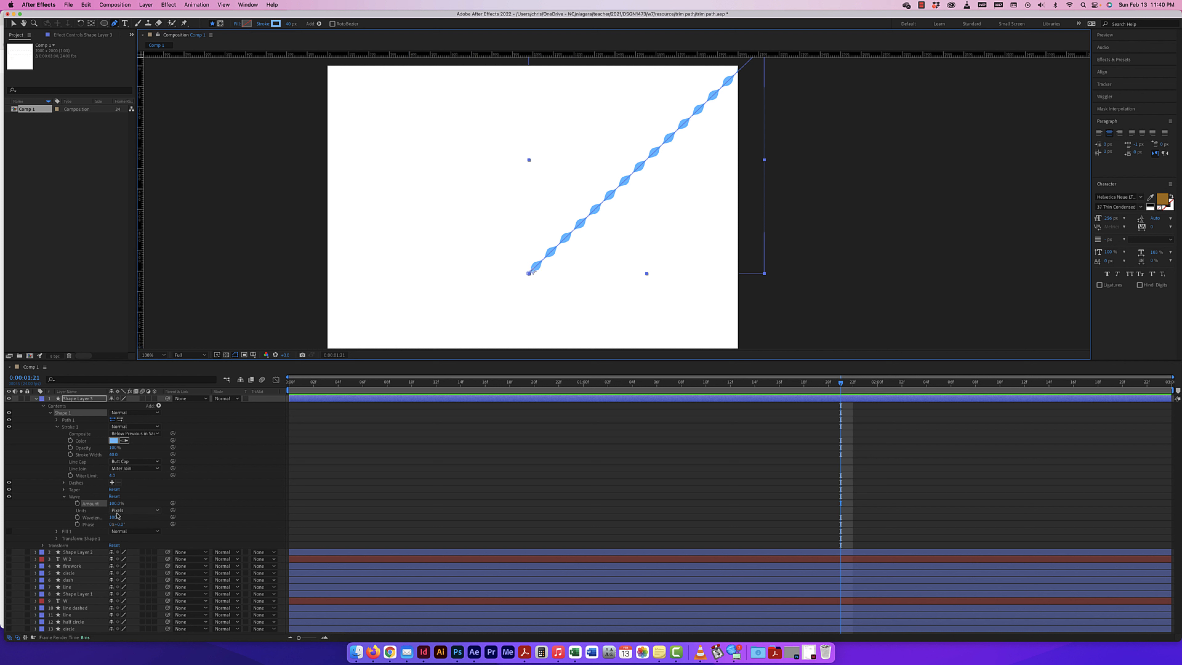
Step: Try a thicker 71 px stroke on the wavy diagonal line with a longer wavelength and an adjusted wave phase
{"action": "left_click_drag", "start_coordinate": [116, 504], "coordinate": [155, 503]}
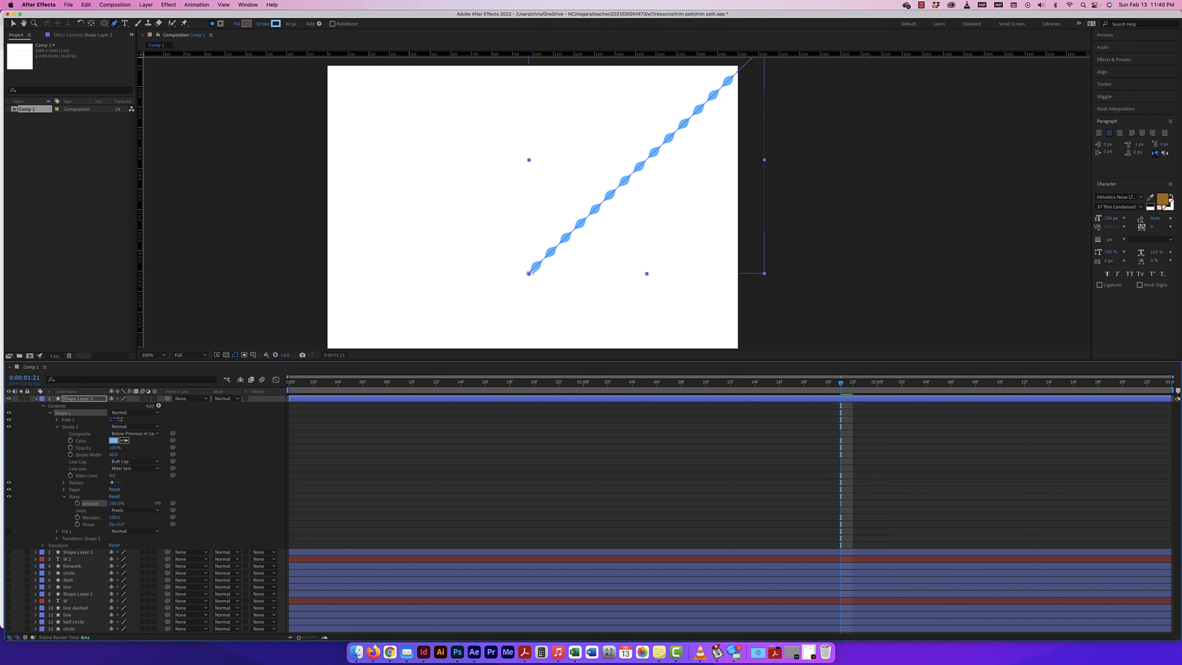
{"action": "mouse_move", "coordinate": [112, 454]}
{"action": "left_mouse_down"}
{"action": "mouse_move", "coordinate": [188, 456]}
{"action": "mouse_move", "coordinate": [126, 455]}
{"action": "left_mouse_up"}
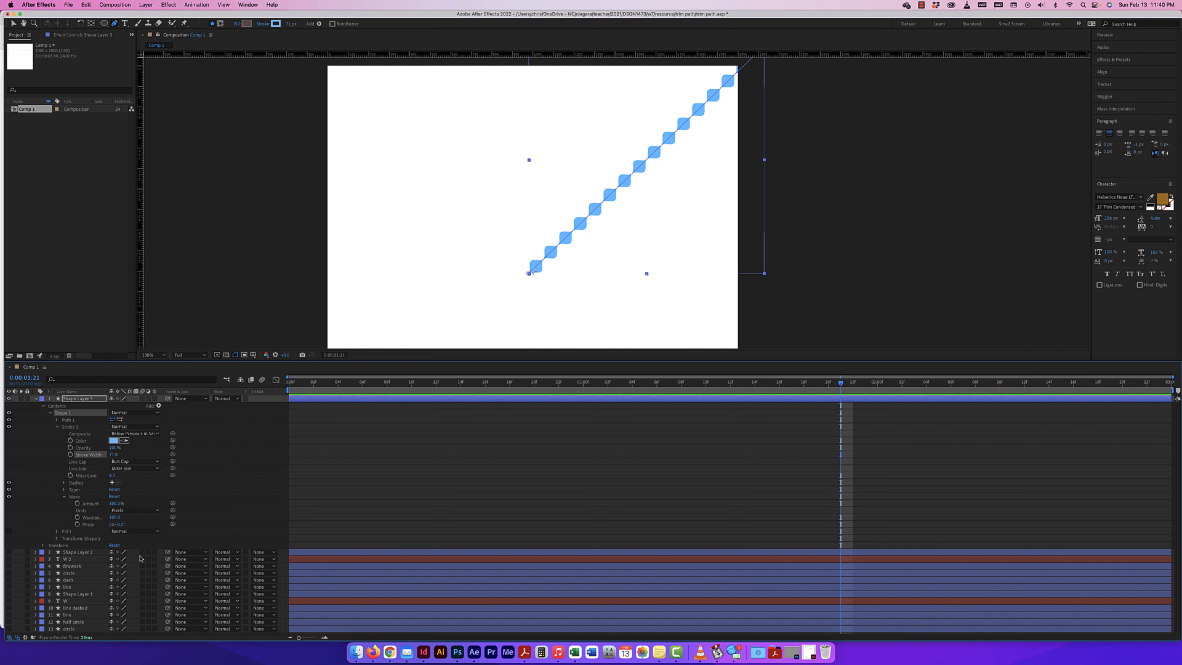
{"action": "mouse_move", "coordinate": [117, 520]}
{"action": "left_mouse_down"}
{"action": "mouse_move", "coordinate": [127, 517]}
{"action": "mouse_move", "coordinate": [79, 517]}
{"action": "mouse_move", "coordinate": [172, 524]}
{"action": "mouse_move", "coordinate": [120, 528]}
{"action": "left_mouse_up"}
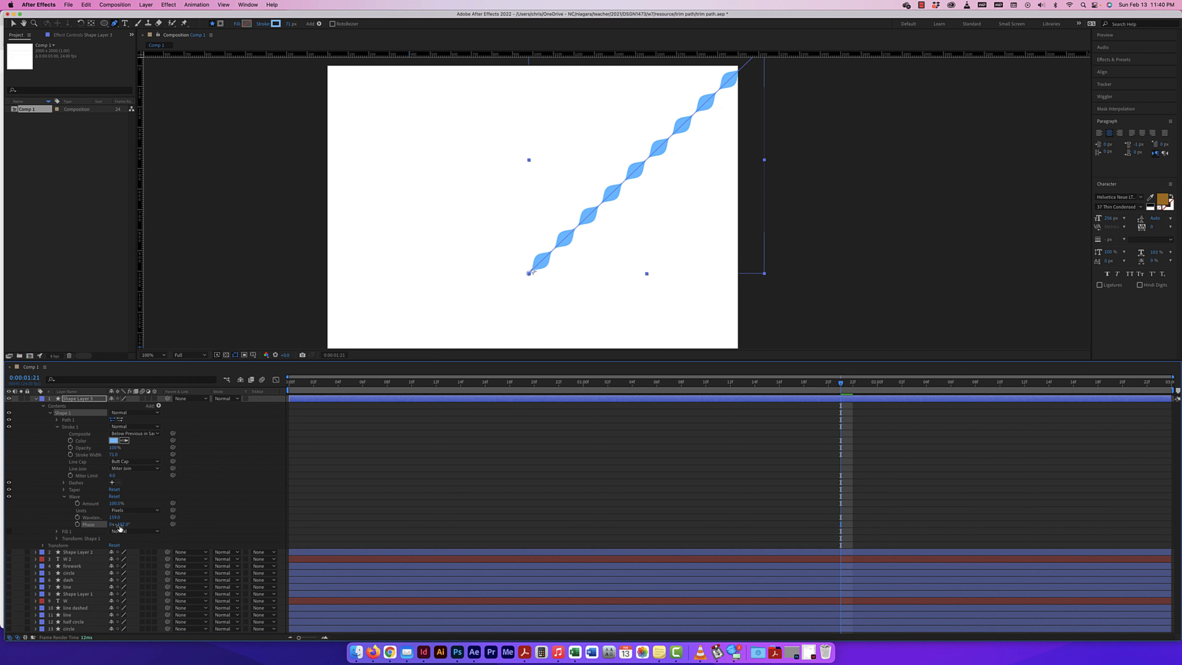
{"action": "left_click", "coordinate": [121, 525]}
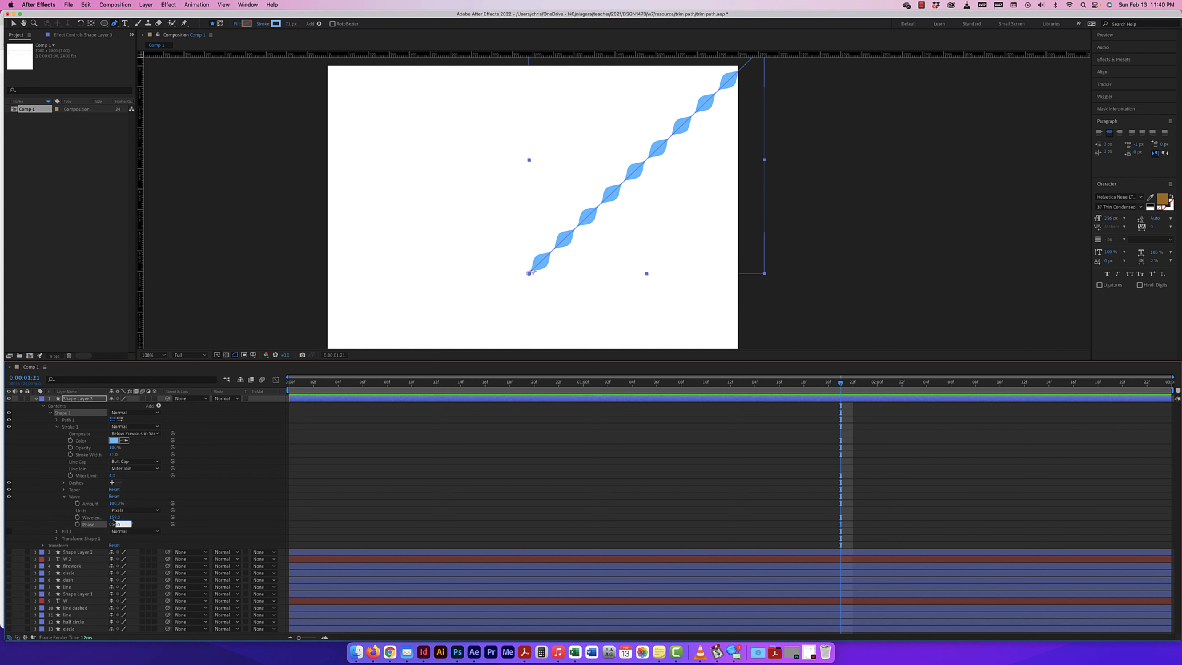
{"action": "left_click", "coordinate": [116, 518]}
Step: Reset the diagonal stroke's Wave settings and show the whole composition
{"action": "left_click", "coordinate": [115, 497]}
{"action": "left_click", "coordinate": [65, 497]}
{"action": "key", "text": "super+minus"}
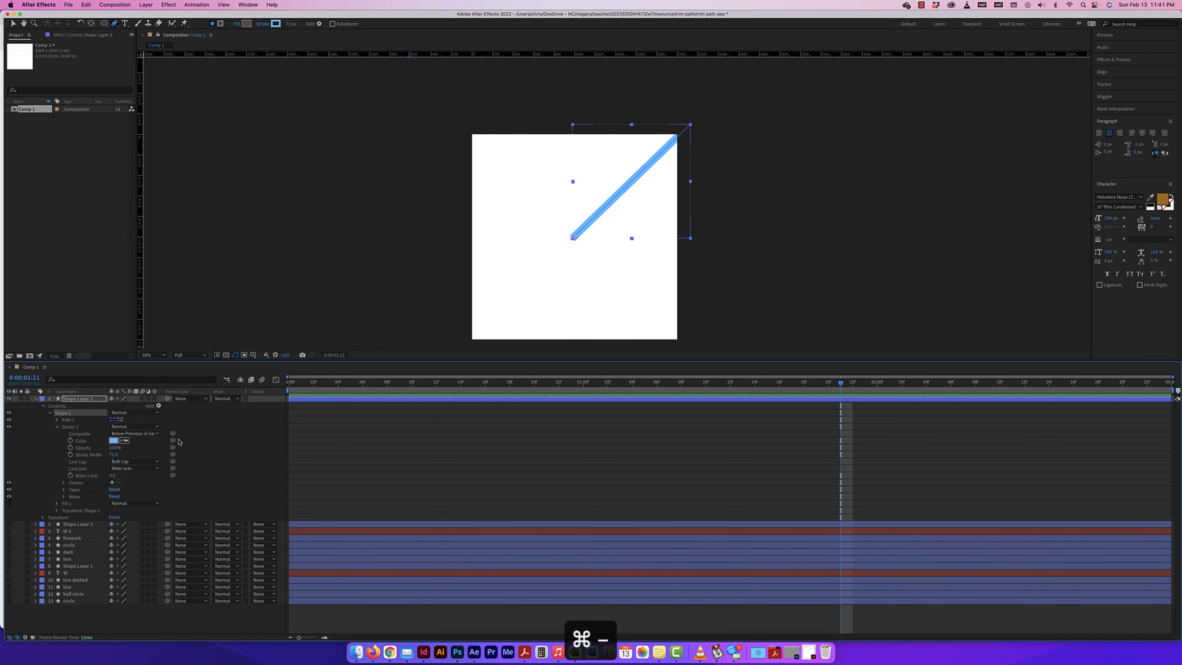
Step: Set the diagonal stroke's Taper Start Length to 100% and widen the stroke to about 200 px
{"action": "left_click", "coordinate": [65, 490]}
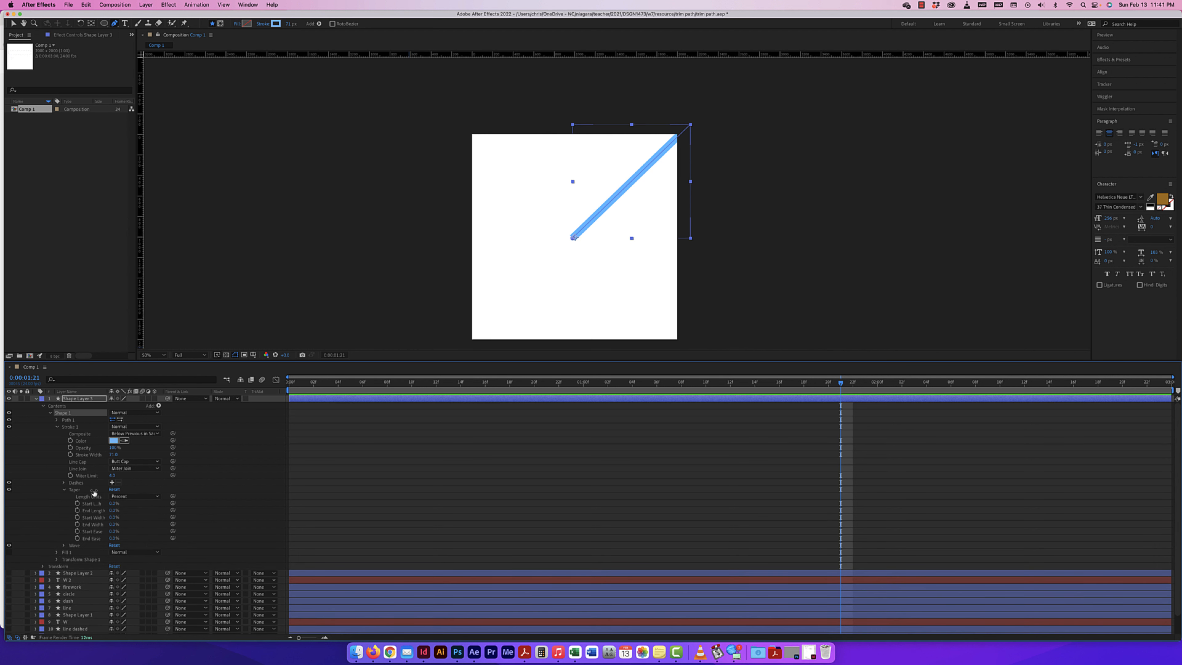
{"action": "left_click_drag", "start_coordinate": [115, 503], "coordinate": [190, 503]}
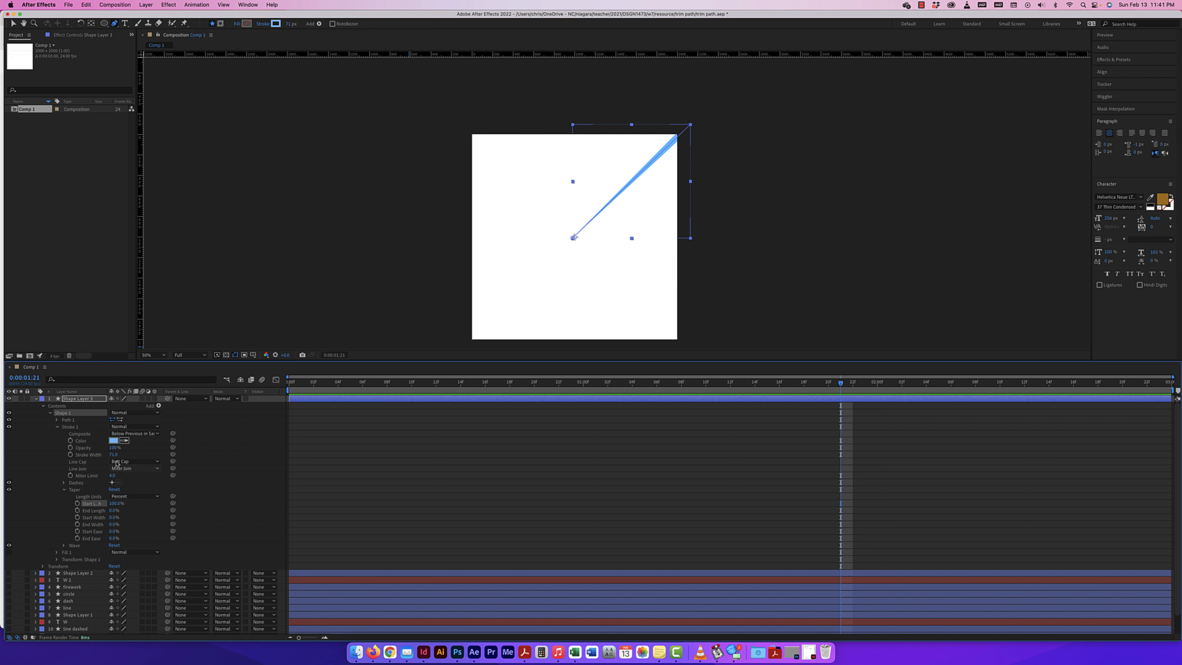
{"action": "left_click_drag", "start_coordinate": [114, 455], "coordinate": [168, 455]}
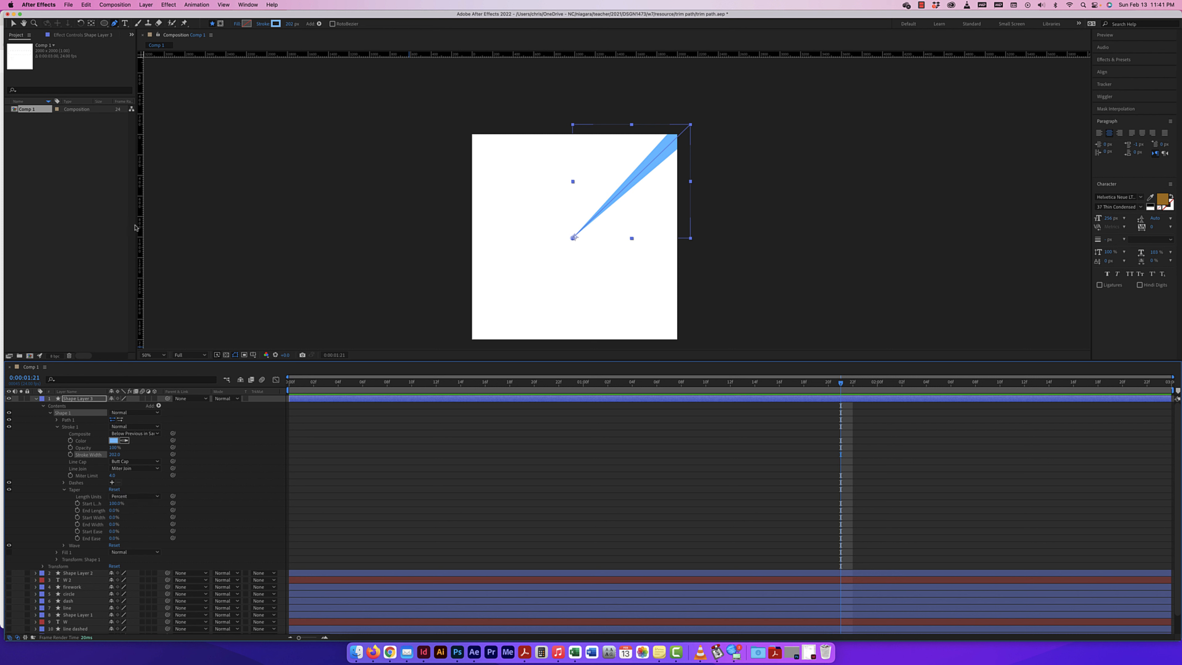
Step: Add Trim Paths to the diagonal line's shape, test its Start and End values, and return to the first frame
{"action": "left_click", "coordinate": [159, 406]}
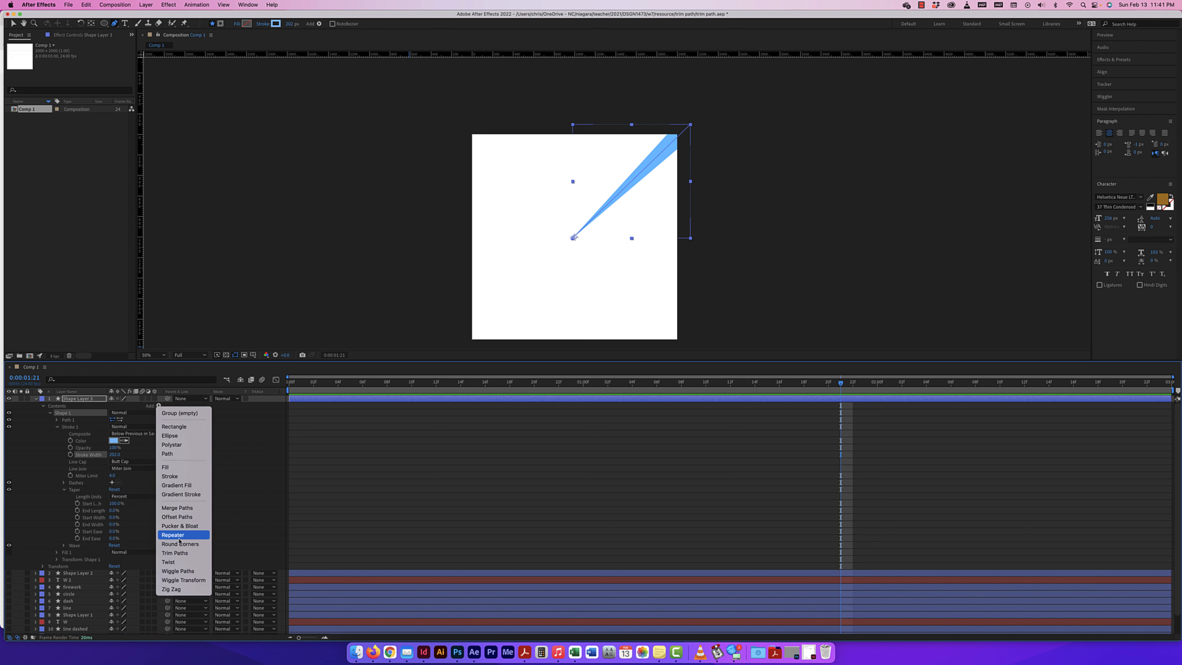
{"action": "left_click", "coordinate": [177, 553]}
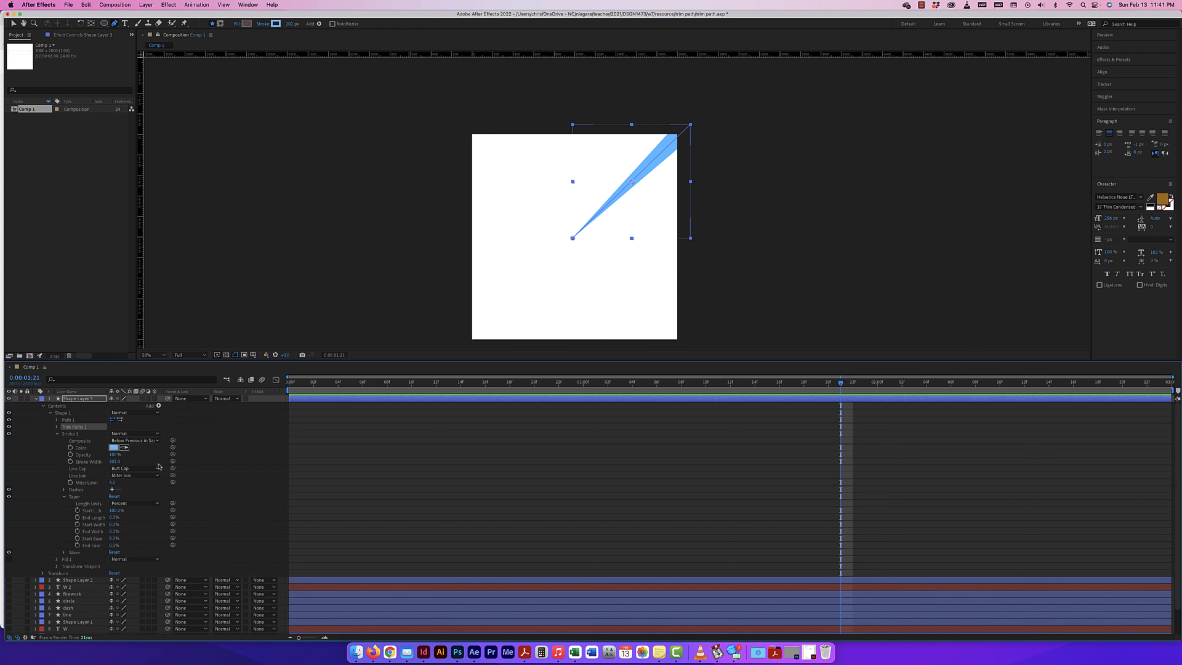
{"action": "left_click", "coordinate": [57, 427]}
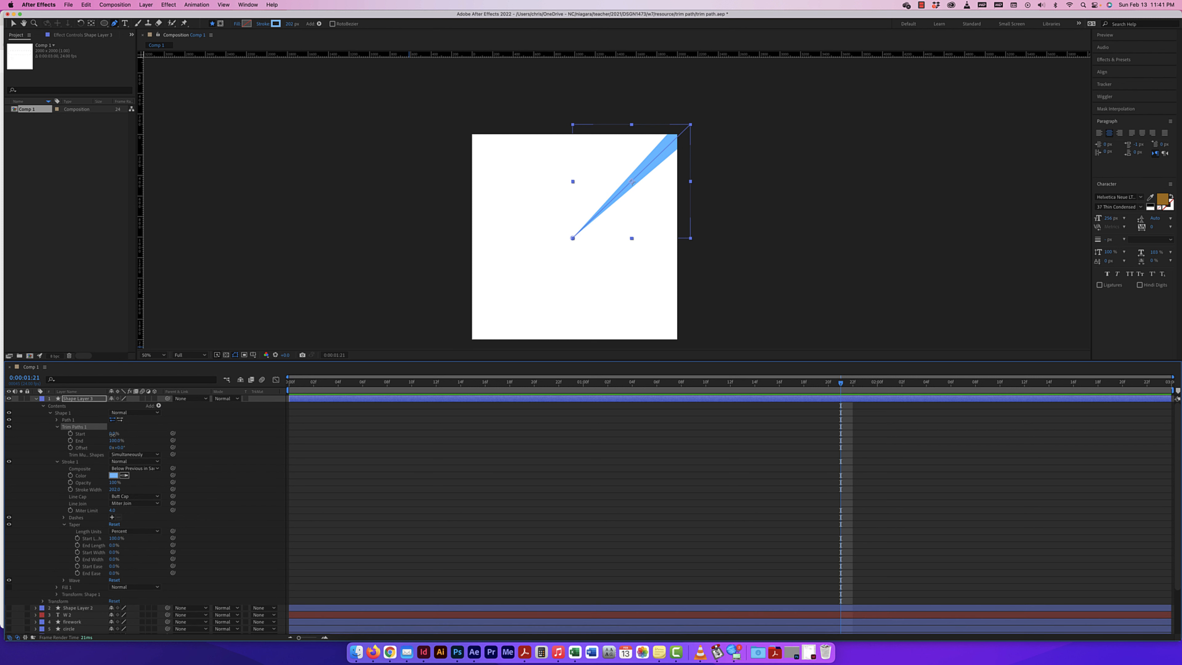
{"action": "mouse_move", "coordinate": [113, 434]}
{"action": "left_mouse_down"}
{"action": "mouse_move", "coordinate": [158, 434]}
{"action": "mouse_move", "coordinate": [115, 441]}
{"action": "left_mouse_up"}
{"action": "mouse_move", "coordinate": [117, 441]}
{"action": "left_mouse_down"}
{"action": "mouse_move", "coordinate": [172, 441]}
{"action": "mouse_move", "coordinate": [77, 440]}
{"action": "mouse_move", "coordinate": [135, 436]}
{"action": "left_mouse_up"}
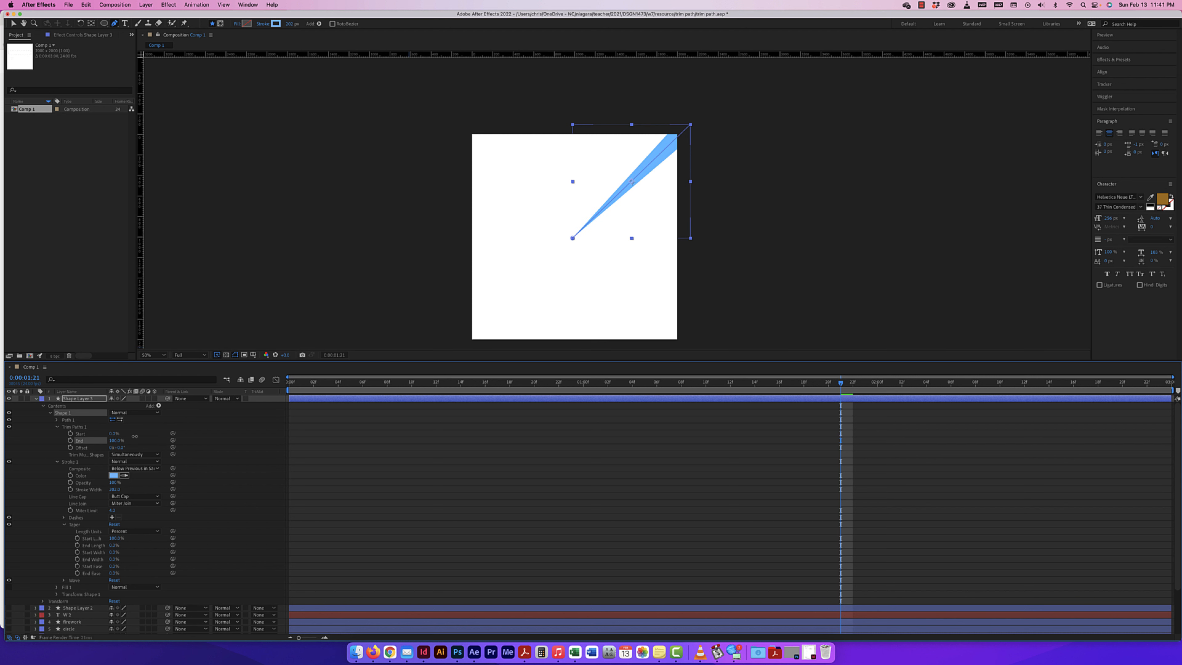
{"action": "left_click_drag", "start_coordinate": [668, 383], "coordinate": [261, 382]}
{"action": "left_click", "coordinate": [70, 433]}
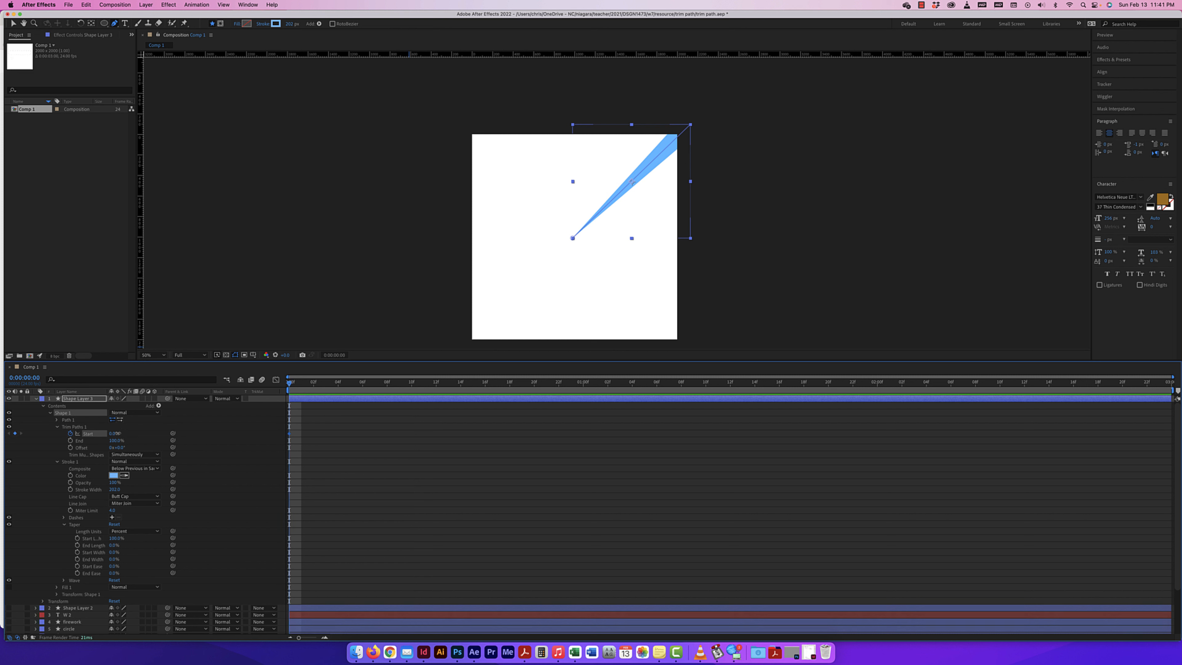
{"action": "mouse_move", "coordinate": [113, 434]}
{"action": "left_mouse_down"}
{"action": "mouse_move", "coordinate": [183, 431]}
{"action": "mouse_move", "coordinate": [108, 433]}
{"action": "left_mouse_up"}
{"action": "left_click", "coordinate": [70, 433]}
Step: Keyframe the Trim Paths End value at 100% on the first frame and 0% at frame 12
{"action": "left_click", "coordinate": [70, 441]}
{"action": "left_click_drag", "start_coordinate": [291, 384], "coordinate": [433, 379]}
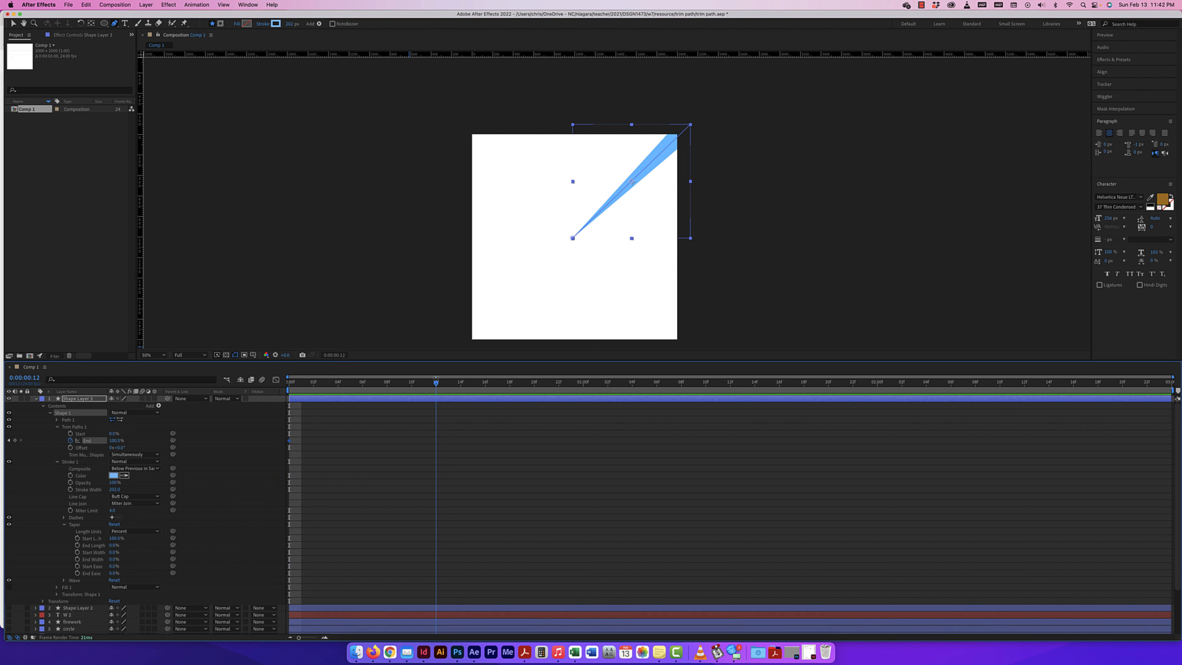
{"action": "left_click_drag", "start_coordinate": [116, 440], "coordinate": [41, 440]}
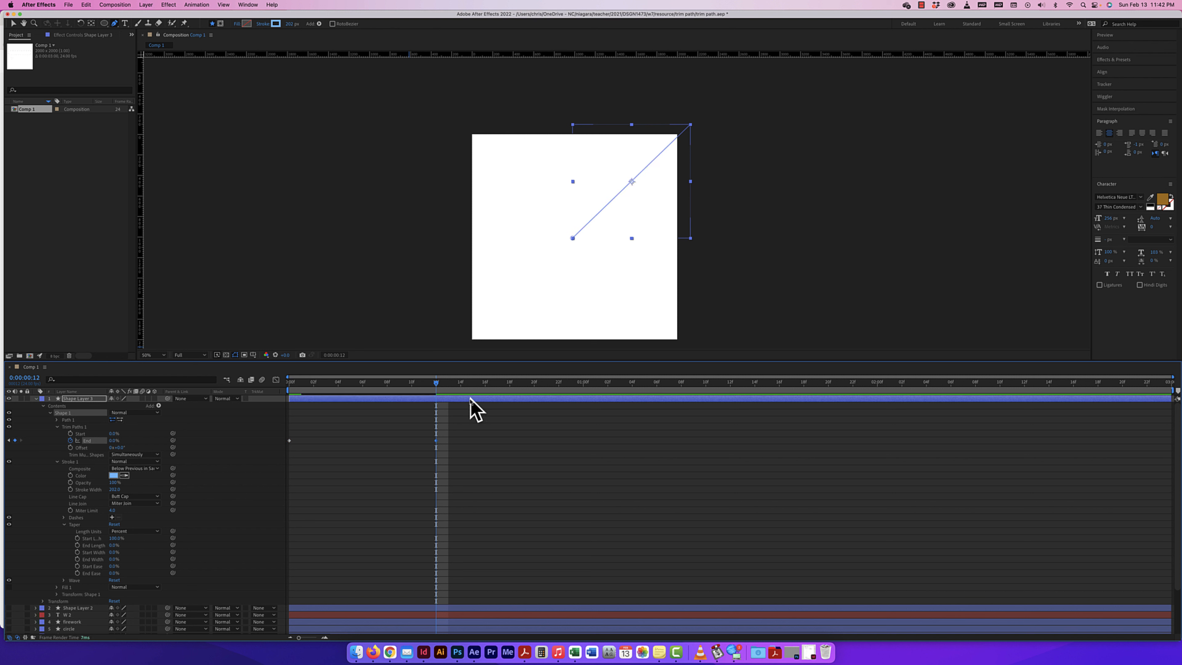
Step: Change the Trim Paths End keyframes to 0% on the first frame and 100% at frame 12, and preview the animation
{"action": "left_click_drag", "start_coordinate": [437, 381], "coordinate": [282, 385]}
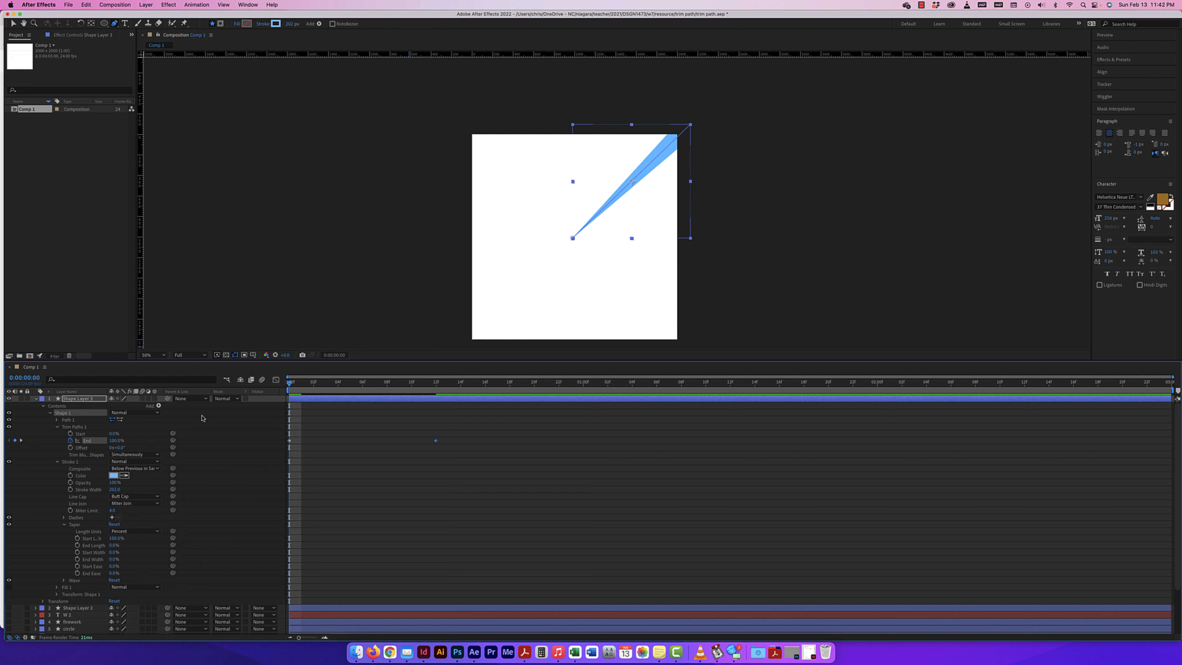
{"action": "left_click_drag", "start_coordinate": [115, 439], "coordinate": [67, 439]}
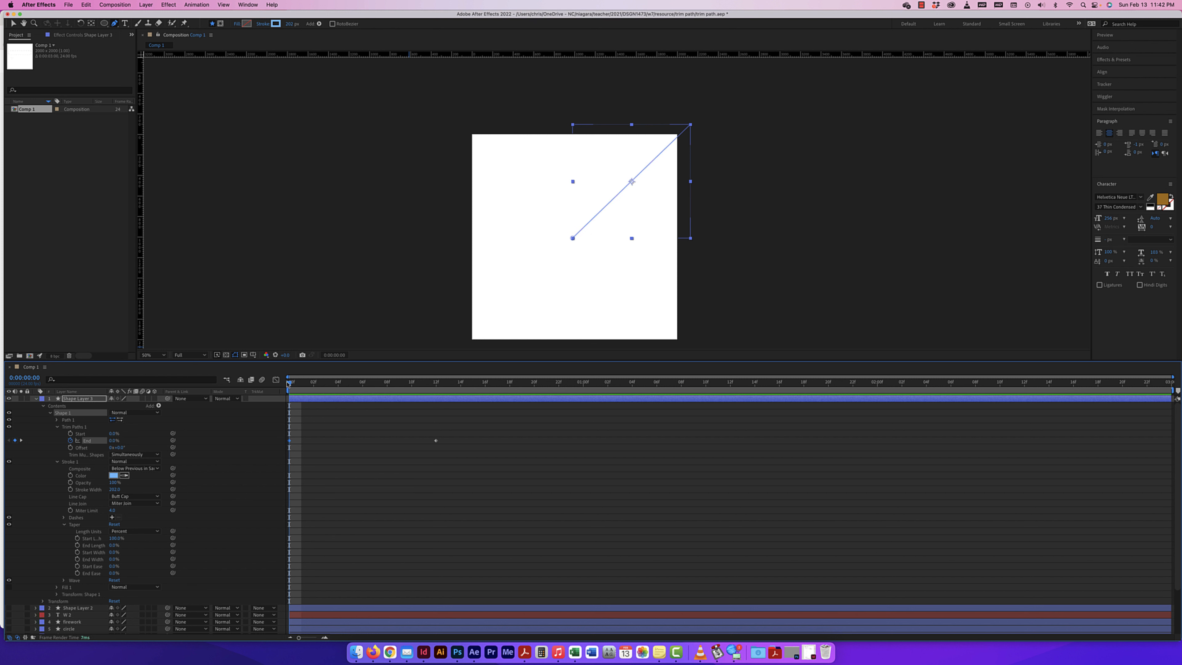
{"action": "left_click_drag", "start_coordinate": [313, 383], "coordinate": [431, 383]}
{"action": "left_click_drag", "start_coordinate": [115, 440], "coordinate": [256, 435]}
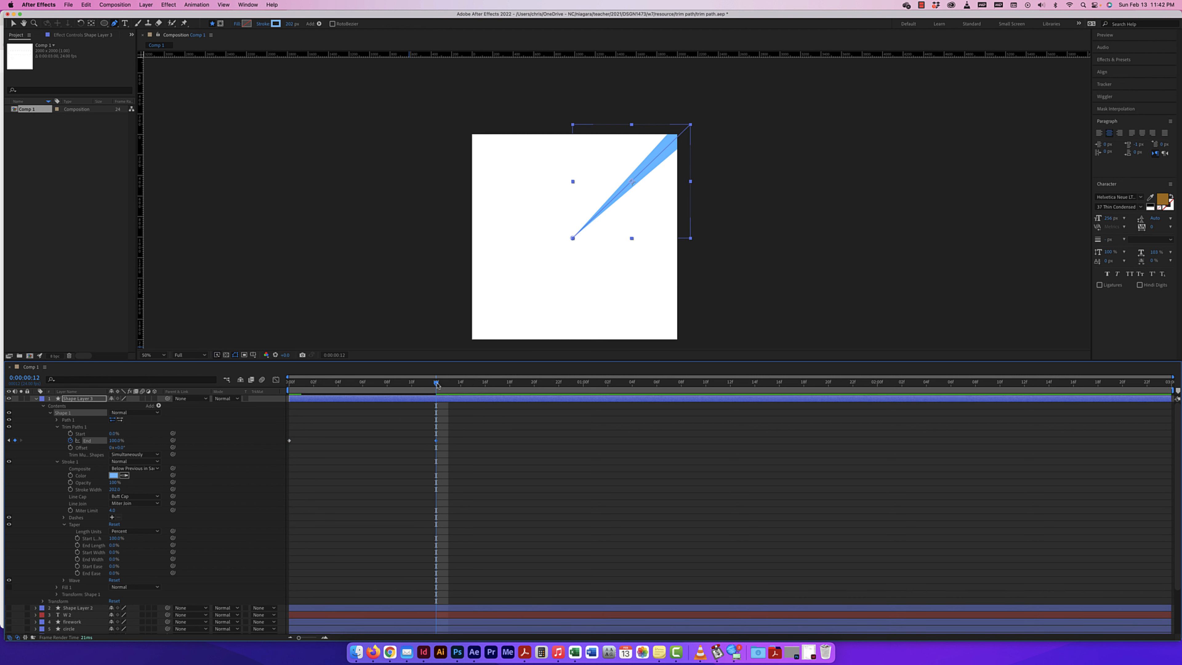
{"action": "left_click_drag", "start_coordinate": [437, 385], "coordinate": [254, 384]}
{"action": "key", "text": "space"}
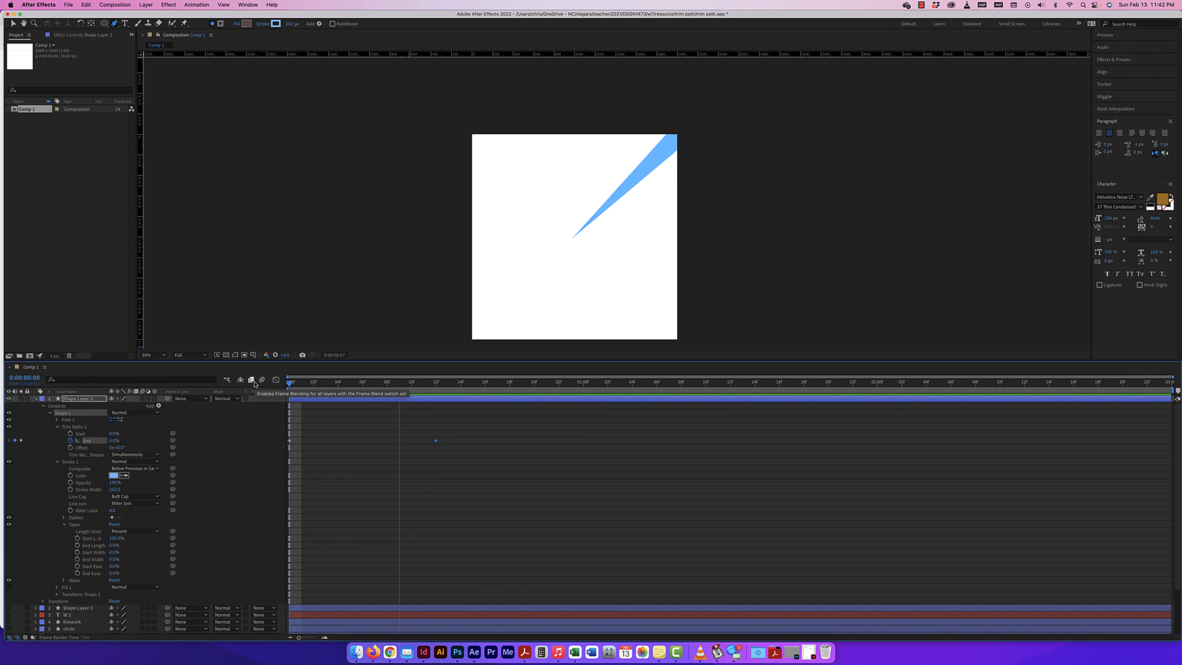
{"action": "key", "text": "space"}
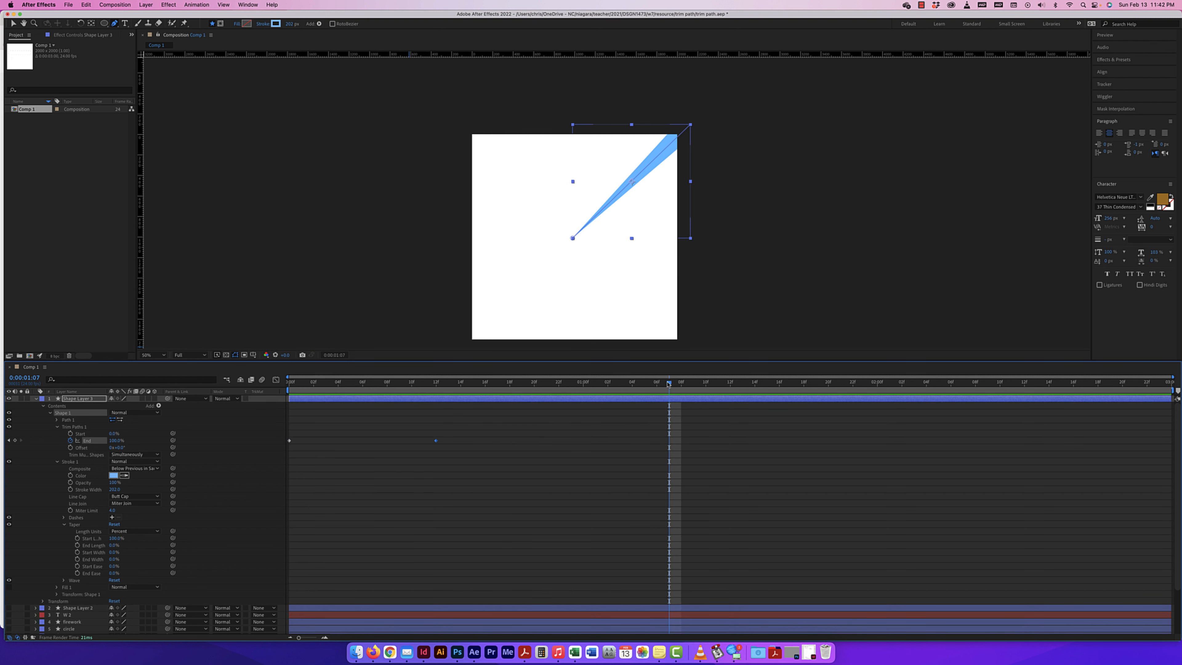
Step: Move the 100% End keyframe to frame 5 to speed up the line's growth and check both keyframes
{"action": "left_click_drag", "start_coordinate": [501, 384], "coordinate": [350, 385]}
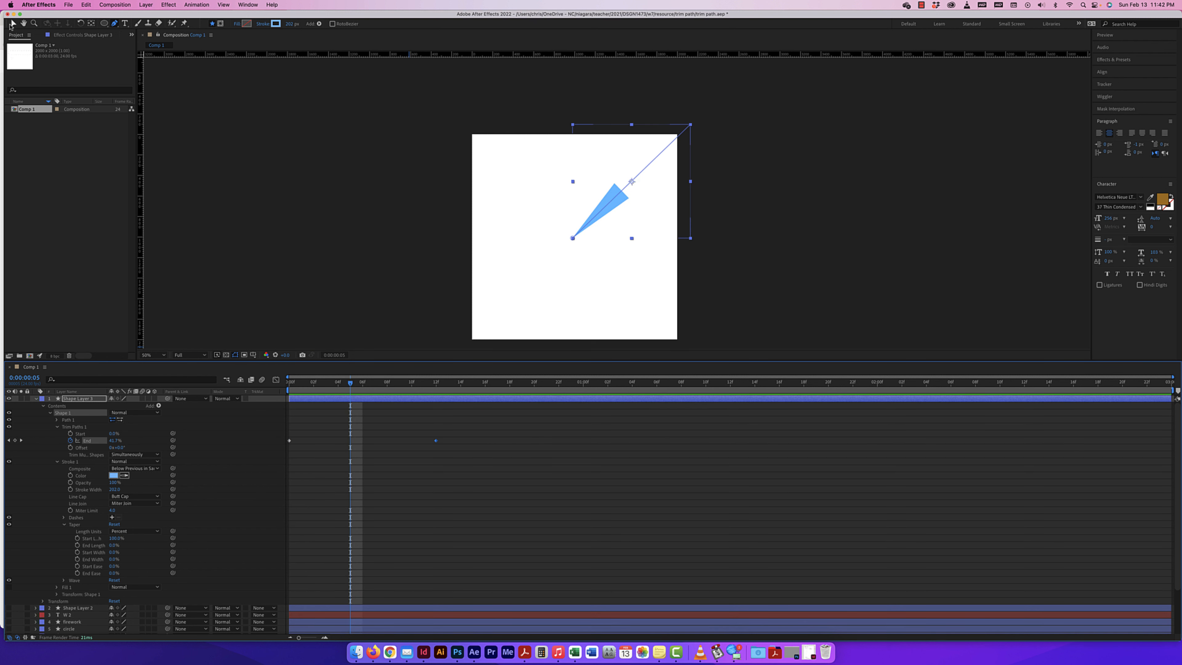
{"action": "left_click", "coordinate": [11, 24]}
{"action": "left_click_drag", "start_coordinate": [437, 443], "coordinate": [350, 440]}
{"action": "left_click_drag", "start_coordinate": [325, 384], "coordinate": [266, 384]}
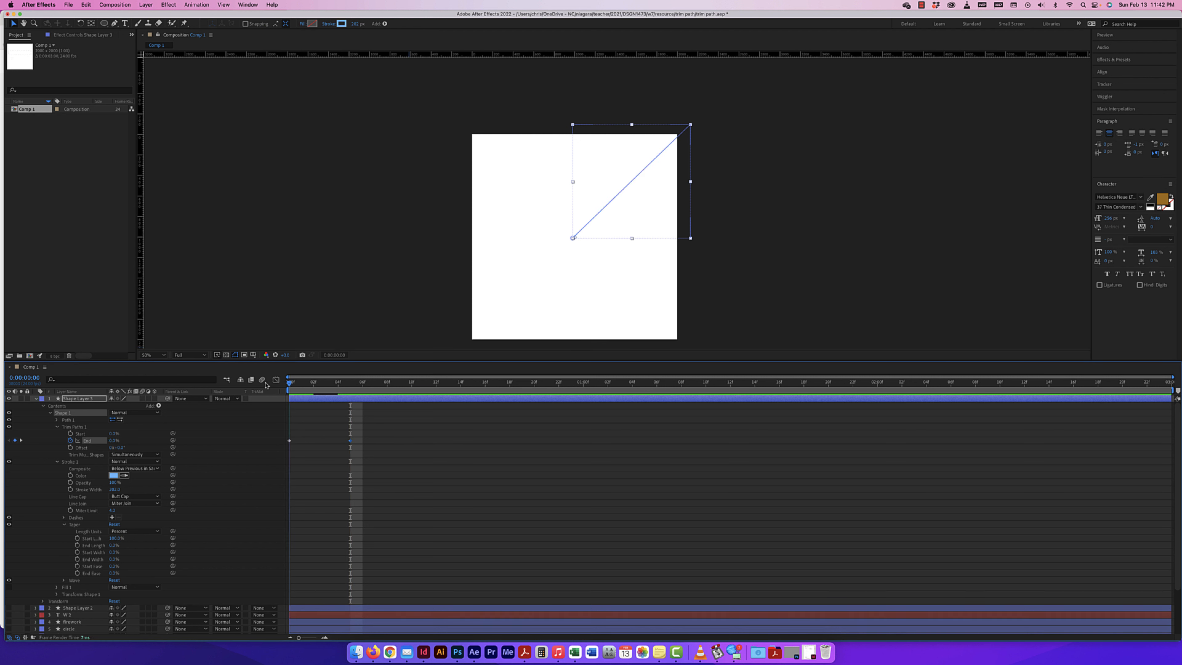
{"action": "left_click", "coordinate": [344, 384]}
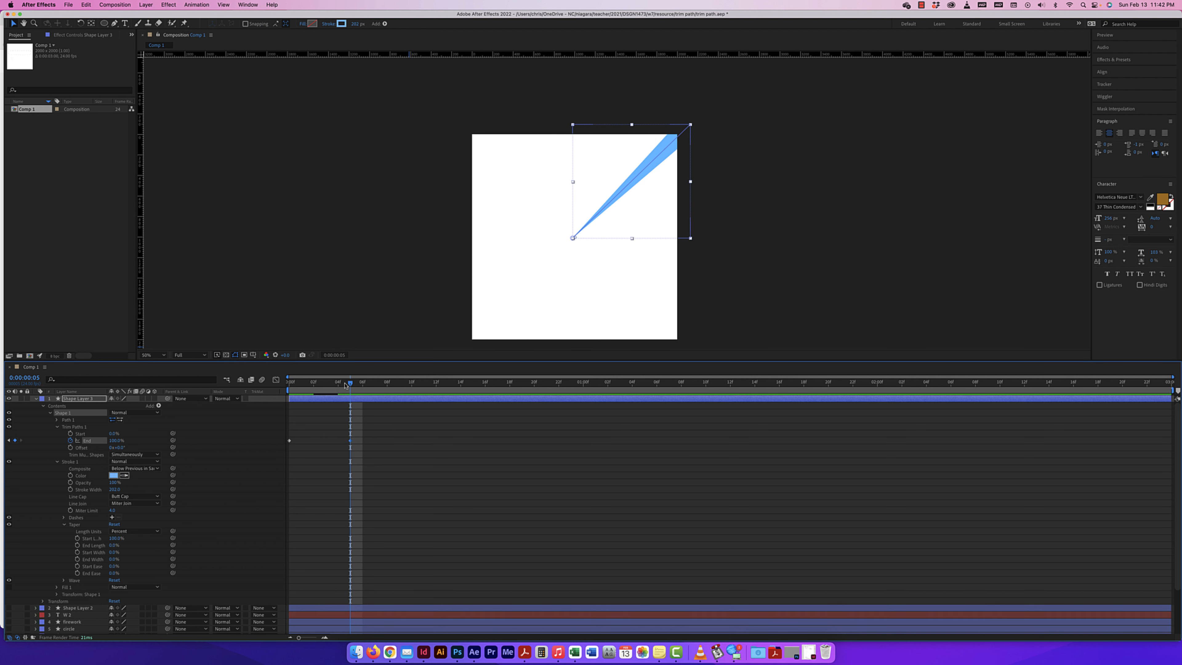
Step: Duplicate the tapered line's shape group inside its layer and view the partly drawn line at frame 1
{"action": "left_click", "coordinate": [36, 398]}
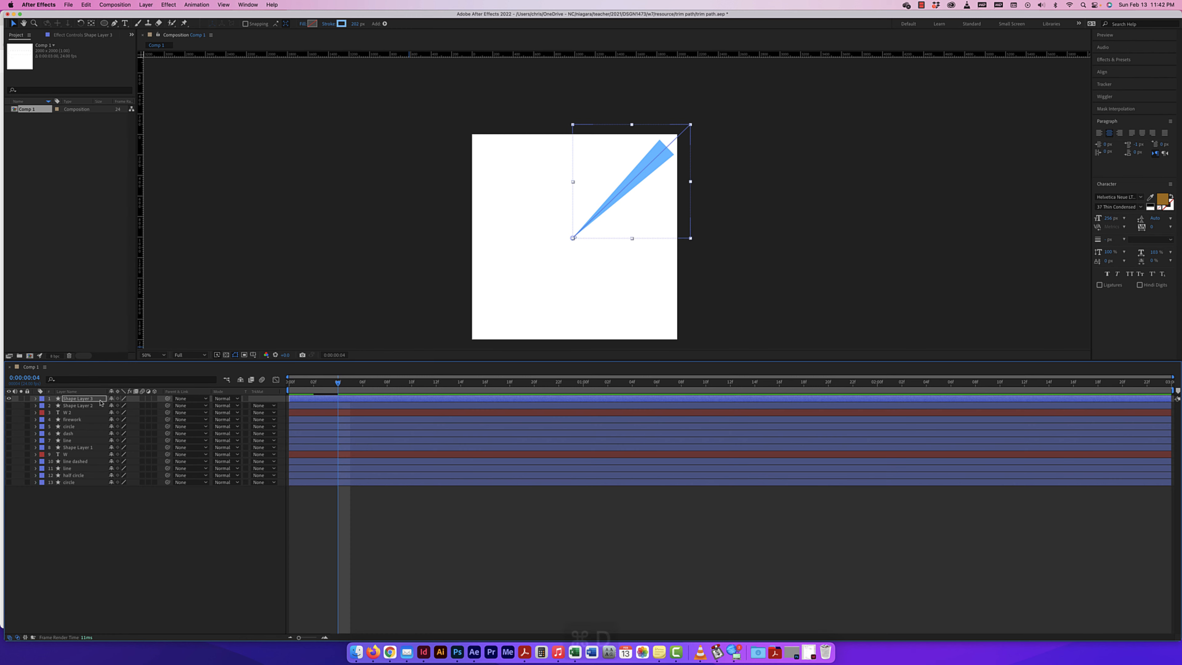
{"action": "key", "text": "super+d"}
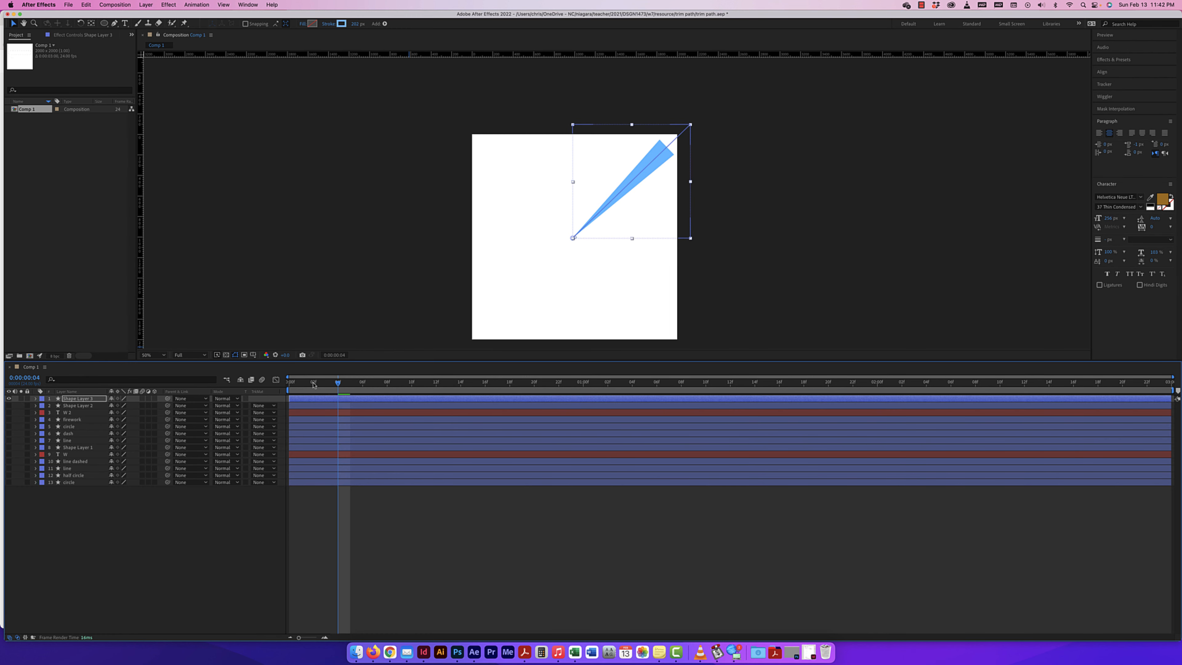
{"action": "left_click_drag", "start_coordinate": [338, 386], "coordinate": [302, 386]}
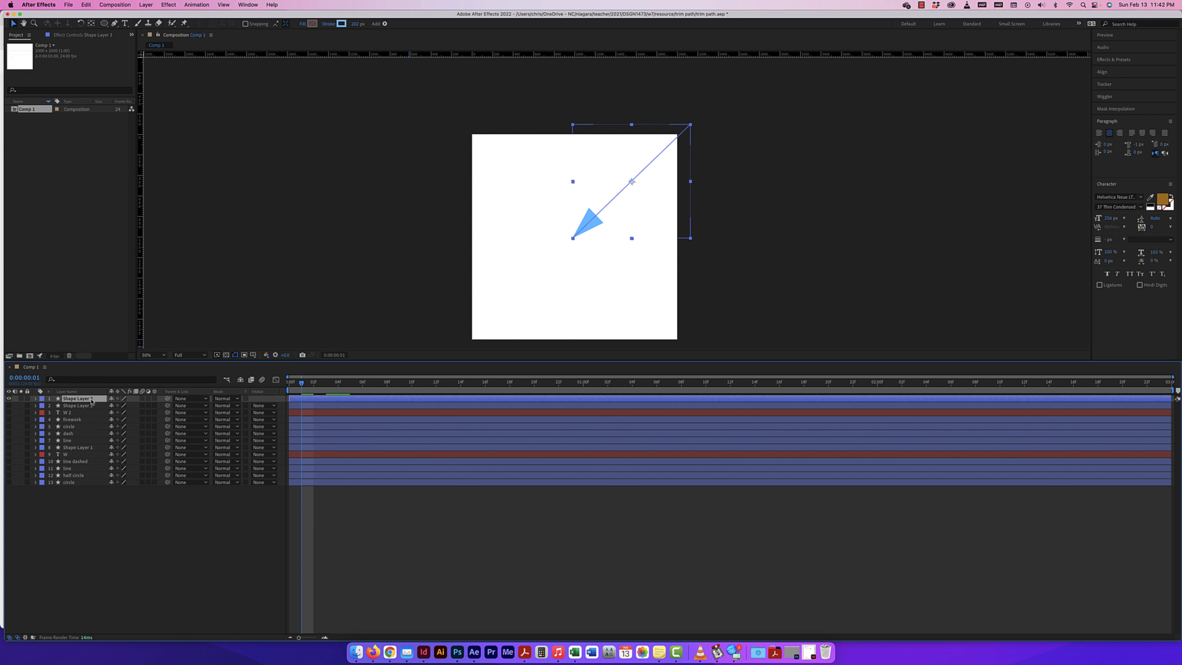
{"action": "left_click", "coordinate": [35, 399]}
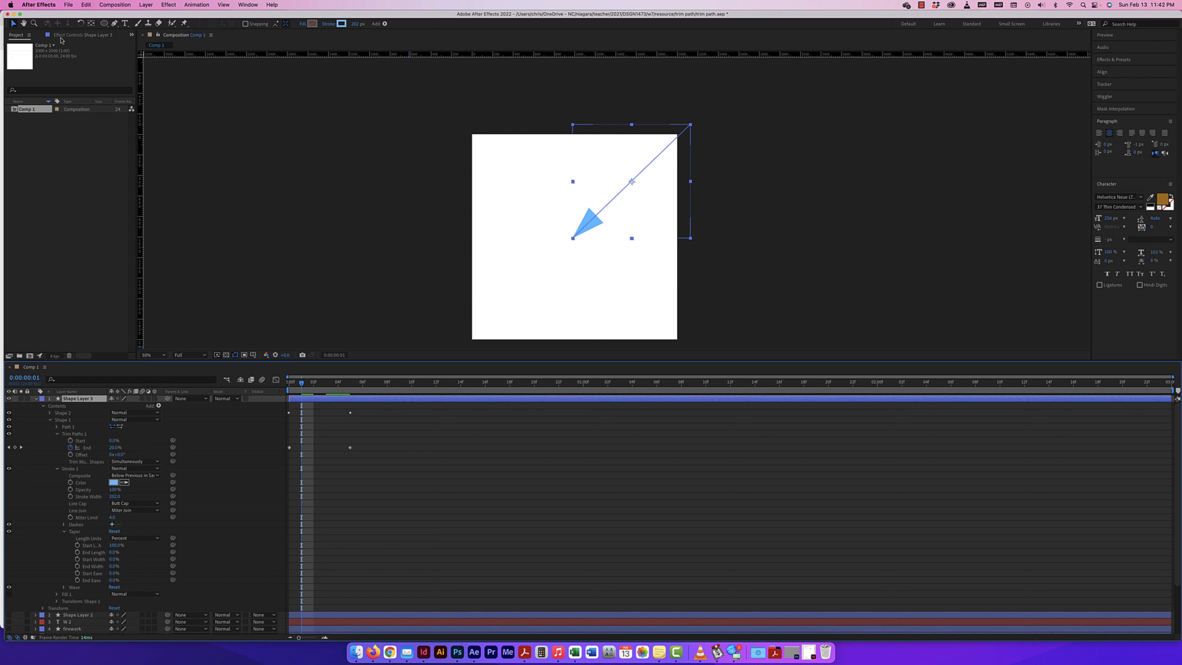
Step: Move the tapered line layer's anchor point to the line's narrow end near the composition's centre
{"action": "left_click", "coordinate": [88, 24]}
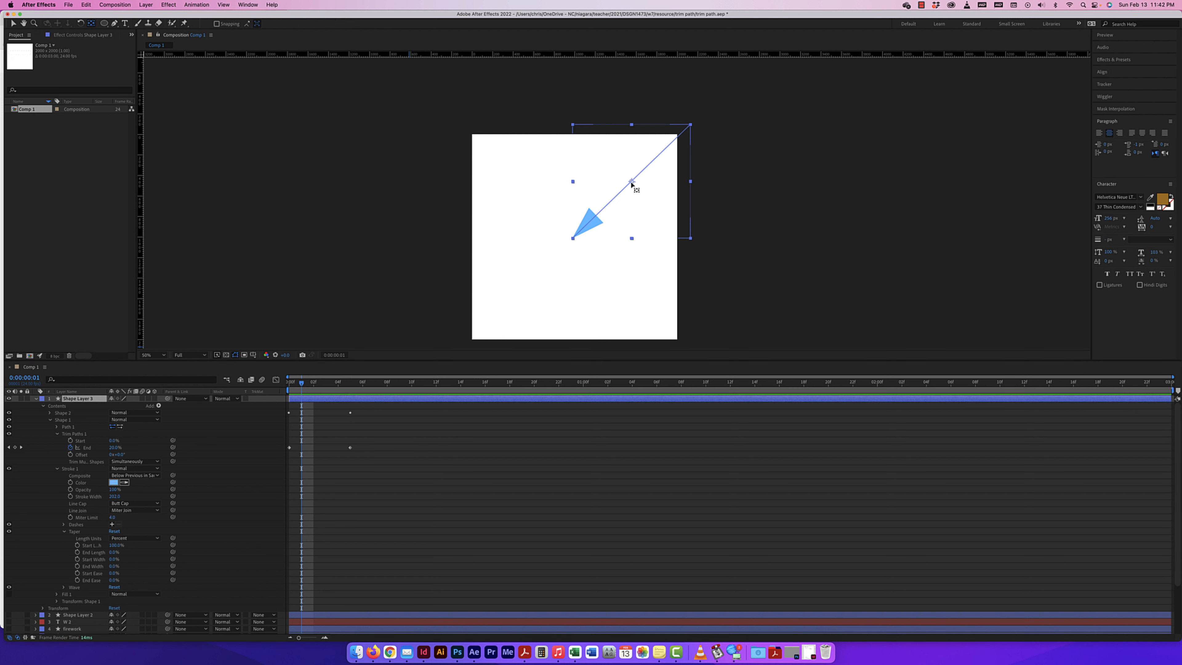
{"action": "left_click_drag", "start_coordinate": [633, 186], "coordinate": [575, 243]}
{"action": "key", "text": "super+z"}
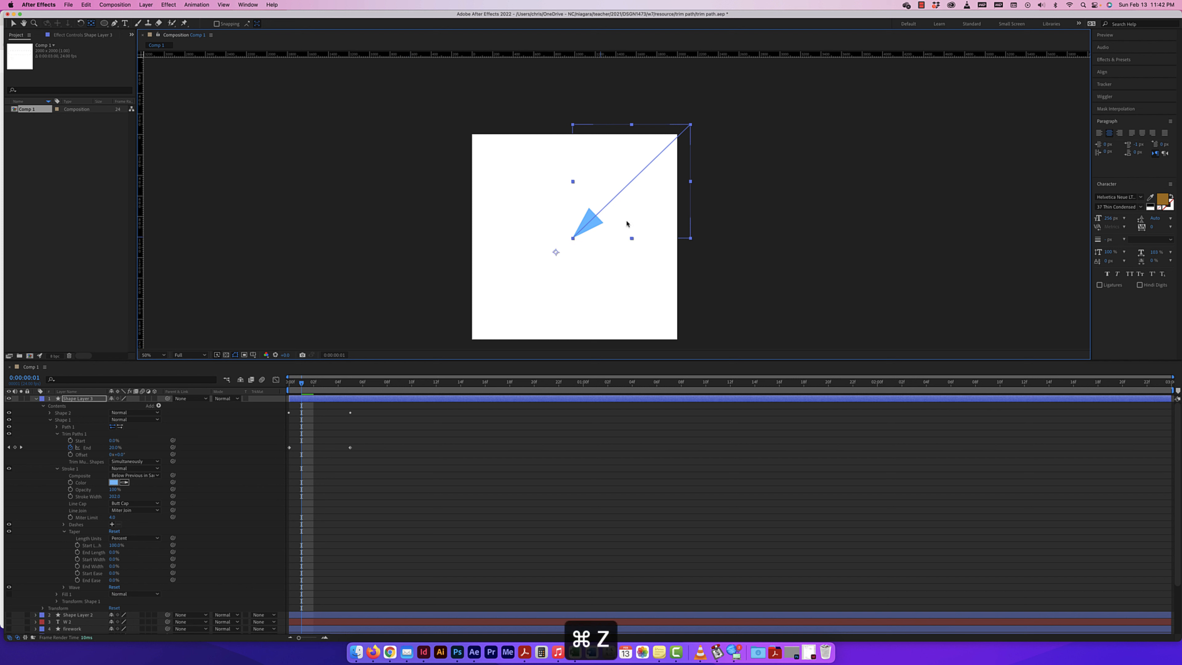
{"action": "left_click", "coordinate": [633, 186]}
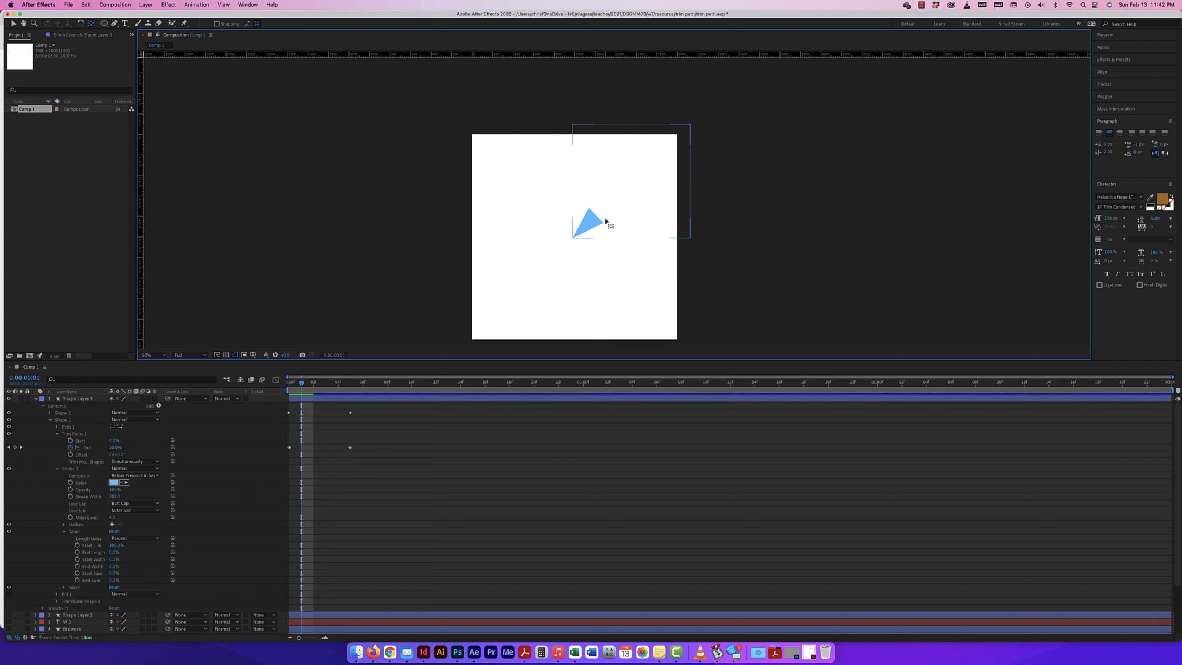
{"action": "left_click", "coordinate": [631, 187]}
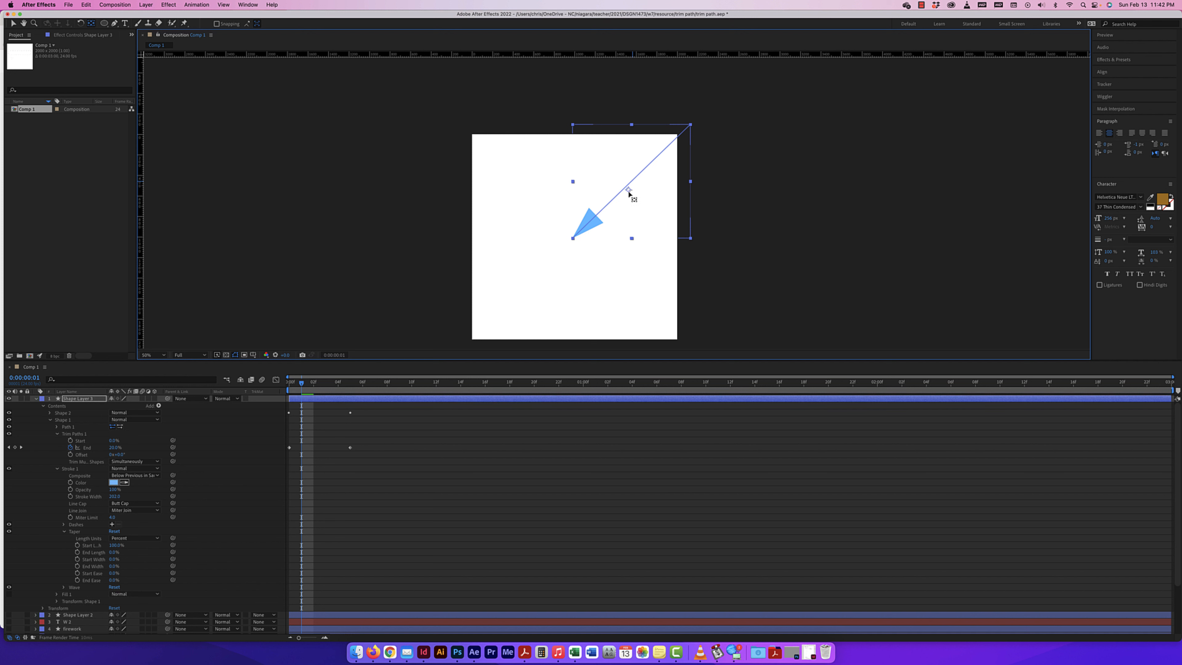
{"action": "left_click_drag", "start_coordinate": [628, 197], "coordinate": [575, 239]}
Step: Set the tapered line layer's Rotation to -90° and return to the first frame
{"action": "left_click", "coordinate": [50, 421]}
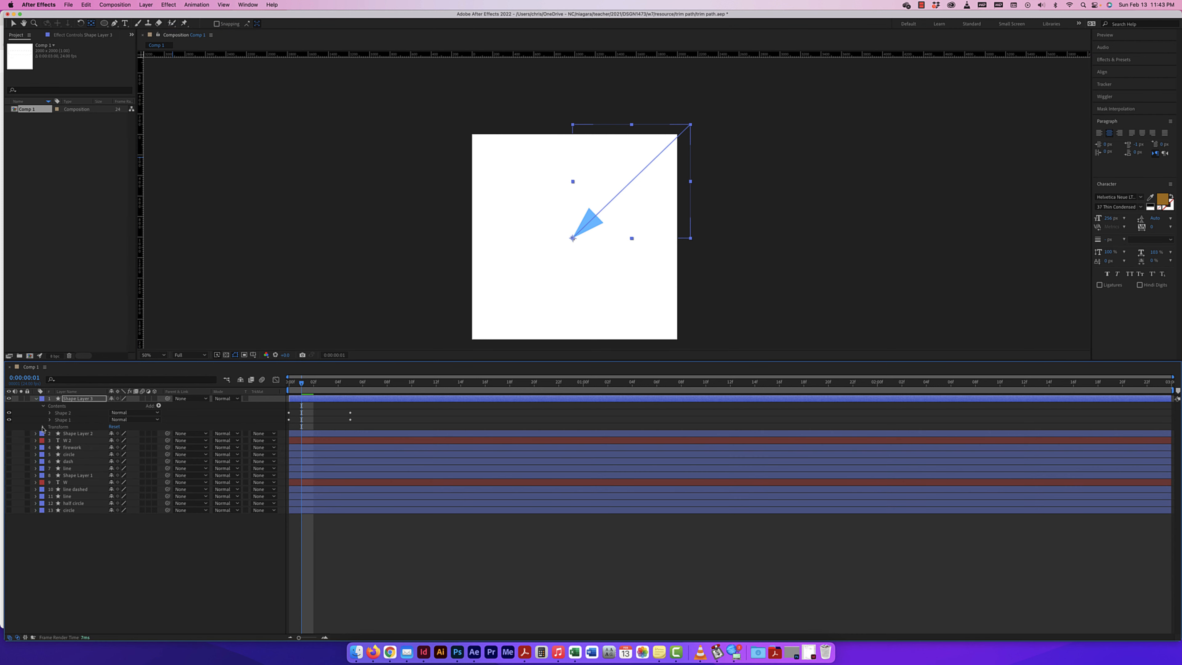
{"action": "left_click", "coordinate": [43, 427]}
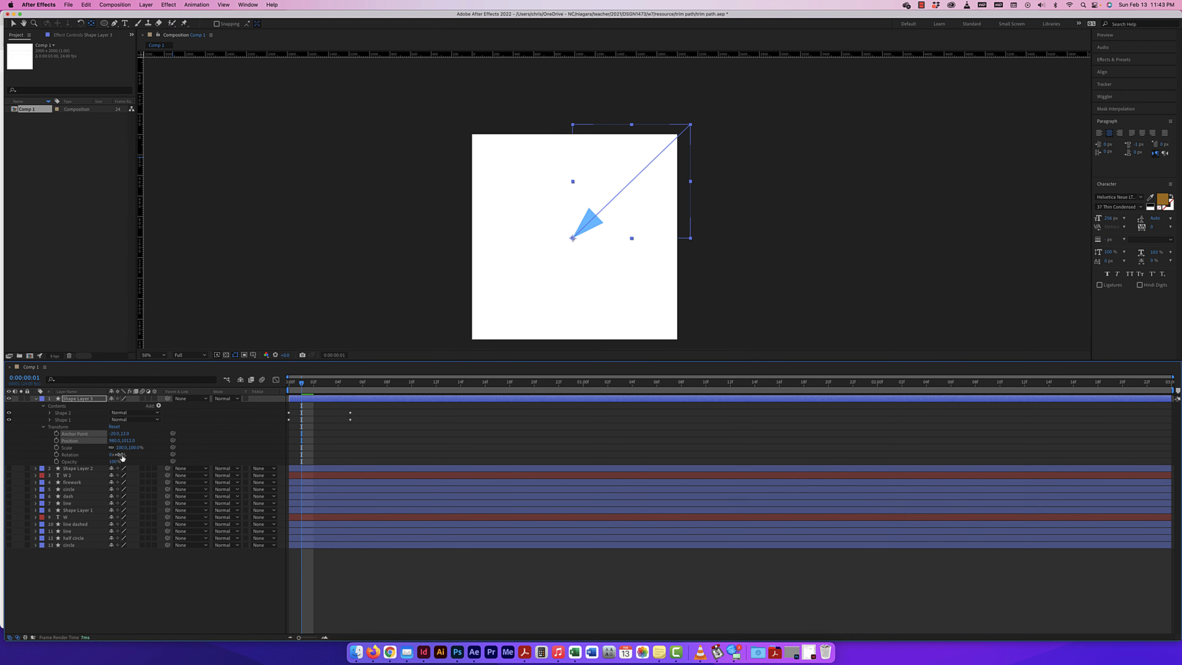
{"action": "left_click_drag", "start_coordinate": [116, 454], "coordinate": [83, 454]}
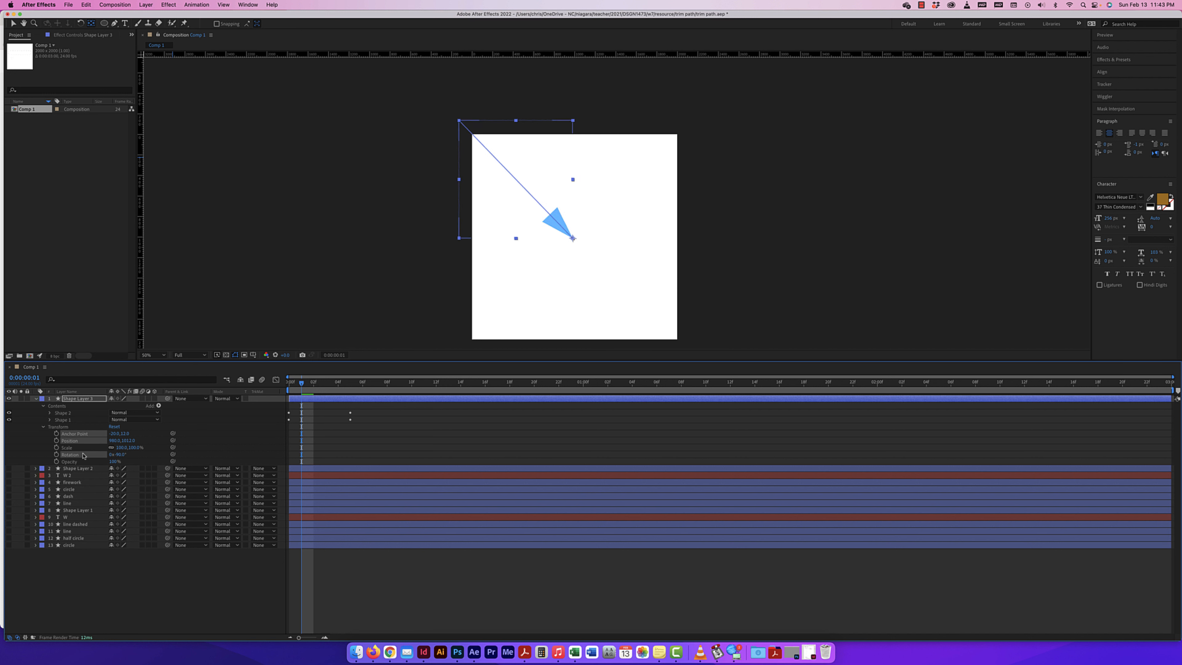
{"action": "left_click_drag", "start_coordinate": [300, 384], "coordinate": [85, 391]}
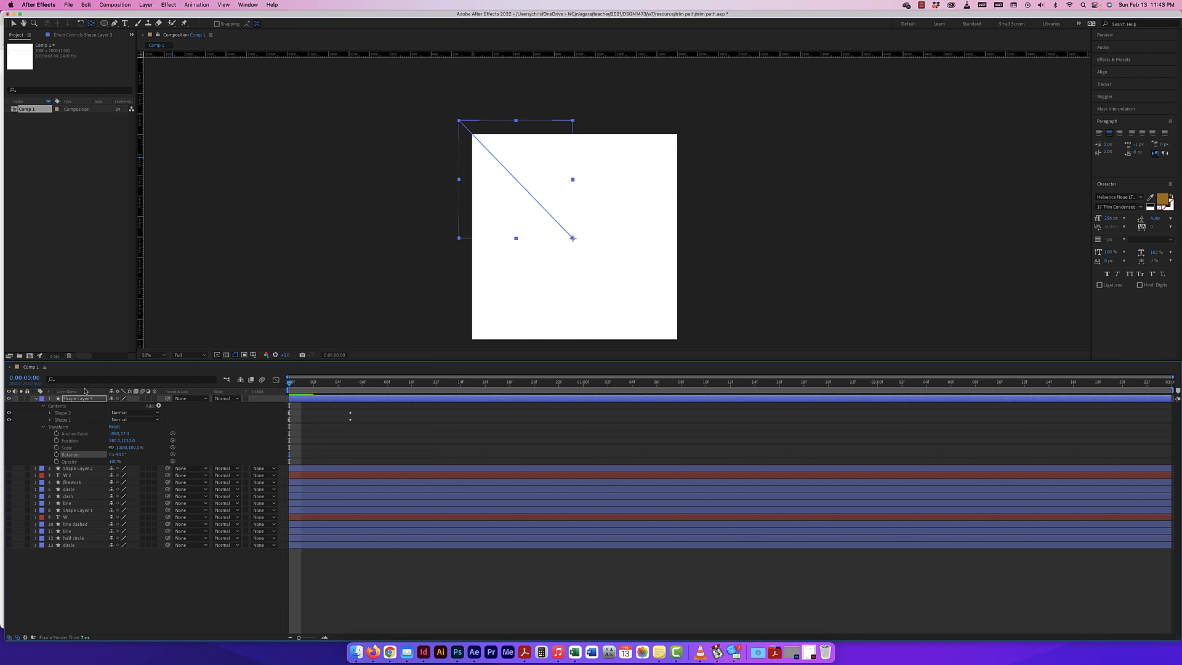
Step: Preview the rotated tapered line growing from the first frame
{"action": "left_click", "coordinate": [37, 399]}
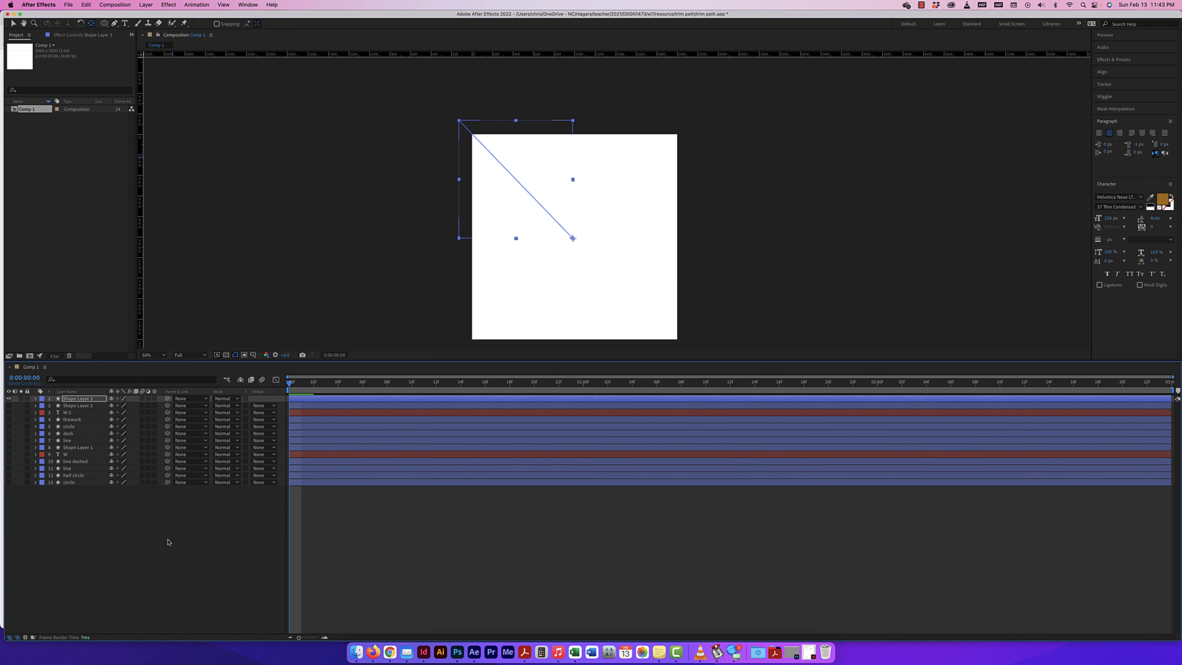
{"action": "key", "text": "space"}
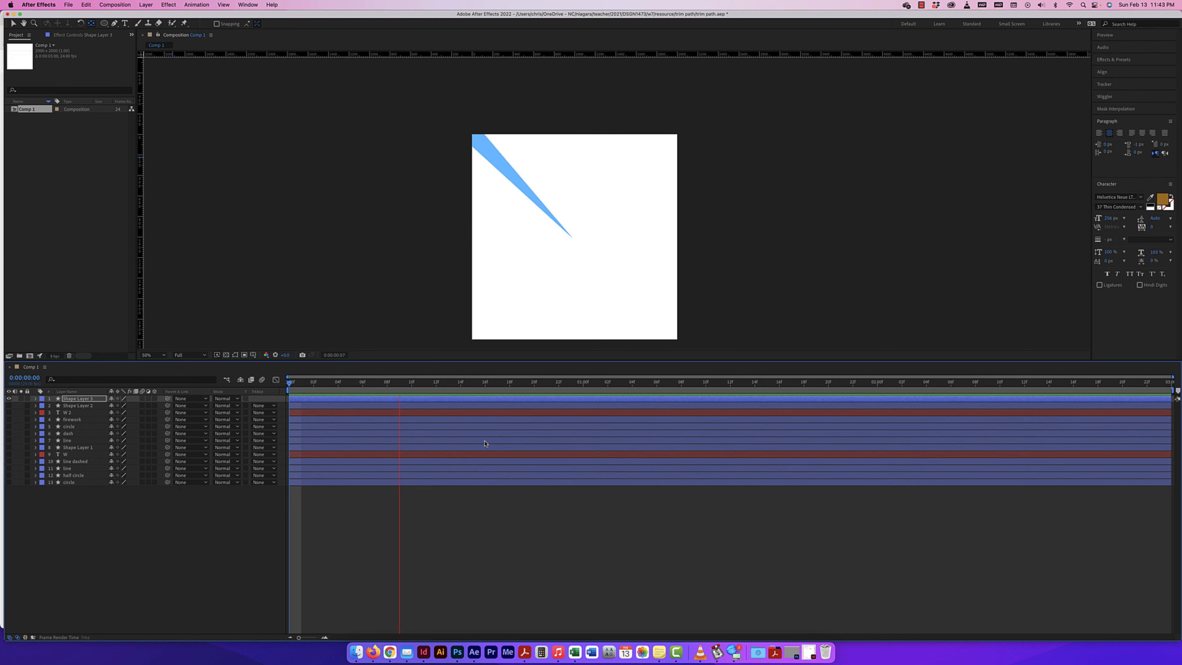
{"action": "key", "text": "space"}
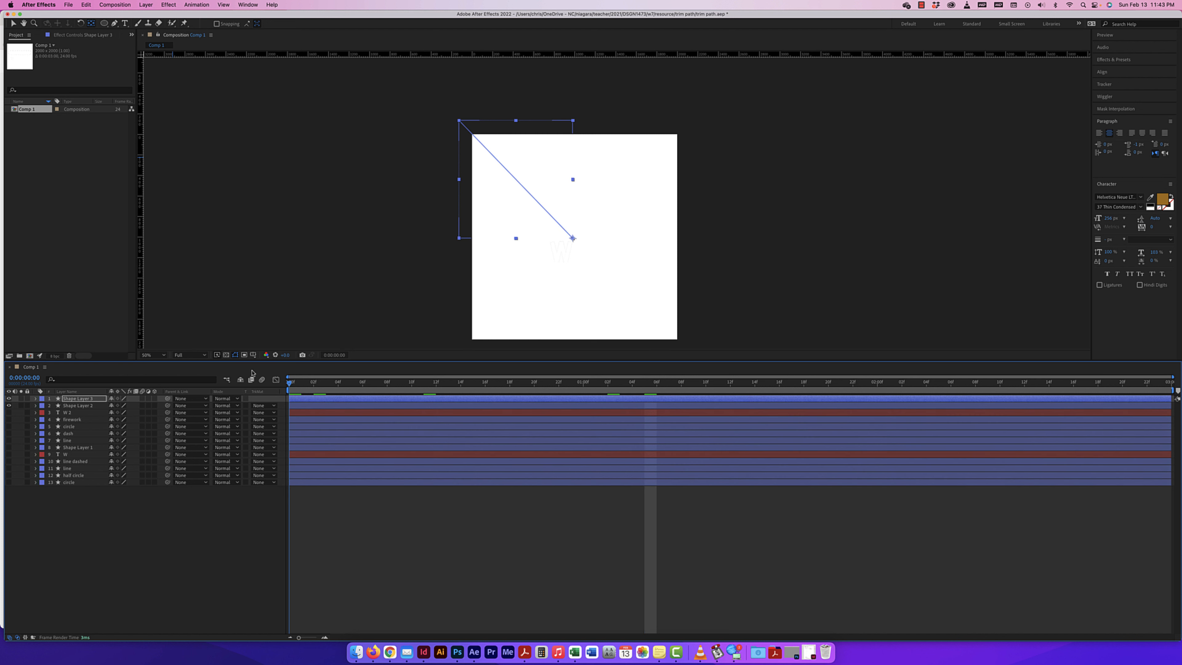
{"action": "key", "text": "Home"}
{"action": "key", "text": "space"}
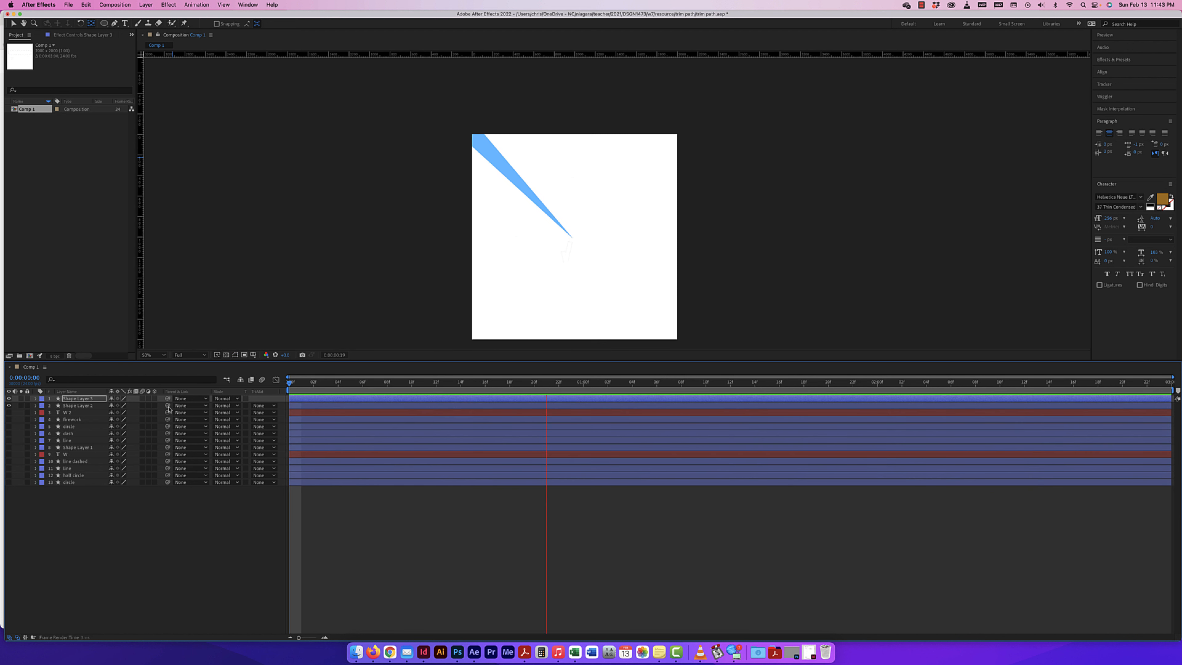
{"action": "key", "text": "space"}
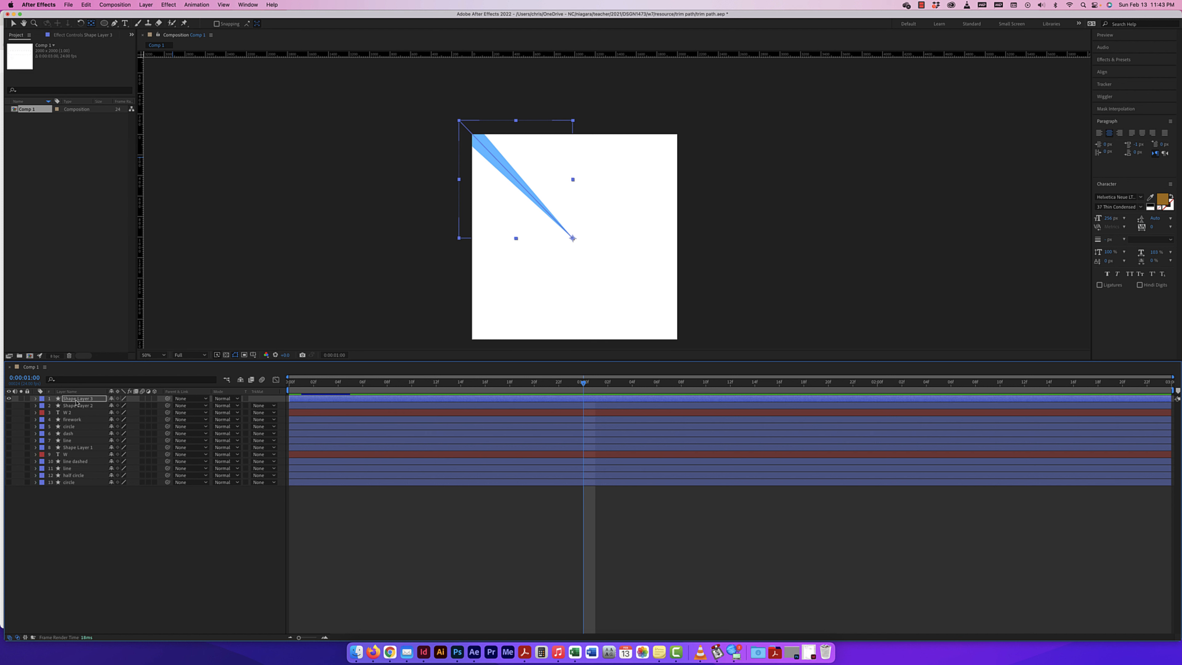
Step: Duplicate the tapered line layer with the line fully drawn
{"action": "left_click", "coordinate": [35, 399]}
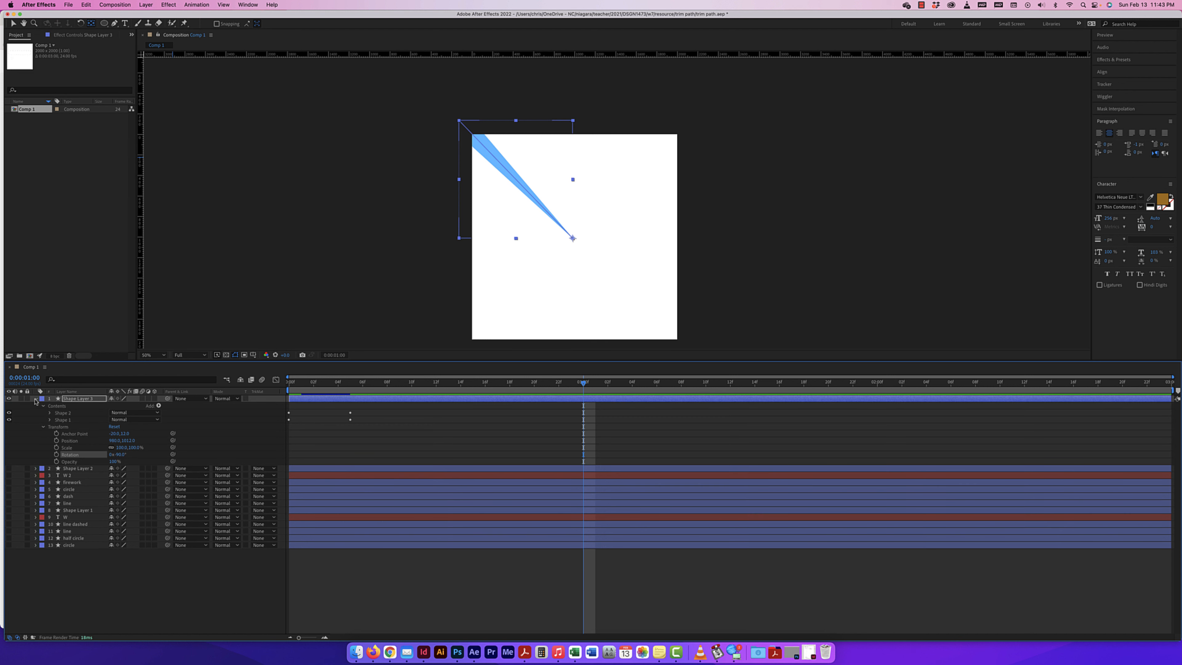
{"action": "left_click", "coordinate": [37, 468]}
{"action": "key", "text": "super+d"}
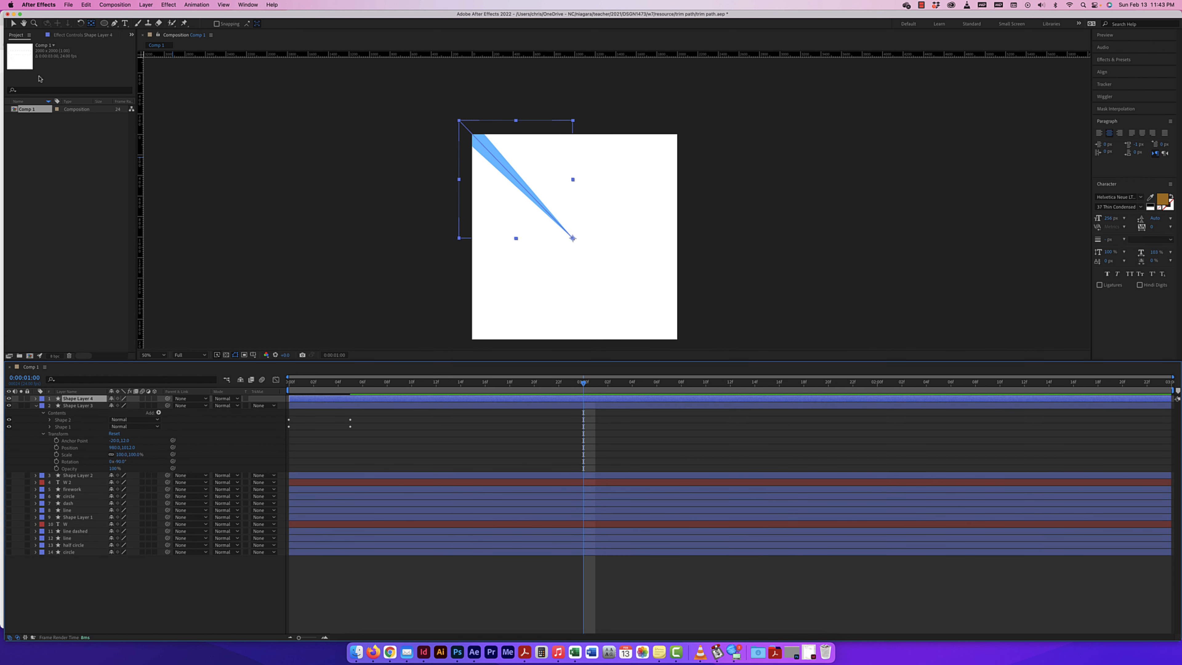
Step: Rotate the duplicated line layer to about -2° so it points to the opposite upper corner, and preview both lines from the first frame
{"action": "left_click", "coordinate": [13, 23]}
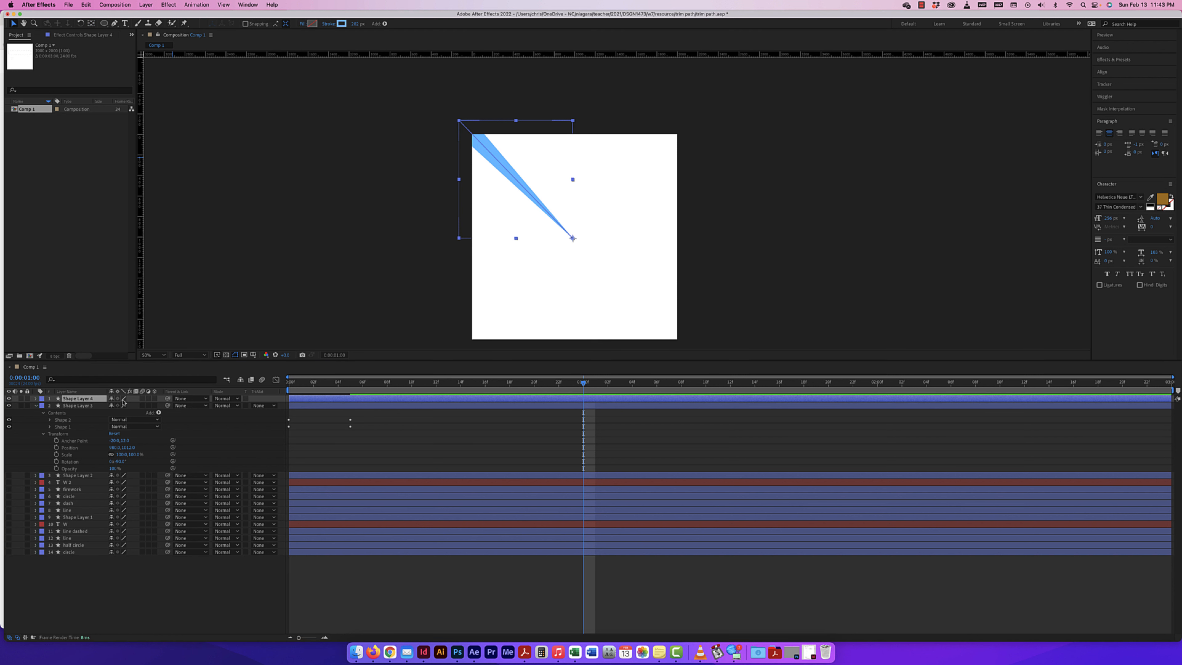
{"action": "left_click", "coordinate": [35, 406]}
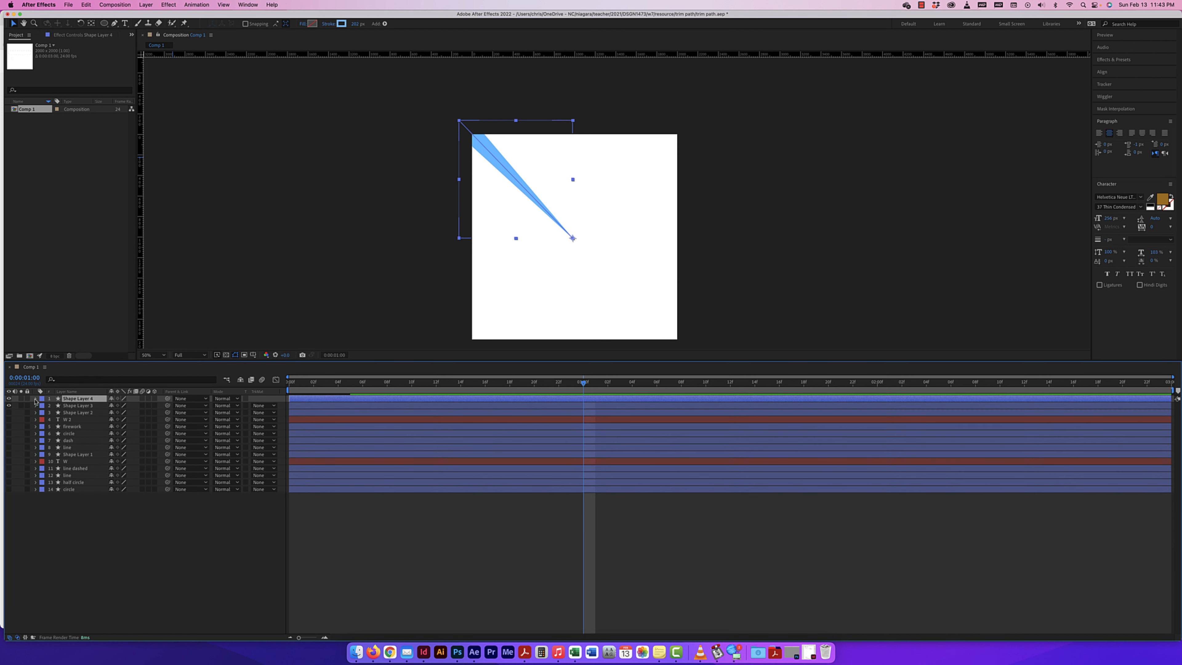
{"action": "left_click", "coordinate": [36, 399]}
{"action": "left_click", "coordinate": [42, 413]}
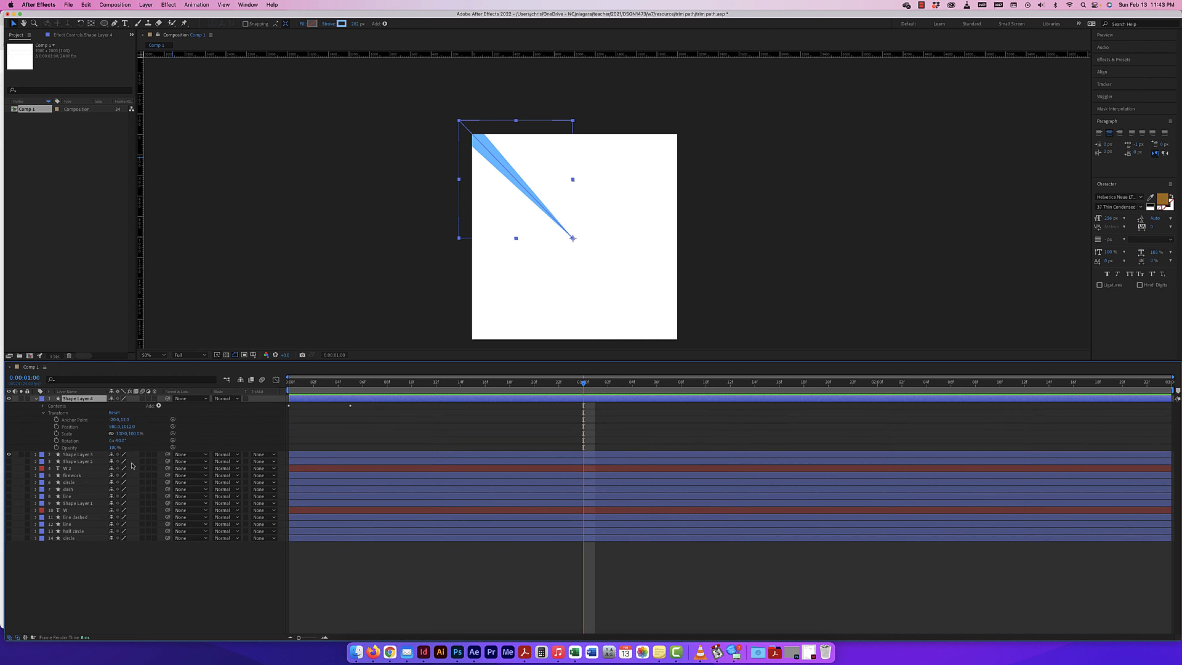
{"action": "left_click_drag", "start_coordinate": [117, 440], "coordinate": [486, 429]}
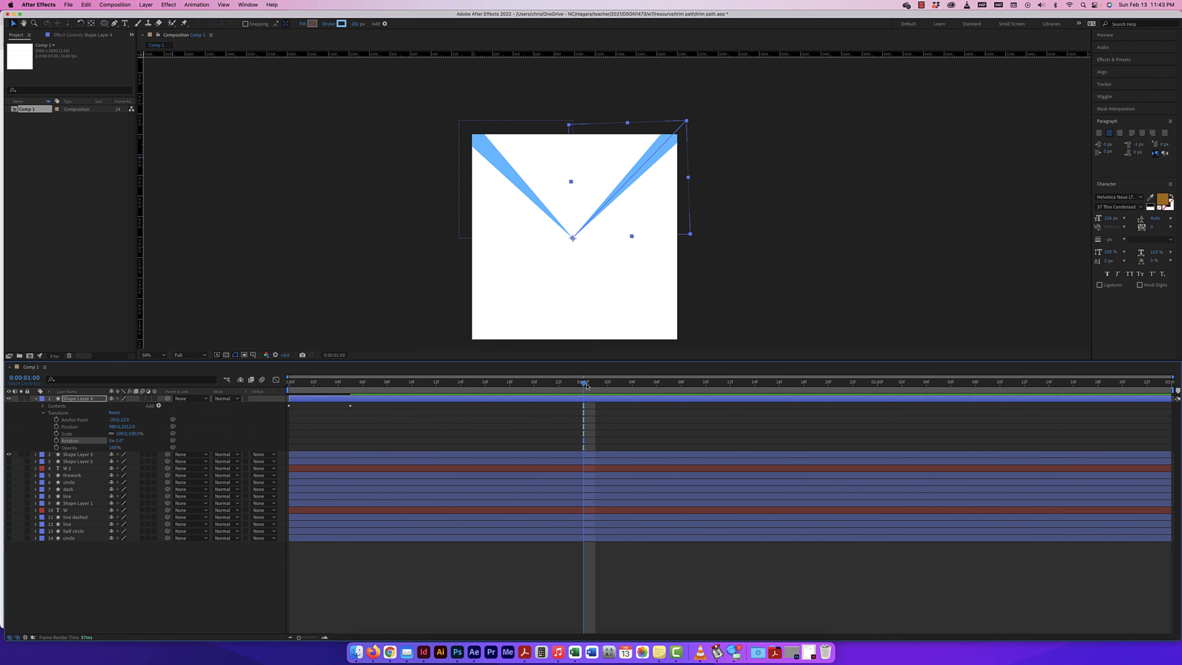
{"action": "key", "text": "Home"}
{"action": "key", "text": "space"}
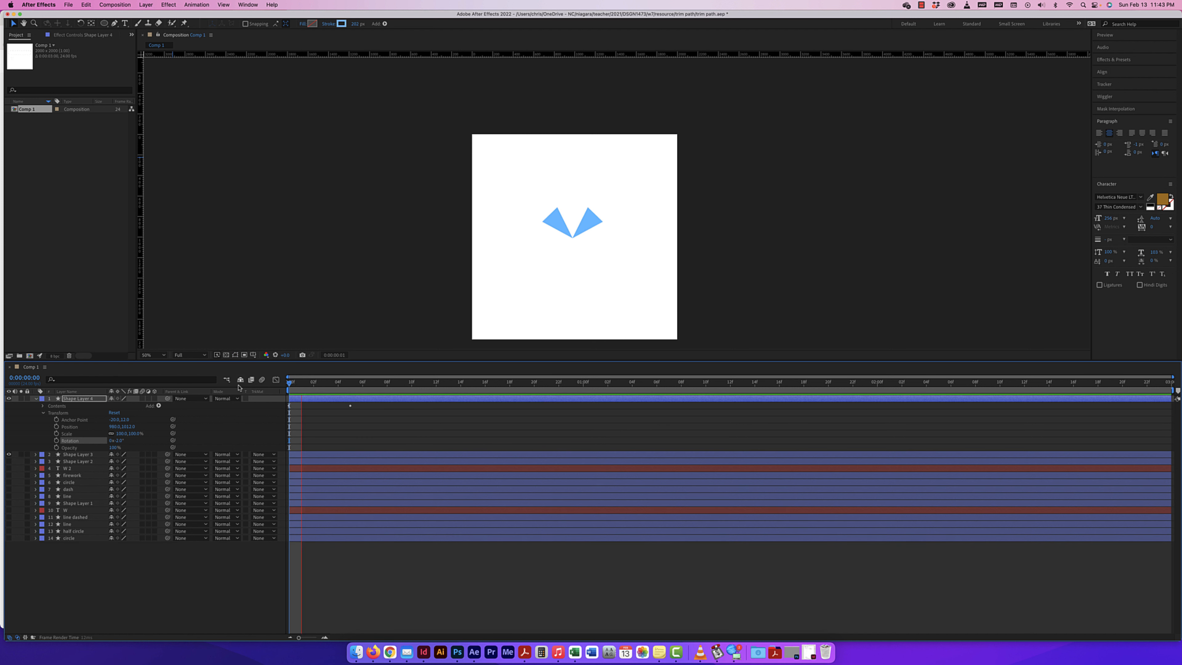
Step: Duplicate both tapered line layers and place the copies together above the originals
{"action": "left_click", "coordinate": [36, 399]}
{"action": "left_click", "coordinate": [75, 406], "text": "shift"}
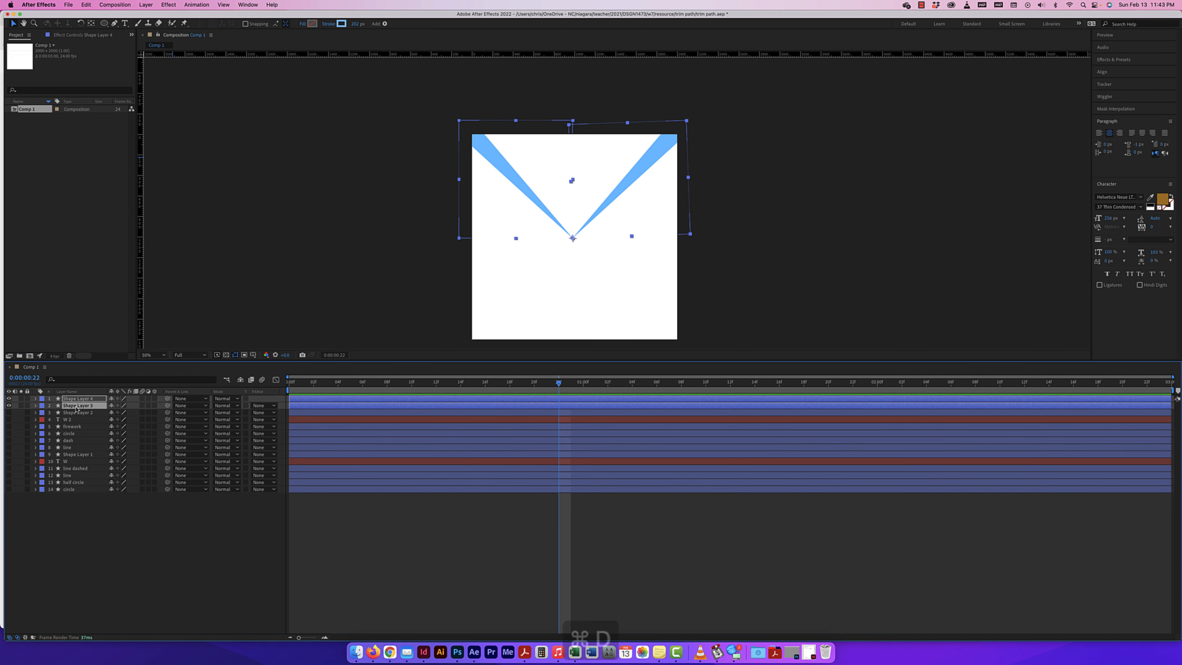
{"action": "key", "text": "super+d"}
{"action": "left_click_drag", "start_coordinate": [76, 411], "coordinate": [77, 406]}
Step: Rotate the two copied line layers together to 177° and 89°, pointing them at the lower corners, and collapse their properties
{"action": "key", "text": "r"}
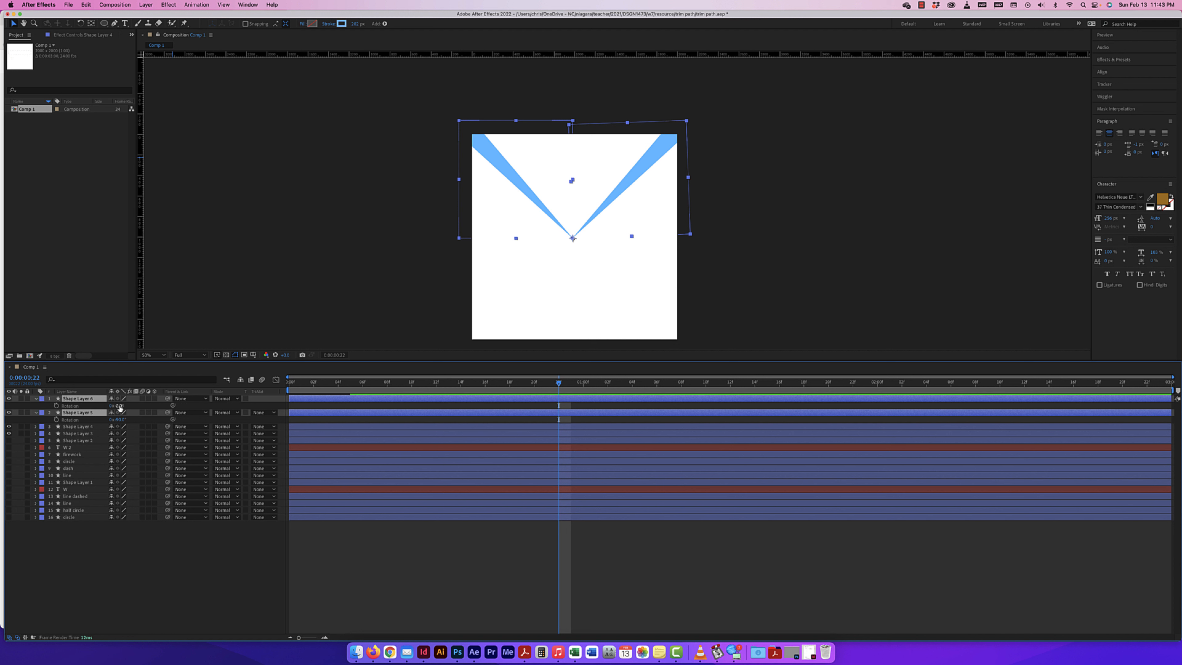
{"action": "left_click_drag", "start_coordinate": [120, 407], "coordinate": [226, 420]}
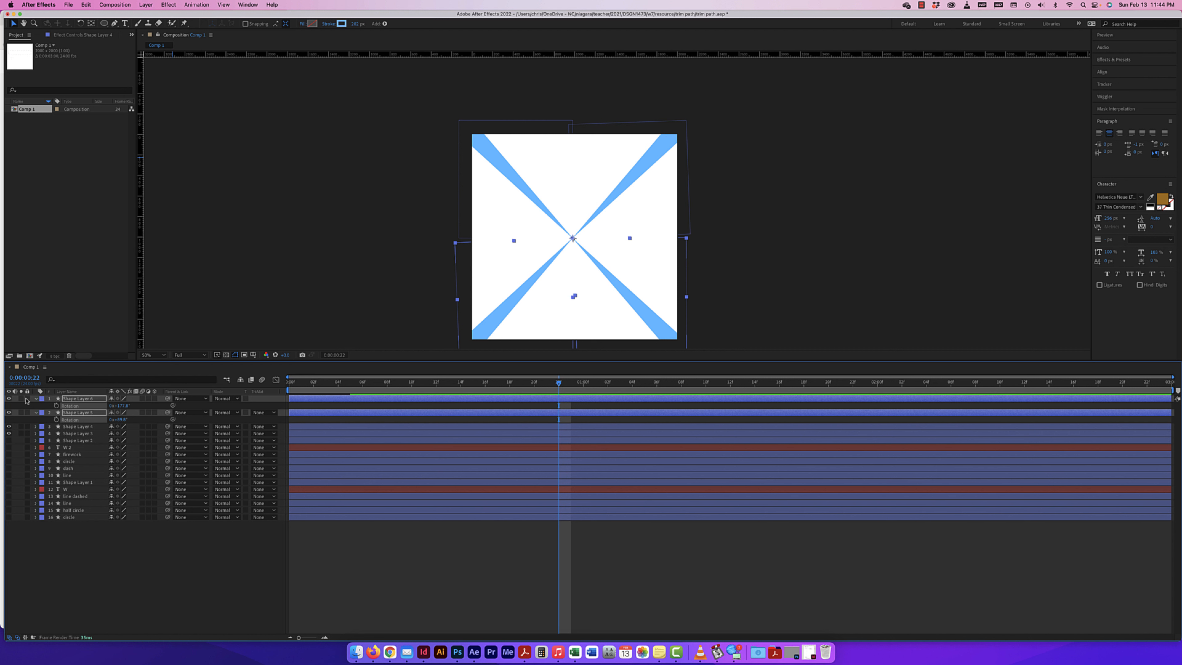
{"action": "left_click", "coordinate": [36, 399]}
{"action": "left_click", "coordinate": [36, 405]}
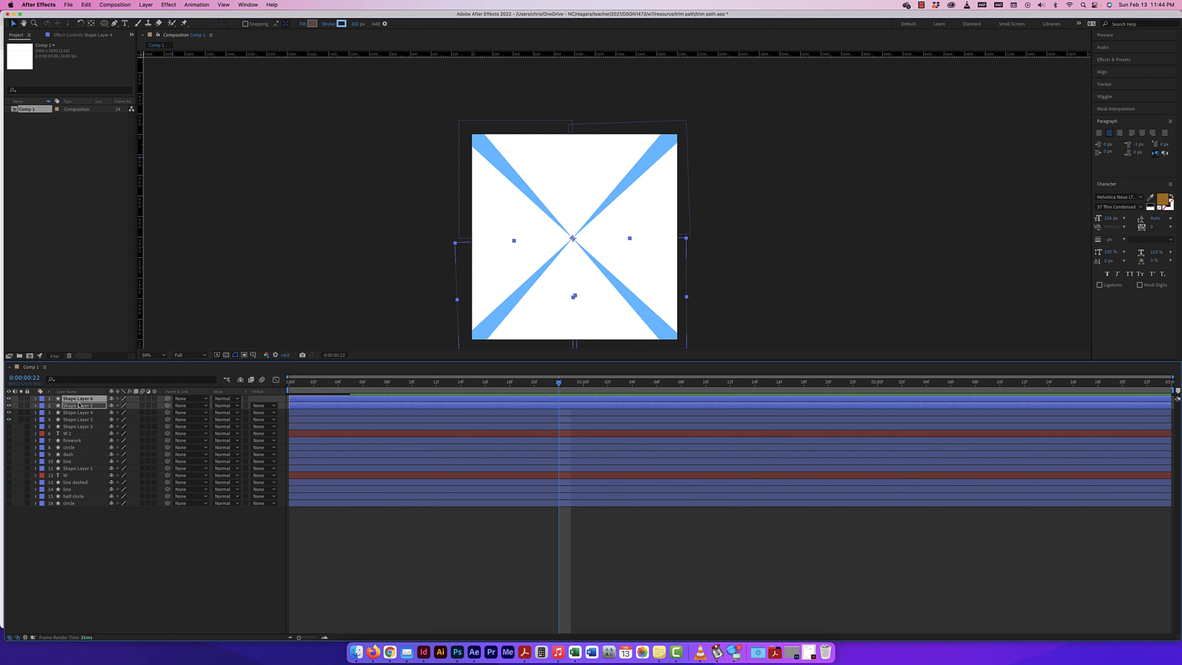
Step: Duplicate the four line layers to the top of the layer stack and rotate the copies together by about 46°
{"action": "left_click", "coordinate": [73, 420], "text": "shift"}
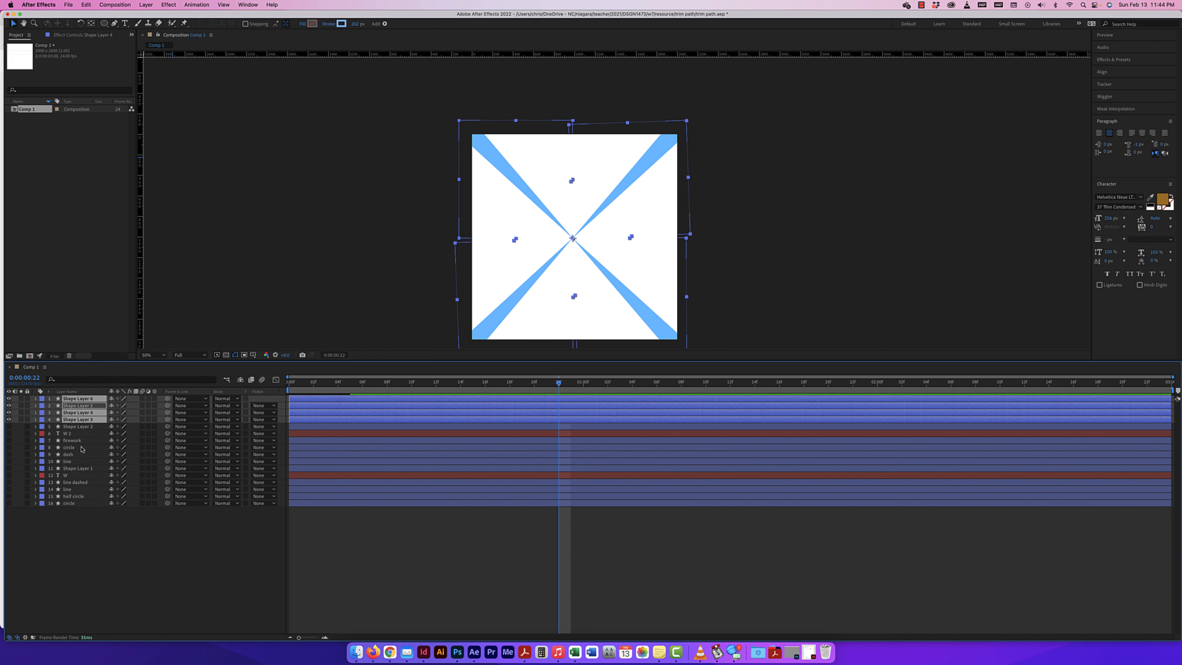
{"action": "left_click", "coordinate": [87, 503]}
{"action": "left_click", "coordinate": [90, 399]}
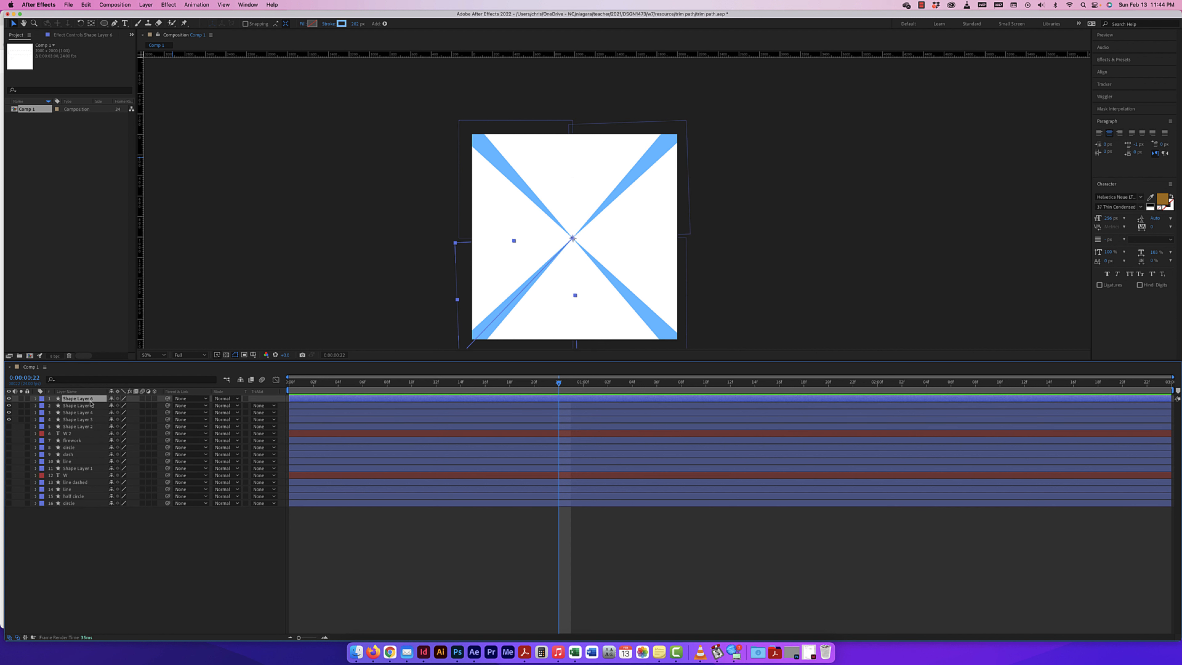
{"action": "left_click", "coordinate": [85, 419], "text": "shift"}
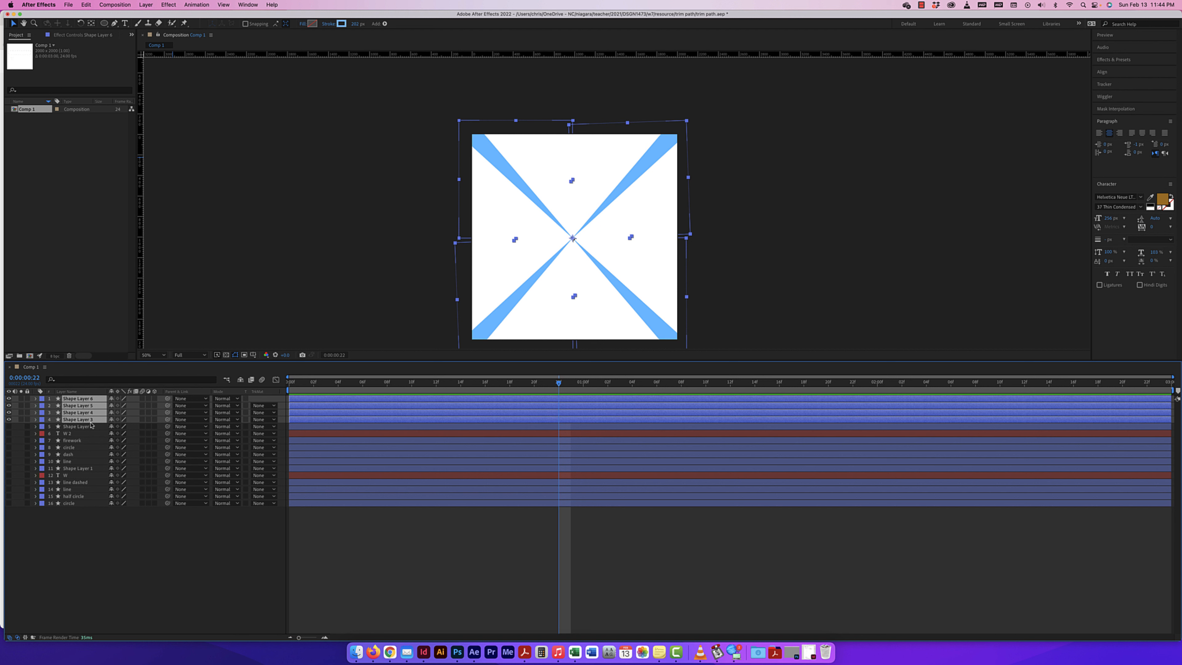
{"action": "key", "text": "super+d"}
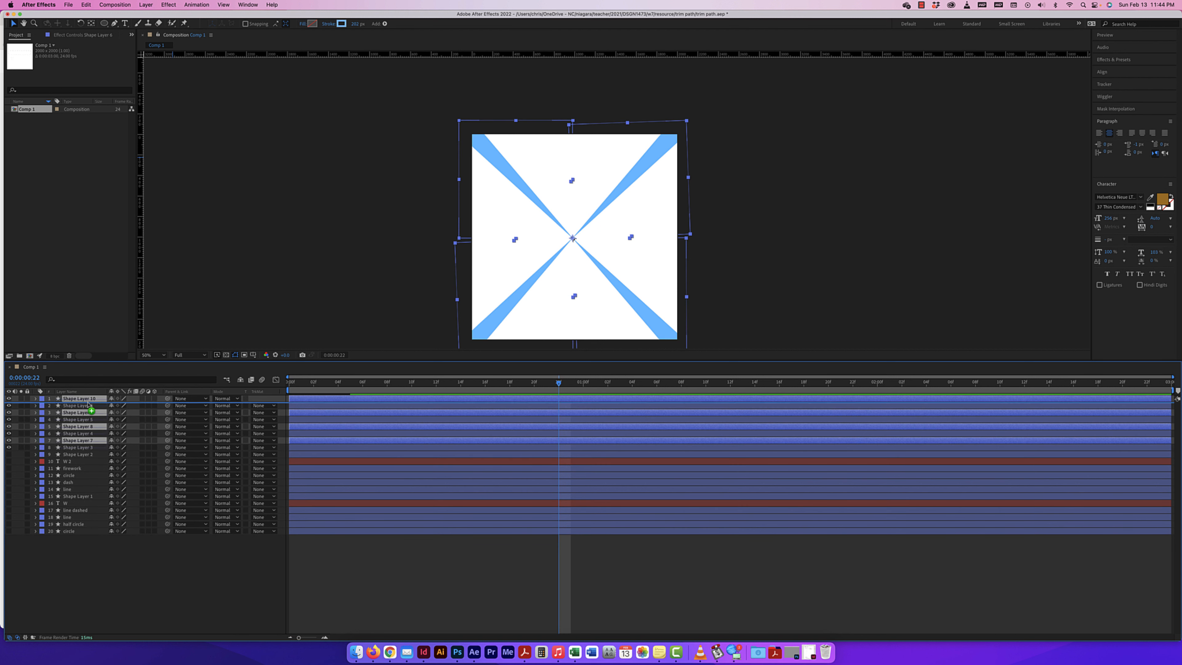
{"action": "left_click_drag", "start_coordinate": [88, 405], "coordinate": [88, 407]}
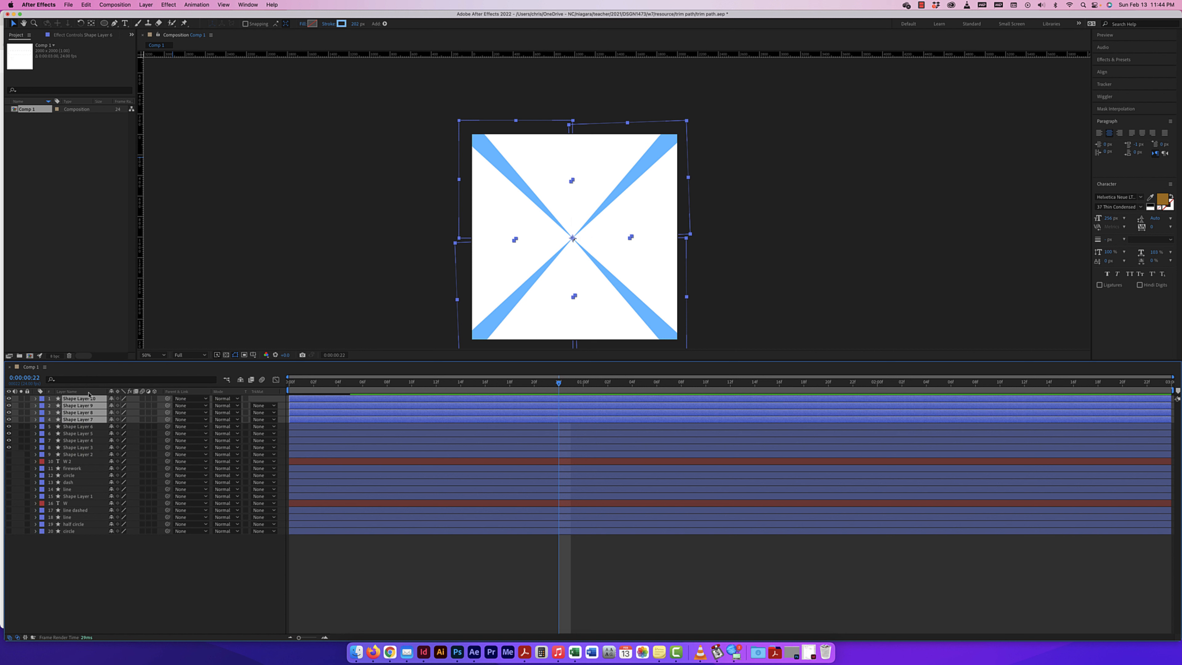
{"action": "key", "text": "r"}
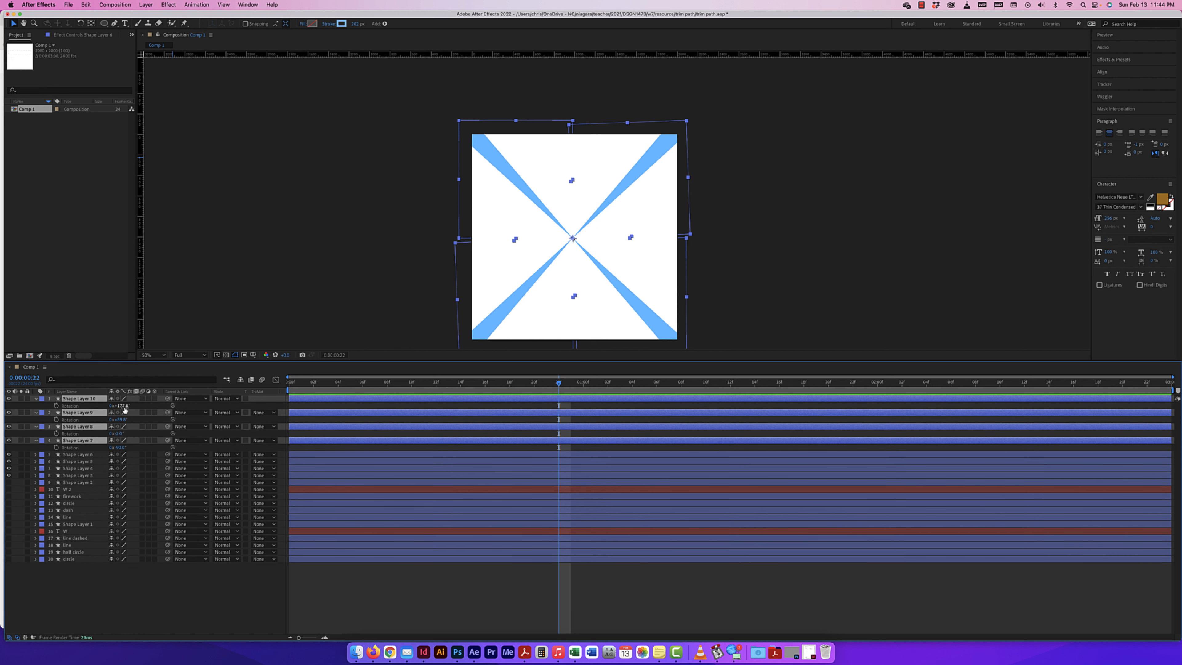
{"action": "left_click_drag", "start_coordinate": [120, 405], "coordinate": [142, 405]}
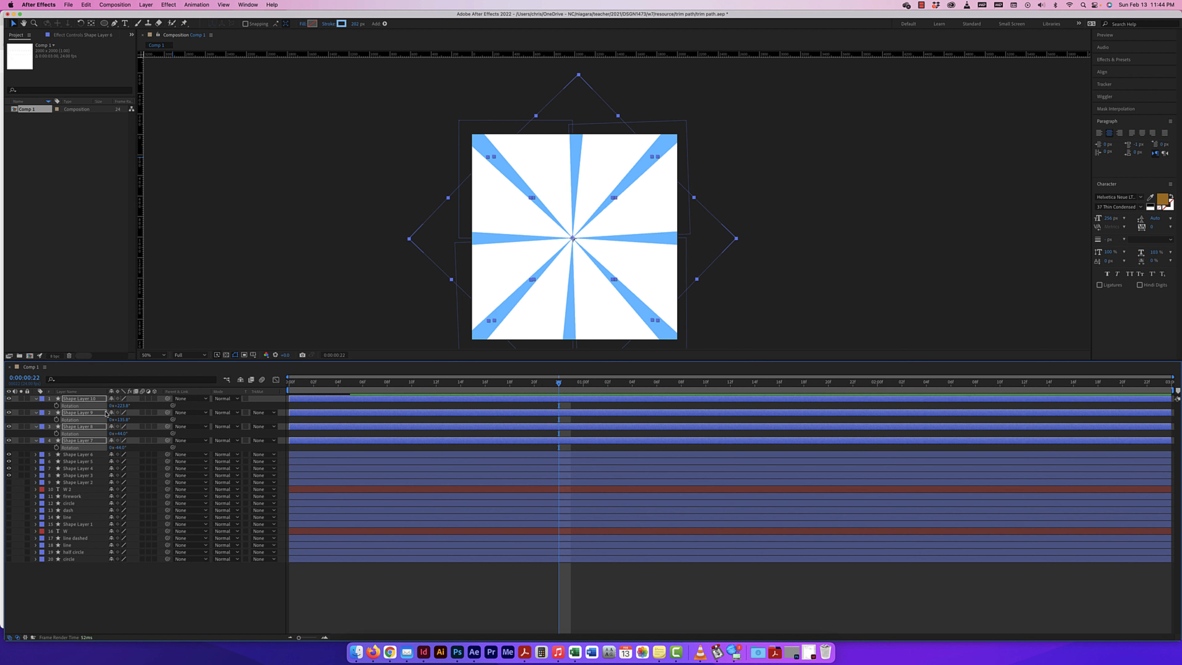
Step: Duplicate the eight line layers along with Shape Layer 2 and group the copies at the top of the layer stack
{"action": "left_click", "coordinate": [87, 482]}
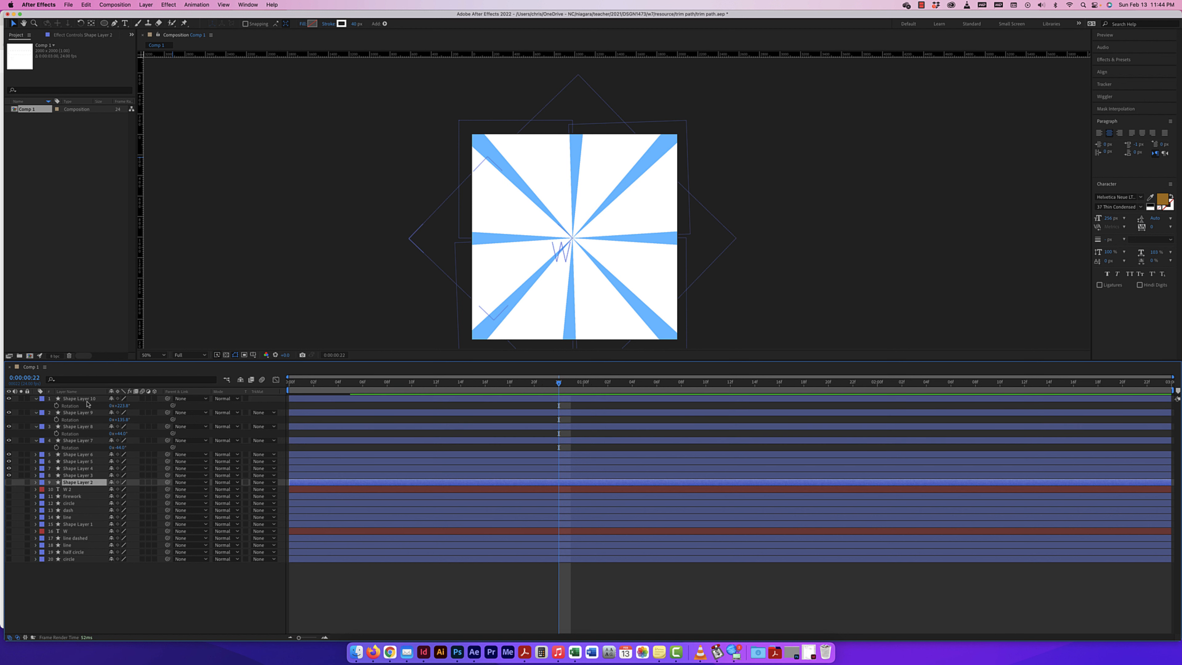
{"action": "left_click", "coordinate": [52, 400], "text": "shift"}
{"action": "left_click", "coordinate": [36, 399]}
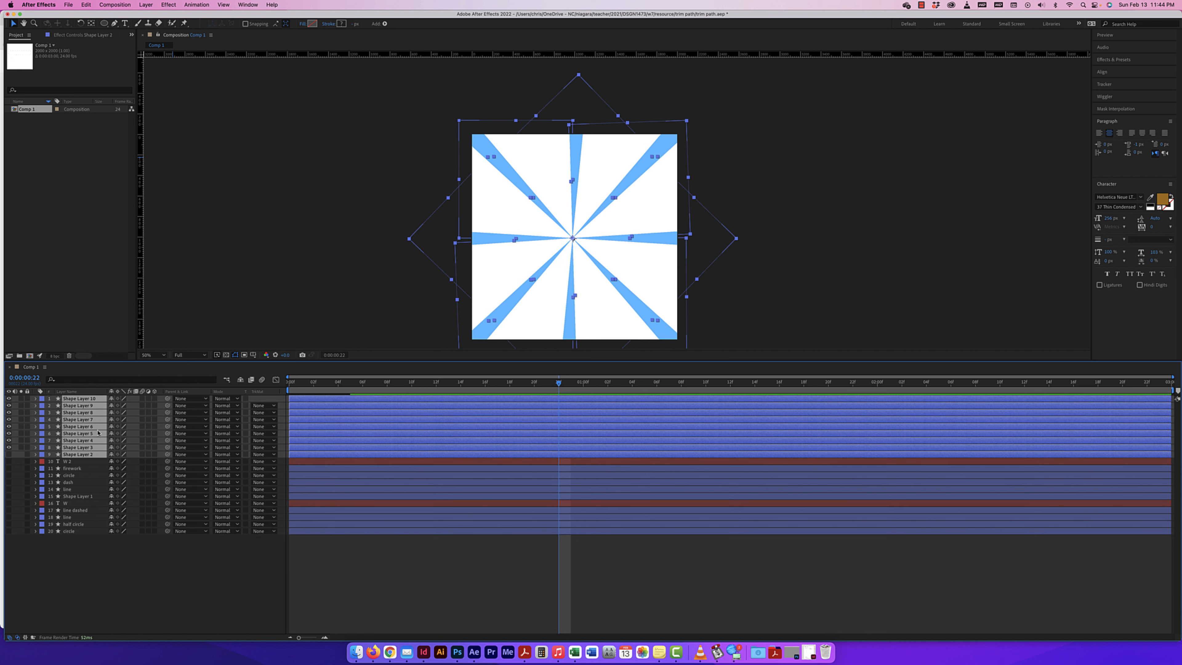
{"action": "key", "text": "super+d"}
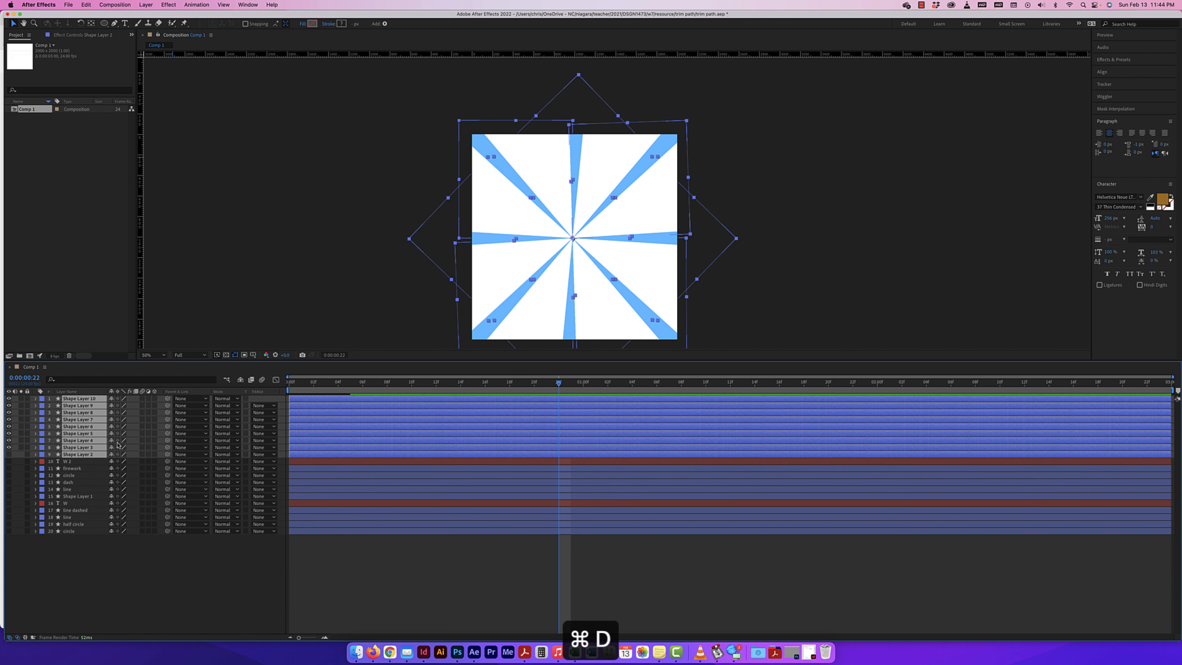
{"action": "left_click_drag", "start_coordinate": [93, 402], "coordinate": [90, 405]}
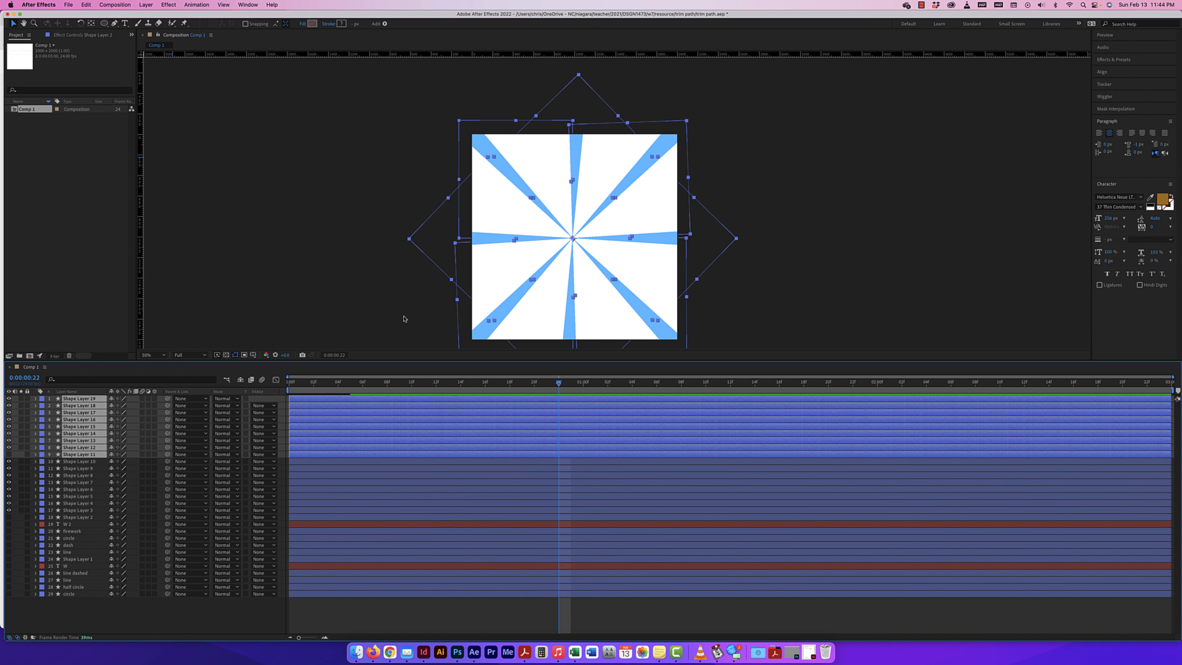
Step: Rotate the newly copied layers together by about 21° to fill the gaps between rays, and collapse all layer properties
{"action": "key", "text": "r"}
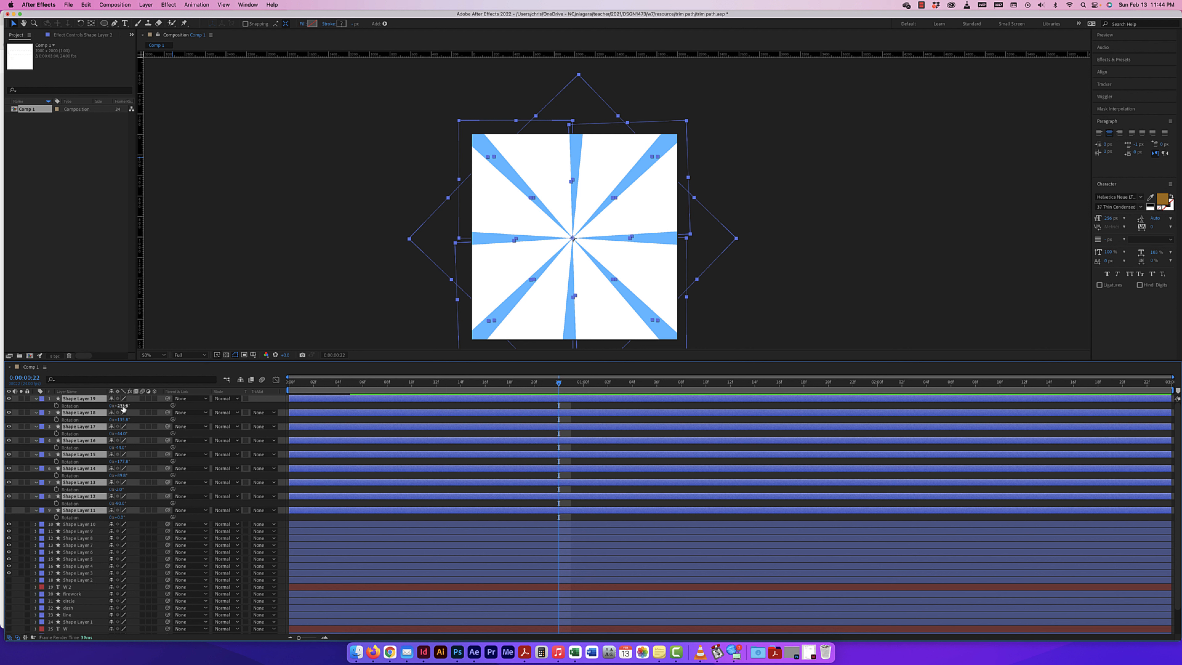
{"action": "left_click_drag", "start_coordinate": [120, 405], "coordinate": [132, 401]}
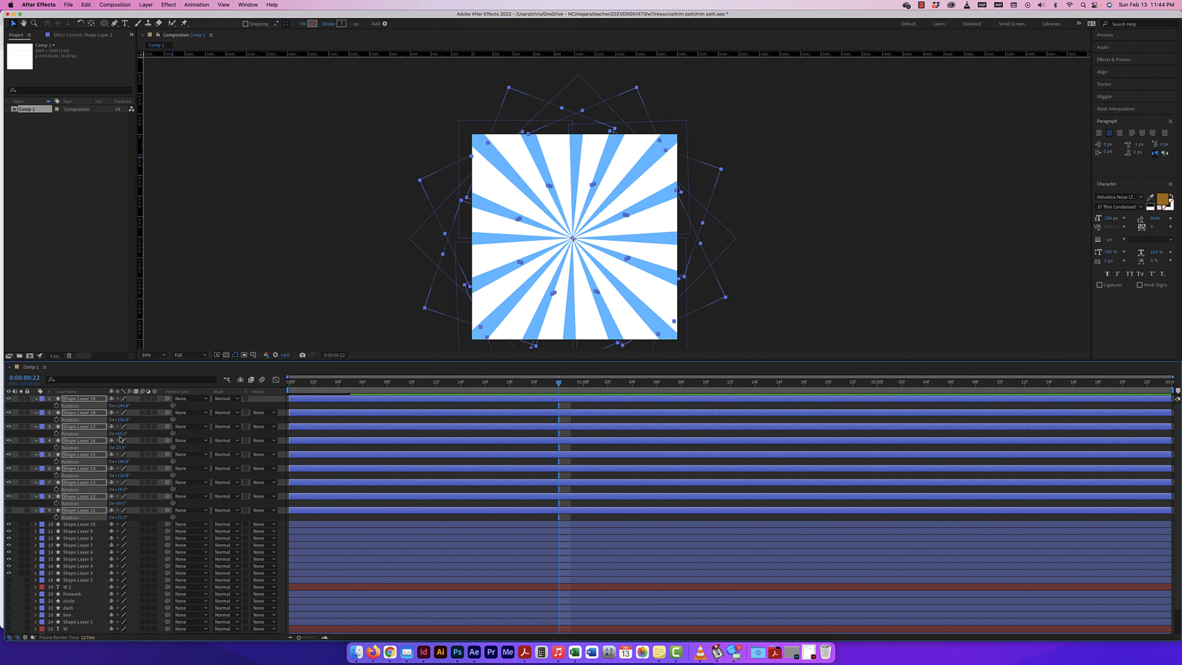
{"action": "scroll", "coordinate": [280, 531], "scroll_direction": "down", "scroll_amount": 2}
{"action": "left_click", "coordinate": [318, 516]}
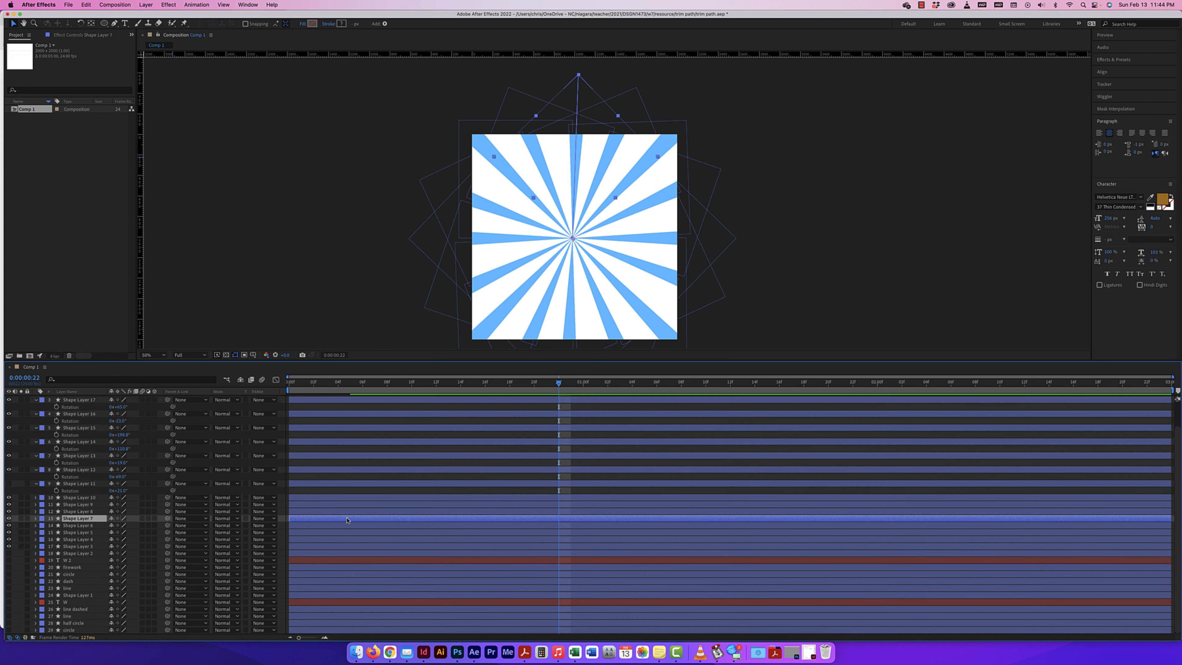
{"action": "left_click", "coordinate": [328, 493]}
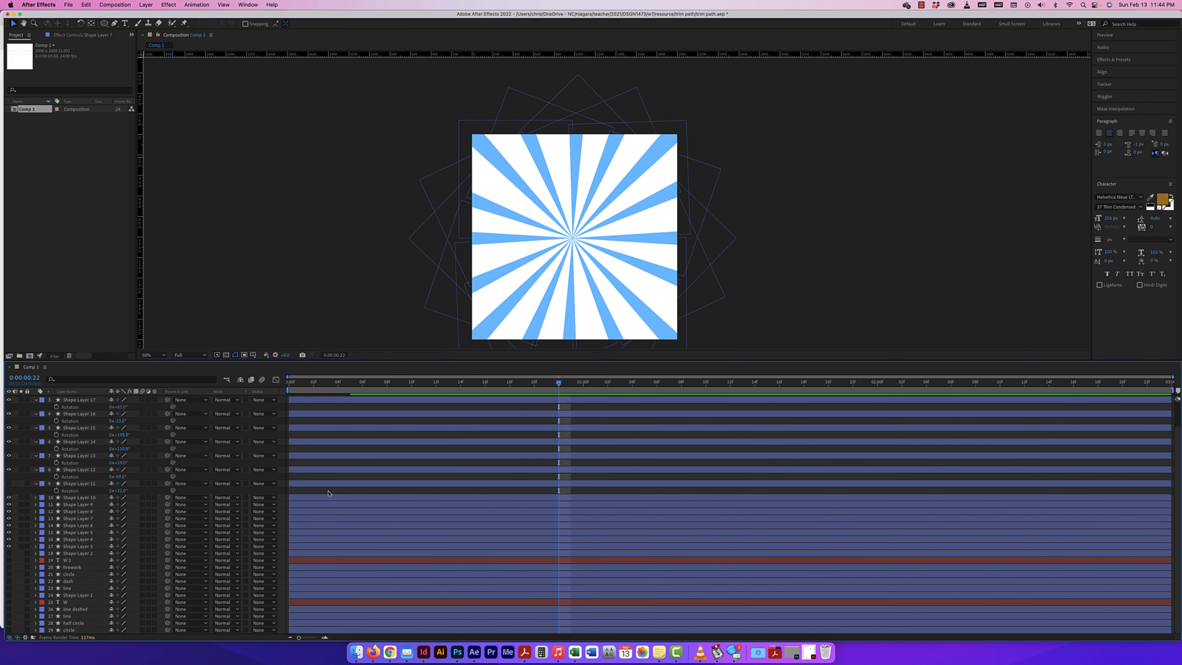
{"action": "key", "text": "u"}
{"action": "key", "text": "u"}
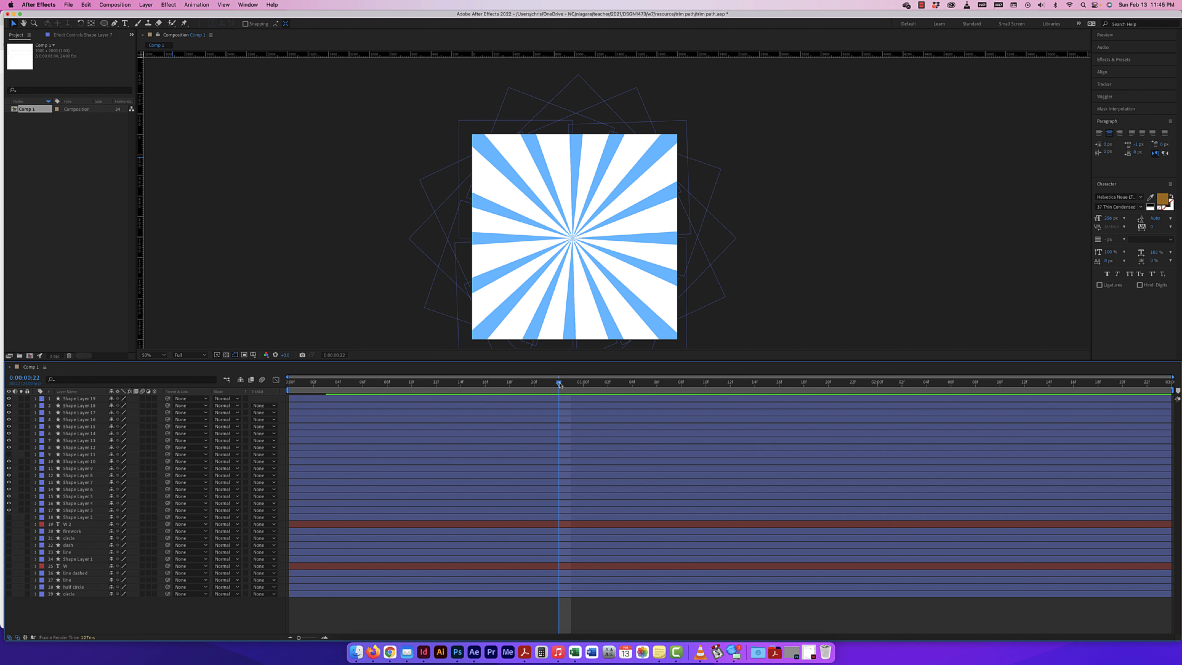
Step: Preview the full sunburst animation from the start and return to the first frame
{"action": "left_click_drag", "start_coordinate": [560, 385], "coordinate": [209, 371]}
{"action": "key", "text": "space"}
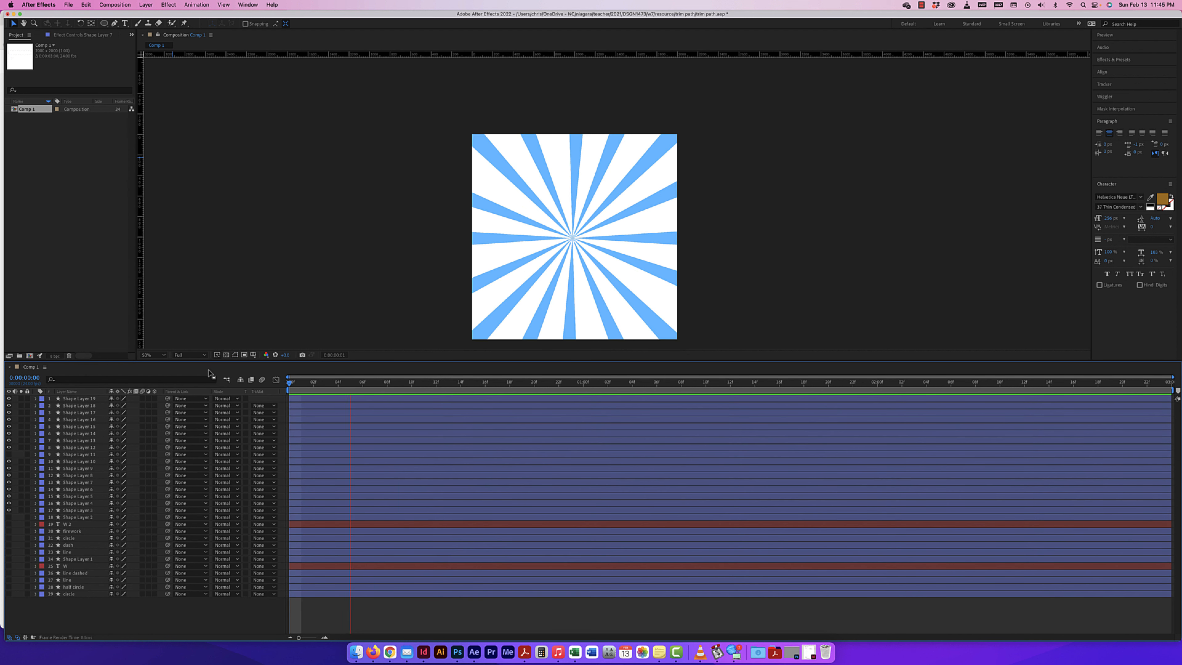
{"action": "key", "text": "space"}
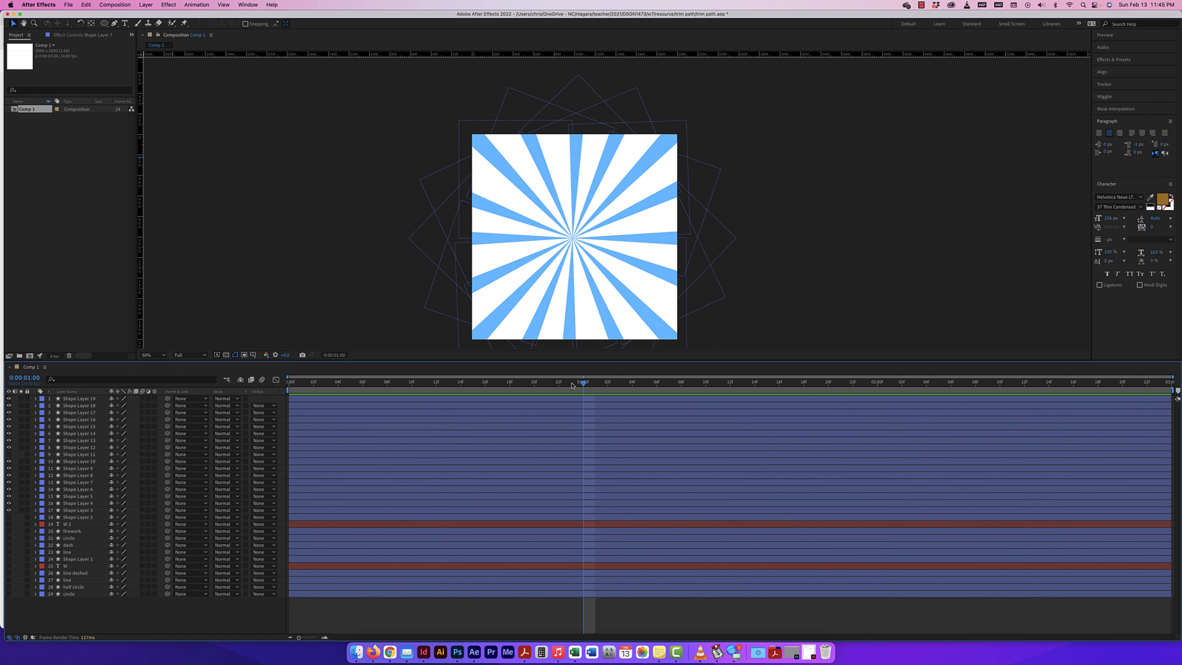
{"action": "left_click_drag", "start_coordinate": [584, 382], "coordinate": [289, 384]}
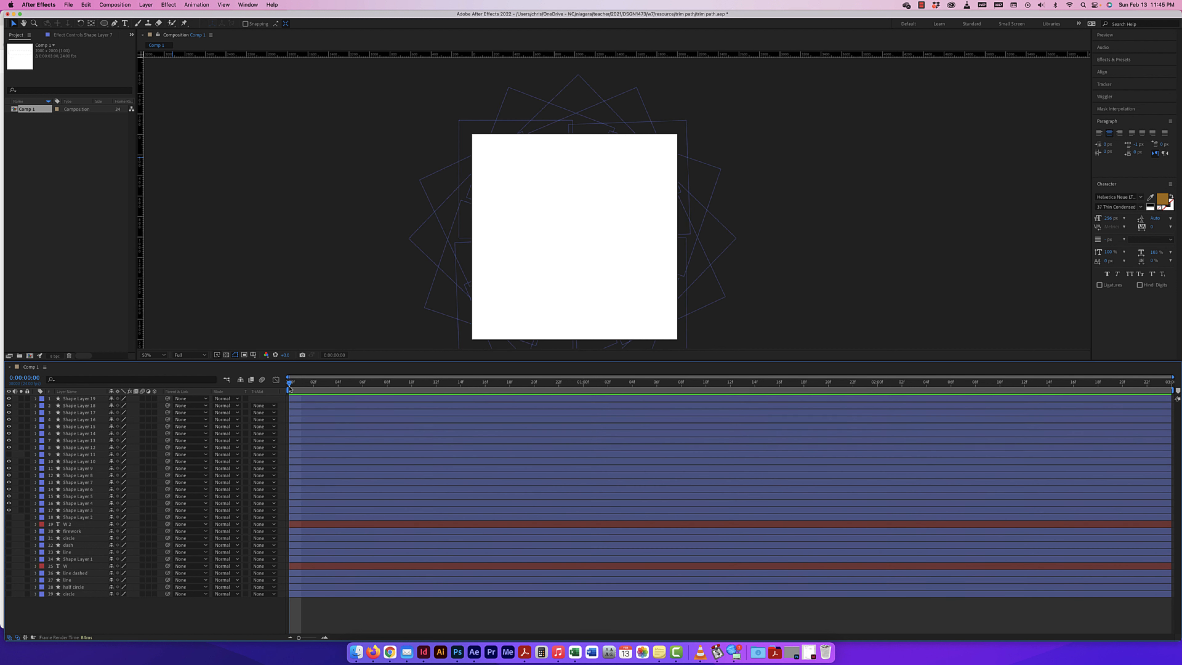
Step: Reveal the layers' keyframes and move the second End keyframes of all the ray layers to about frame 15, leaving nothing selected
{"action": "key", "text": "u"}
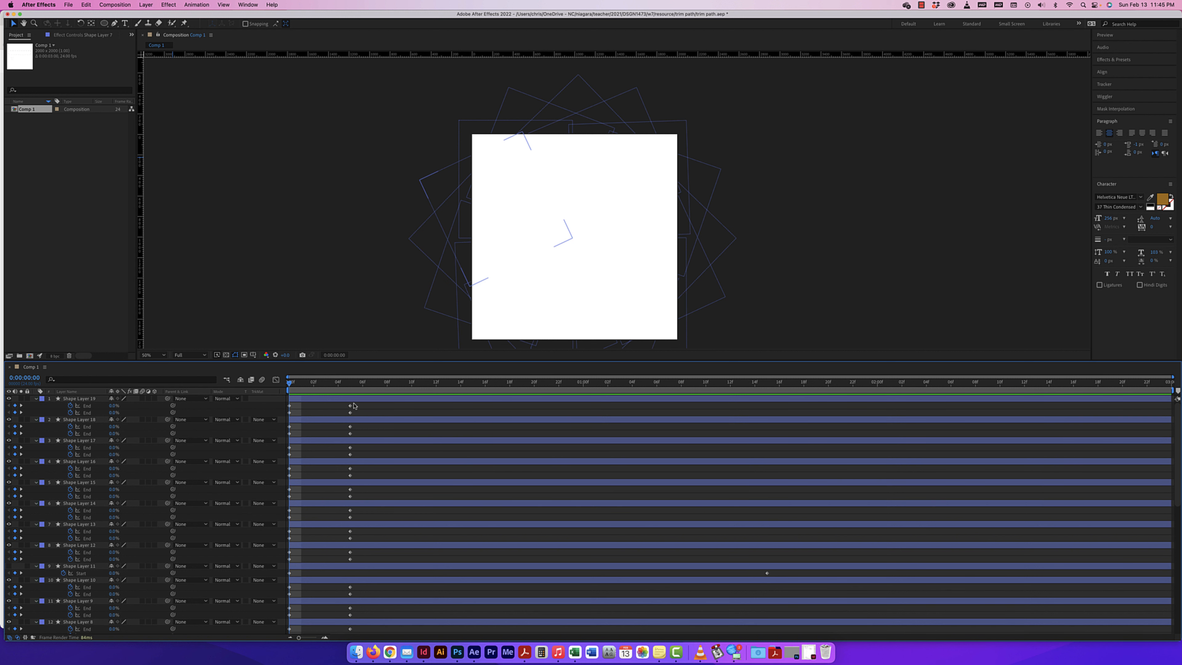
{"action": "left_click_drag", "start_coordinate": [353, 405], "coordinate": [474, 471]}
{"action": "scroll", "coordinate": [473, 471], "scroll_direction": "up", "scroll_amount": 3}
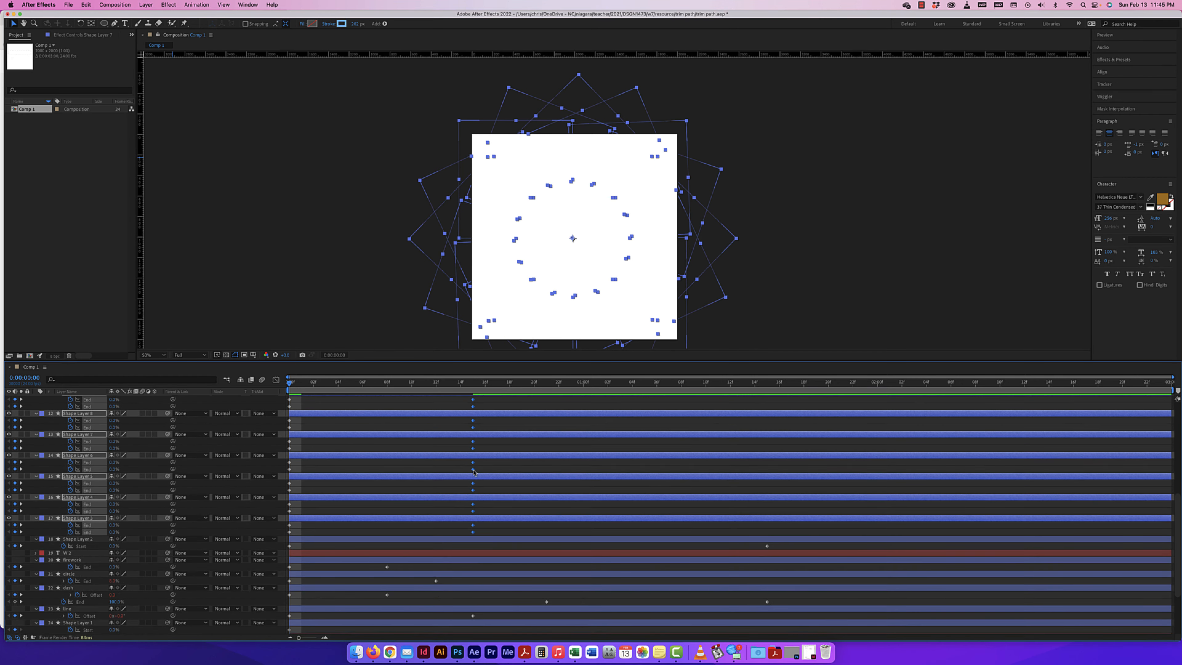
{"action": "scroll", "coordinate": [473, 471], "scroll_direction": "up", "scroll_amount": 4}
{"action": "scroll", "coordinate": [474, 473], "scroll_direction": "up", "scroll_amount": 5}
{"action": "key", "text": "super+shift+a"}
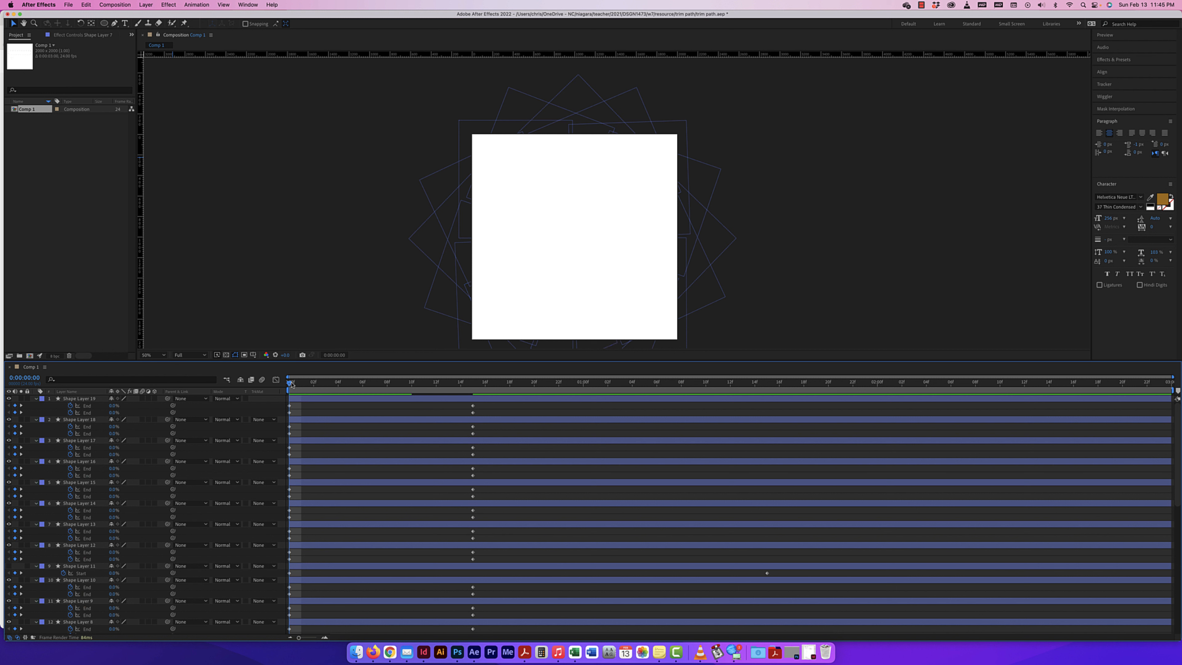
Step: Preview the slowed sunburst animation from the first frame, then return to the start and play it again
{"action": "key", "text": "space"}
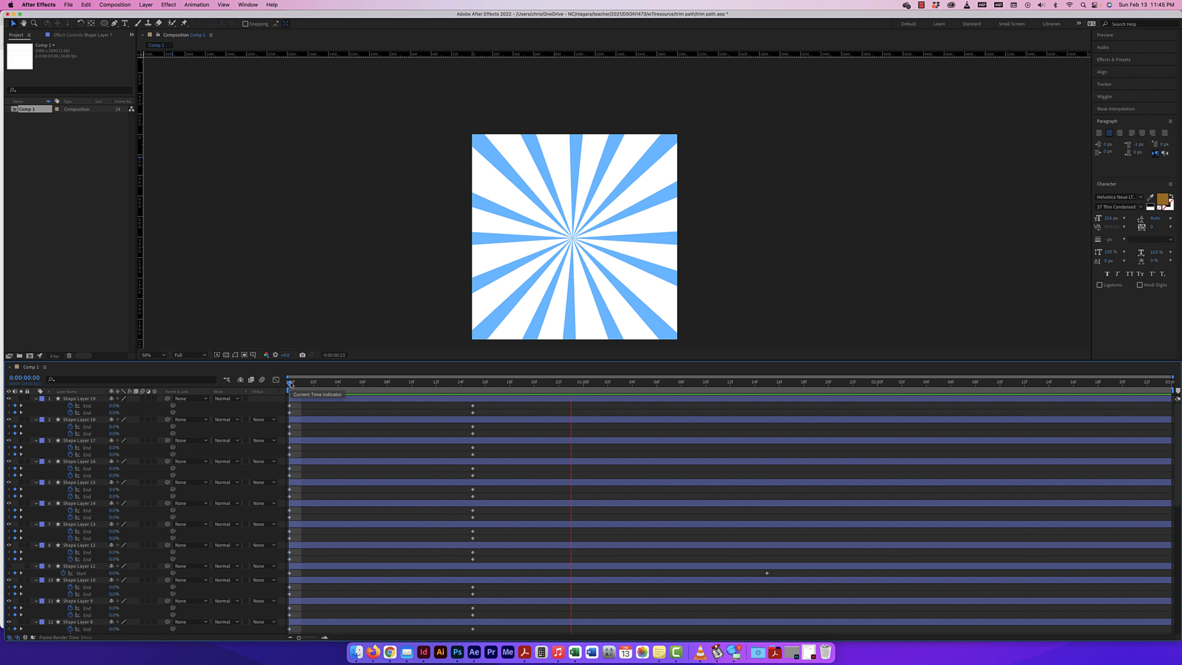
{"action": "key", "text": "space"}
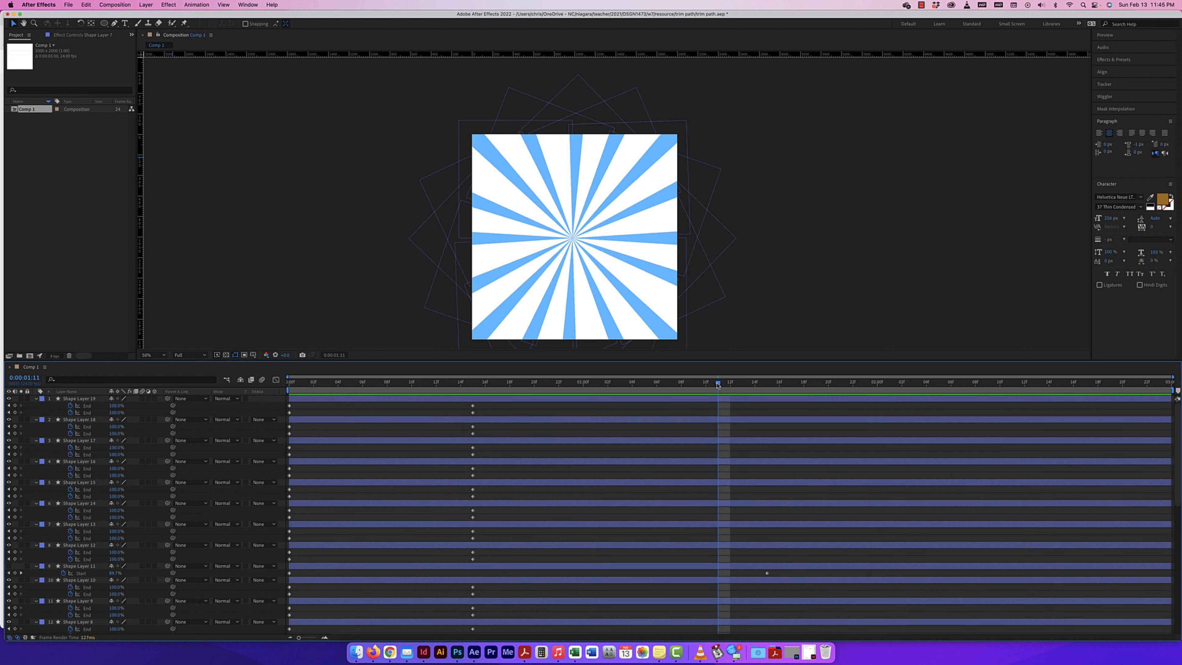
{"action": "left_click_drag", "start_coordinate": [717, 384], "coordinate": [290, 382]}
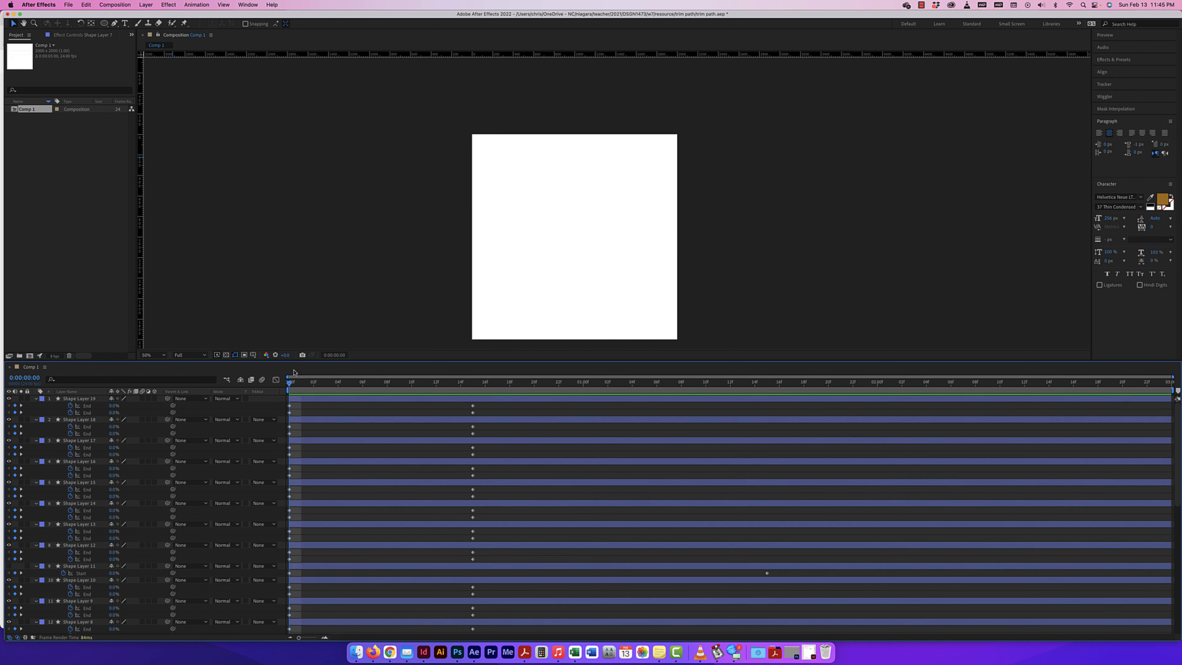
{"action": "key", "text": "space"}
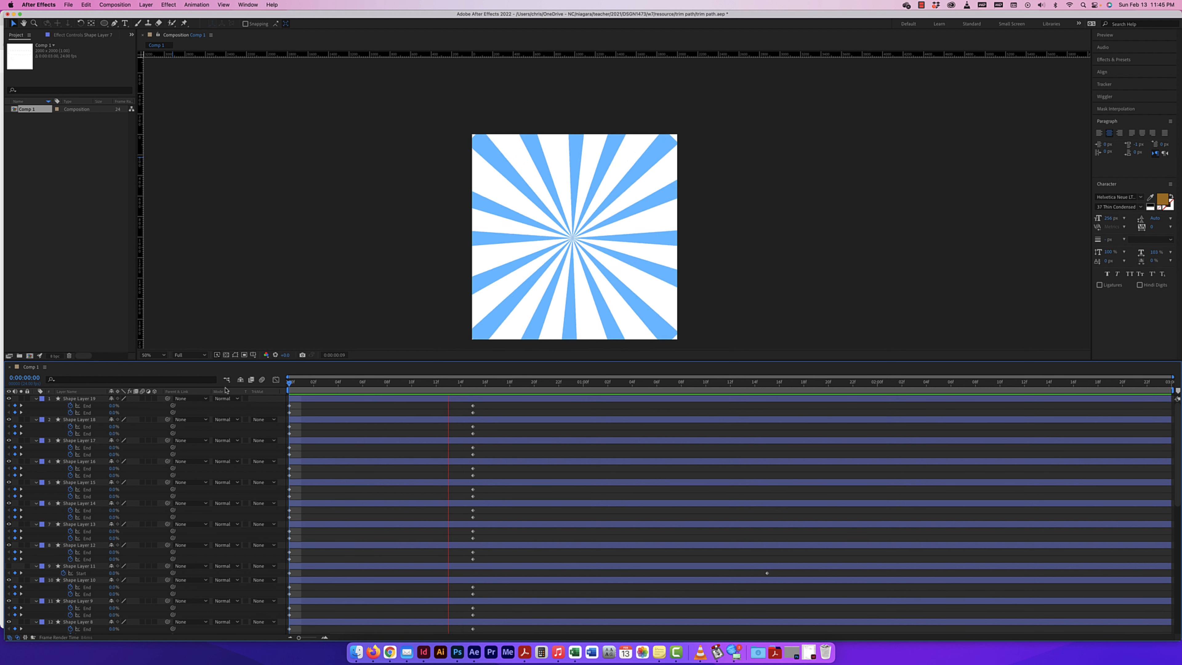